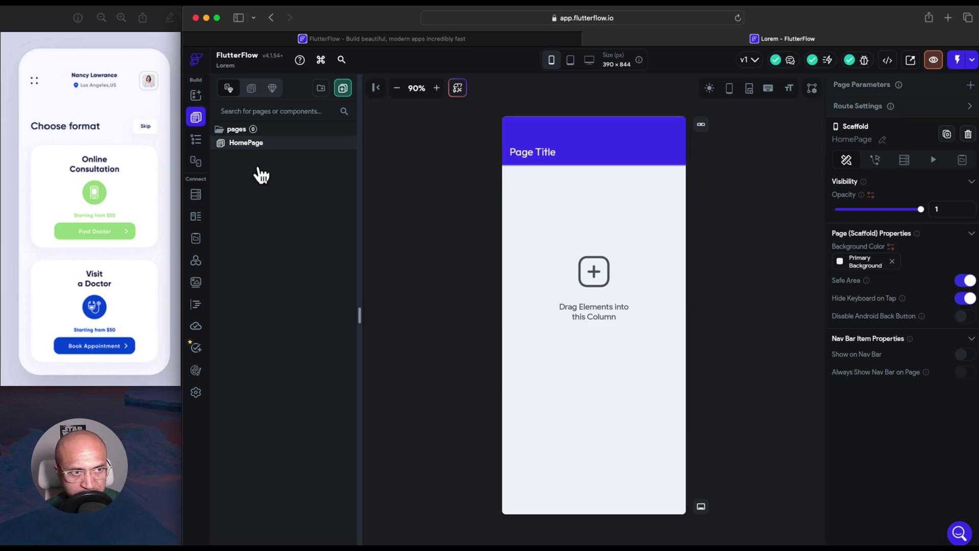
Delete the purple Page Title app bar from HomePage using the Widget Tree
left_click(199, 141)
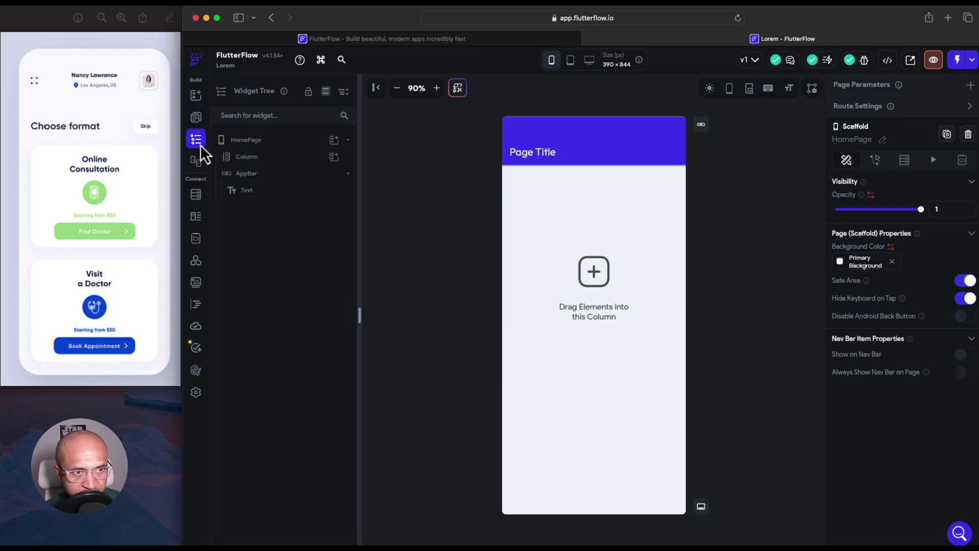
left_click(267, 180)
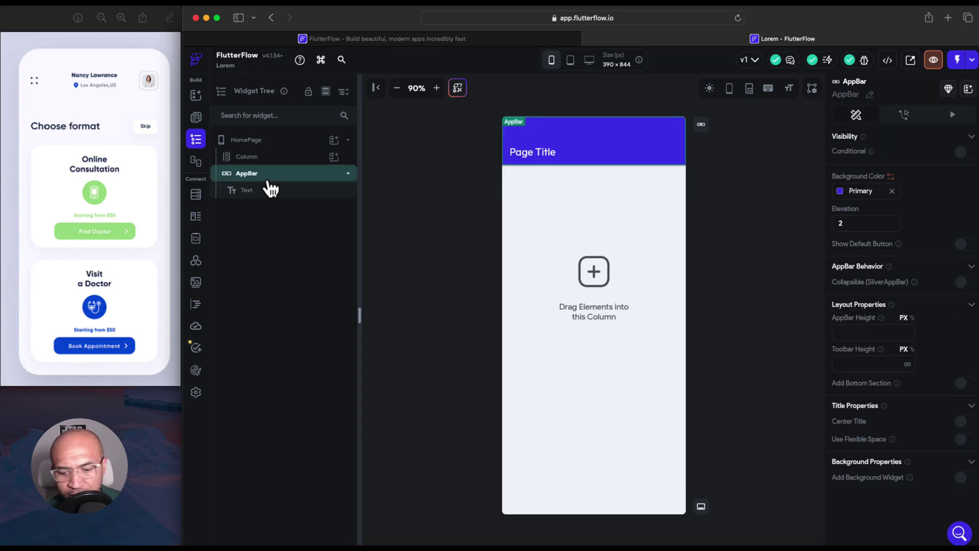
key("Delete")
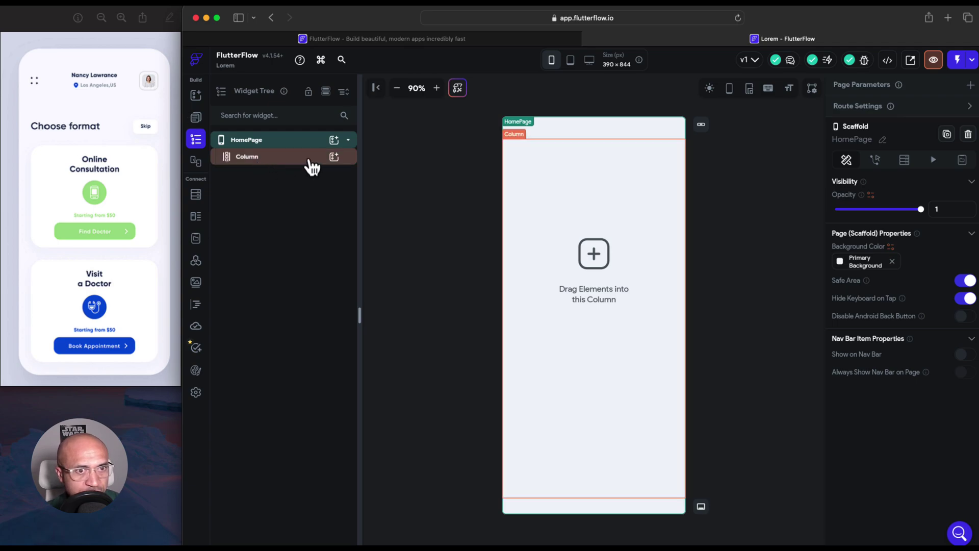
Add a Row to the page Column and place an Icon inside it
left_click(334, 157)
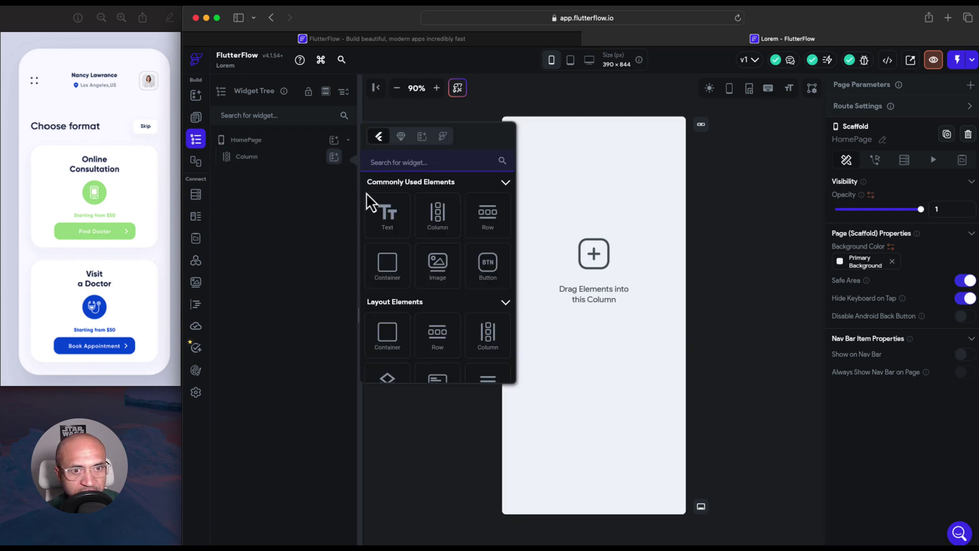
left_click(489, 230)
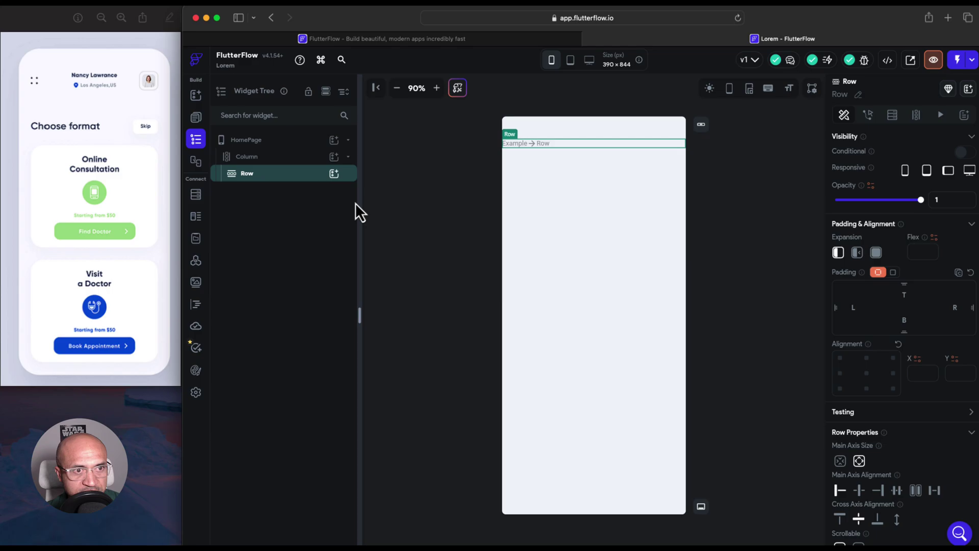
left_click(337, 176)
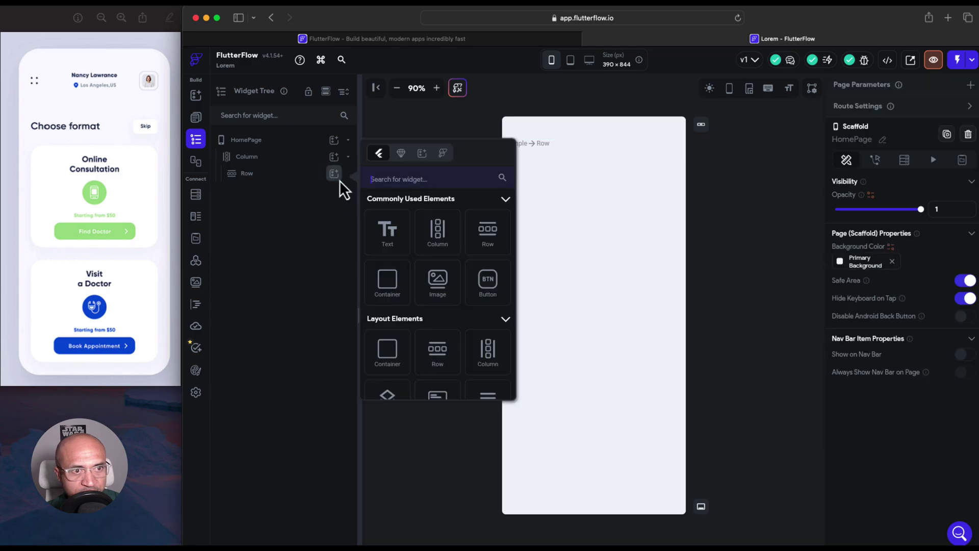
left_click(413, 179)
type("ic")
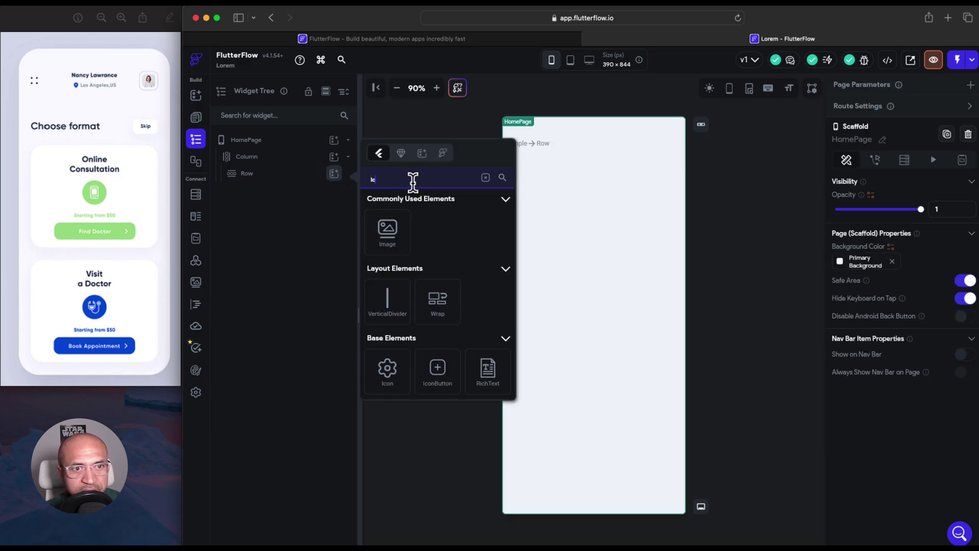
type("o")
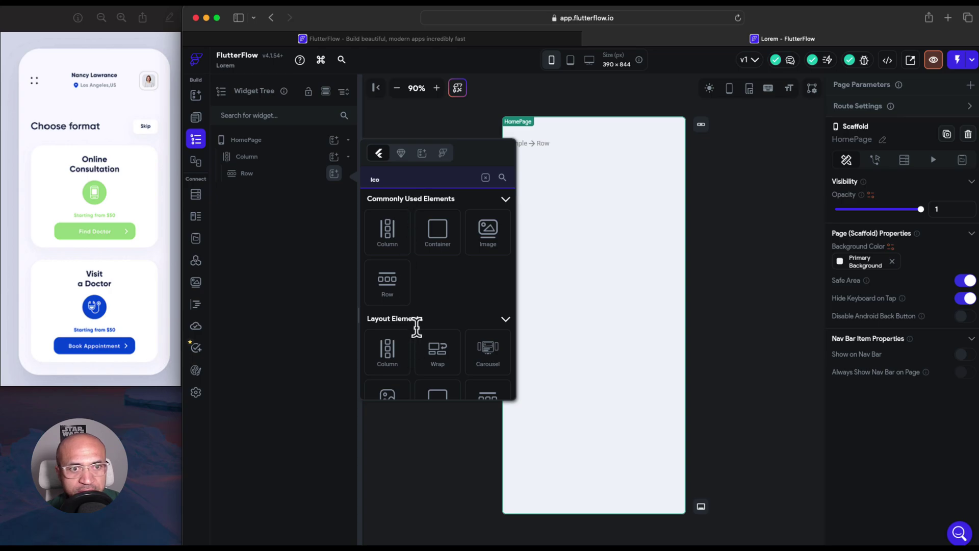
type("n")
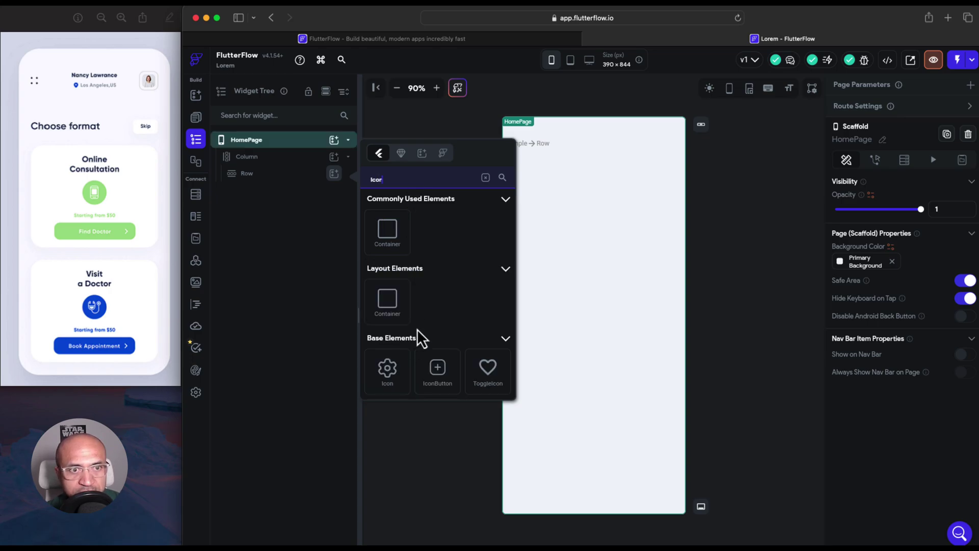
left_click(387, 371)
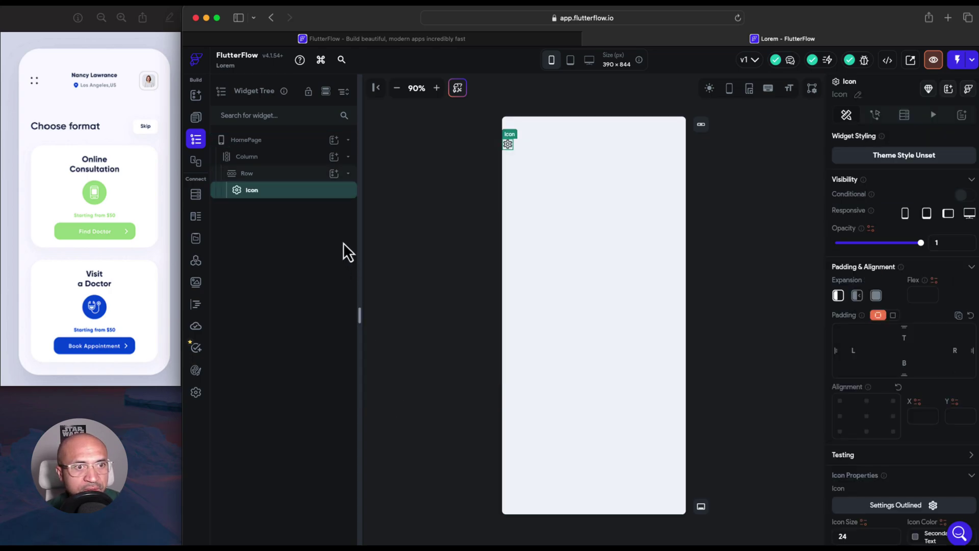
Add a Column after the Icon in the Row, holding a Hello World Text
left_click(334, 173)
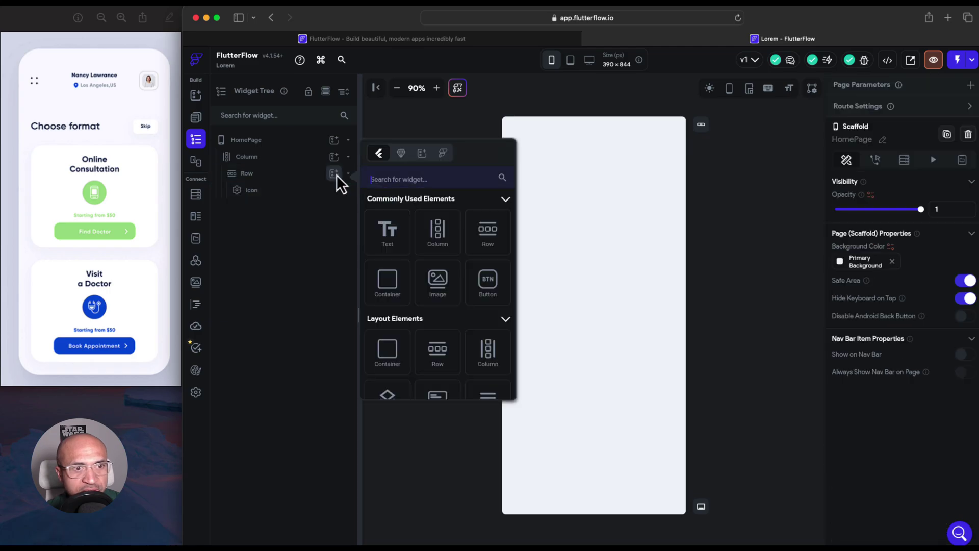
left_click(436, 237)
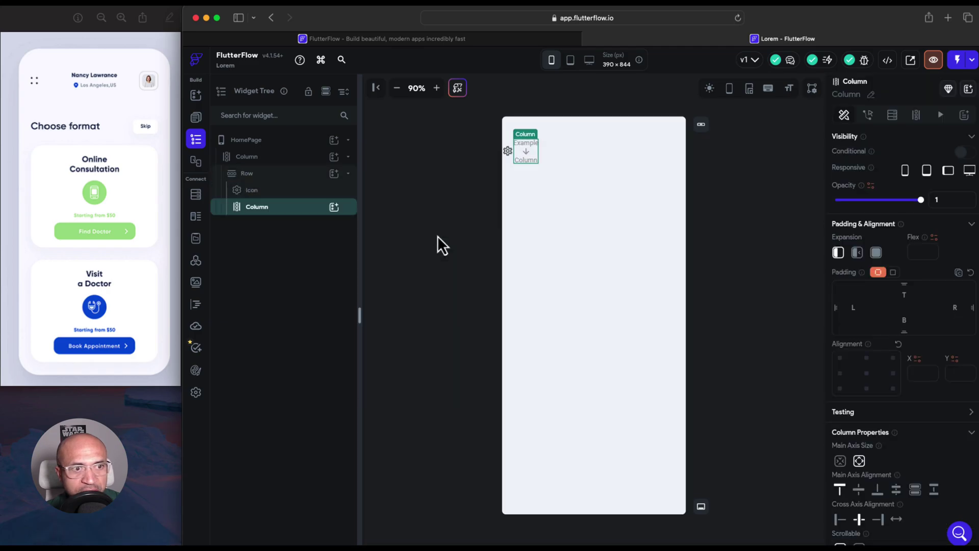
left_click(334, 207)
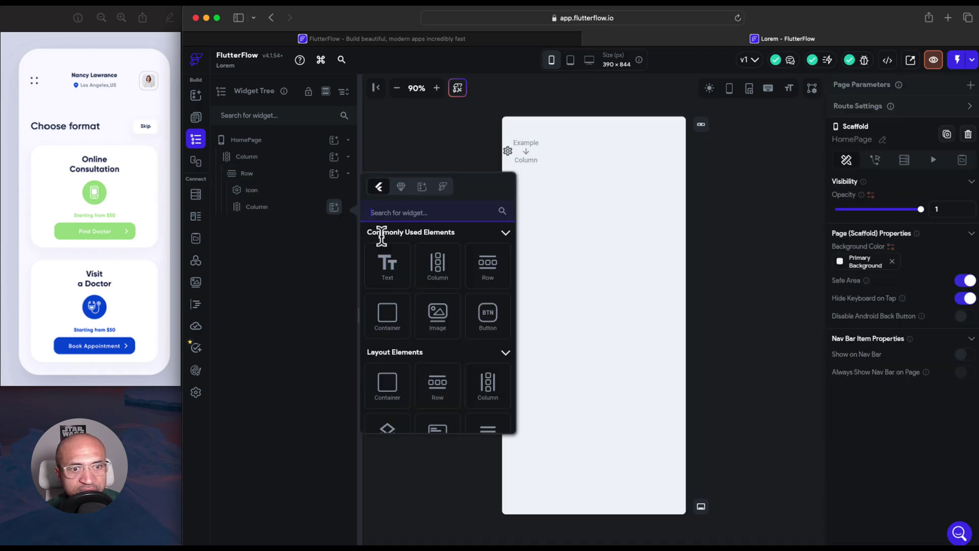
left_click(389, 266)
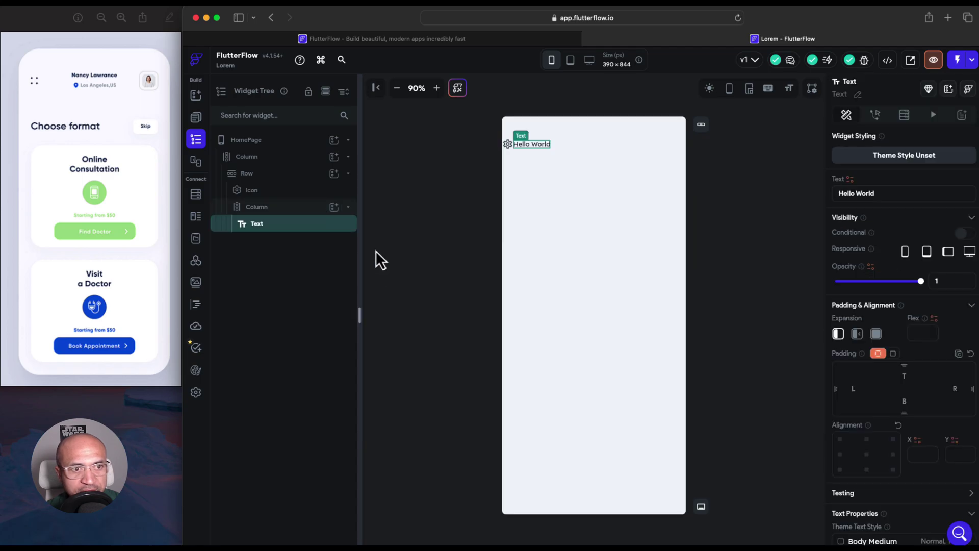
left_click(334, 206)
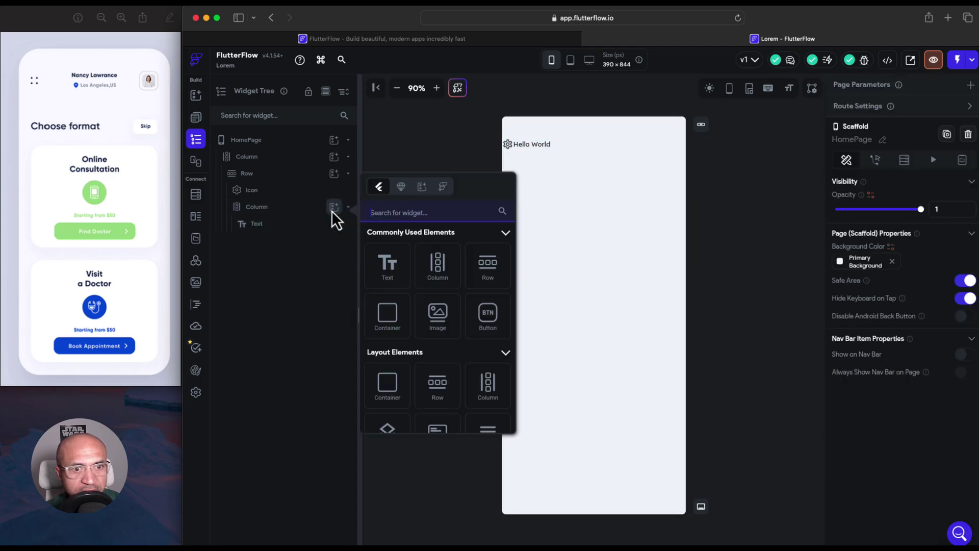
Add a Row under the first Hello World with an Icon before a second Hello World Text
left_click(487, 275)
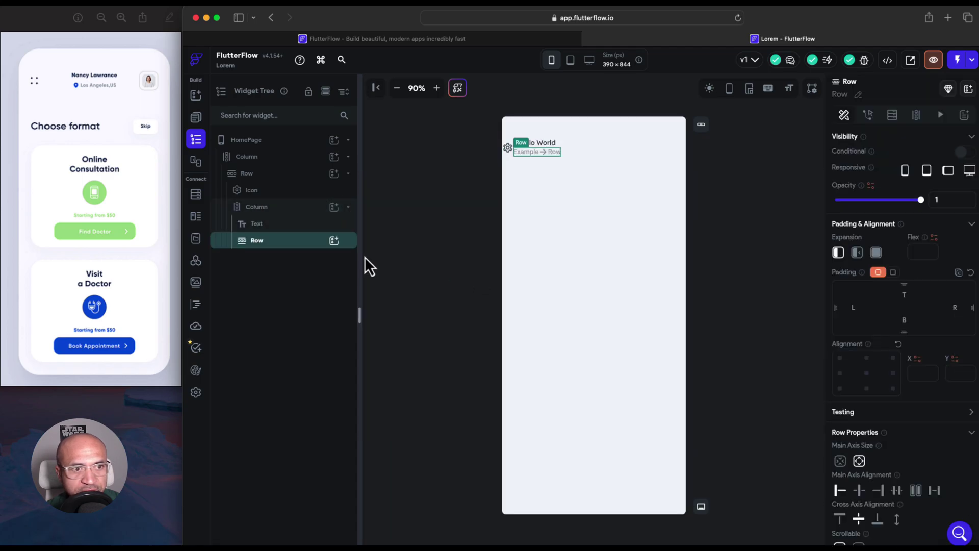
left_click(334, 240)
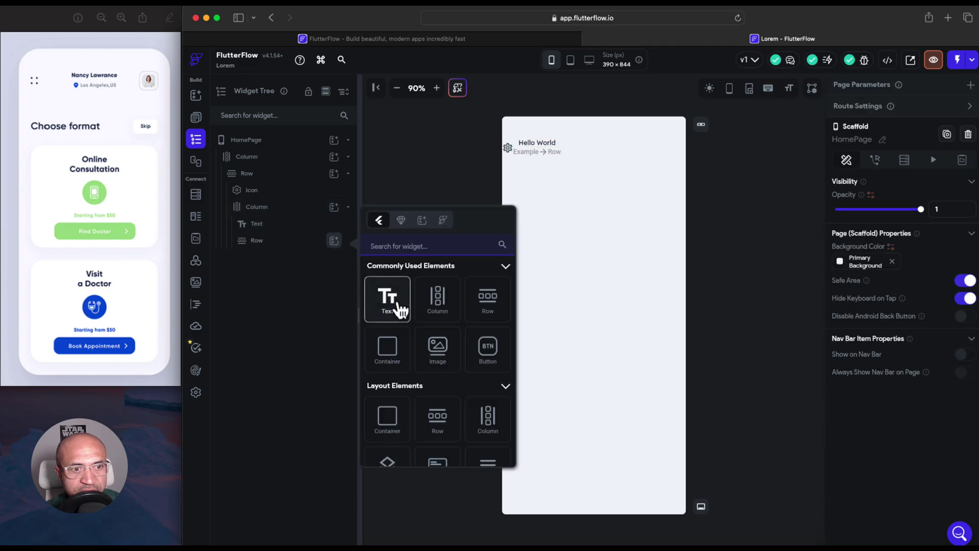
left_click(399, 305)
left_click(334, 240)
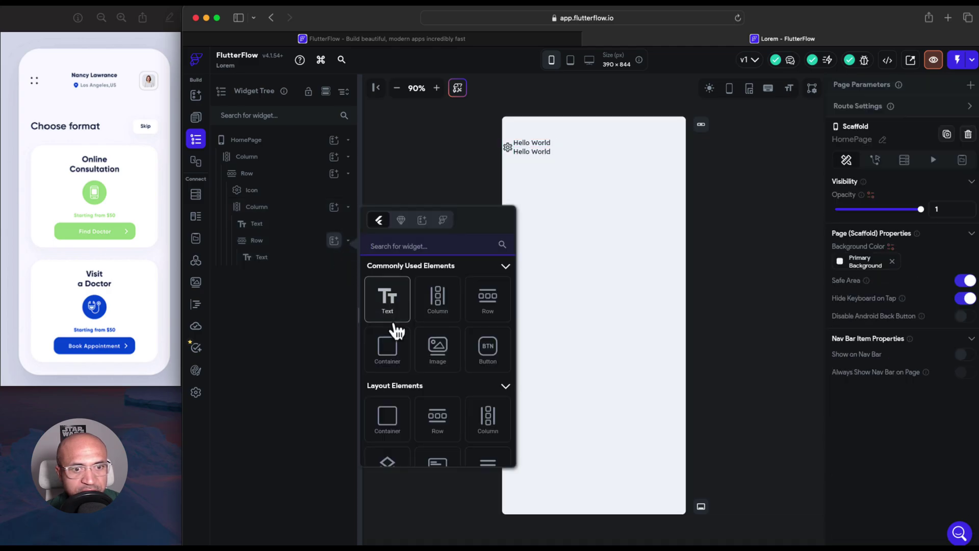
type("Ic")
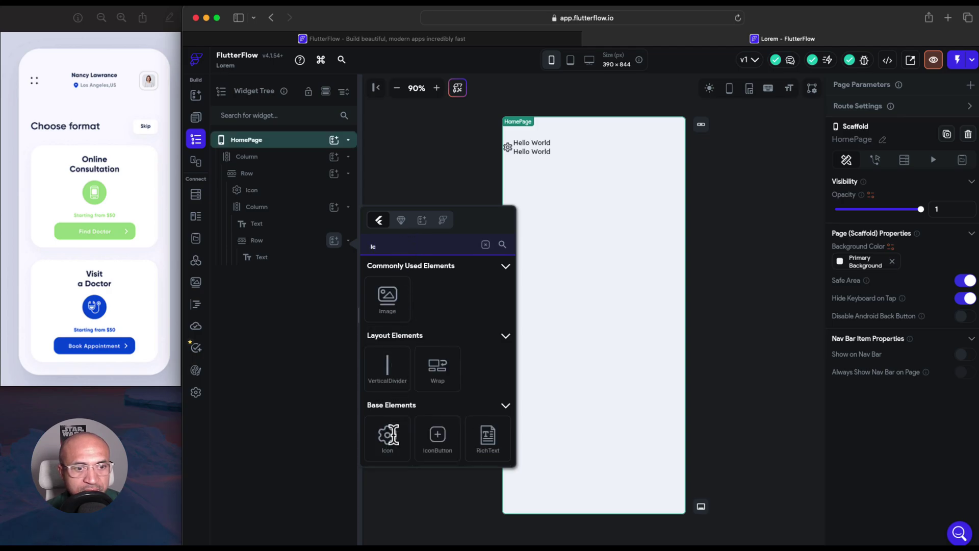
left_click(388, 438)
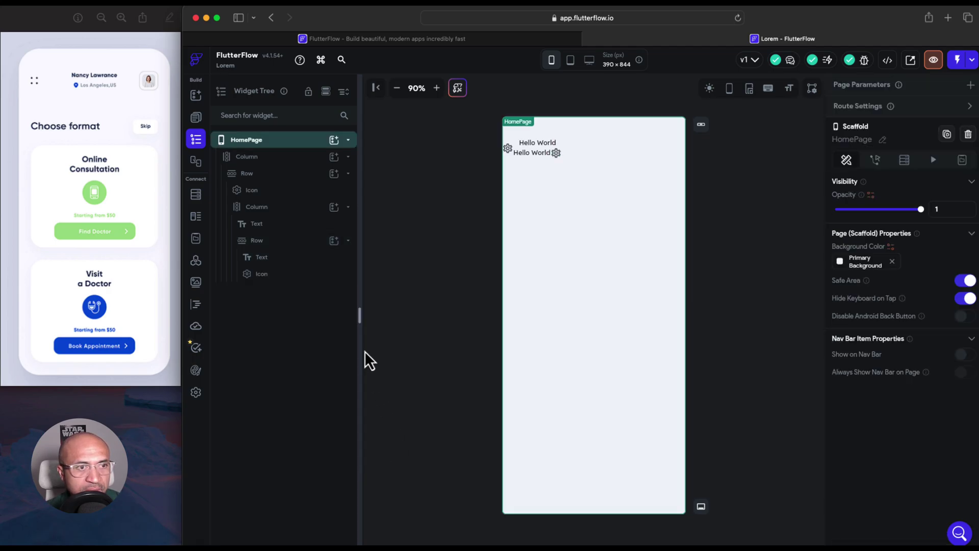
left_click_drag(304, 282, 300, 257)
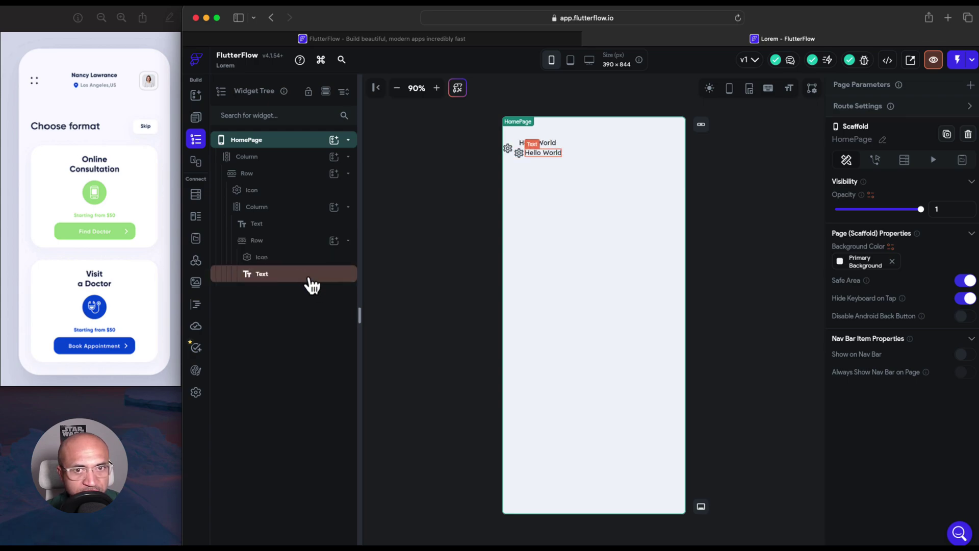
left_click(334, 208)
Add a Container holding an Image to the inner Column
left_click(403, 322)
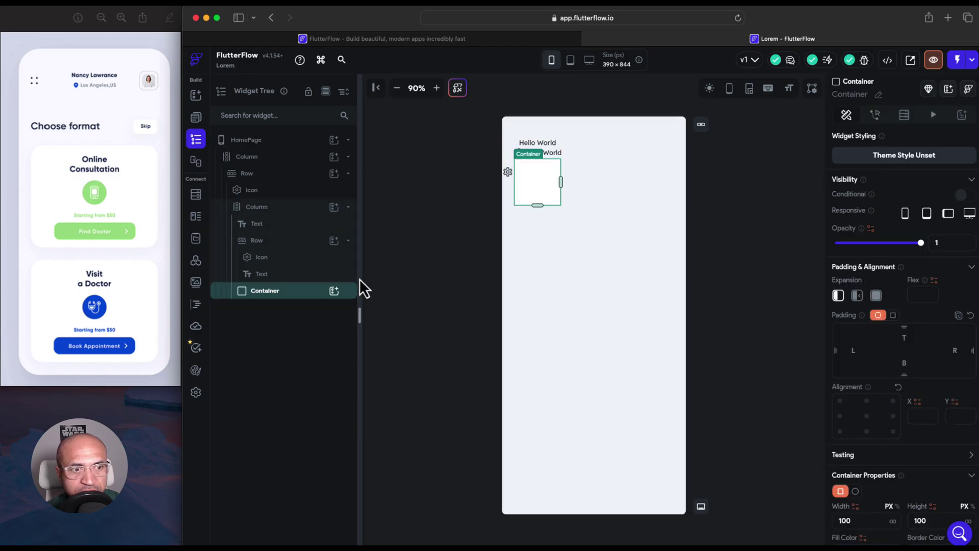
left_click(334, 292)
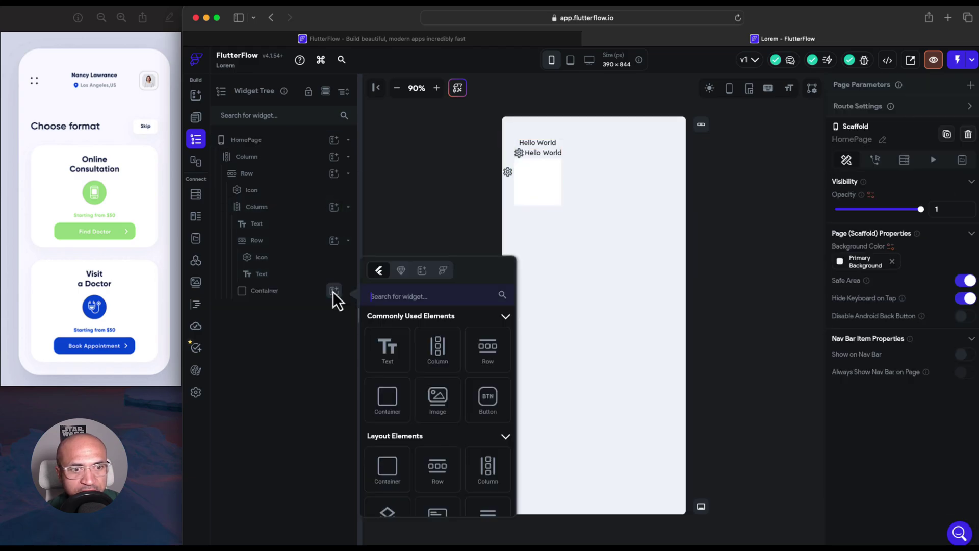
left_click(437, 398)
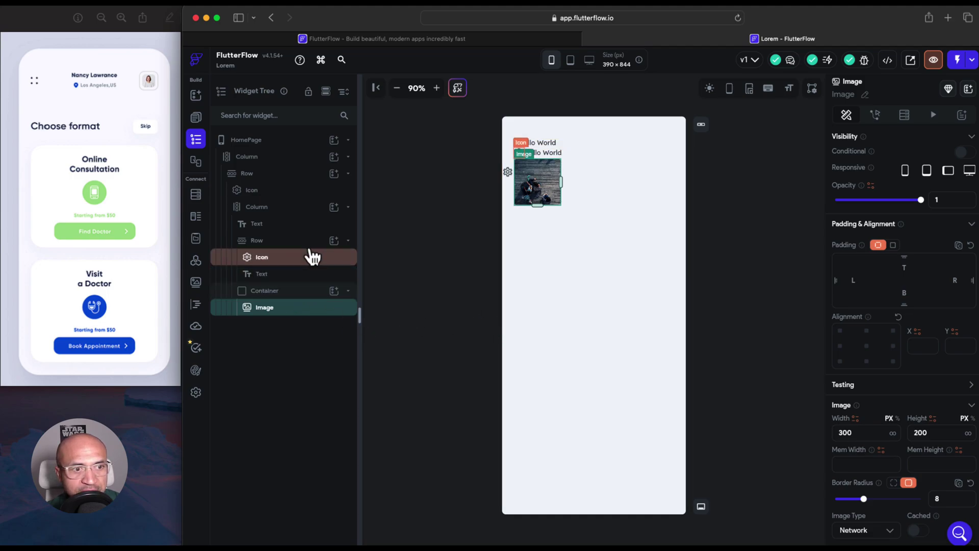
Move the image Container into the header Row, after the Hello World column
left_click(348, 241)
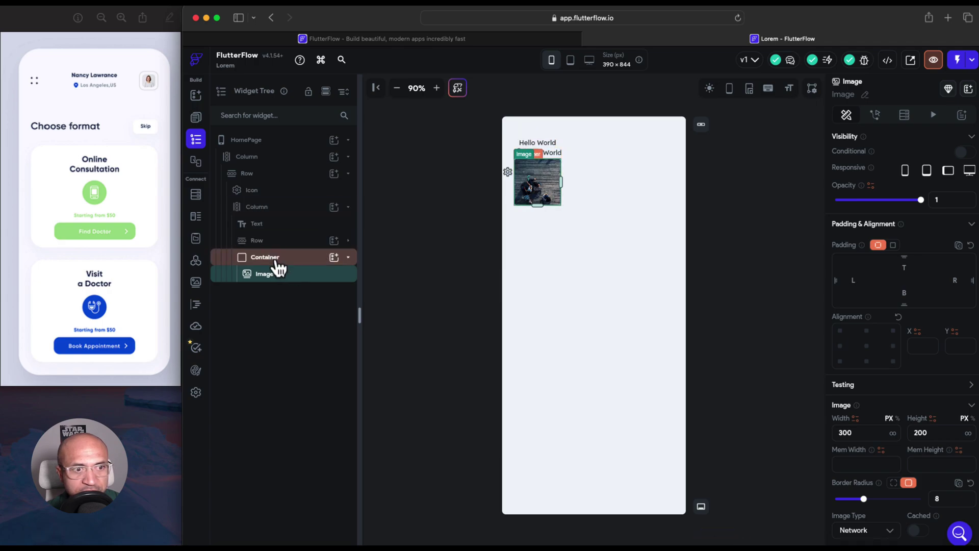
left_click_drag(280, 259, 258, 207)
left_click(347, 242)
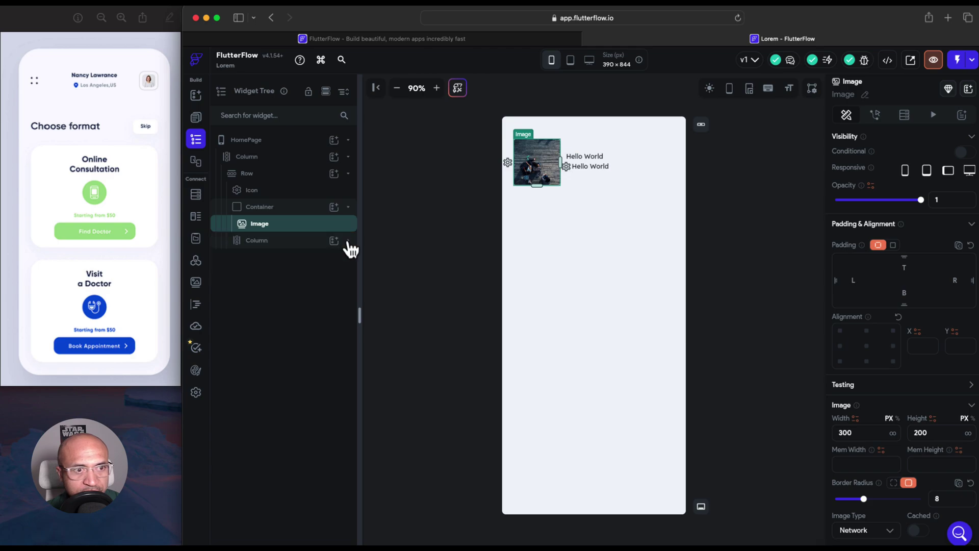
left_click(348, 207)
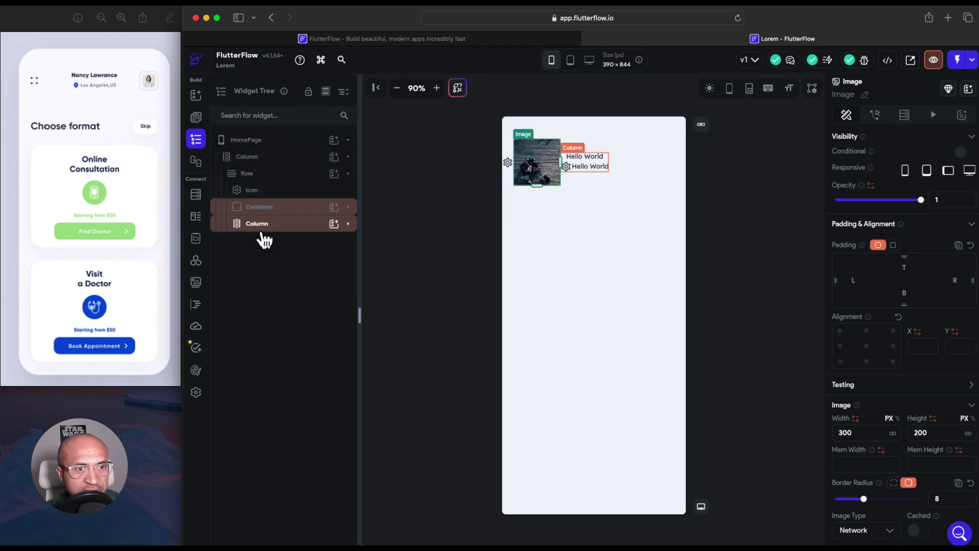
left_click_drag(263, 236, 257, 202)
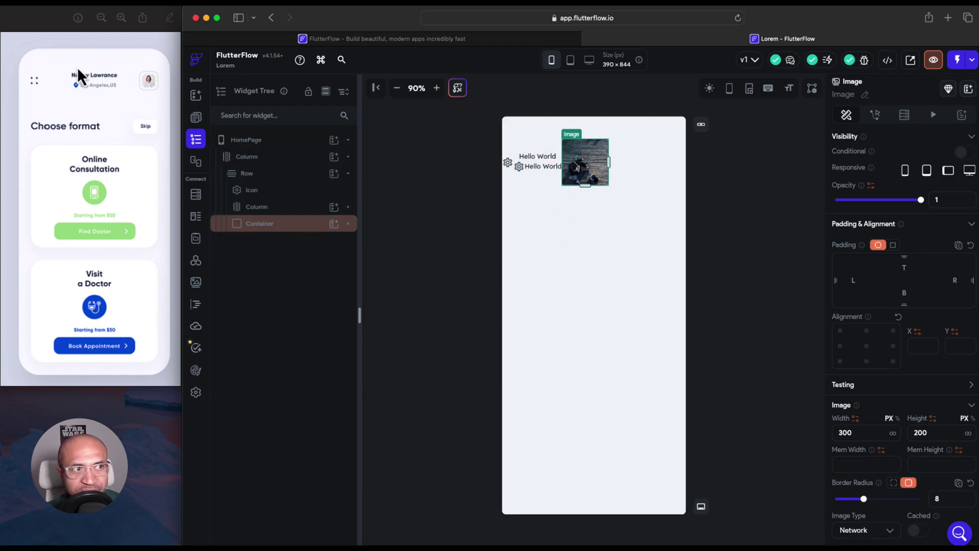
Give the header Row Space Between alignment and 16 left and right padding
left_click(304, 180)
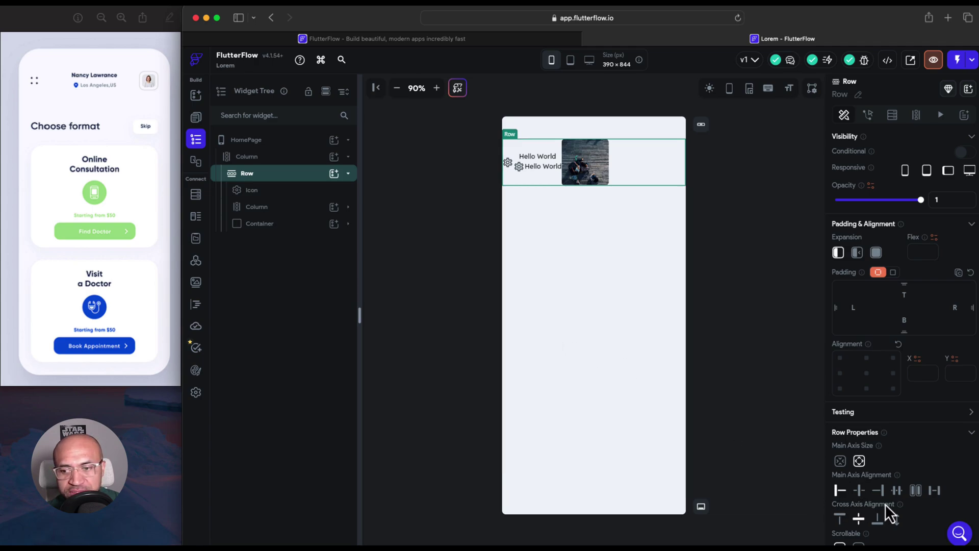
left_click(934, 491)
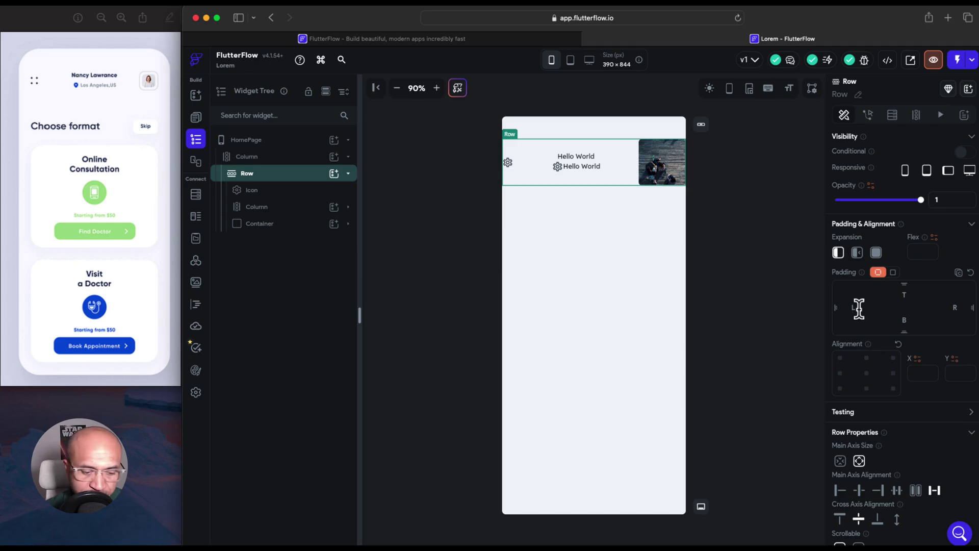
type("16")
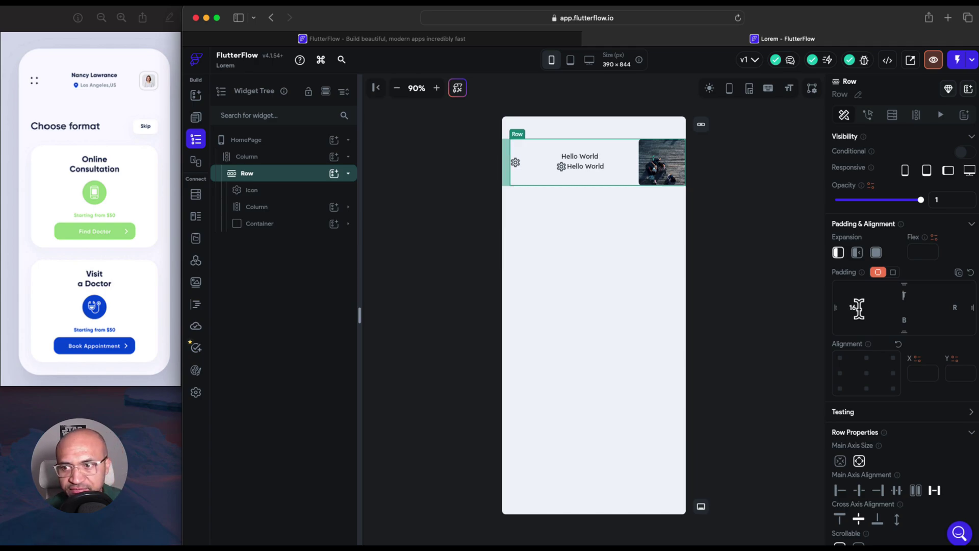
type("16")
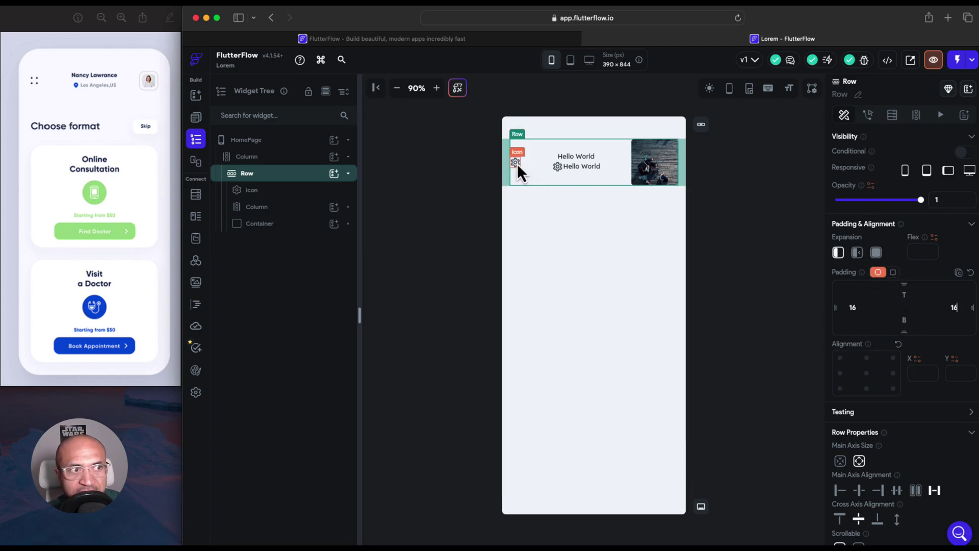
Replace the top Hello World text with the person's full name
left_click(569, 161)
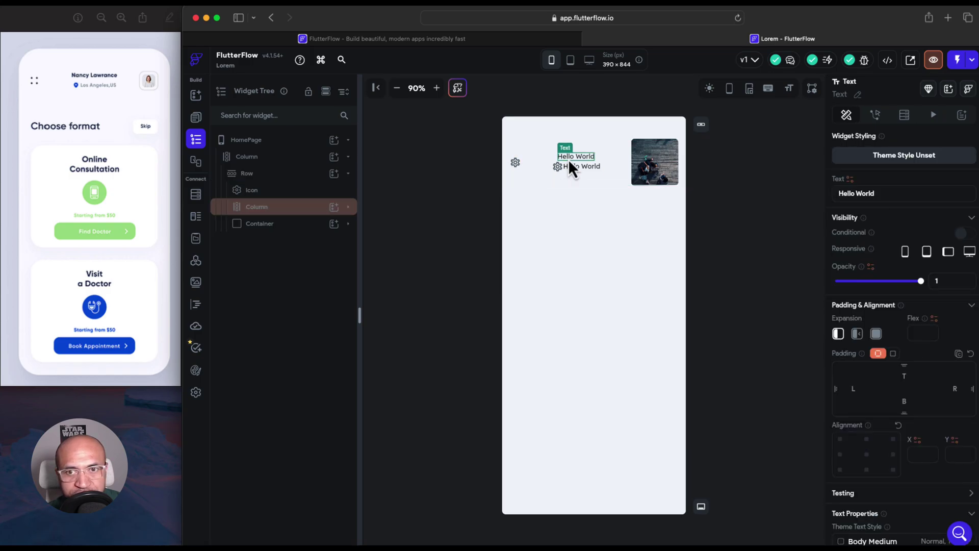
scroll(834, 438, "down", 5)
scroll(834, 439, "up", 5)
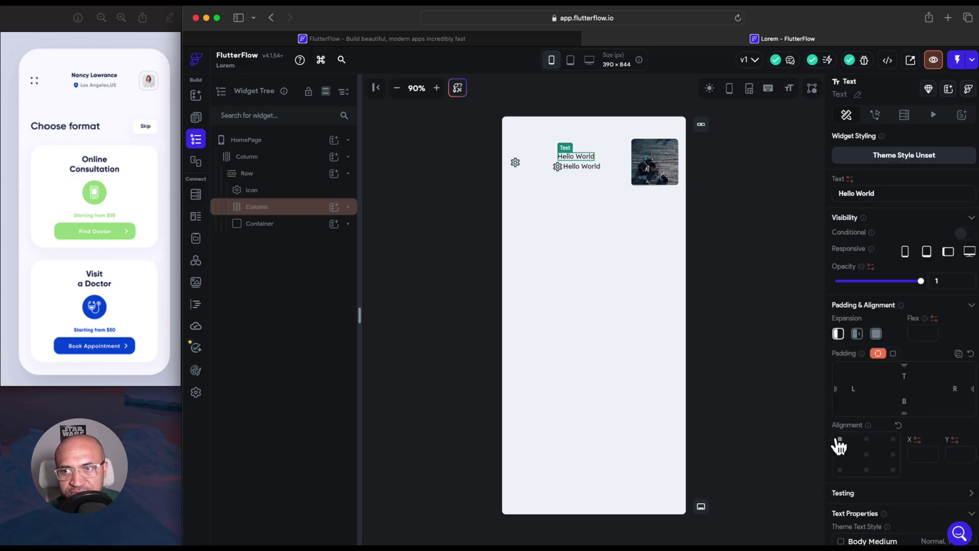
left_click_drag(876, 194, 815, 193)
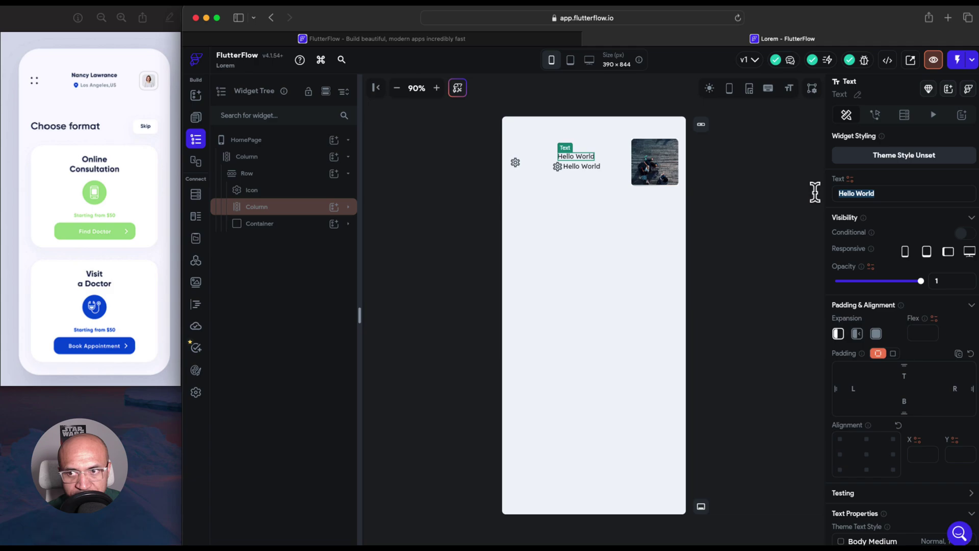
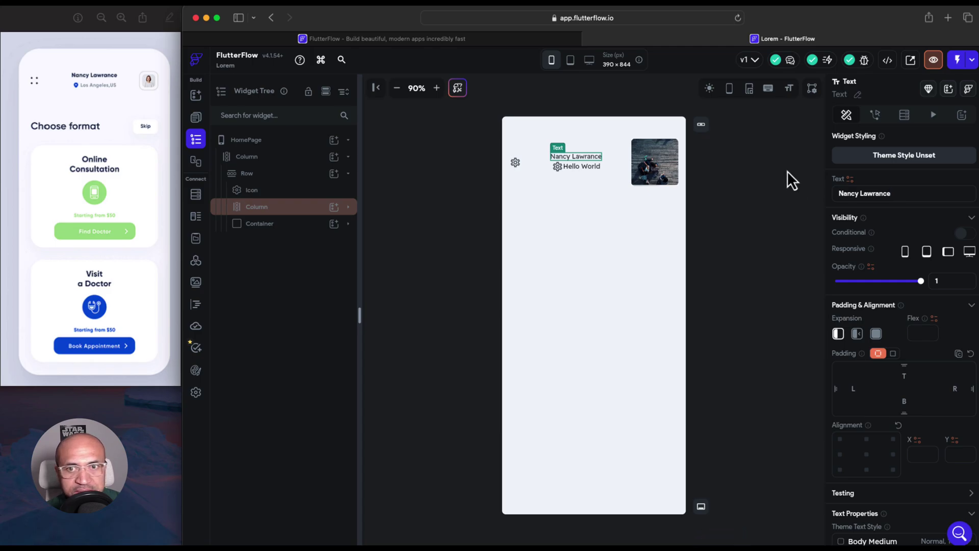
Select the small gear icon beside the second line and bring up its icon chooser
left_click(559, 169)
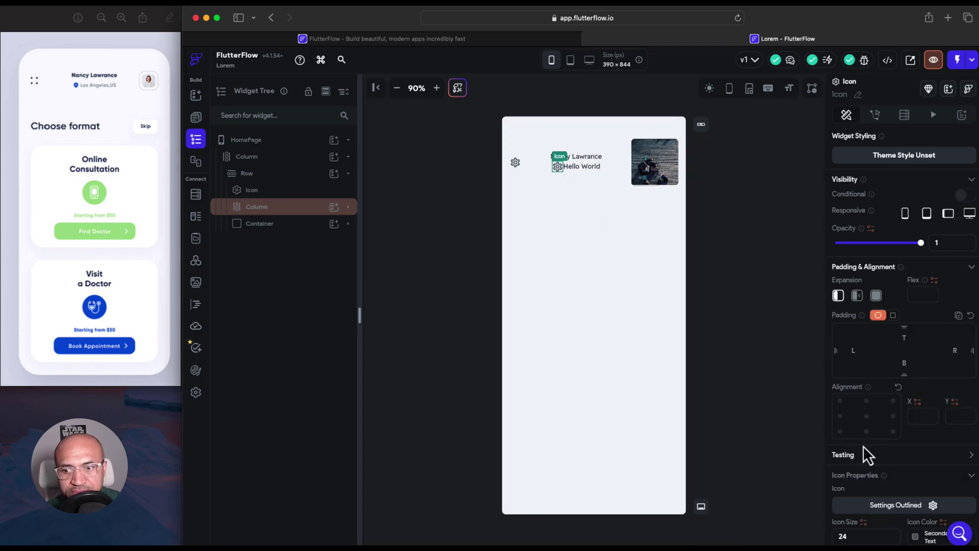
scroll(863, 447, "down", 2)
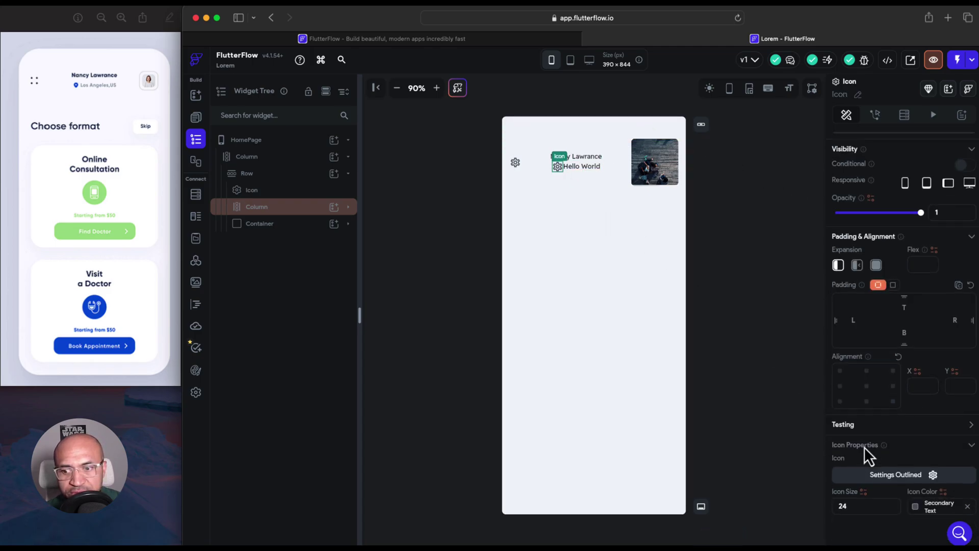
left_click(932, 478)
Search 'location' and pick the Location On pin for the second-line icon
left_click(502, 203)
type("k")
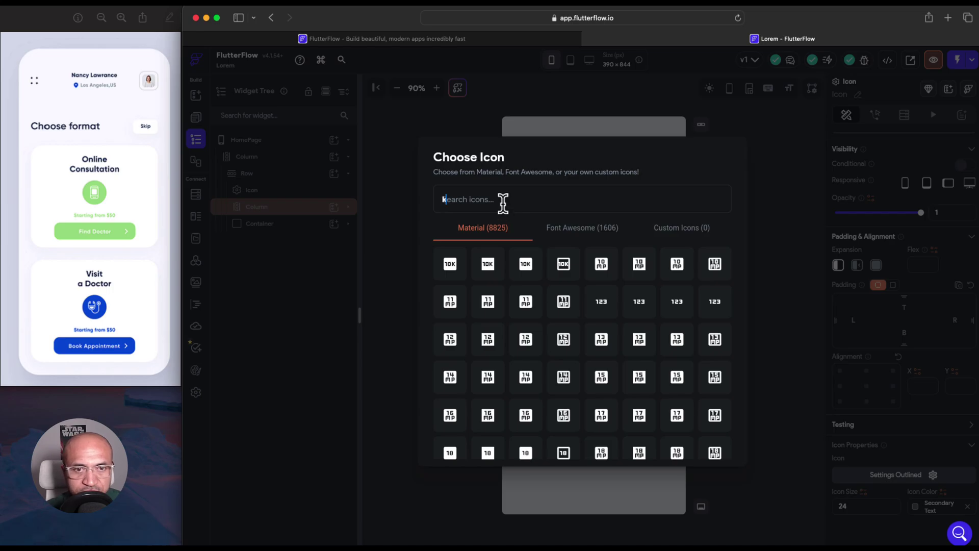
type("i")
key("BackSpace")
key("BackSpace")
type("local")
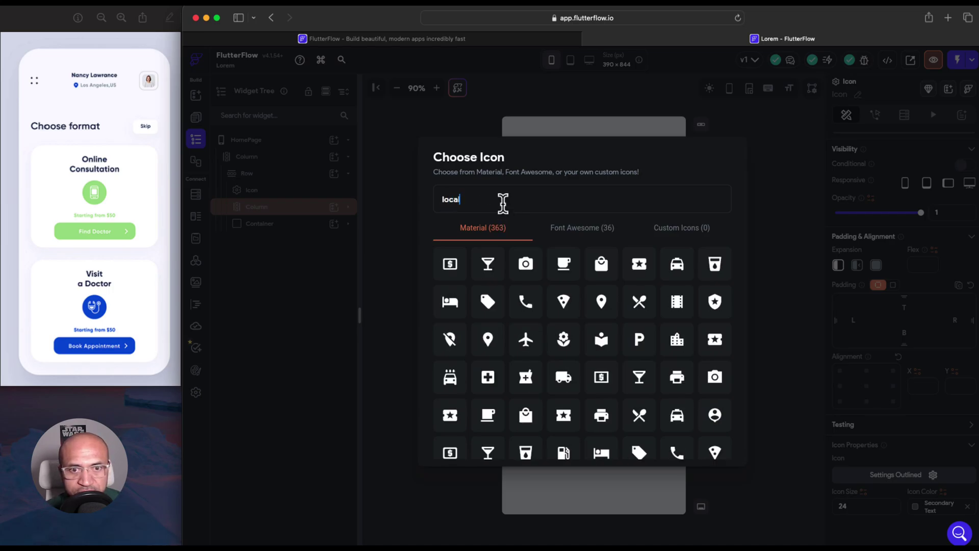
key("BackSpace")
type("tion")
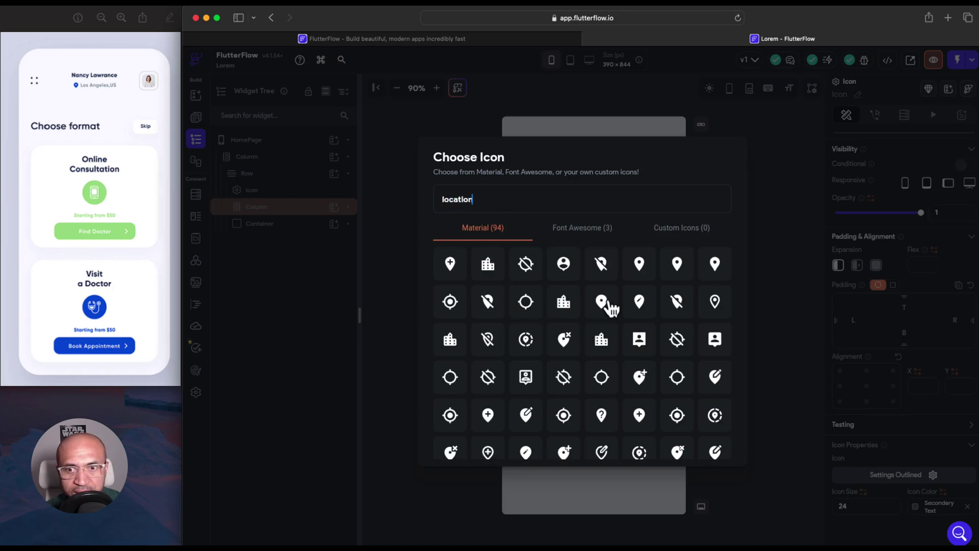
left_click(640, 266)
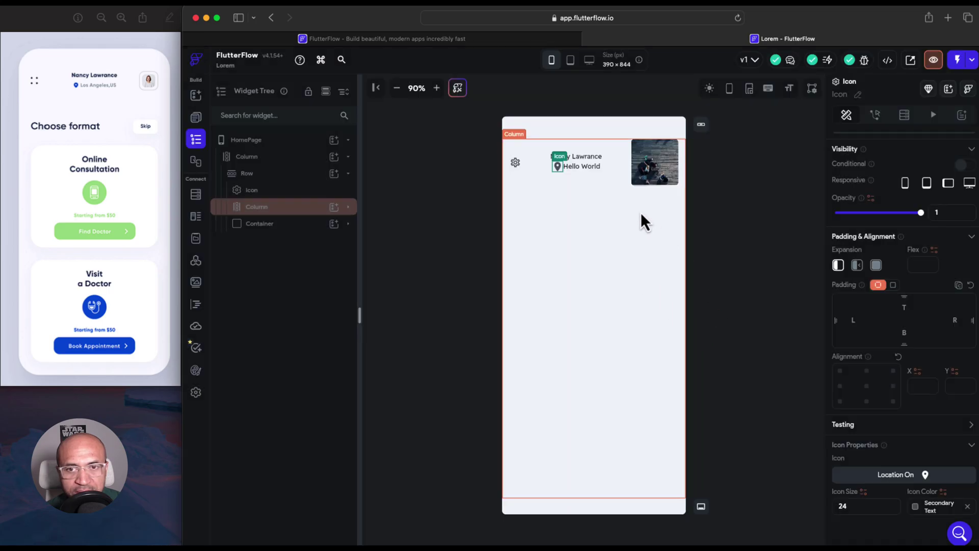
left_click(579, 169)
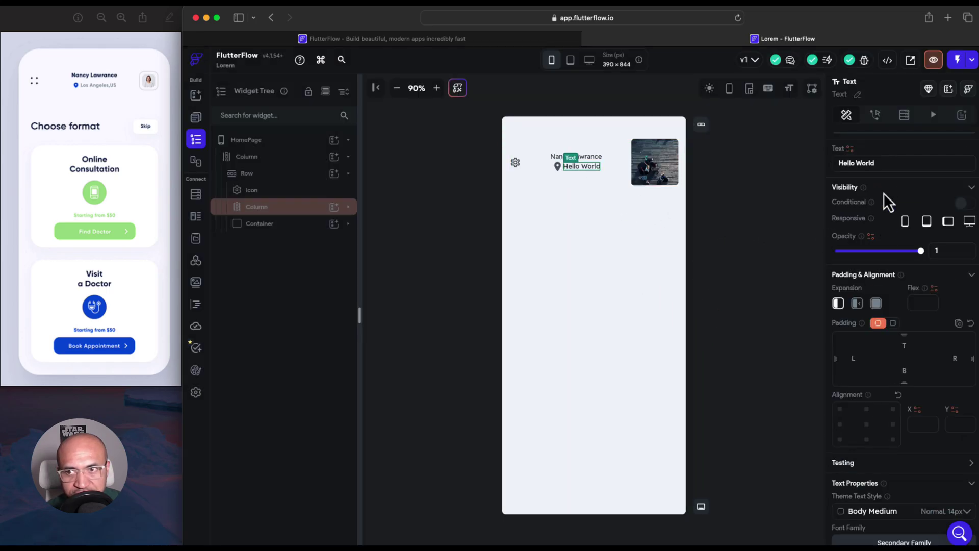
Change the second header line's text to 'Los Angeles, US'
left_click_drag(880, 163, 825, 159)
type("L")
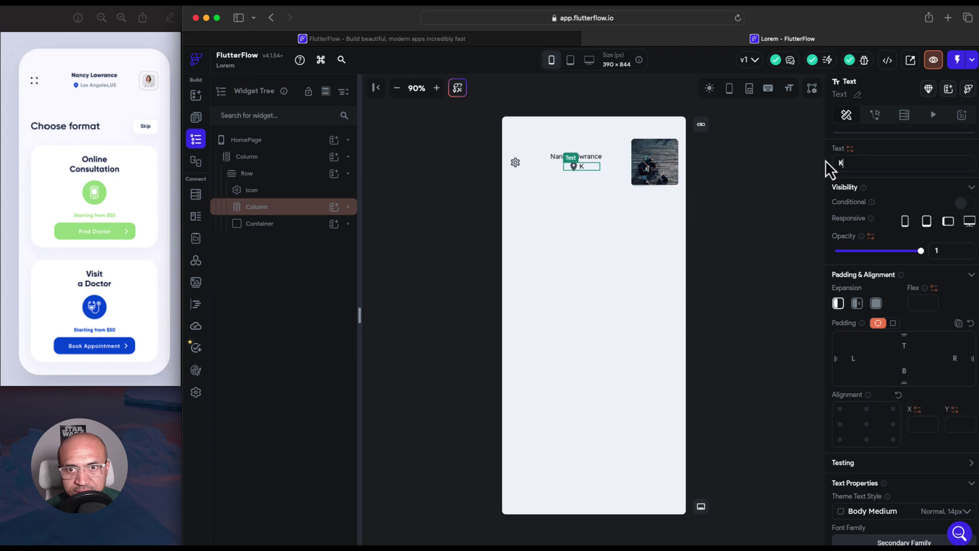
type("o")
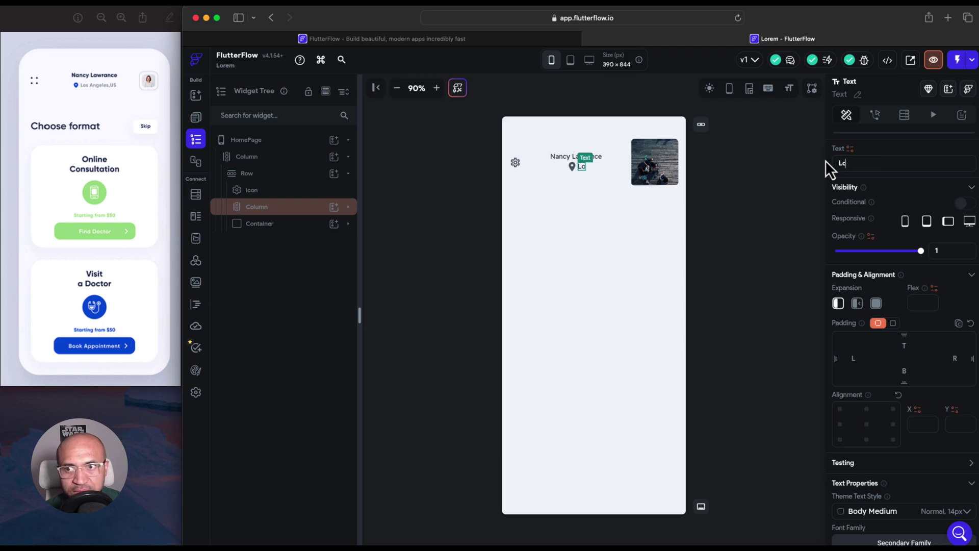
type("s An")
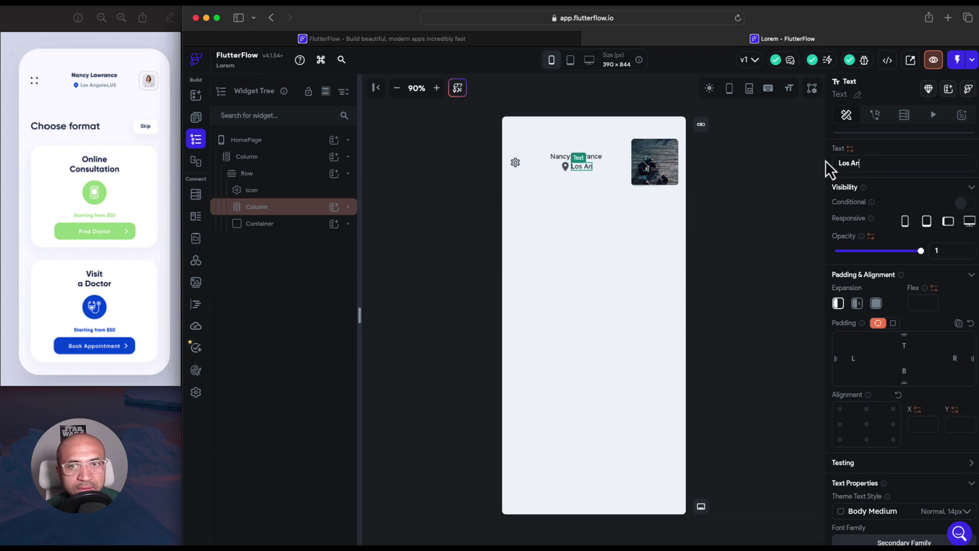
type("geles, US")
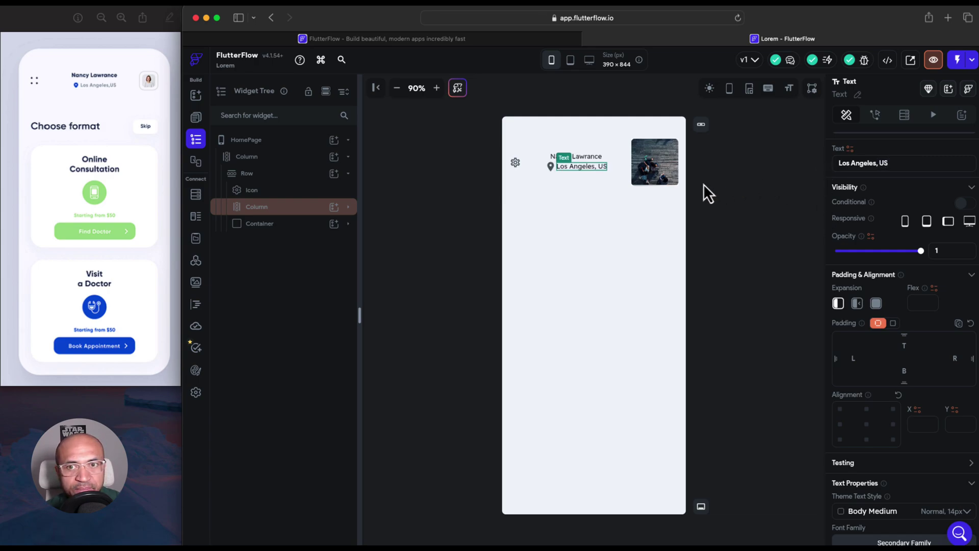
Make the leading header icon grid_view_outlined with icon size 33
left_click(517, 164)
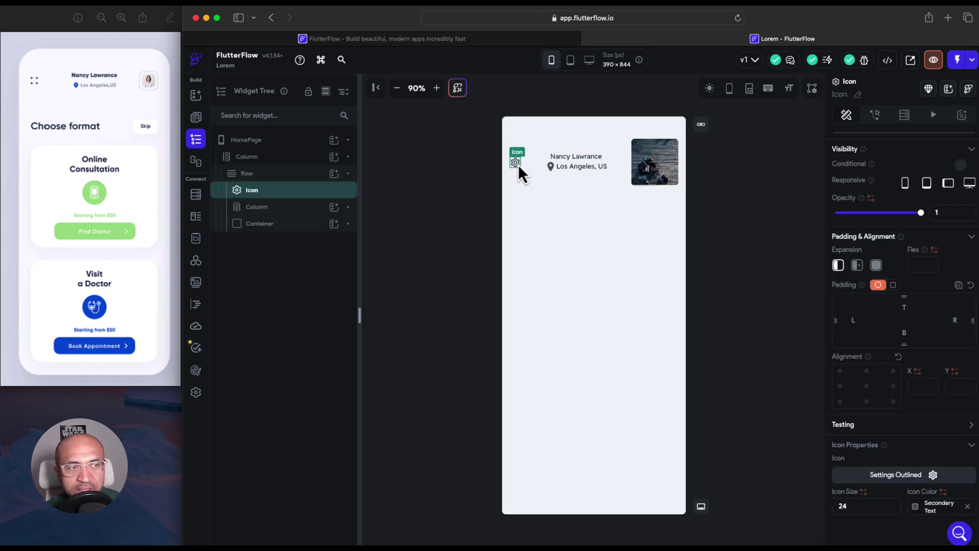
left_click(931, 475)
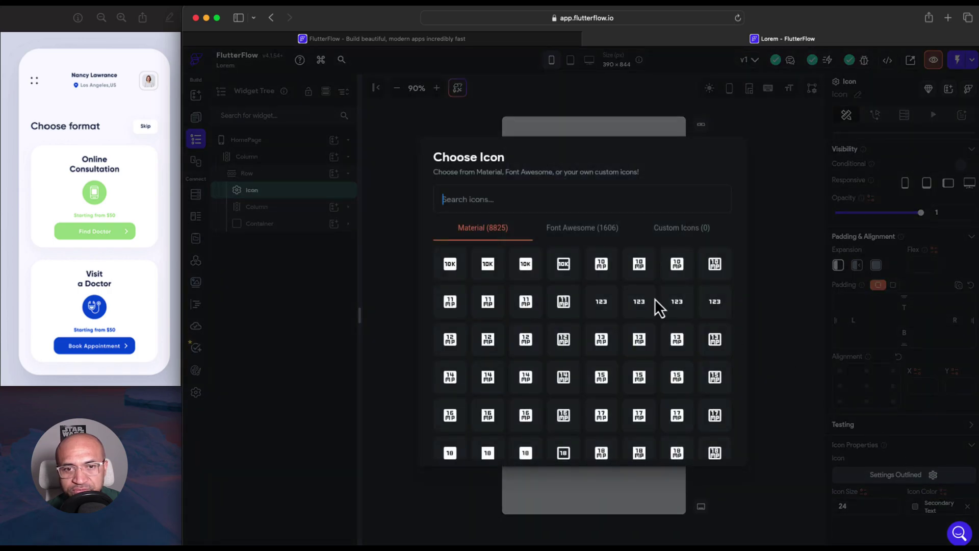
type("grid")
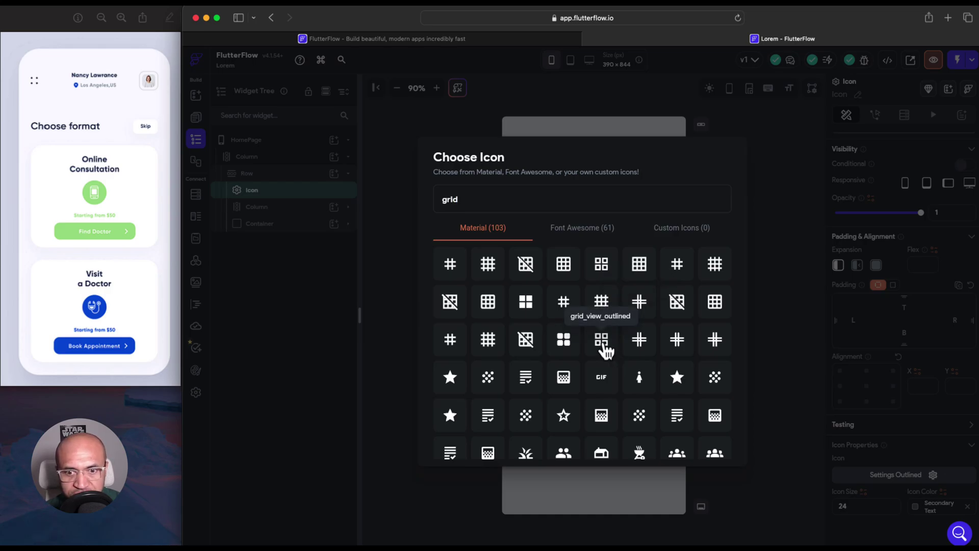
left_click(602, 341)
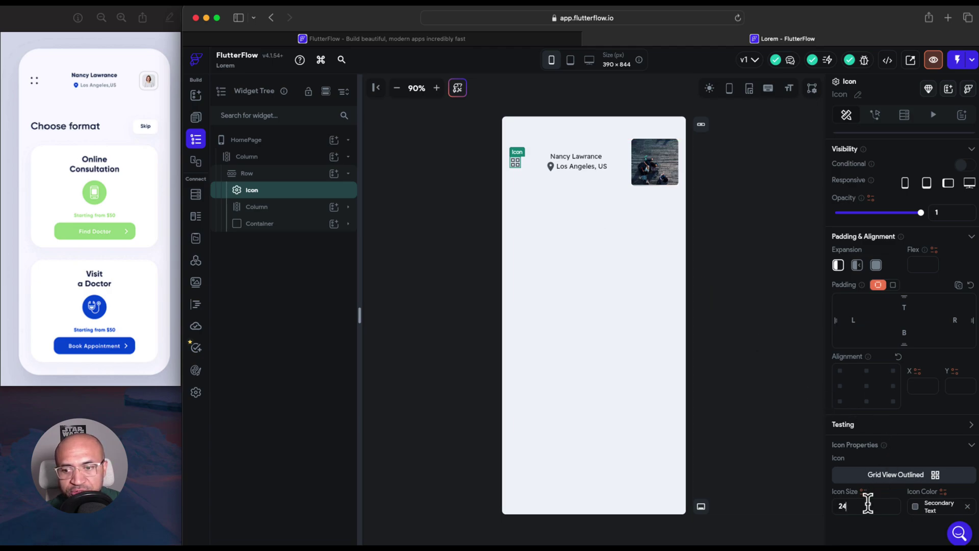
key("Up")
key("Up")
key("Up")
key("Up")
key("Up")
key("Up")
key("Up")
key("Up")
key("Up")
key("Up")
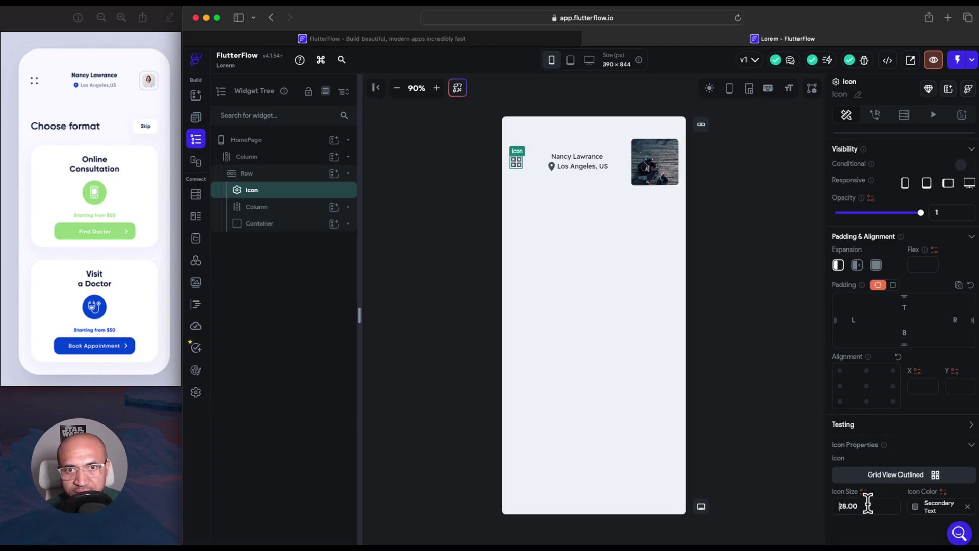
key("Down")
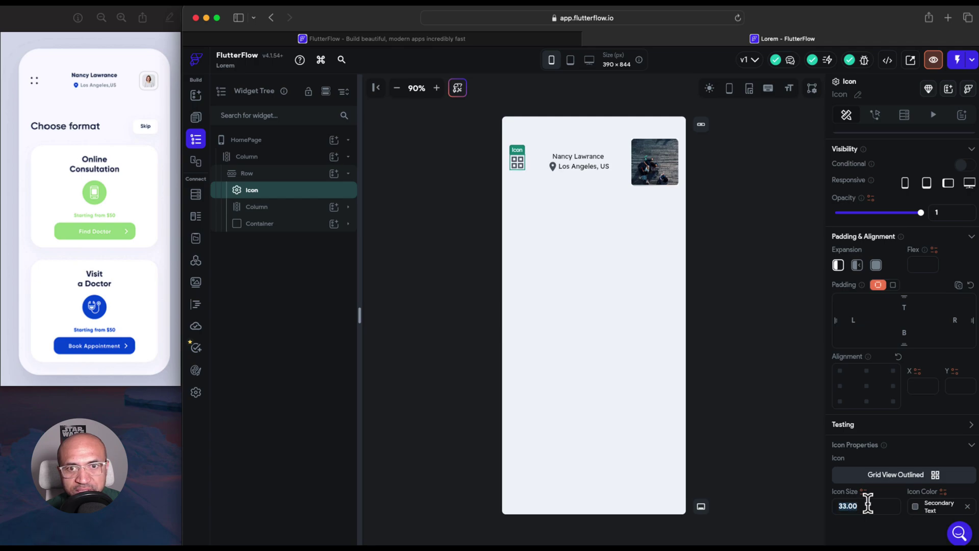
Set the header profile image's width and height to 40 px each
left_click(676, 179)
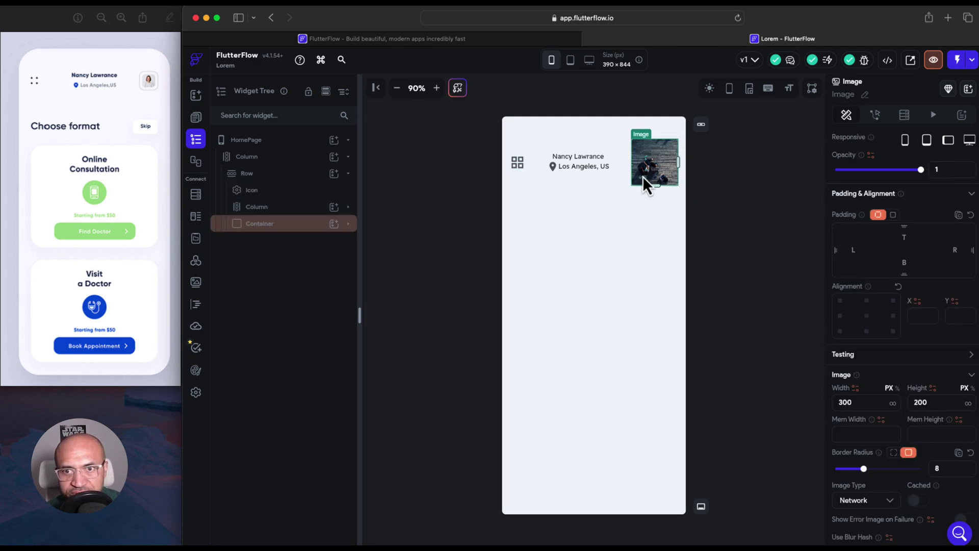
left_click_drag(653, 184, 650, 168)
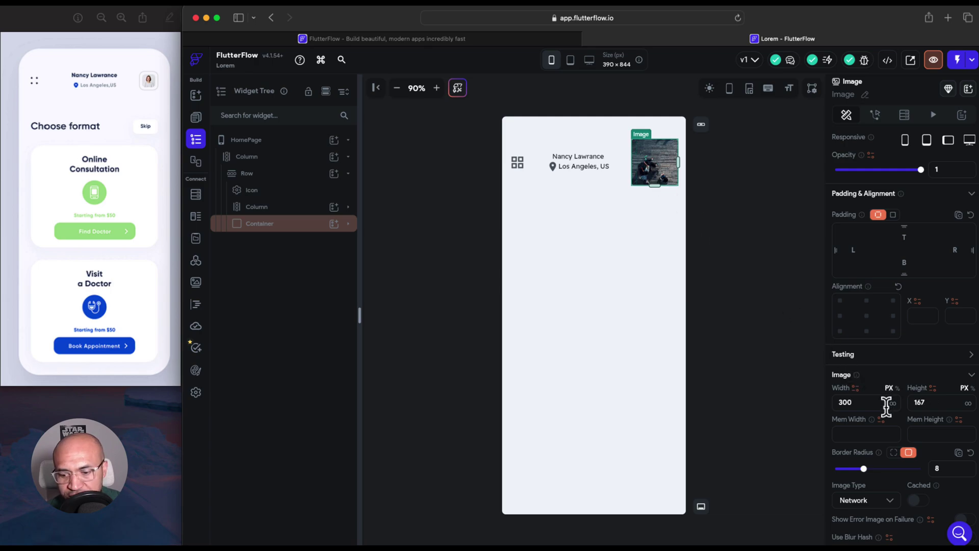
key("BackSpace")
key("BackSpace")
key("BackSpace")
type("4")
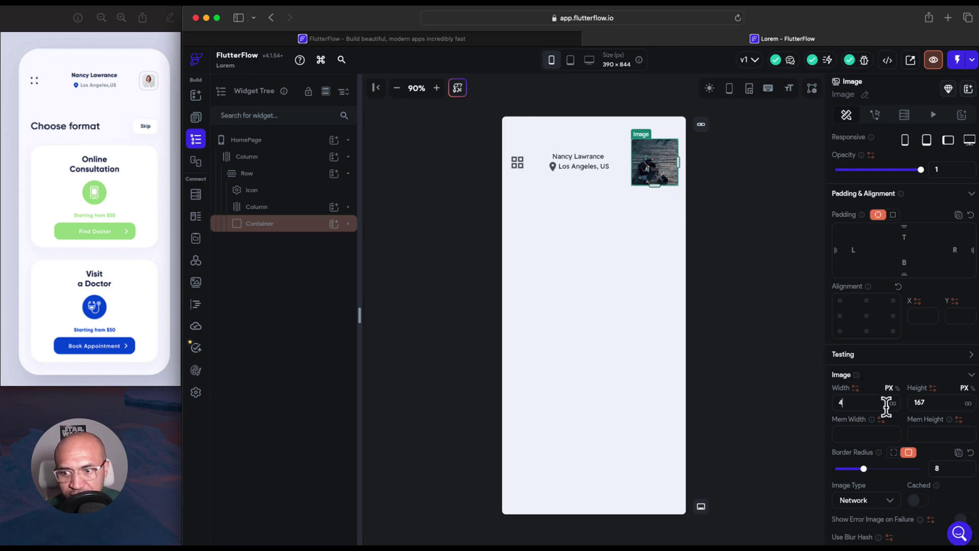
type("0")
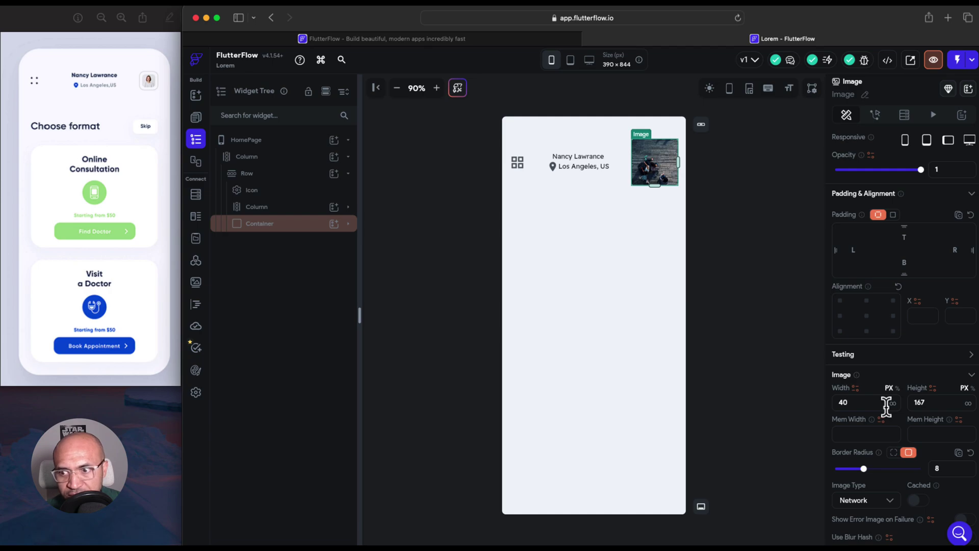
double_click(918, 403)
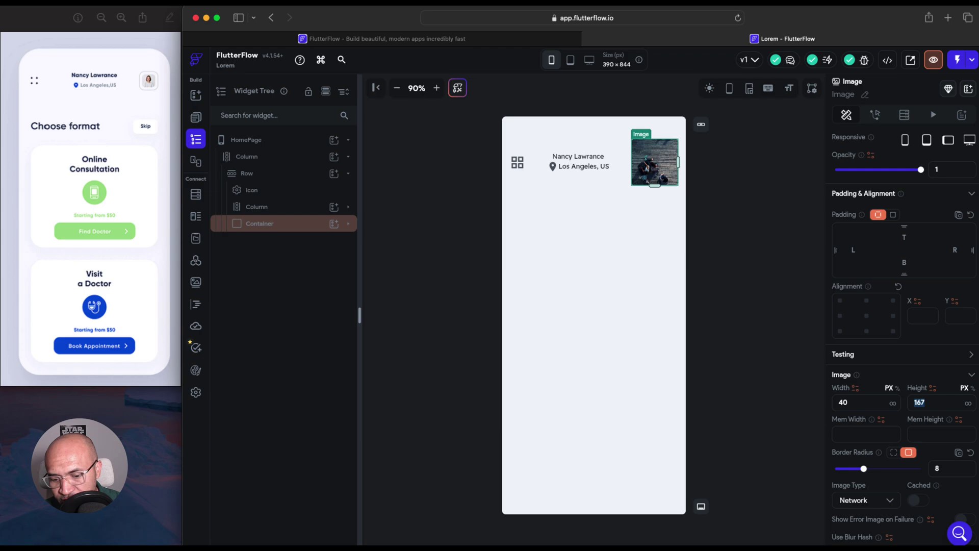
type("40")
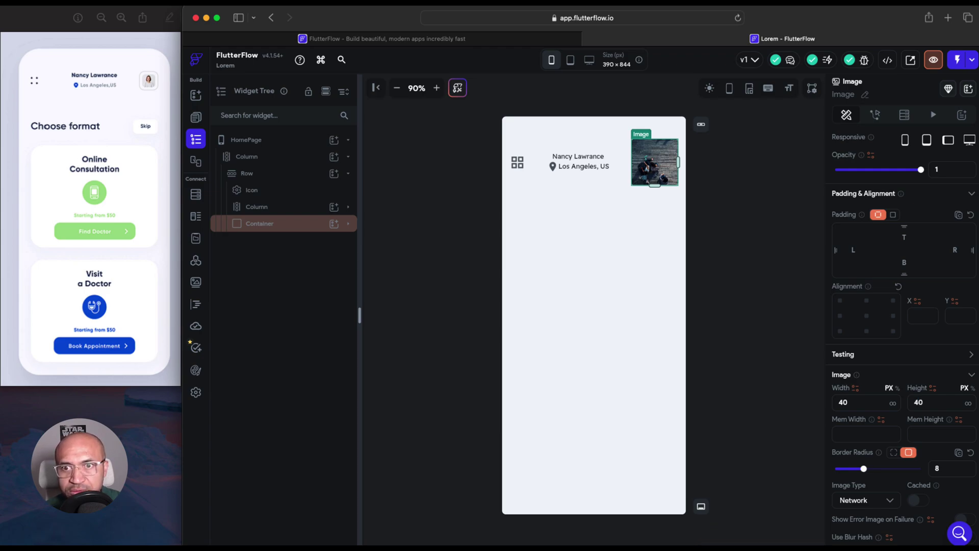
left_click(659, 224)
left_click(653, 179)
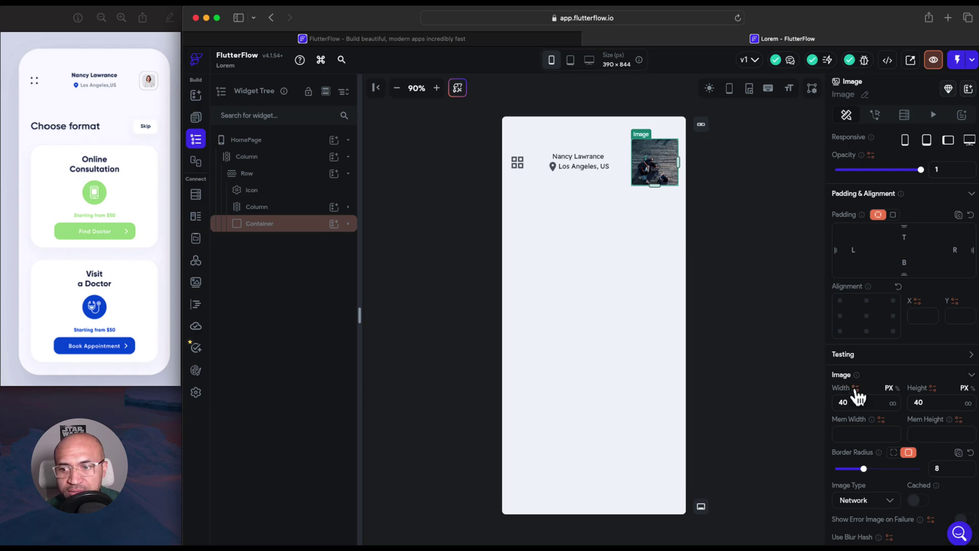
Resize the profile image's container to 40 by 40 px
left_click(348, 224)
left_click(296, 224)
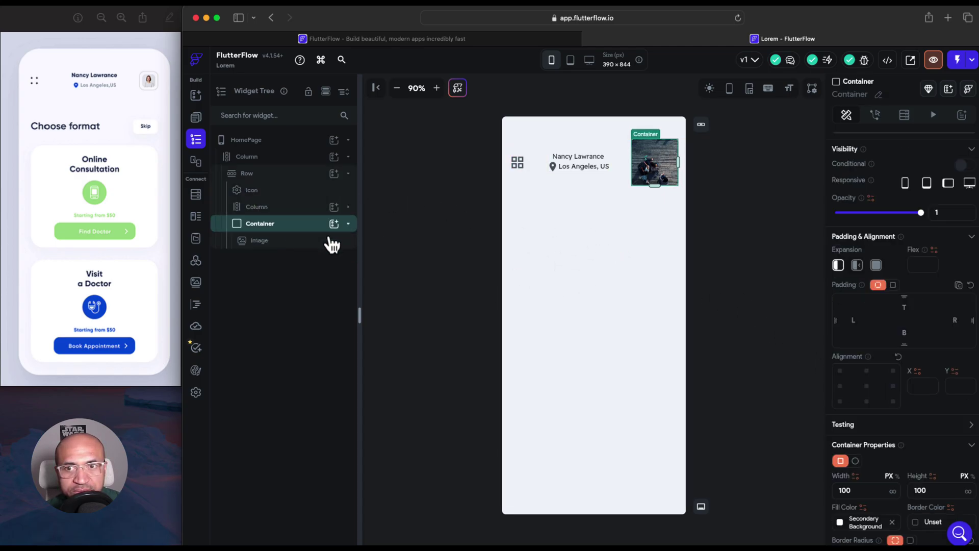
double_click(846, 490)
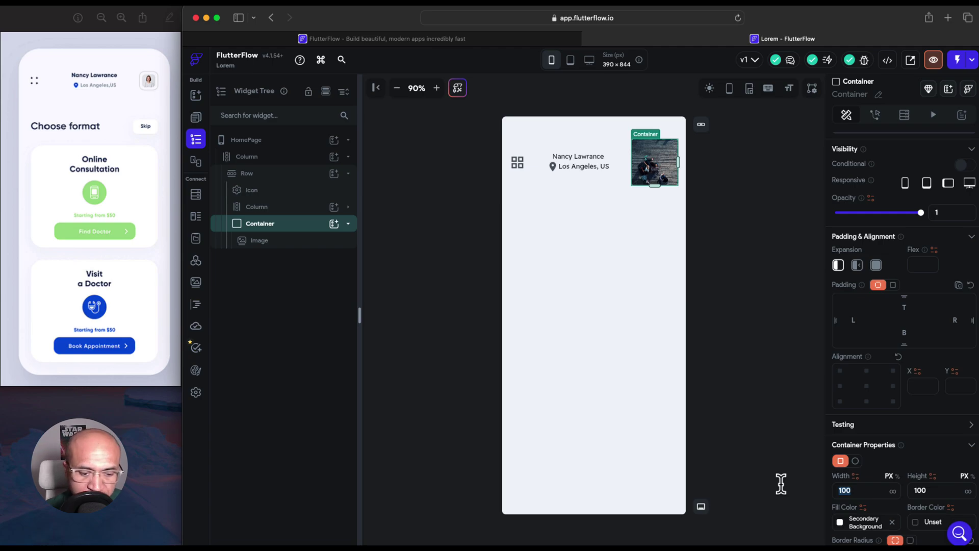
type("5")
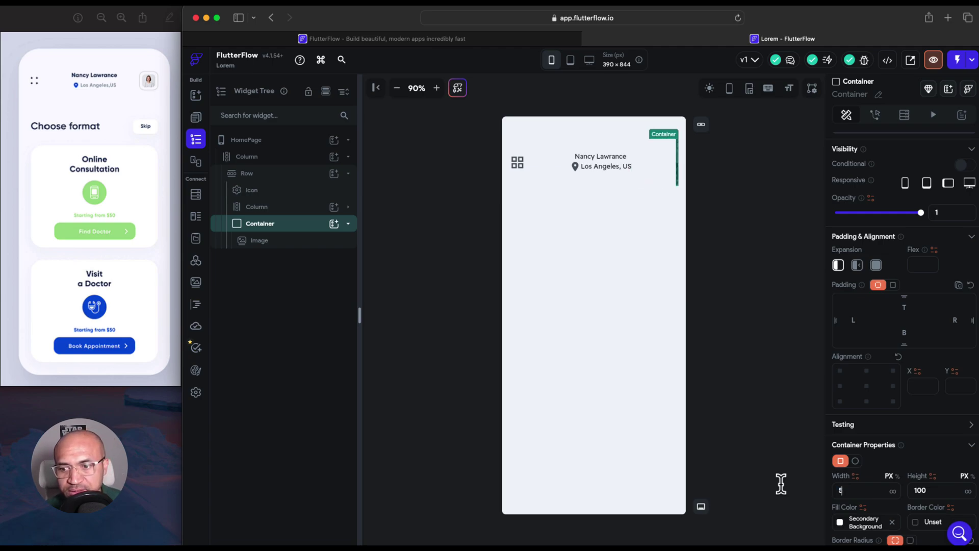
type("0")
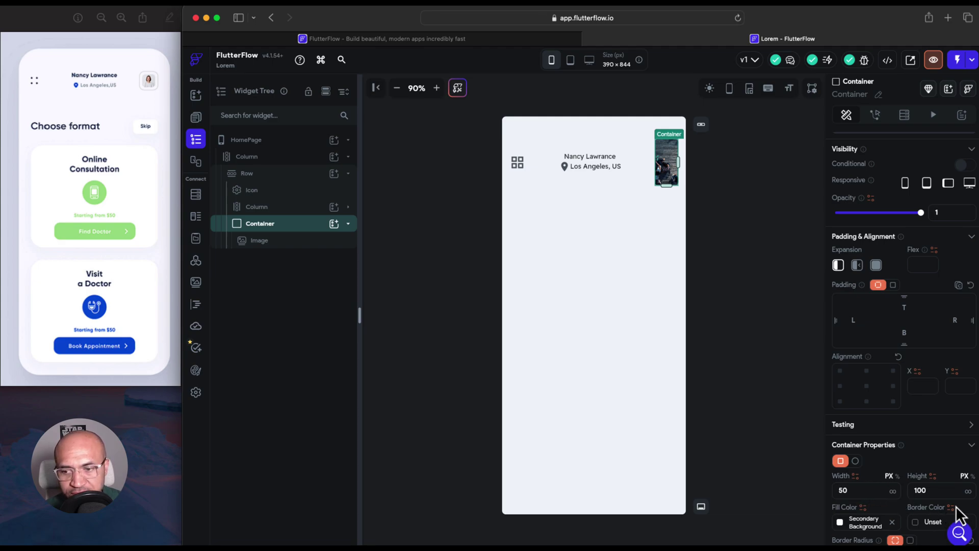
double_click(913, 490)
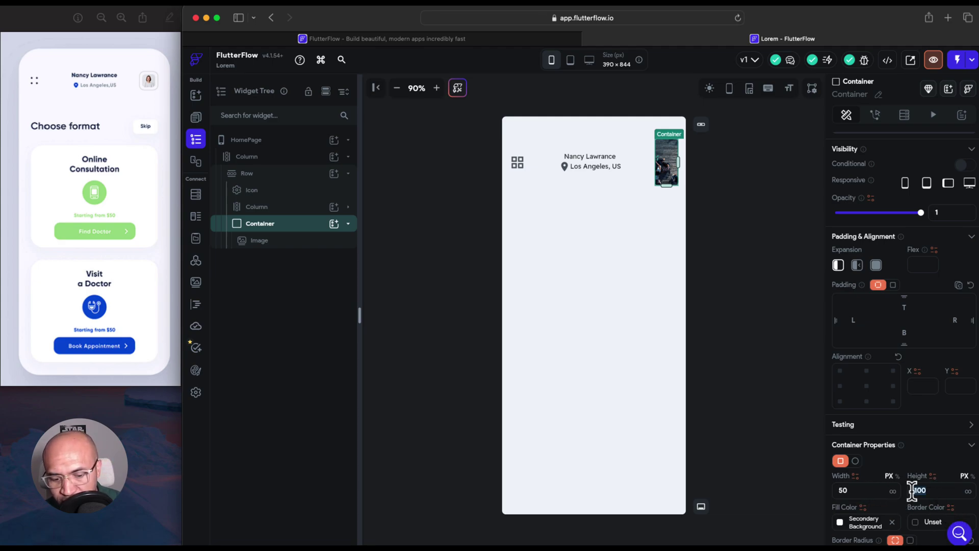
type("50")
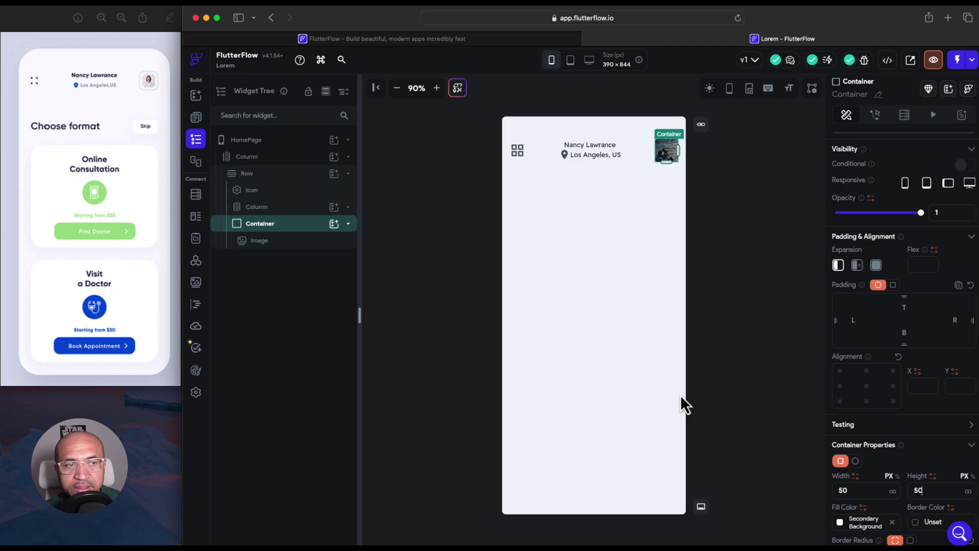
left_click_drag(861, 488, 822, 490)
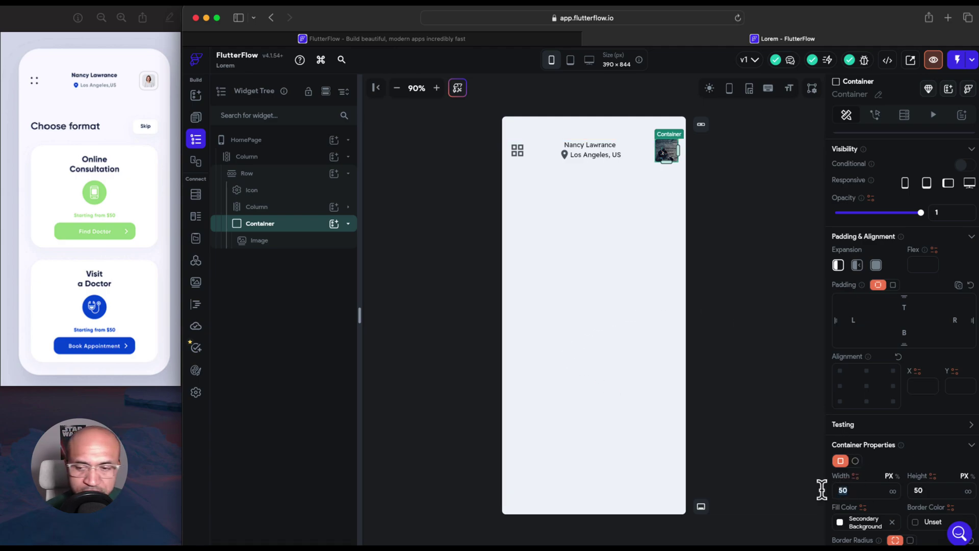
type("40")
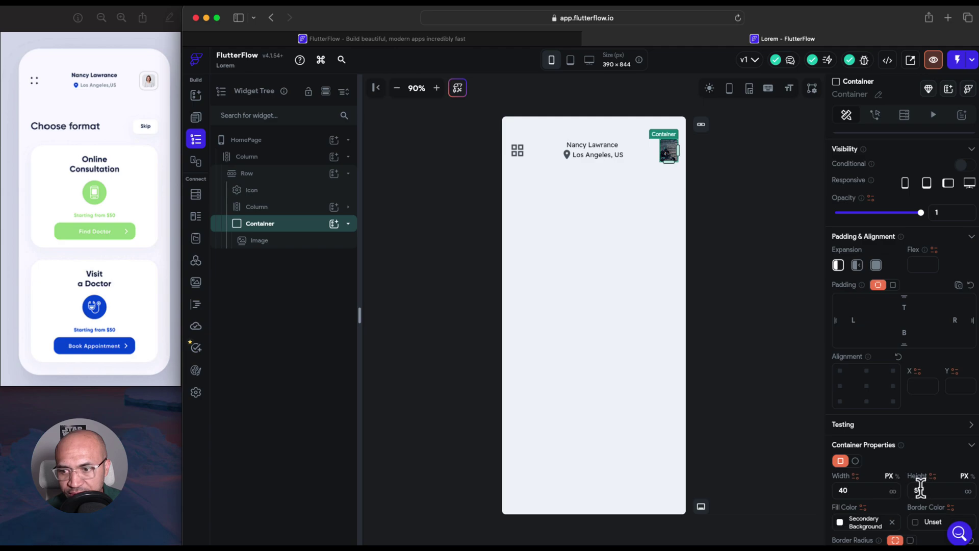
left_click_drag(921, 490, 906, 491)
type("40")
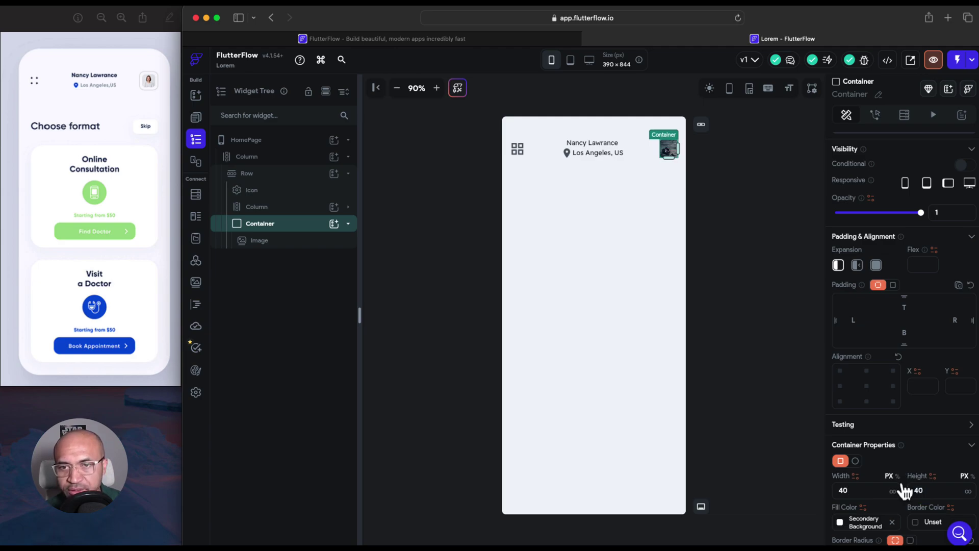
Shrink the profile image inside the container to 35 by 35 px
left_click(672, 154)
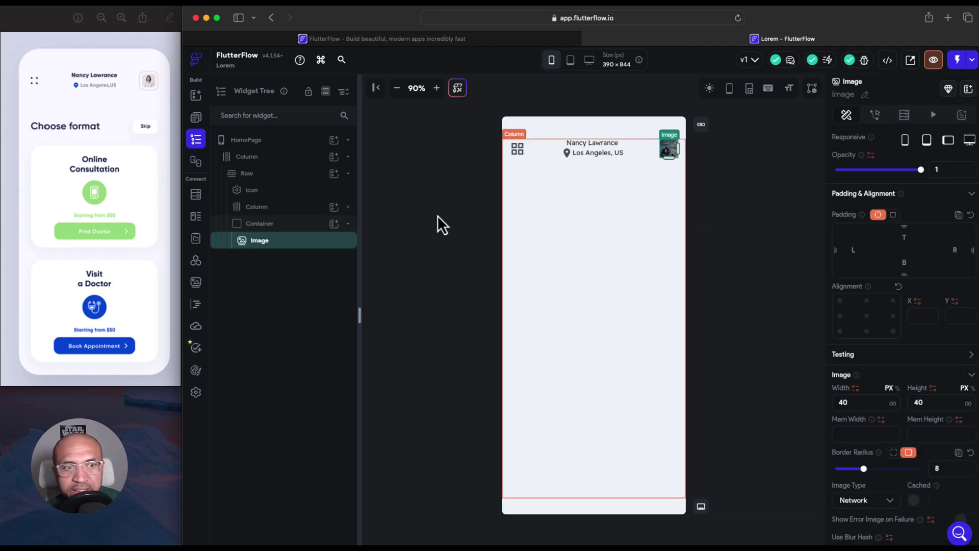
left_click(854, 403)
key("BackSpace")
key("BackSpace")
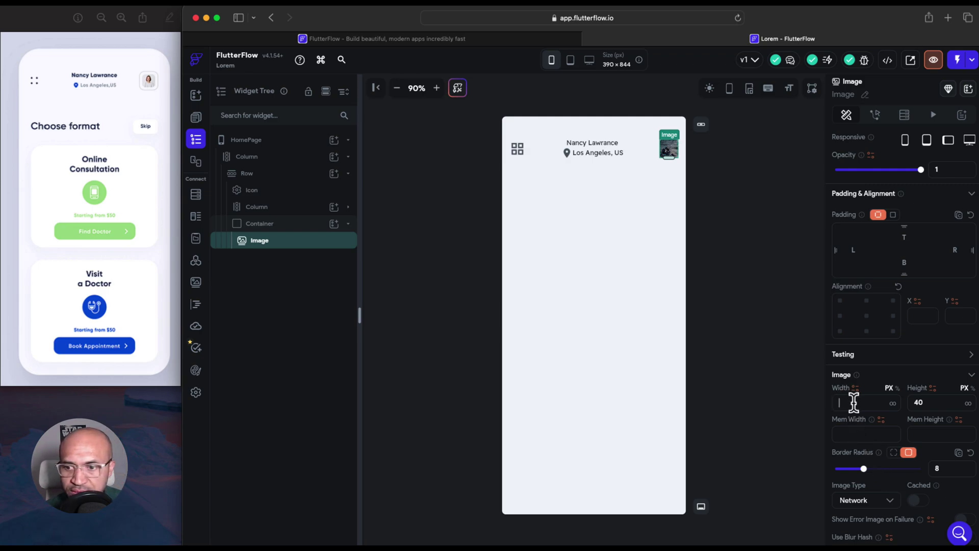
type("35")
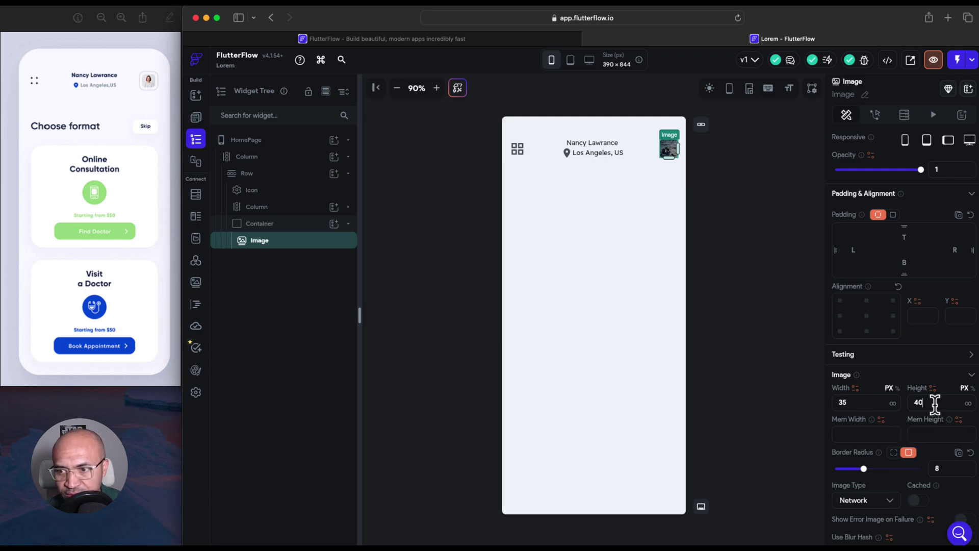
key("BackSpace")
key("BackSpace")
type("35")
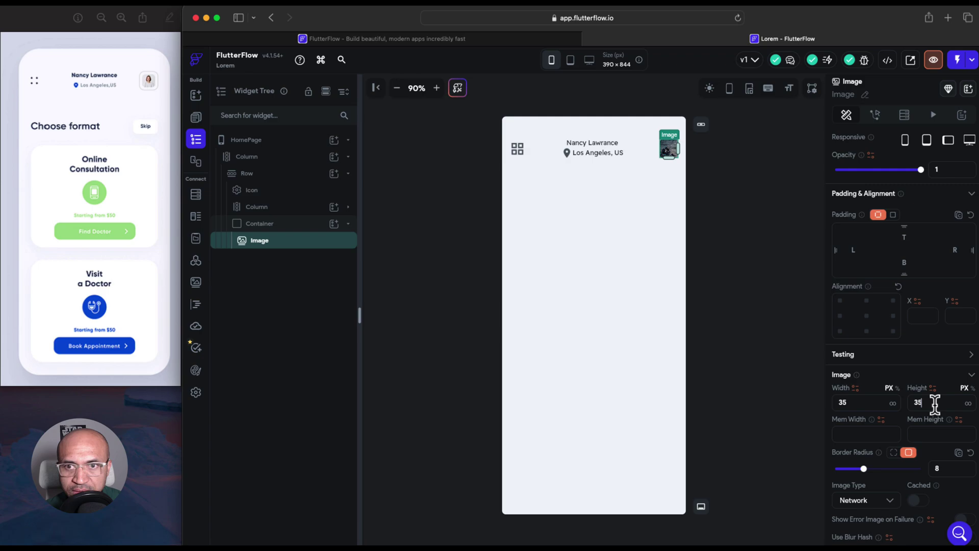
left_click(685, 260)
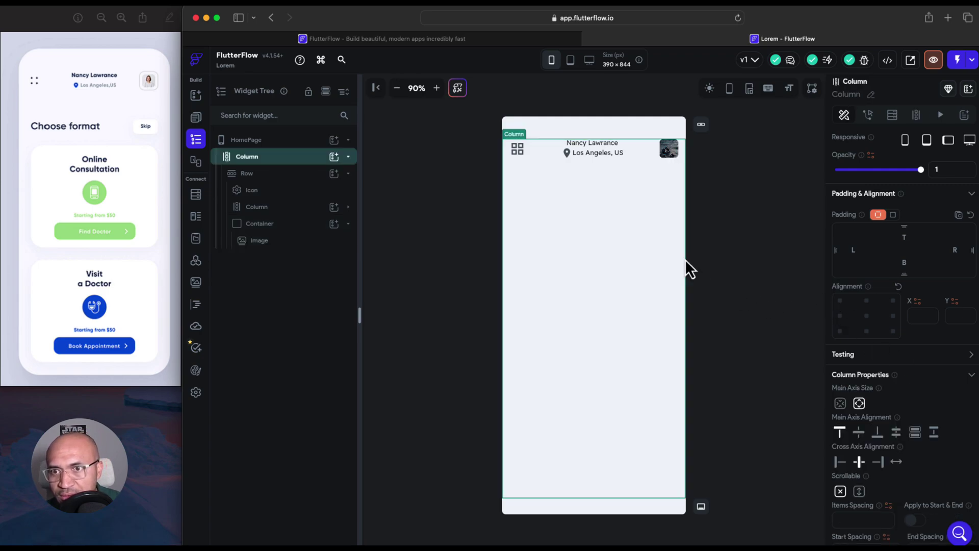
left_click(670, 153)
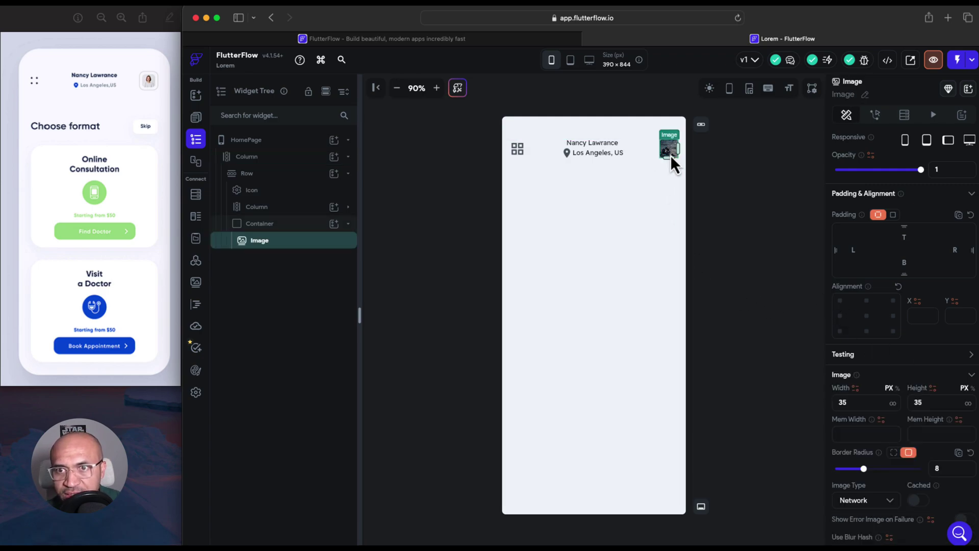
Set the avatar container's border colour to pale greyish #9a8c8c
left_click(305, 227)
scroll(849, 487, "down", 2)
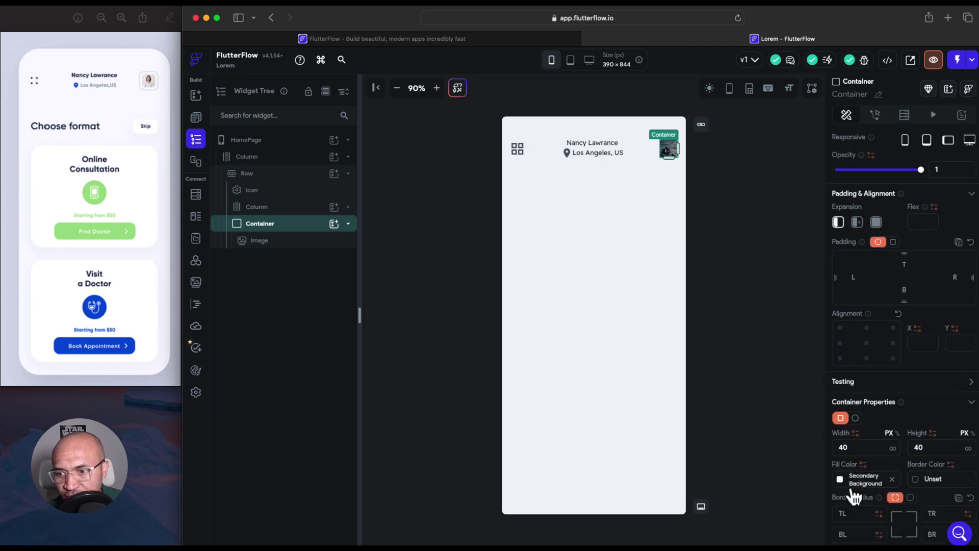
left_click(917, 482)
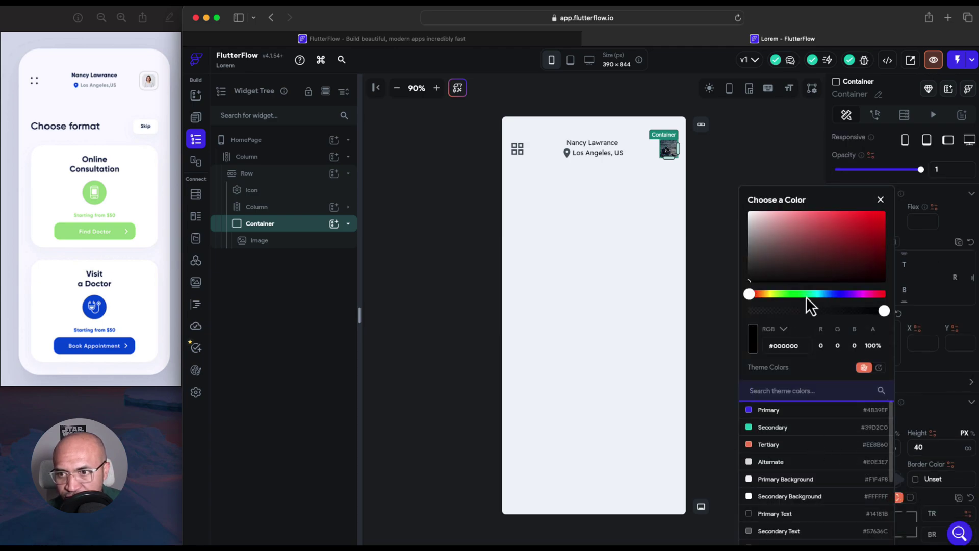
left_click(826, 260)
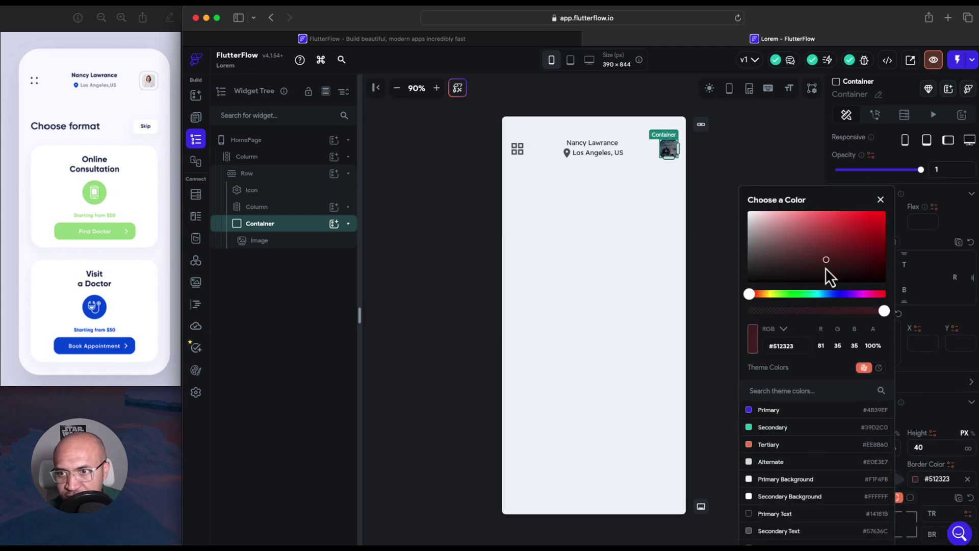
left_click(760, 241)
left_click(723, 325)
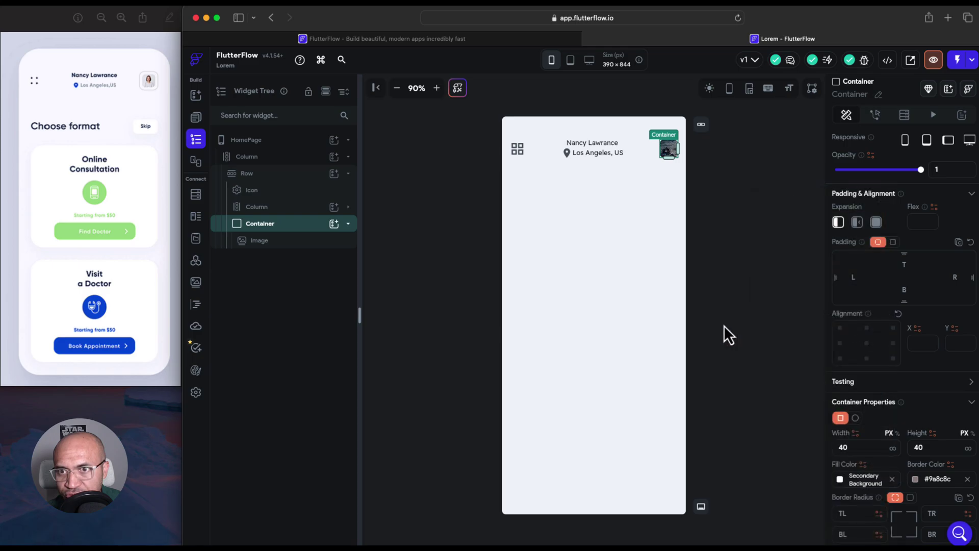
left_click(723, 325)
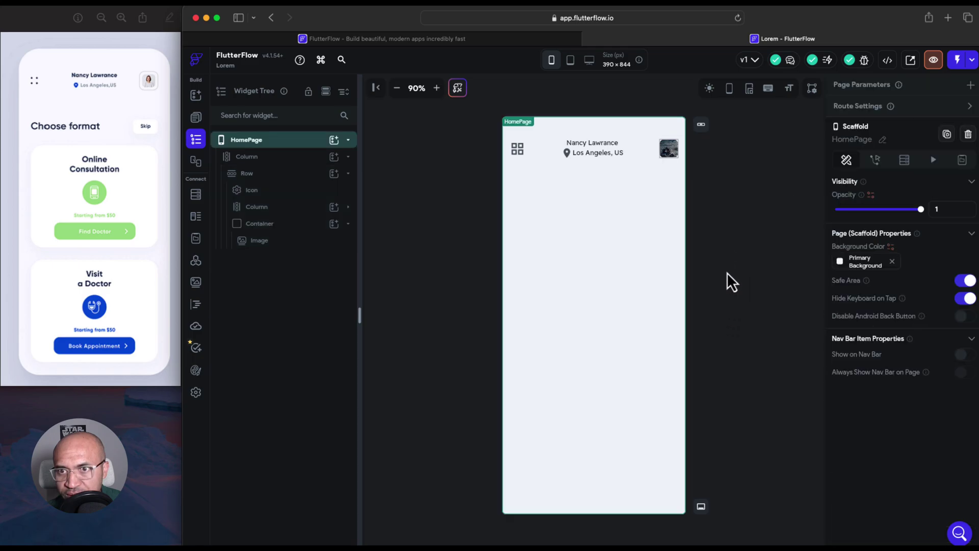
Change the avatar image's width and height values, replacing their last digits with 0
left_click(671, 148)
left_click(857, 434)
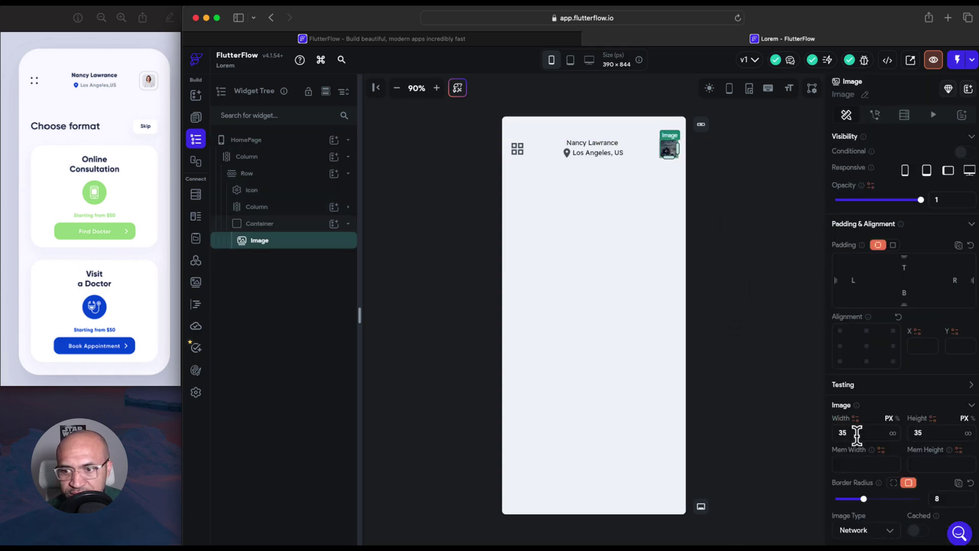
key("BackSpace")
type("0")
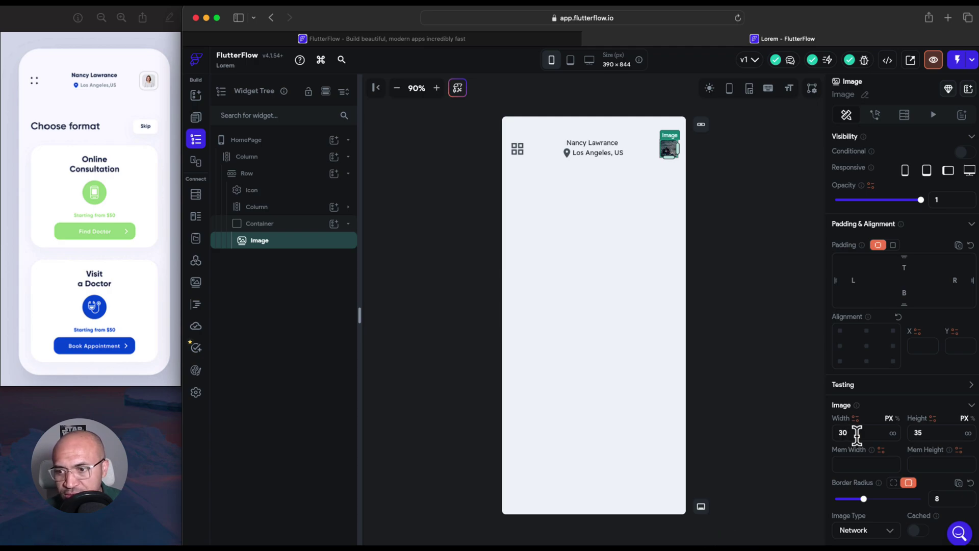
left_click(929, 433)
key("BackSpace")
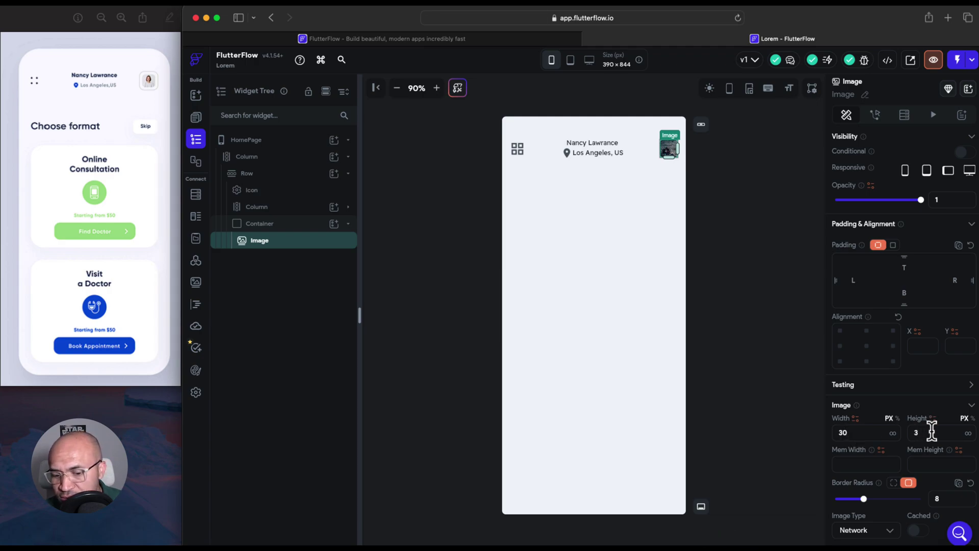
type("0")
left_click(736, 316)
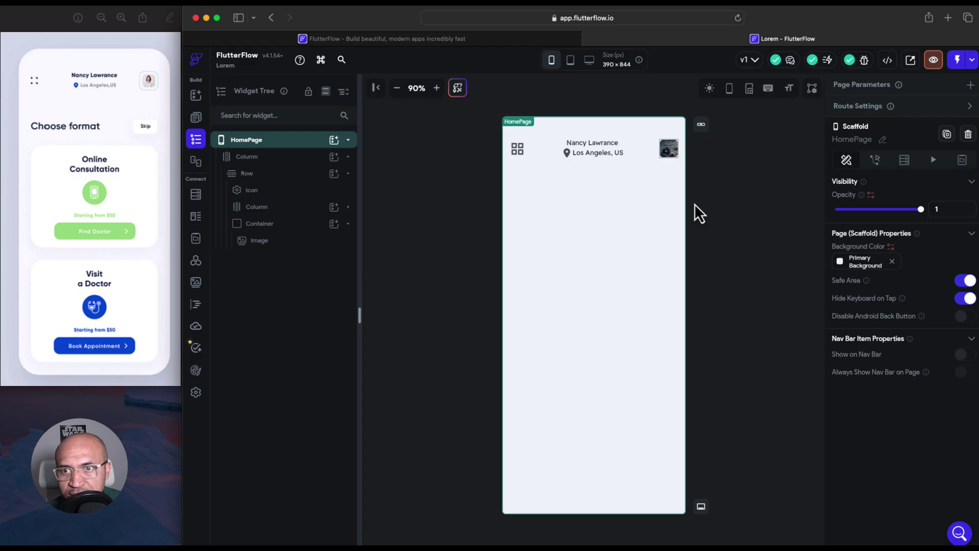
Enlarge the avatar's container to 45 by 45 and centre the image within it
left_click(674, 155)
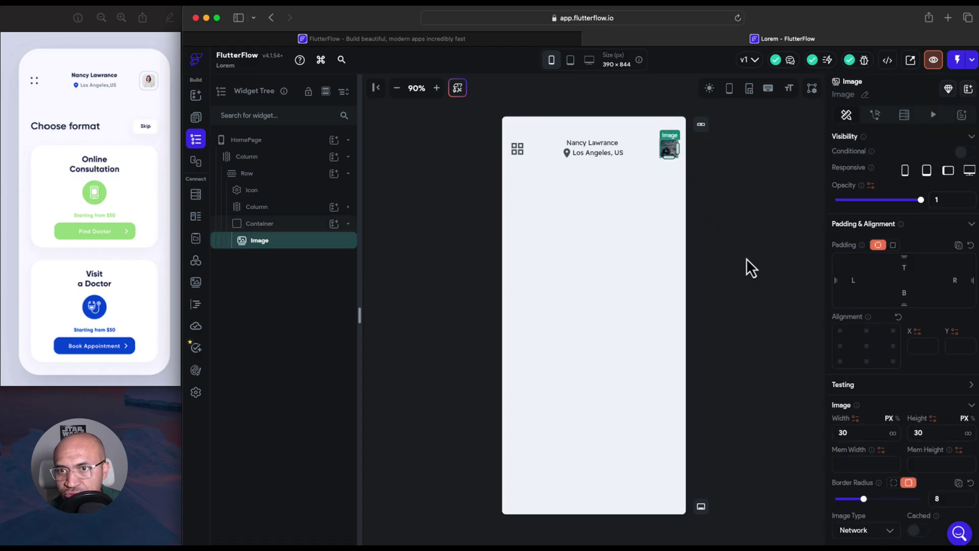
left_click(257, 224)
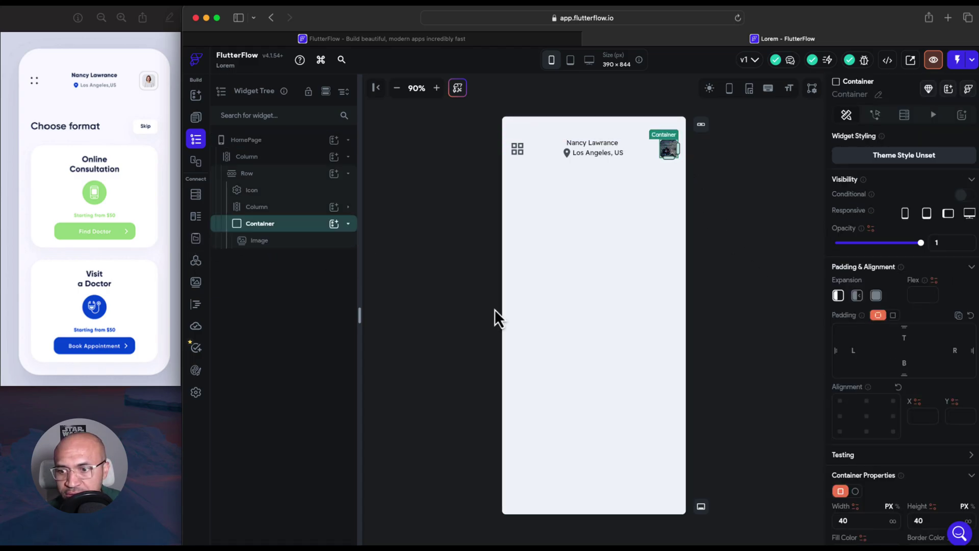
left_click(846, 521)
type("4")
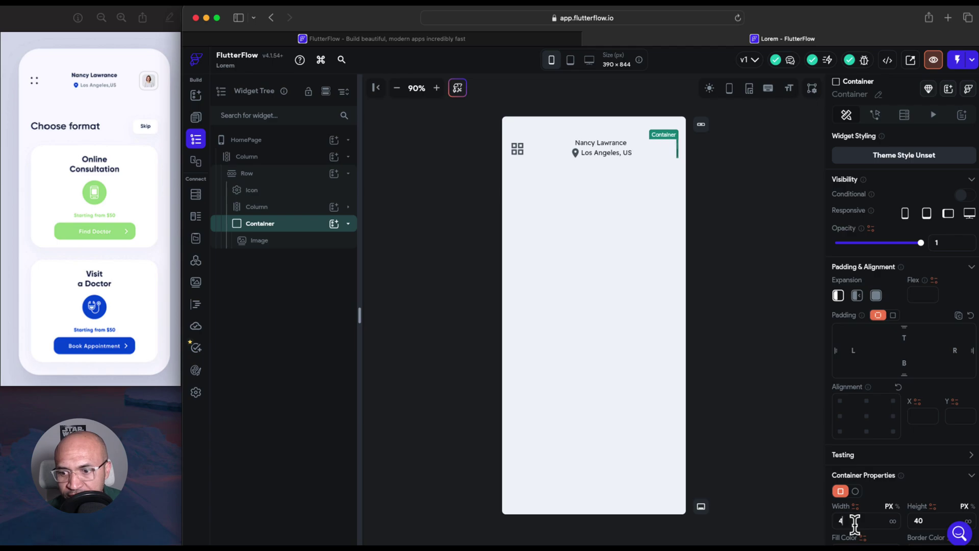
type("5")
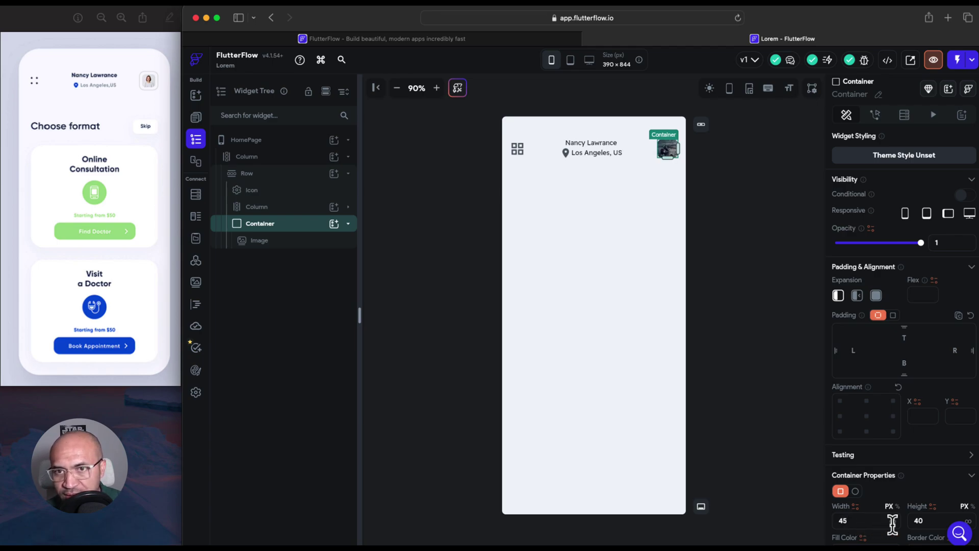
left_click(931, 518)
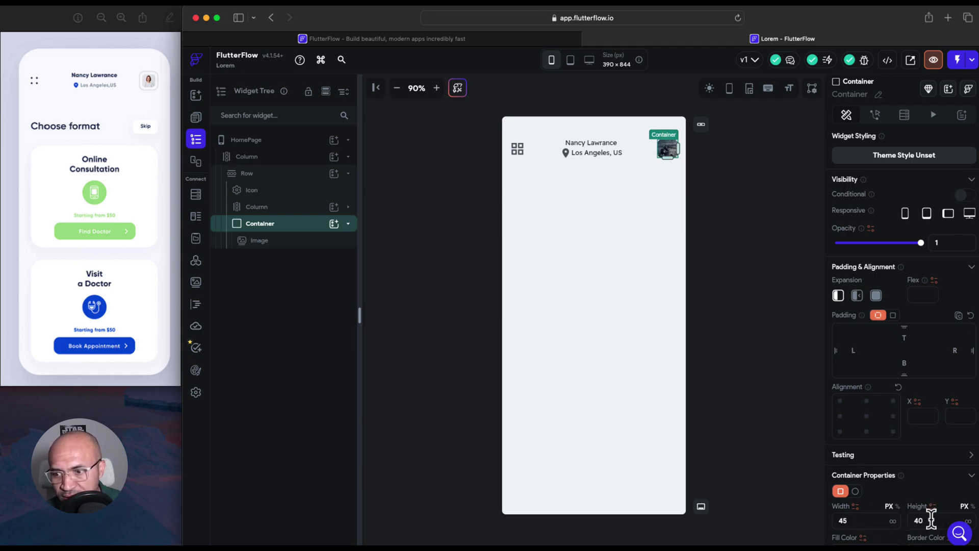
key("BackSpace")
type("5")
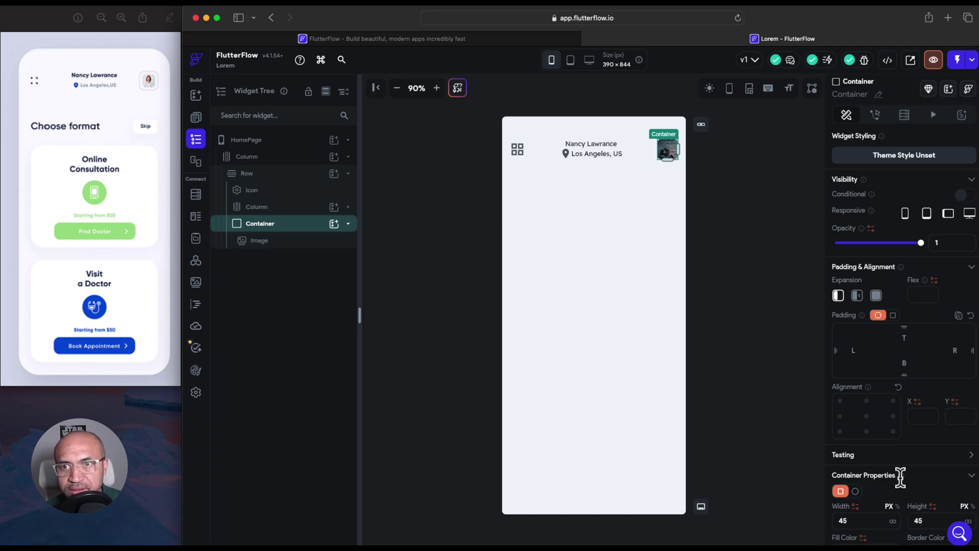
left_click(652, 269)
left_click(666, 153)
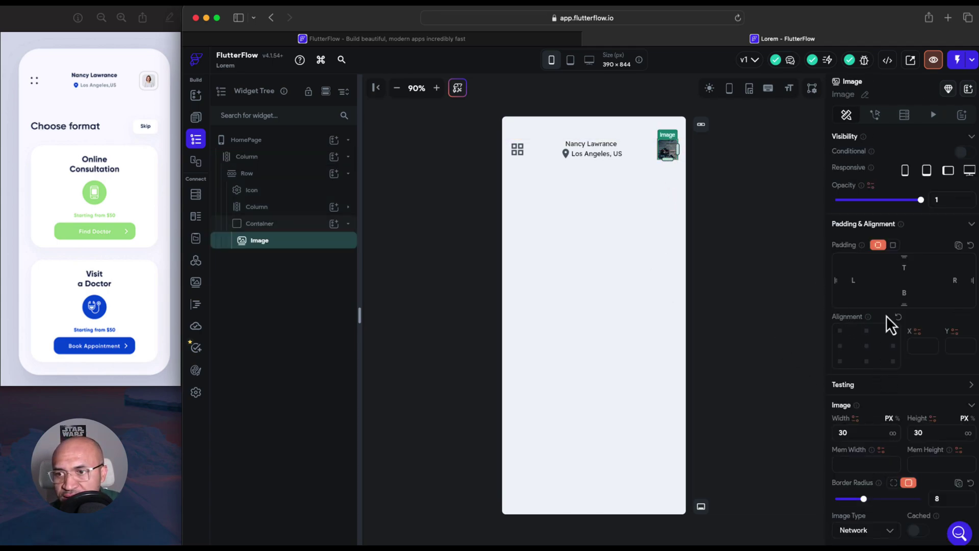
left_click(867, 347)
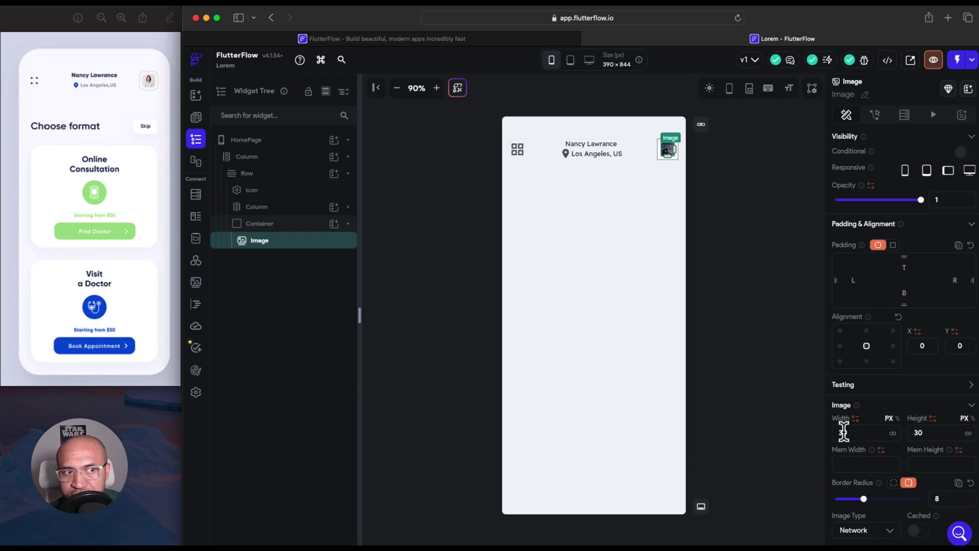
Set the avatar's container back to 40 by 40 px
left_click(300, 224)
left_click(865, 521)
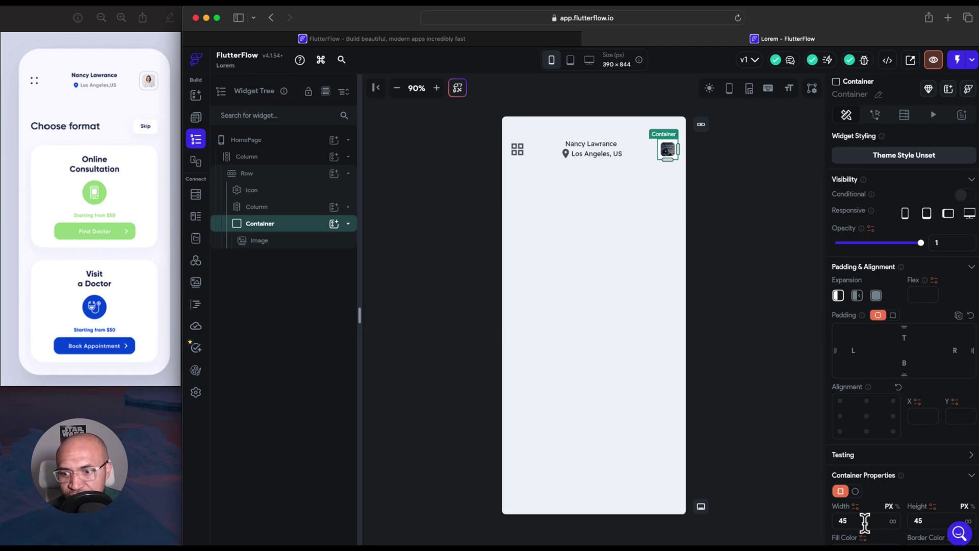
key("BackSpace")
type("0")
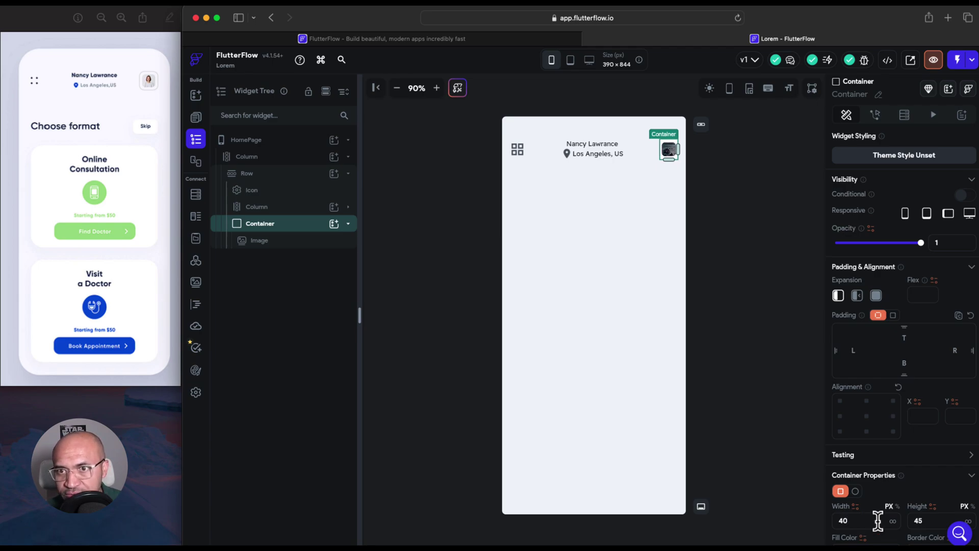
left_click(927, 519)
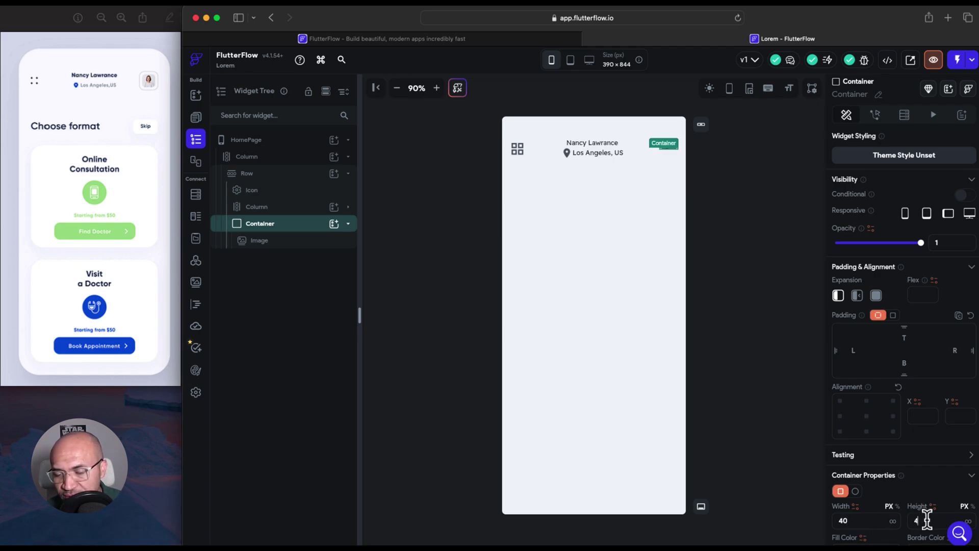
key("BackSpace")
type("0")
Centre the container's contents and give it a uniform corner radius of 6
scroll(910, 442, "down", 1)
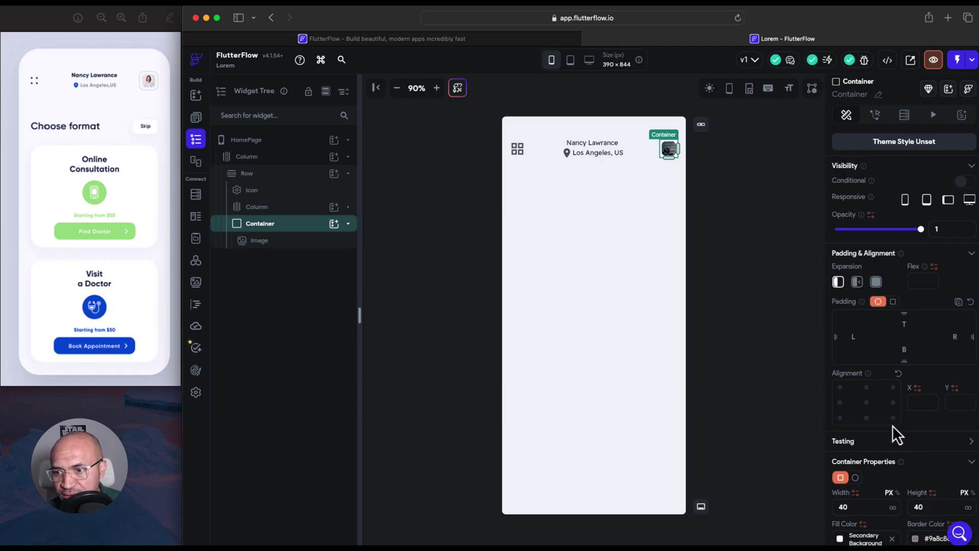
left_click(866, 403)
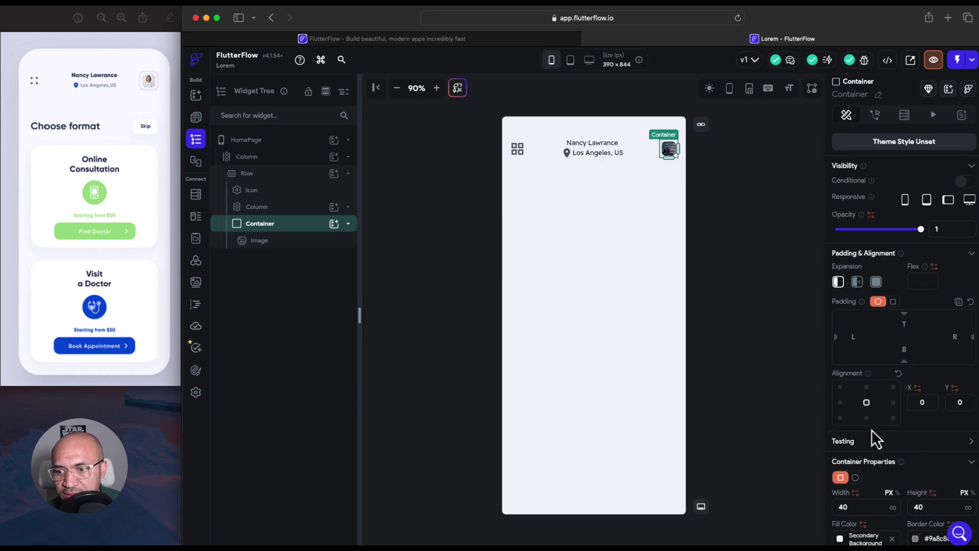
scroll(871, 434, "down", 5)
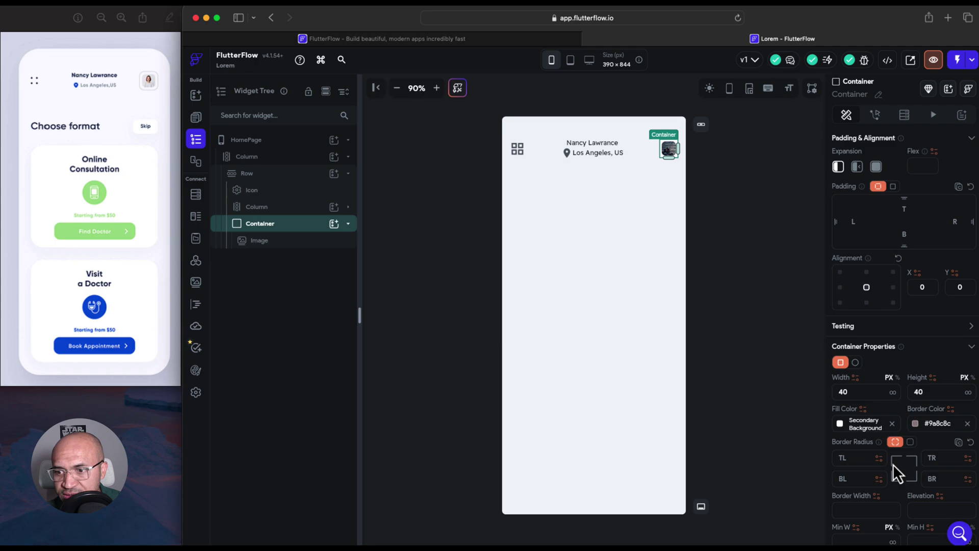
left_click(910, 442)
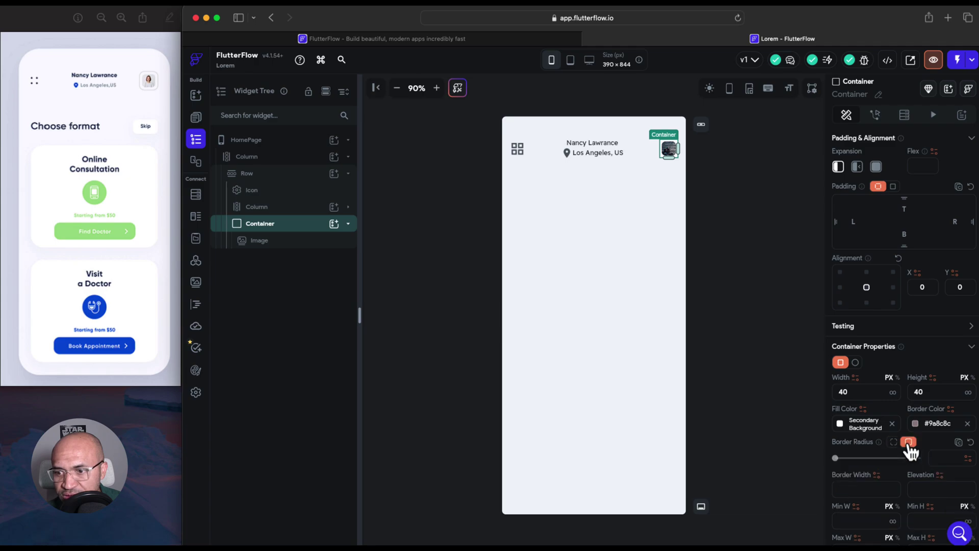
left_click(842, 458)
left_click_drag(842, 459, 858, 459)
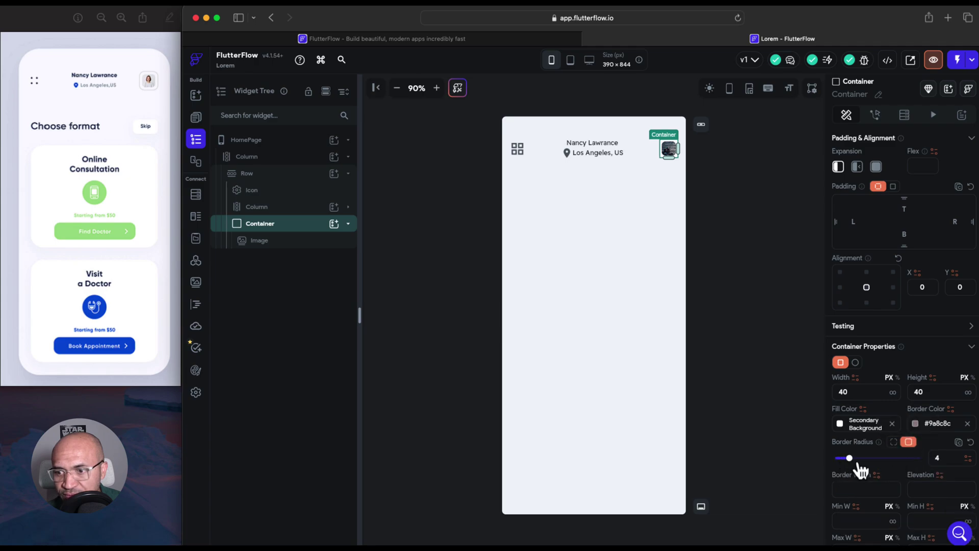
left_click(682, 313)
left_click(753, 240)
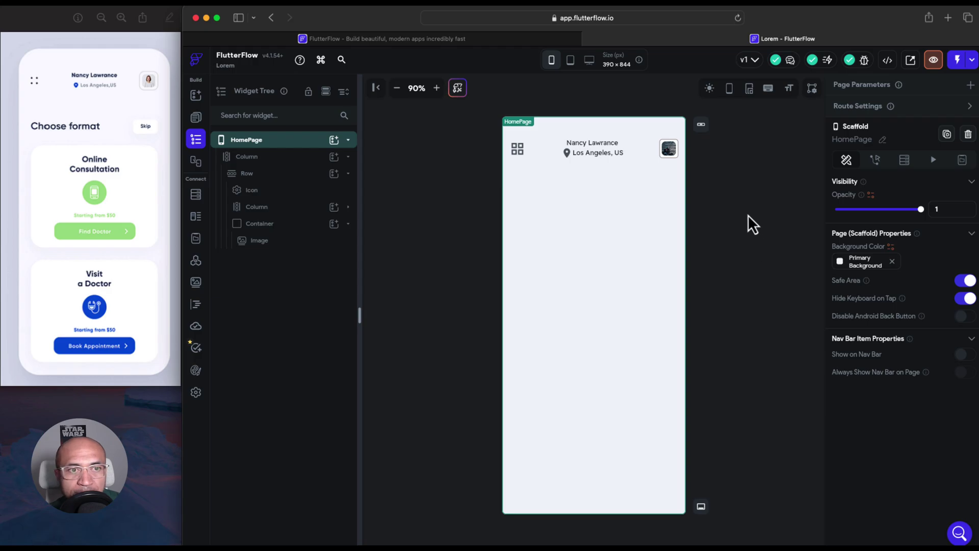
Clear the avatar container's Fill Color so it has no background
left_click(675, 160)
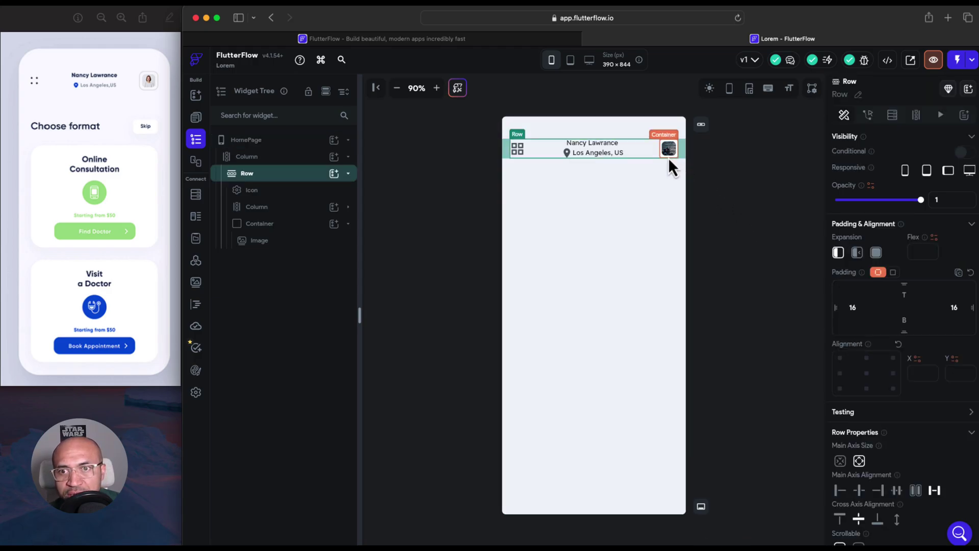
left_click(668, 158)
scroll(855, 401, "down", 3)
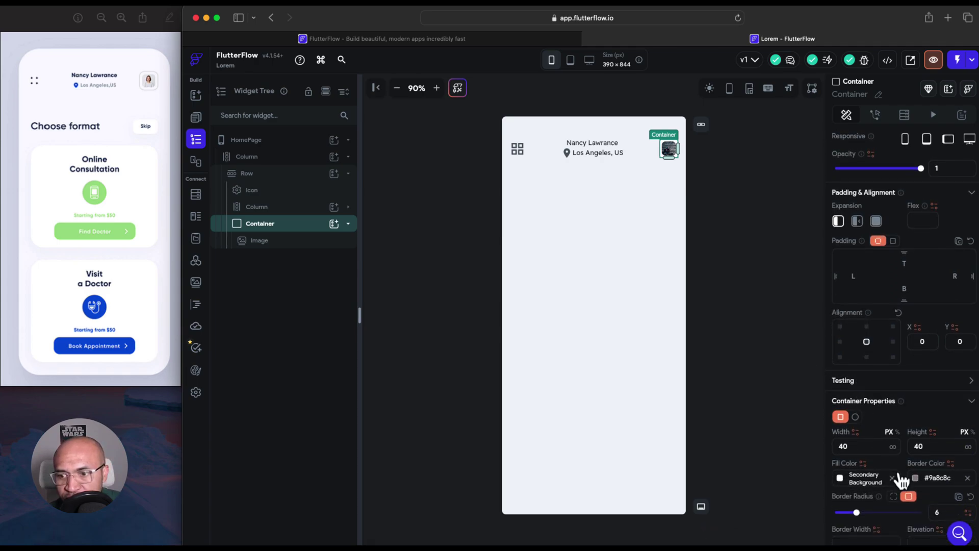
left_click(841, 479)
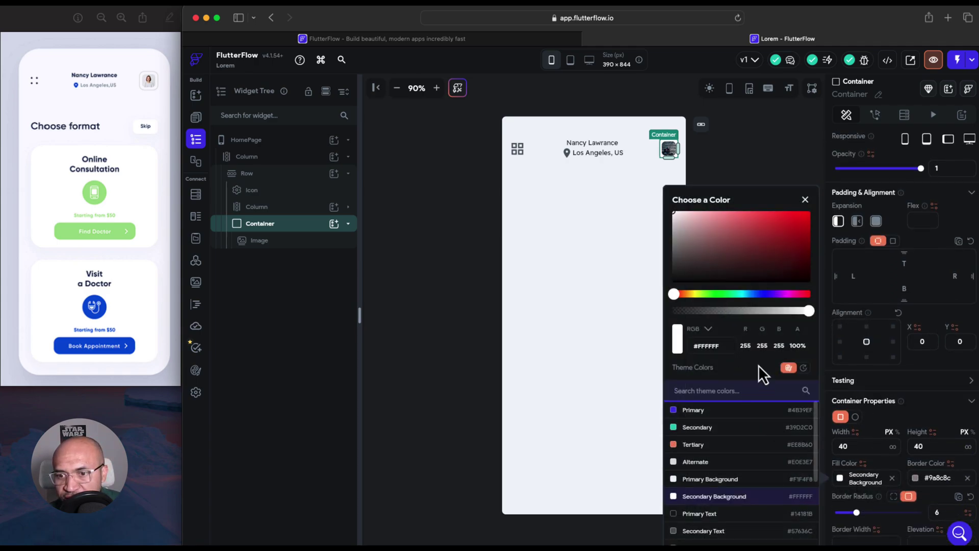
scroll(754, 437, "down", 2)
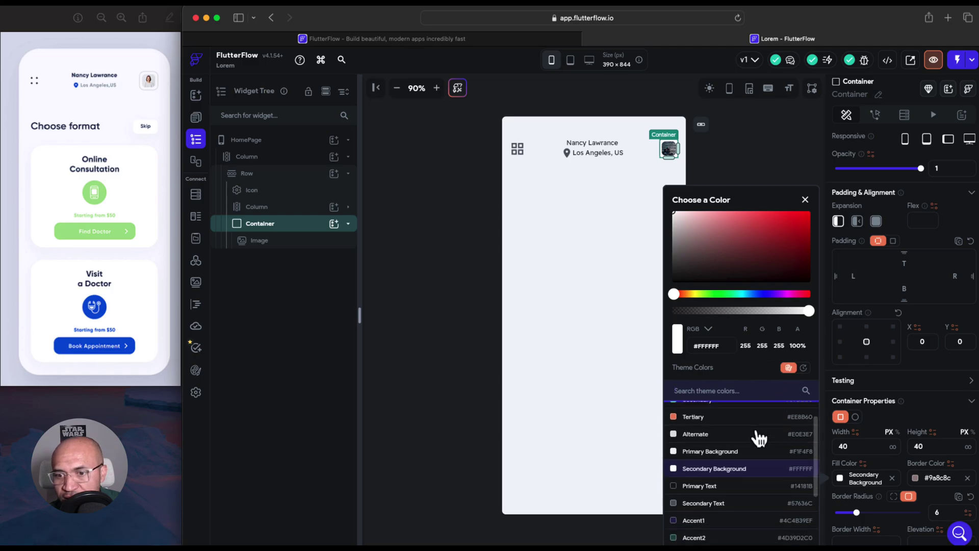
scroll(753, 437, "up", 2)
left_click(892, 479)
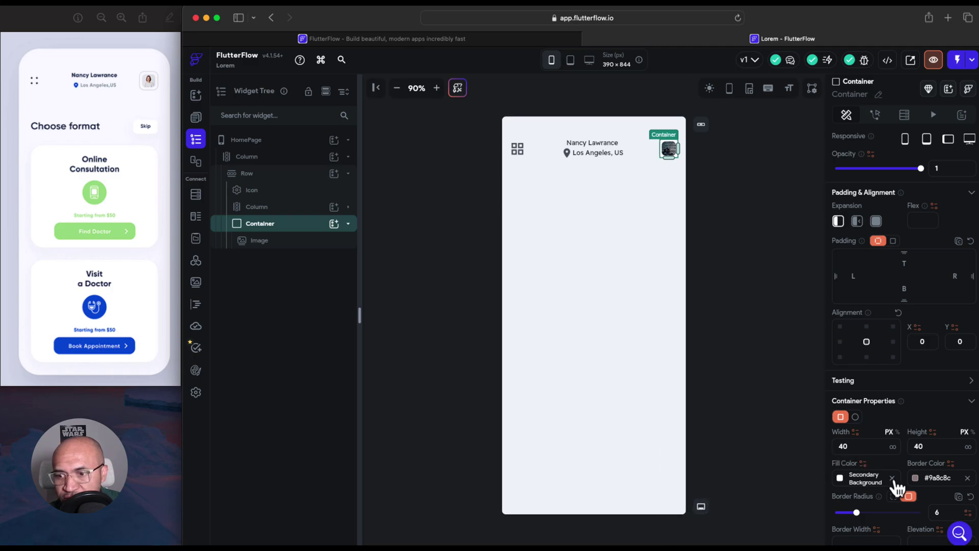
left_click(892, 478)
left_click(781, 358)
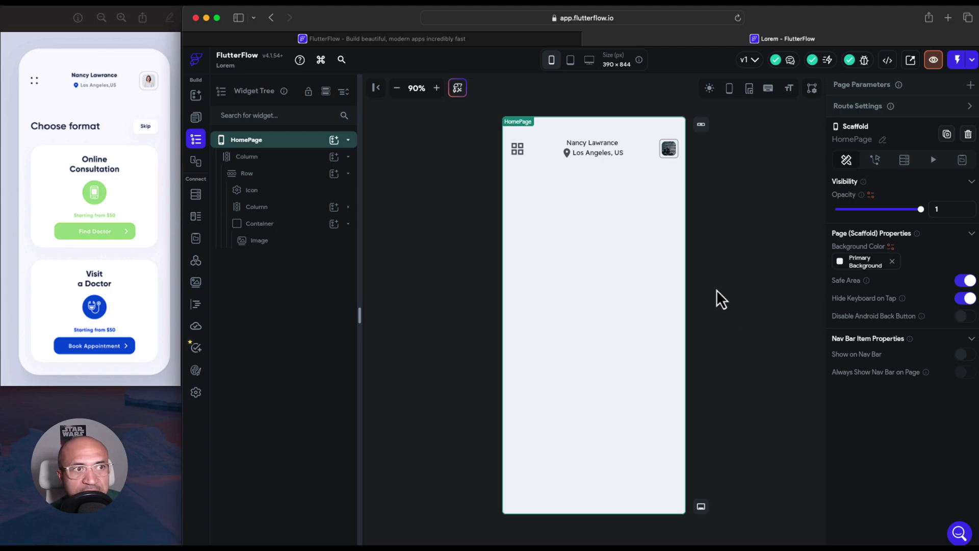
left_click(665, 154)
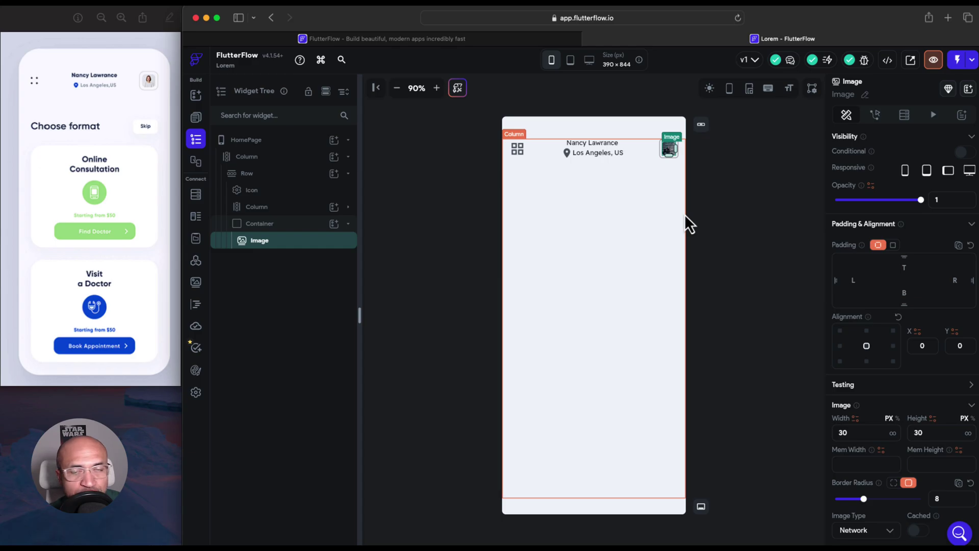
left_click(713, 230)
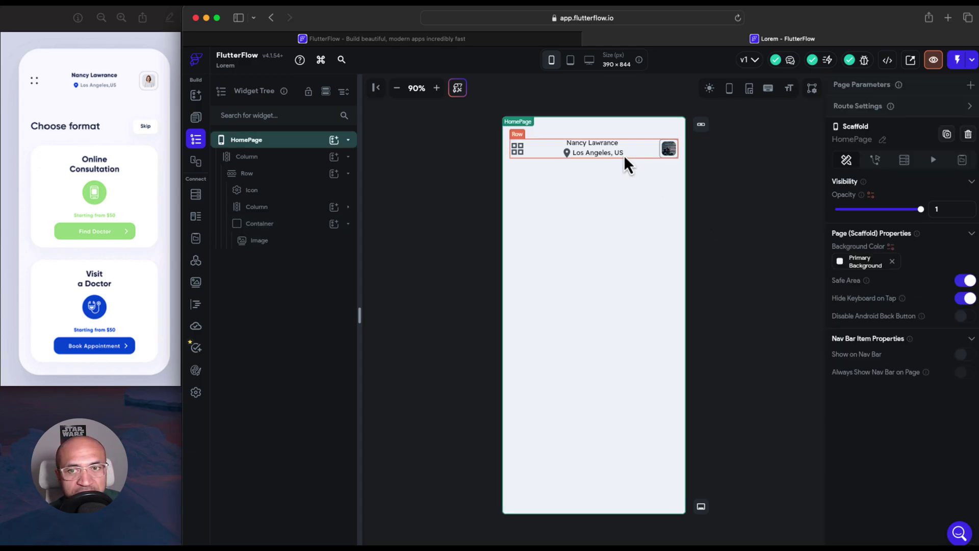
Shrink the location pin icon to size 17
left_click(608, 145)
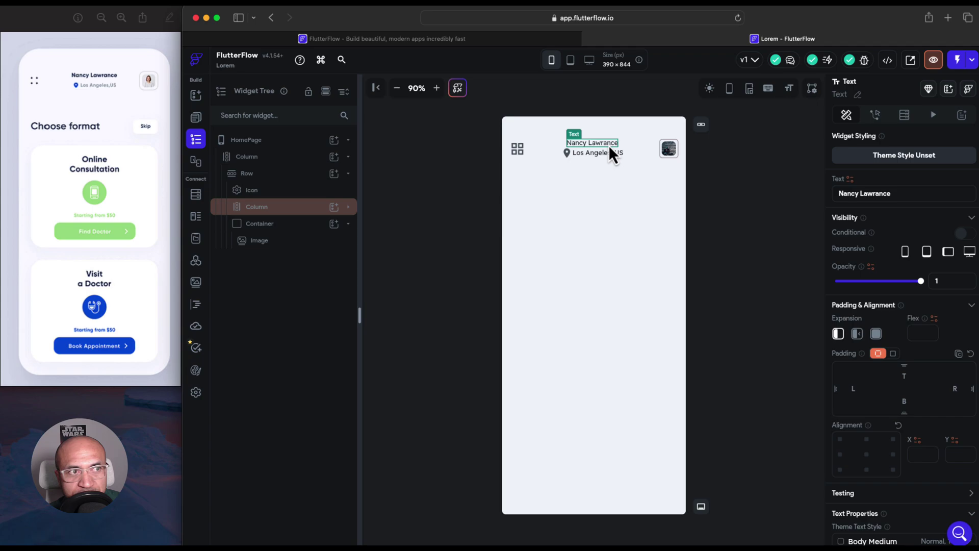
left_click(567, 153)
scroll(836, 423, "down", 2)
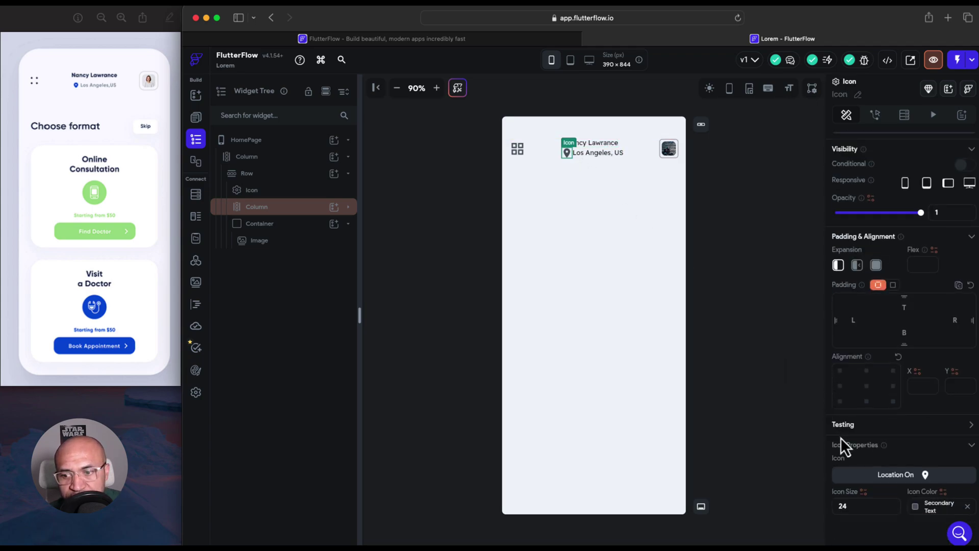
left_click(867, 504)
key("Down")
key("Down")
key("Down")
key("Down")
key("Down")
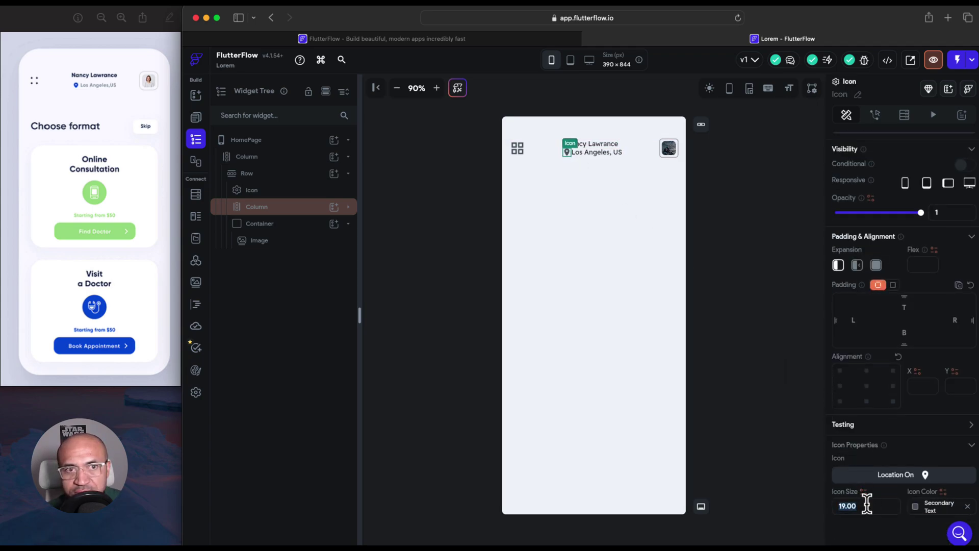
key("Down")
key("Down")
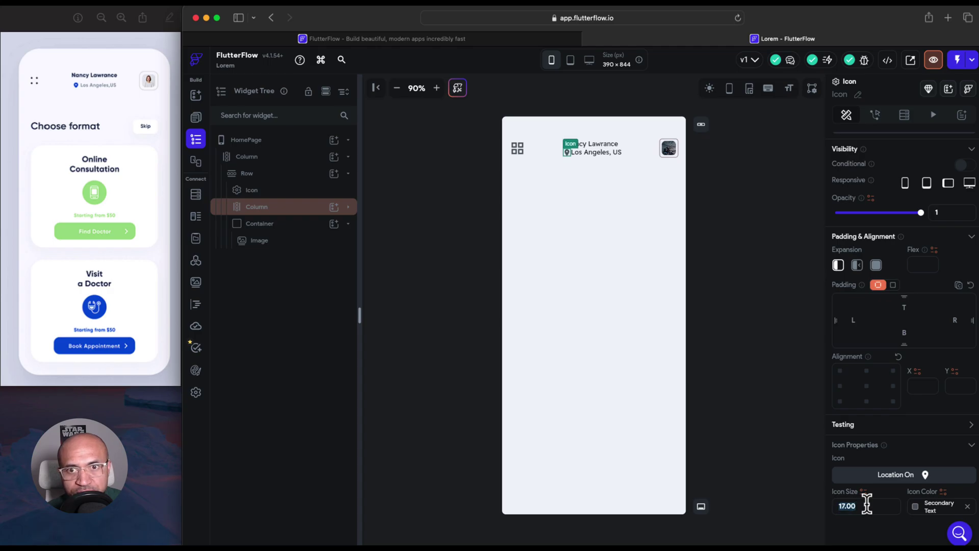
left_click(920, 479)
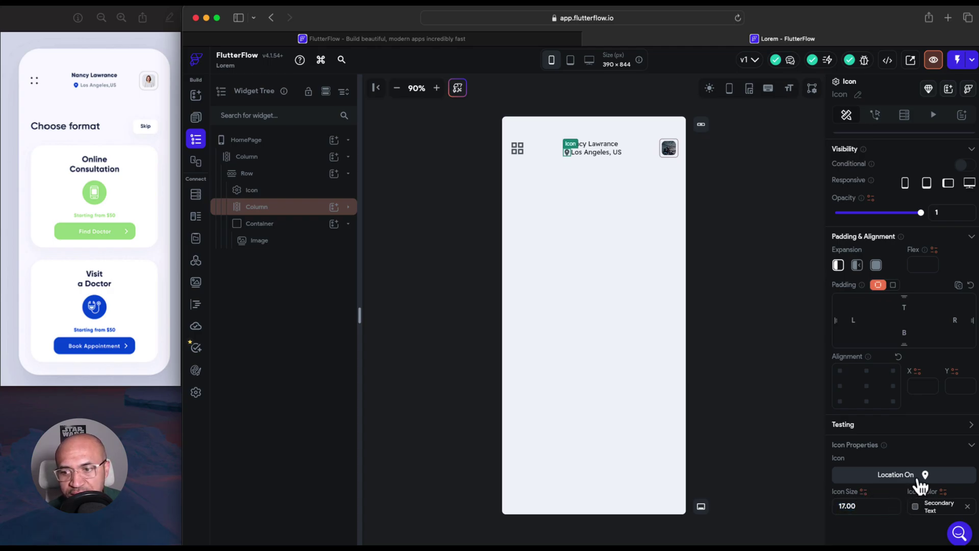
left_click(796, 271)
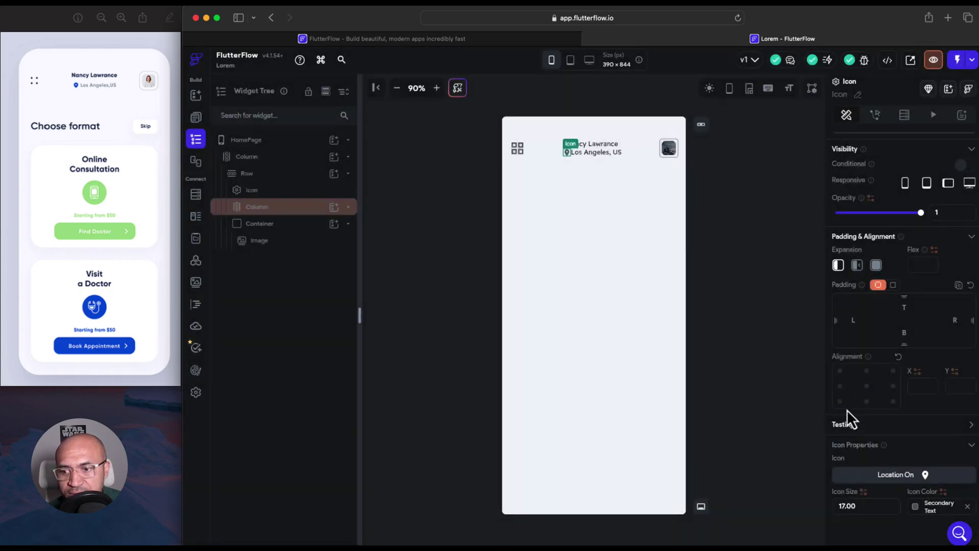
Colour the location pin icon medium blue #0d6ab2
left_click(915, 506)
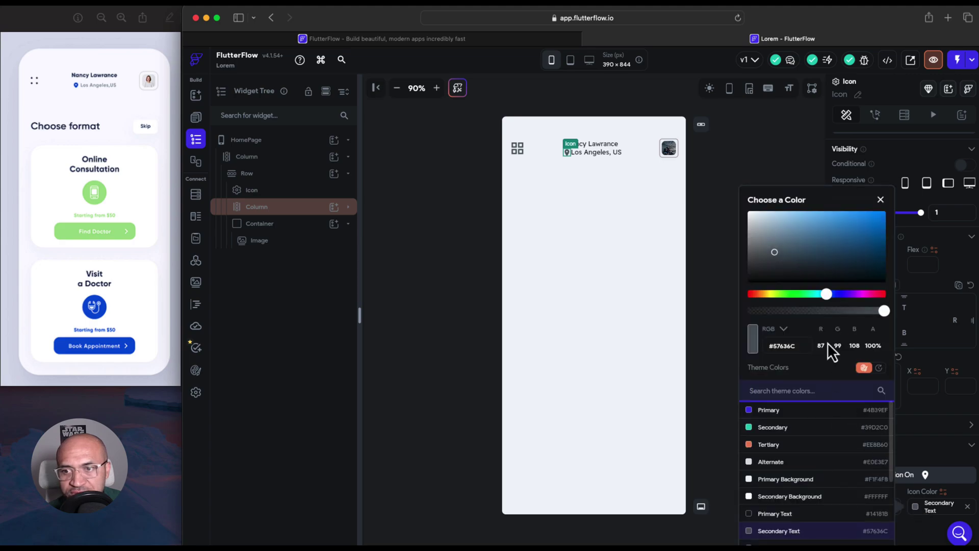
left_click(871, 224)
mouse_move(857, 261)
left_mouse_down()
mouse_move(871, 250)
mouse_move(868, 222)
left_mouse_up()
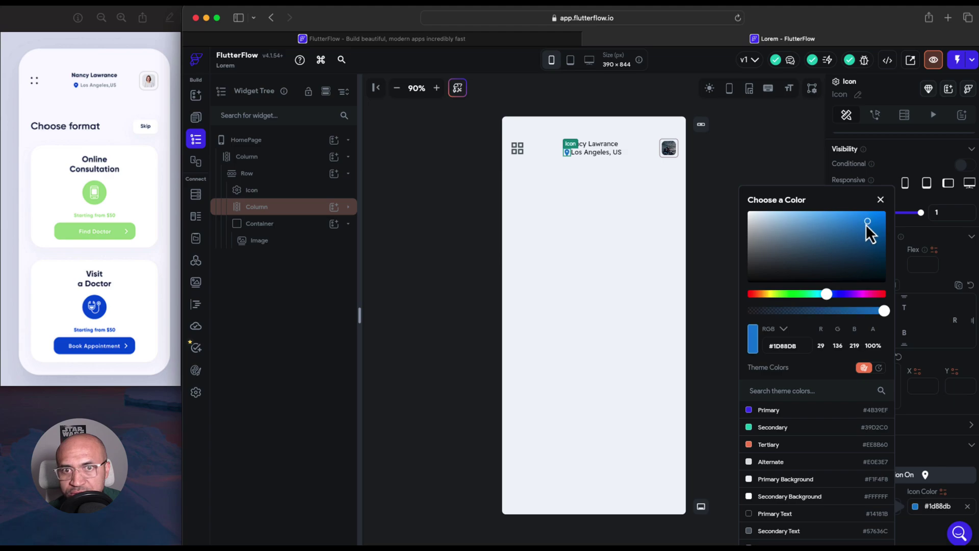
left_click(875, 233)
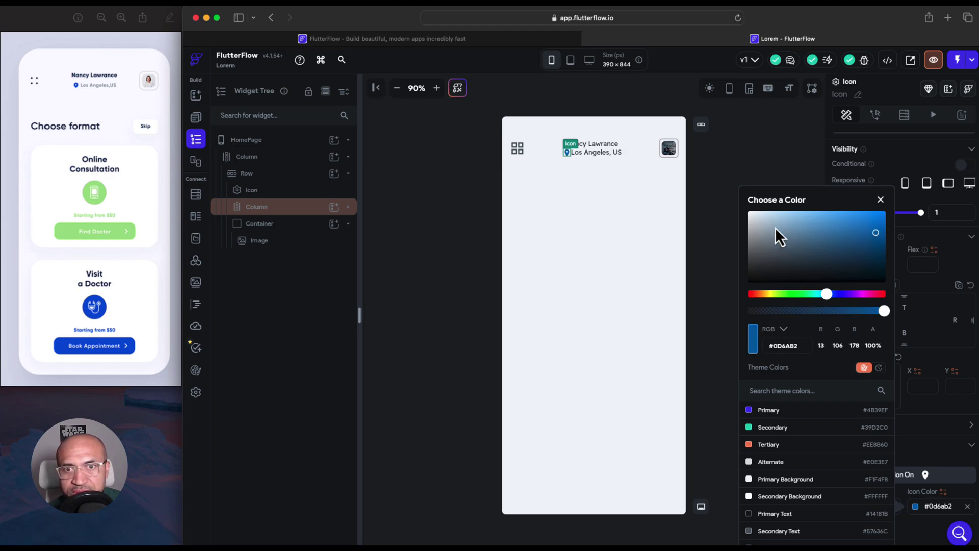
left_click(692, 218)
Set the location text to font size 11 and 600 Semi Bold weight
left_click(605, 155)
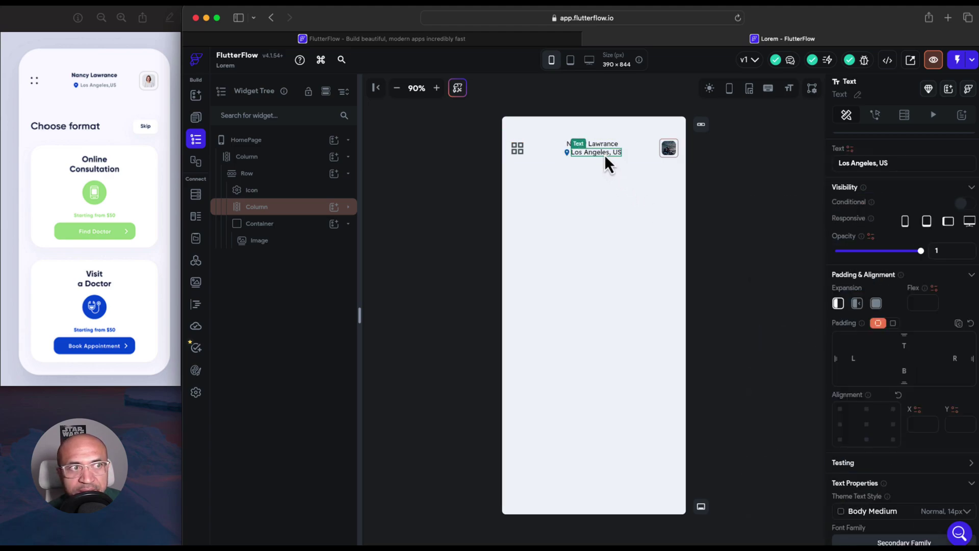
scroll(905, 482, "down", 4)
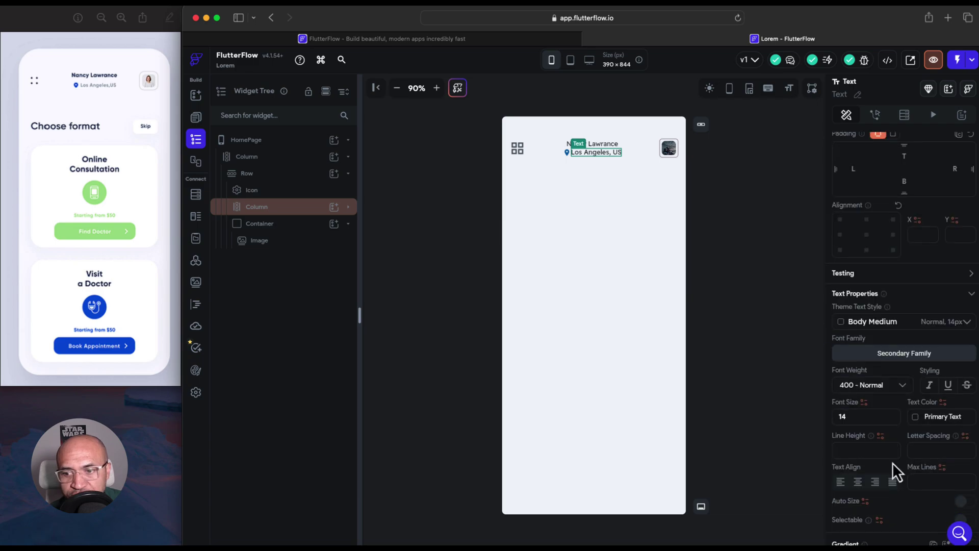
left_click(870, 421)
key("Down")
key("Down")
key("Down")
key("Down")
key("Down")
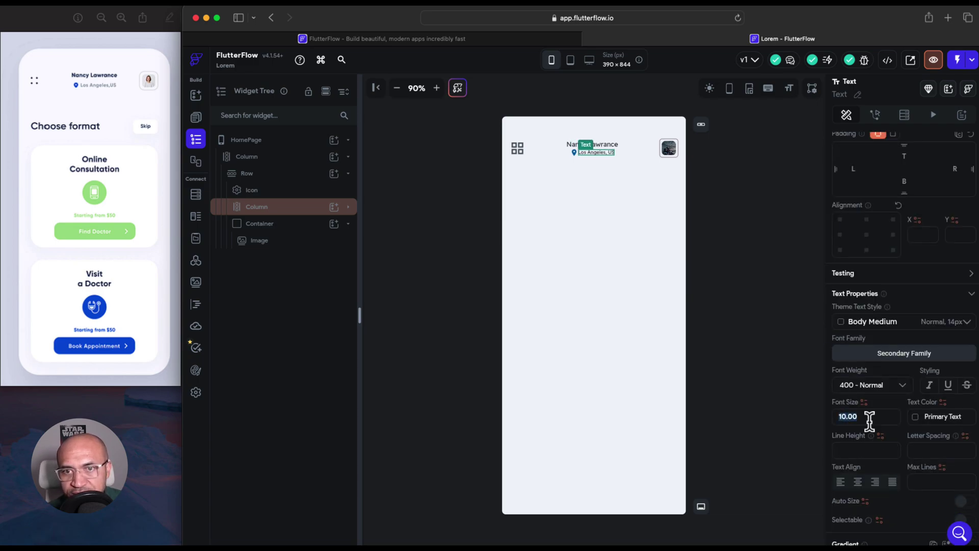
key("Up")
key("Up")
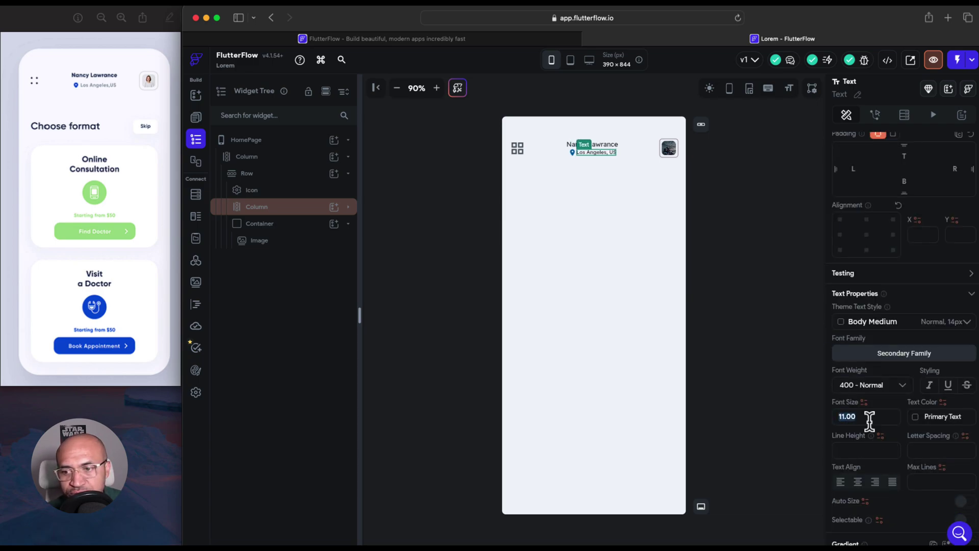
left_click(870, 326)
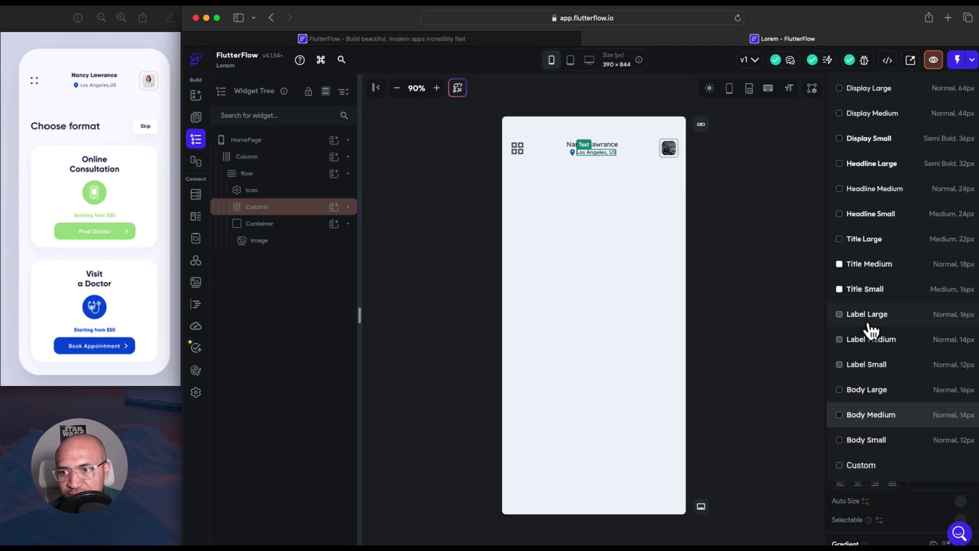
left_click(880, 371)
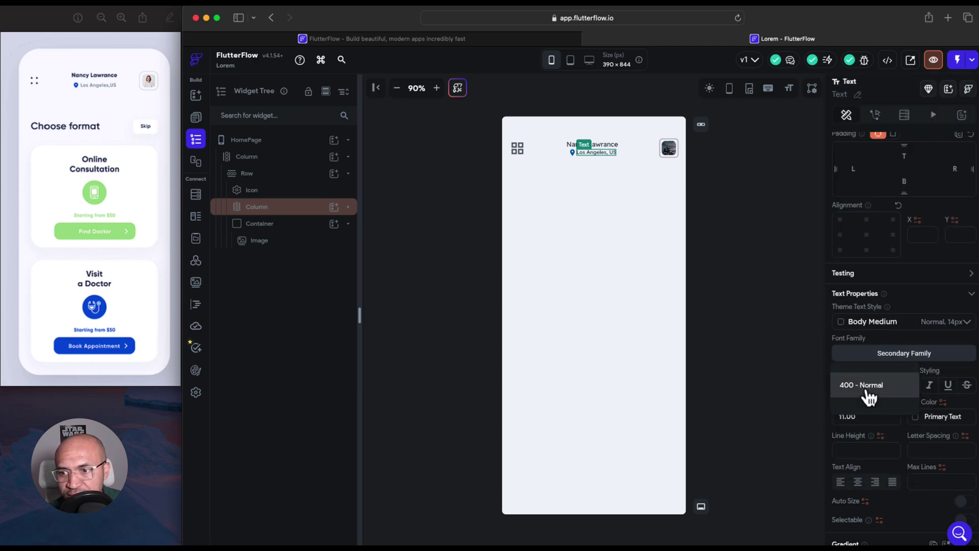
left_click(869, 393)
left_click(870, 438)
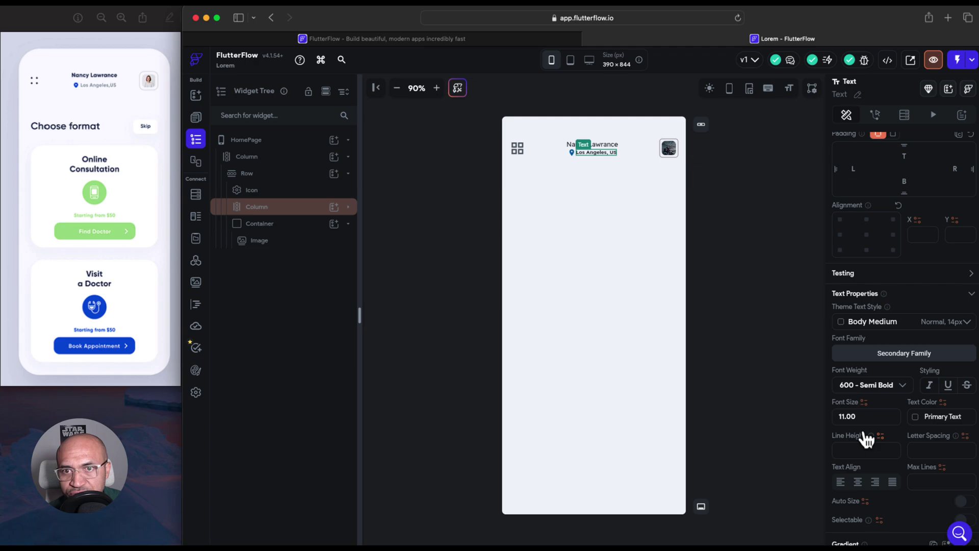
Colour the location text light grey #9da2a5
scroll(889, 453, "down", 1)
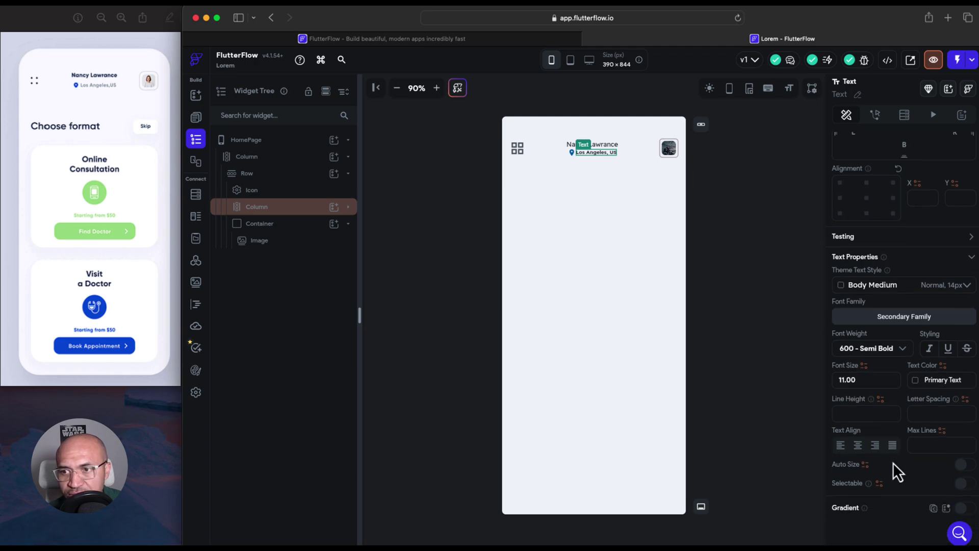
scroll(892, 463, "up", 2)
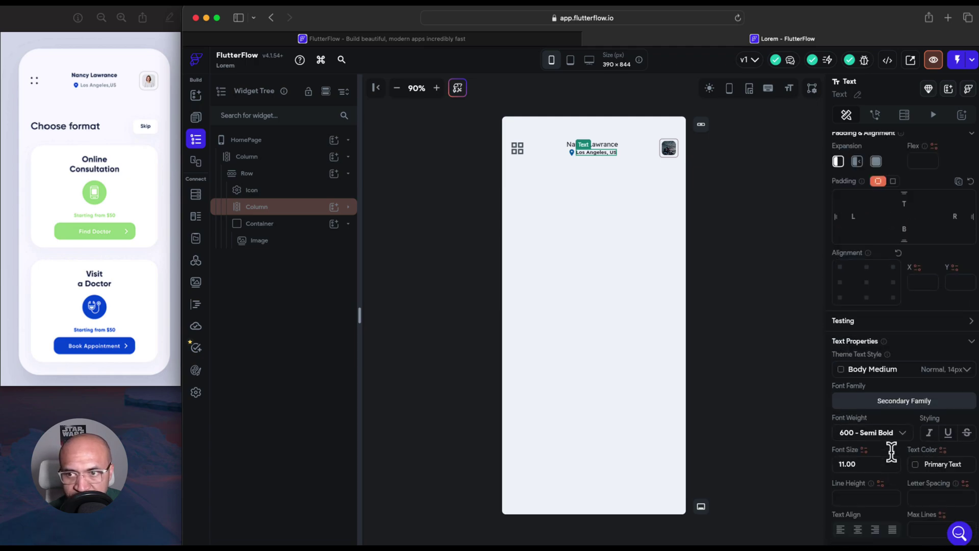
left_click(916, 467)
left_click(763, 257)
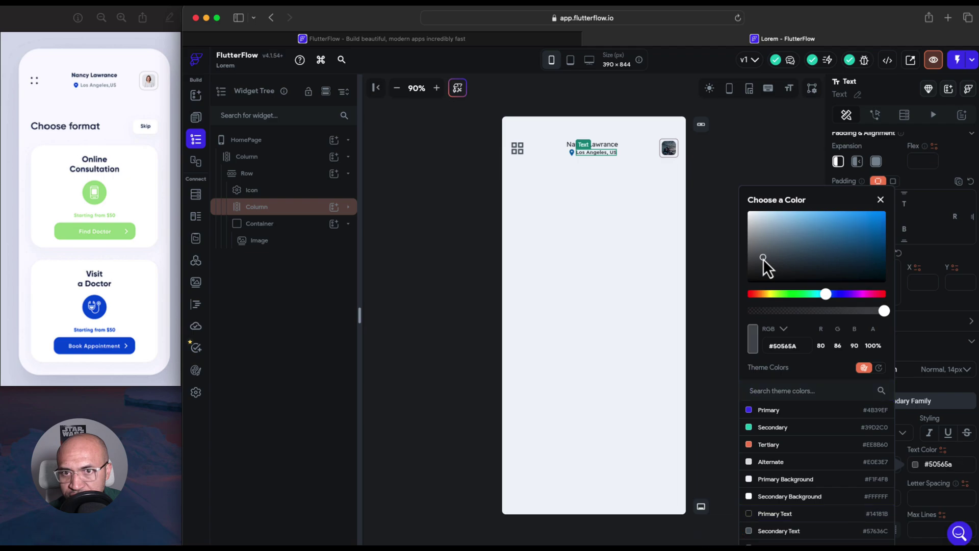
left_click(754, 237)
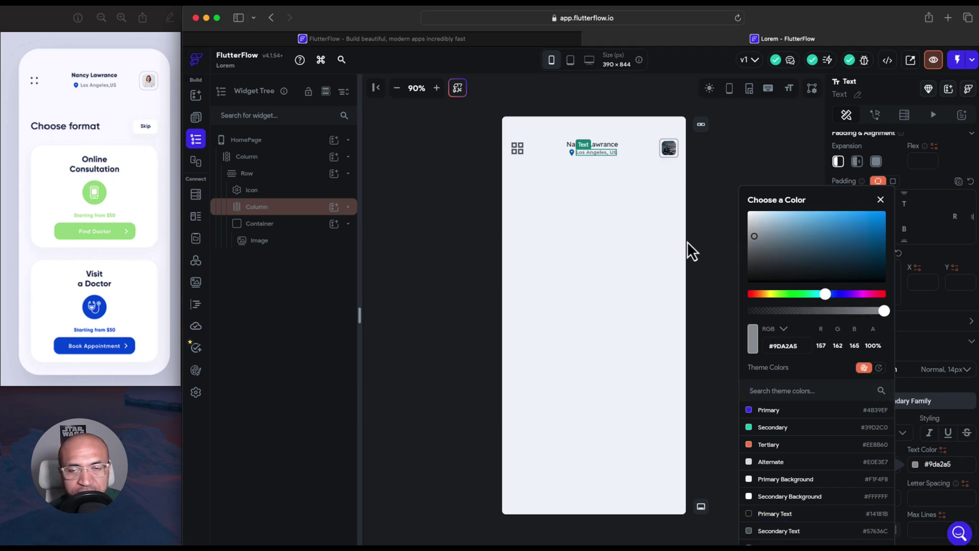
left_click(611, 154)
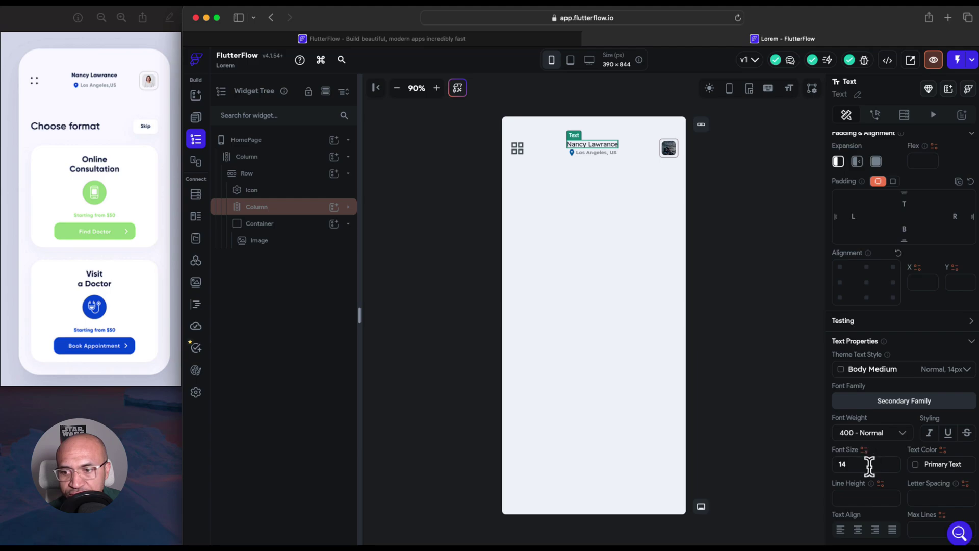
Make the header name text 700 Bold at font size 13
left_click(886, 435)
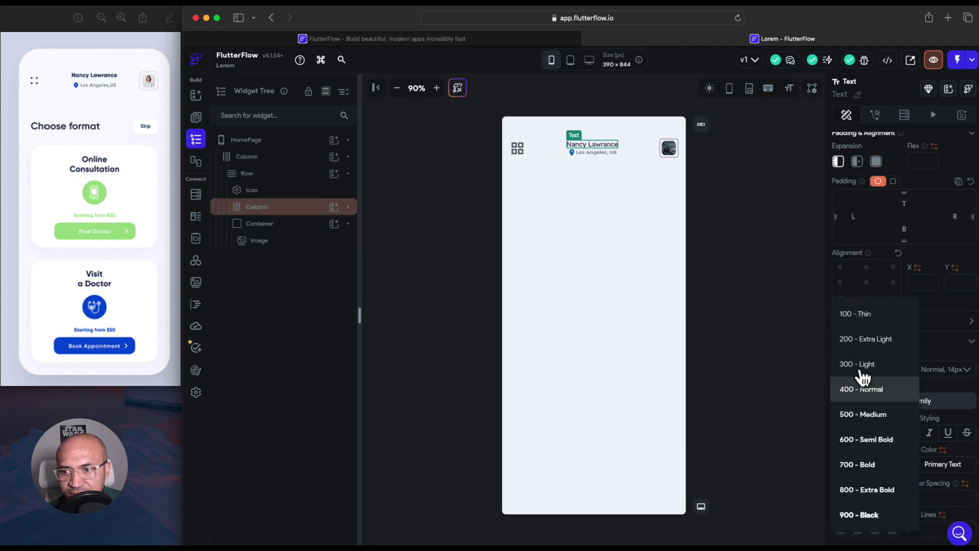
left_click(872, 467)
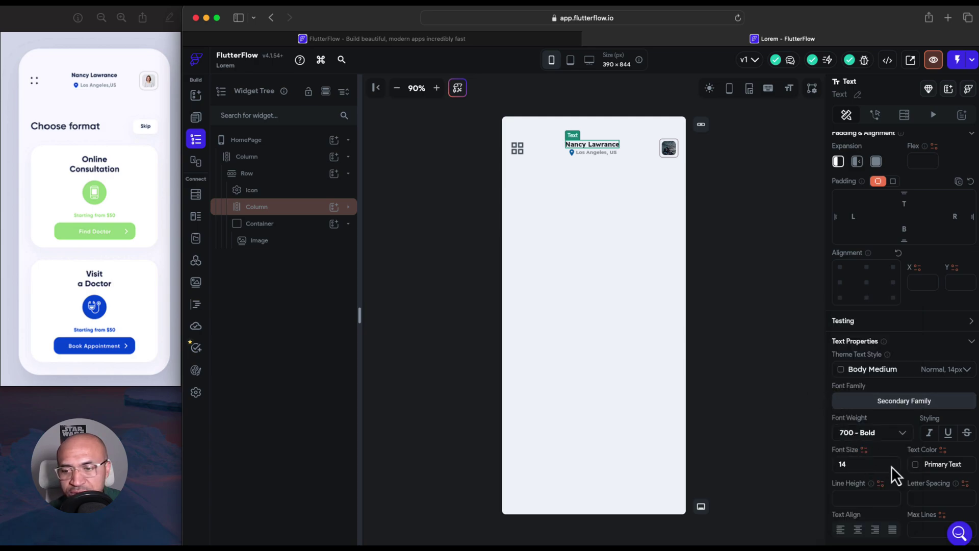
key("Down")
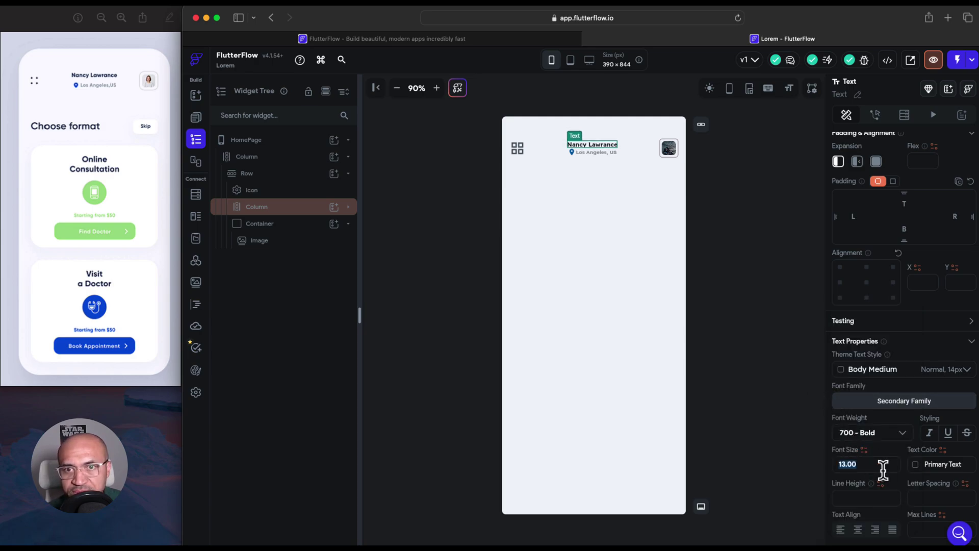
left_click(713, 309)
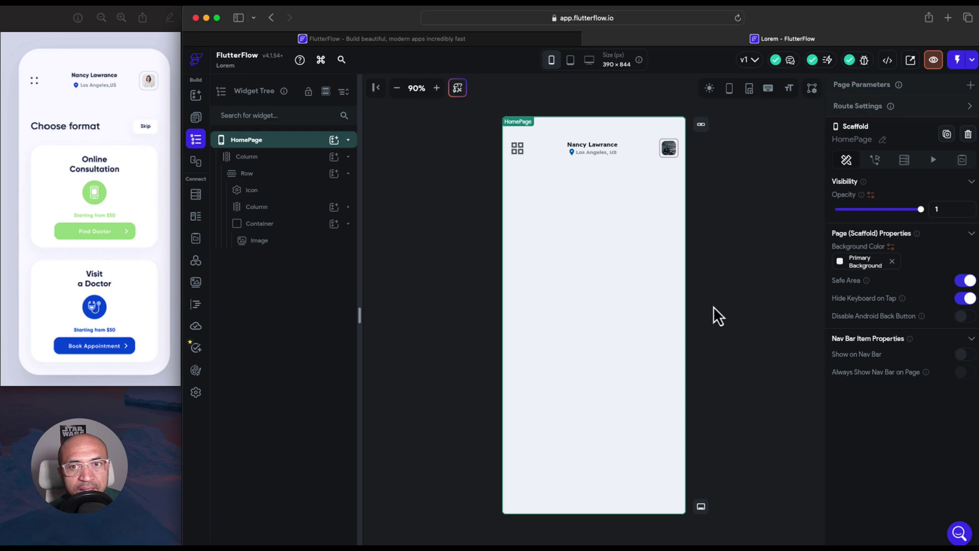
left_click(601, 155)
left_click(600, 147)
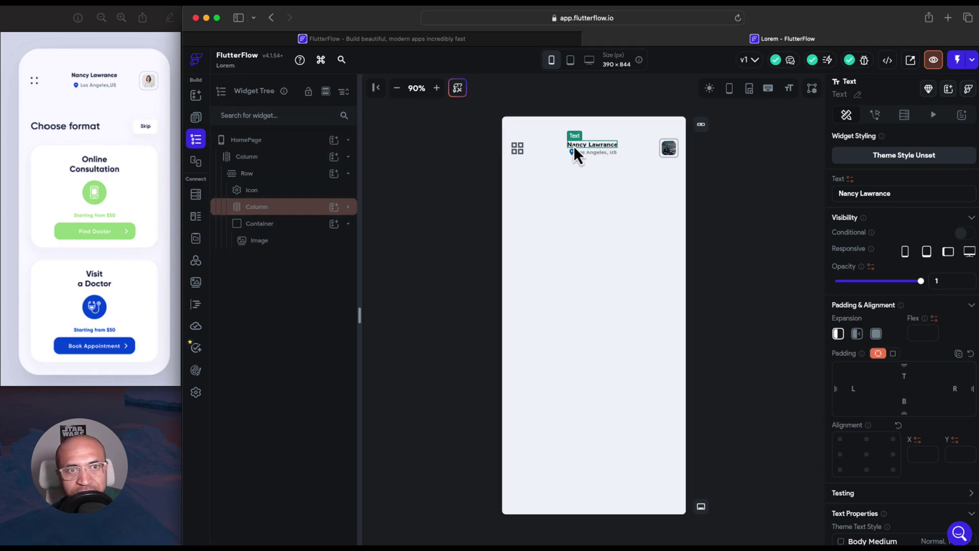
left_click(343, 212)
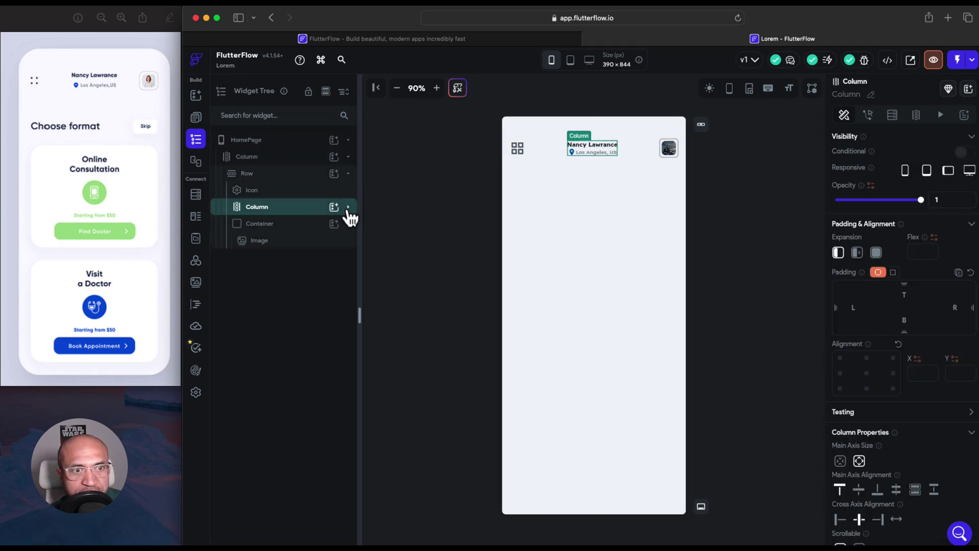
left_click(349, 209)
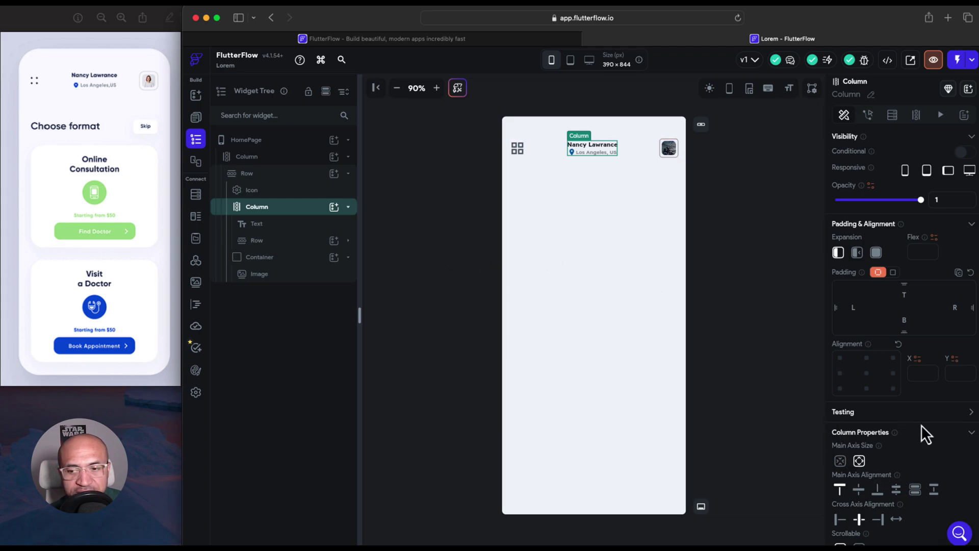
scroll(918, 426, "down", 2)
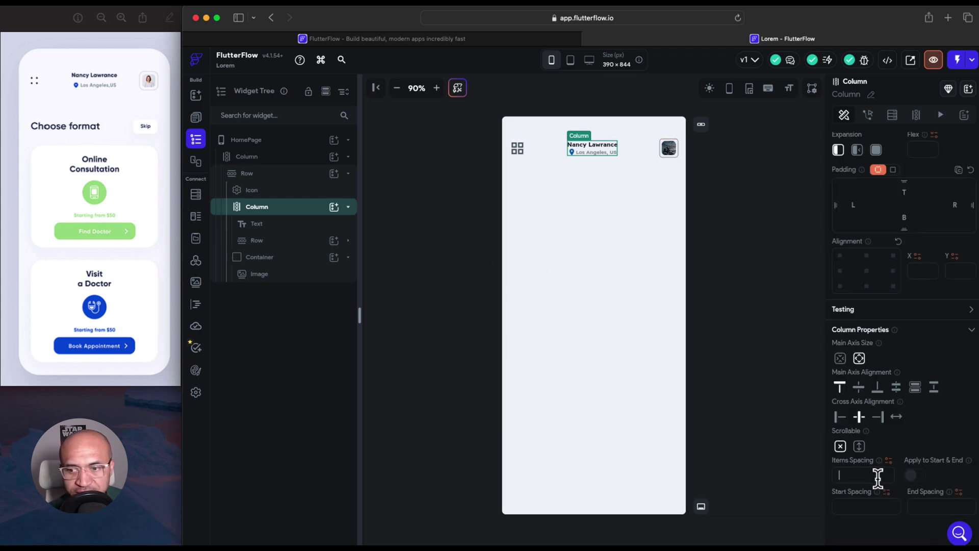
type("1")
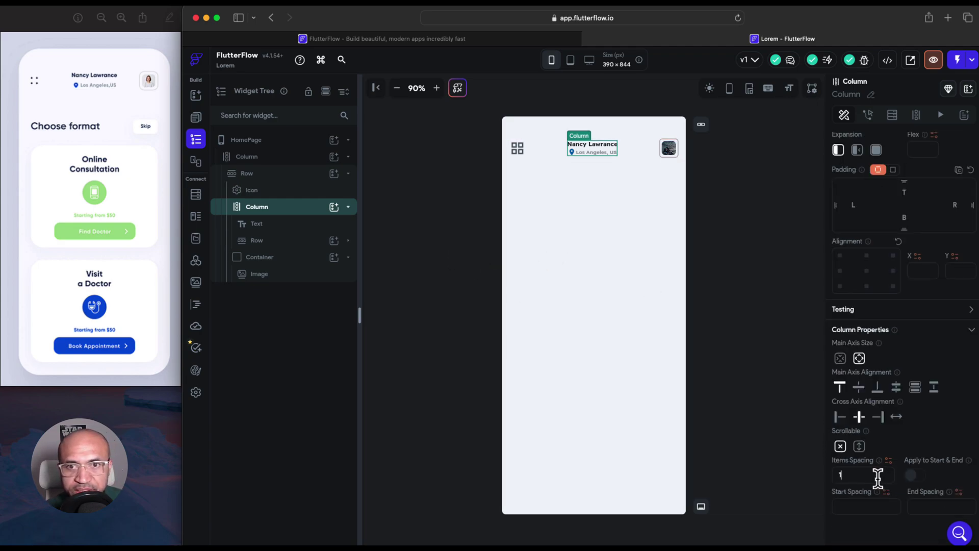
type("5")
key("BackSpace")
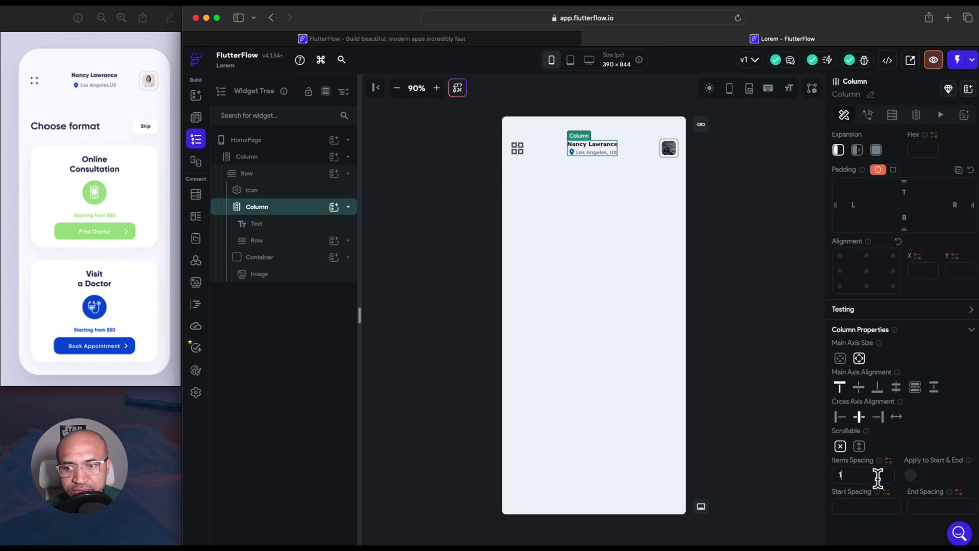
key("BackSpace")
type("3")
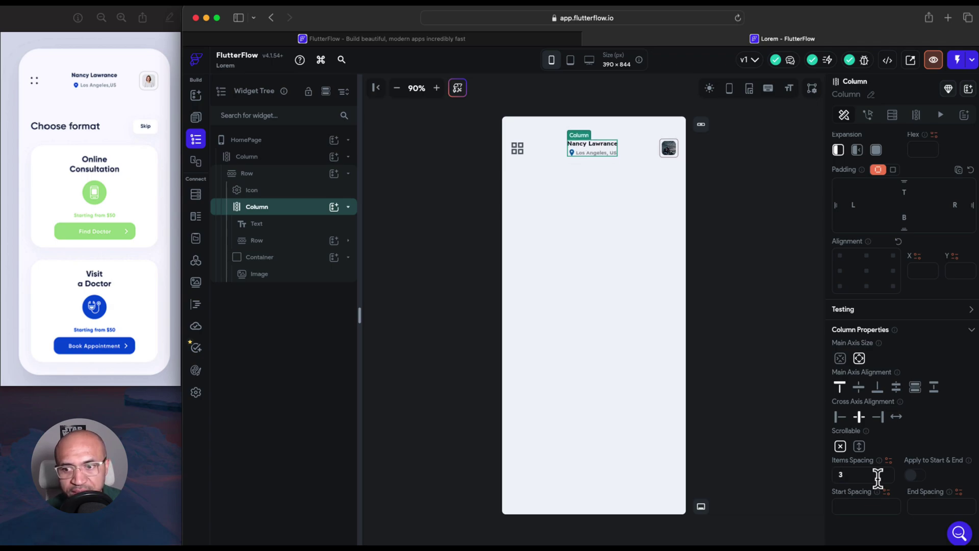
key("BackSpace")
type("4")
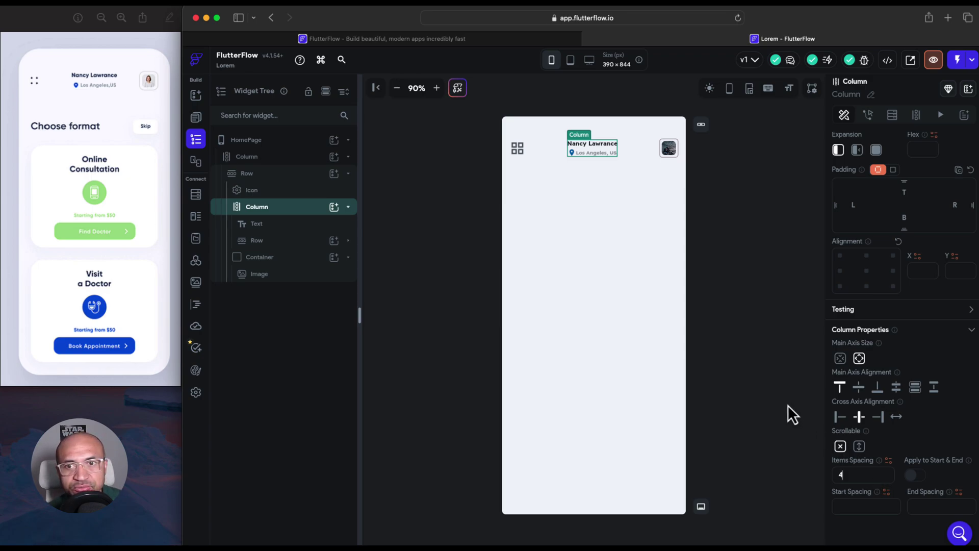
left_click(769, 377)
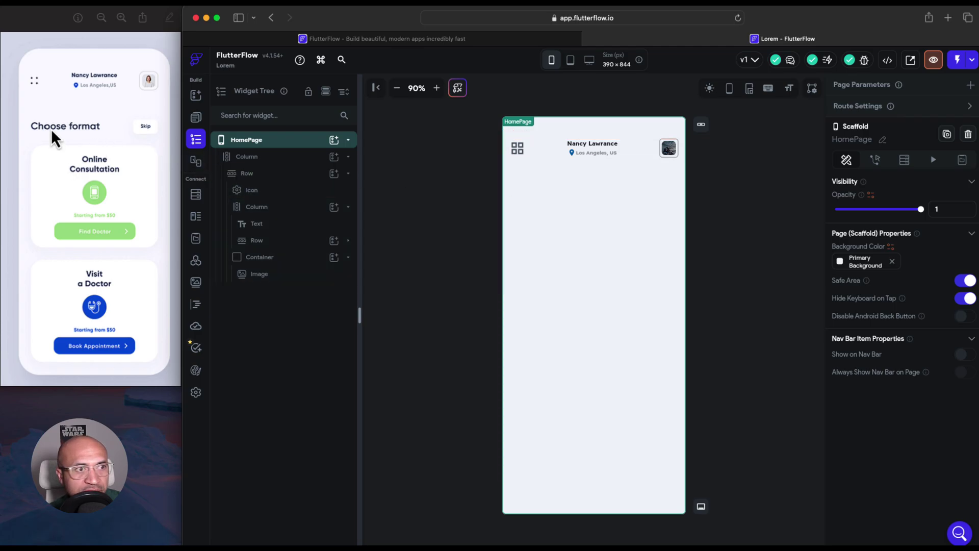
Collapse the widget tree nodes and add a new Row below the header row
left_click(348, 208)
left_click(350, 223)
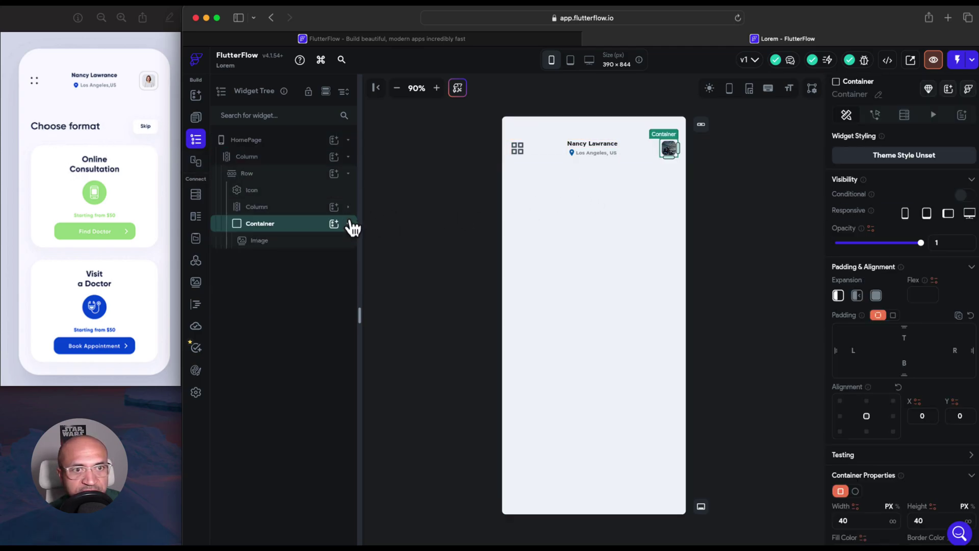
left_click(348, 174)
left_click(334, 156)
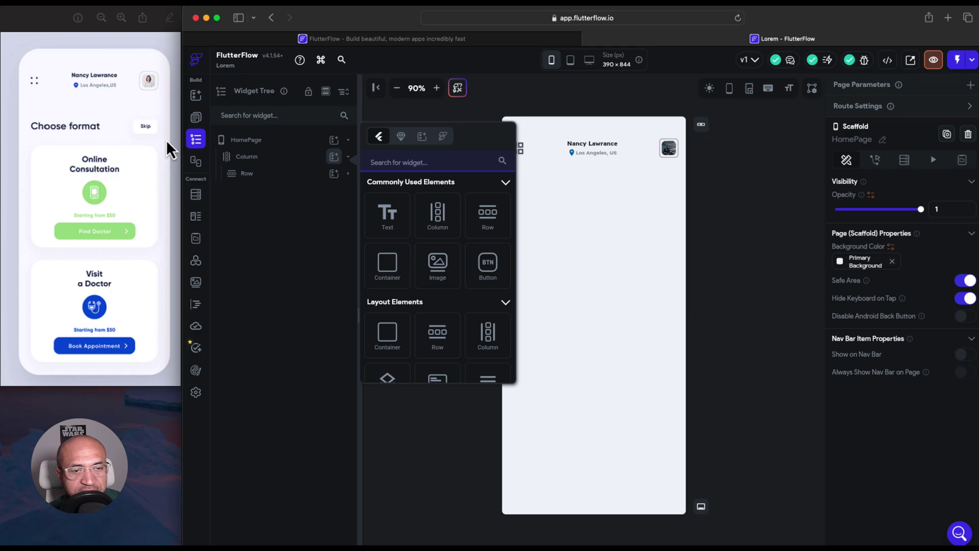
left_click(487, 214)
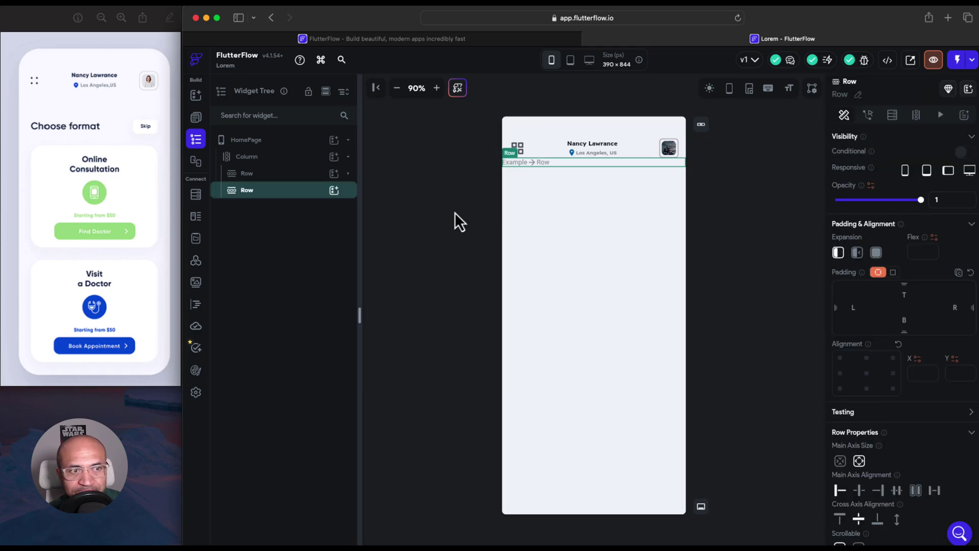
Put a Button and a Hello World Text in the new Row, with the text first
left_click(337, 193)
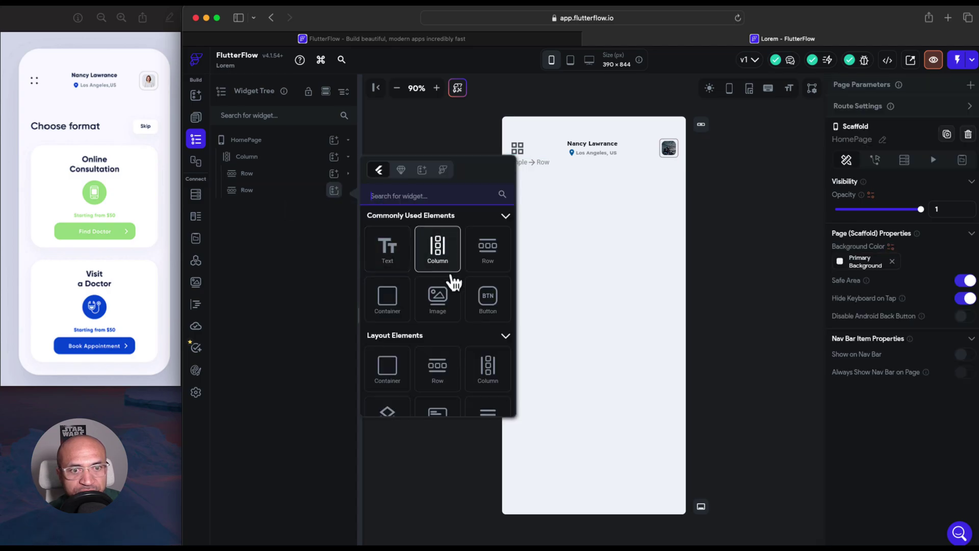
left_click(486, 302)
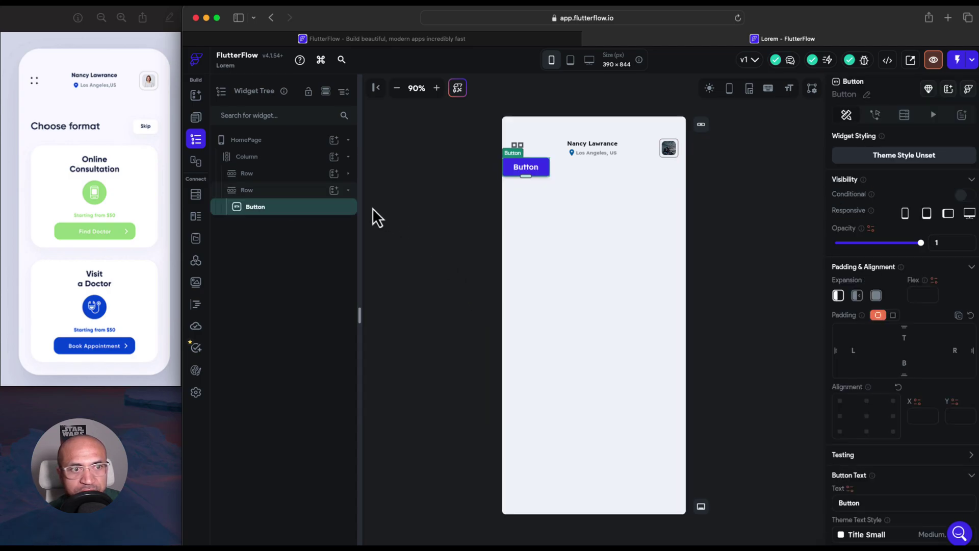
left_click(334, 190)
left_click(384, 247)
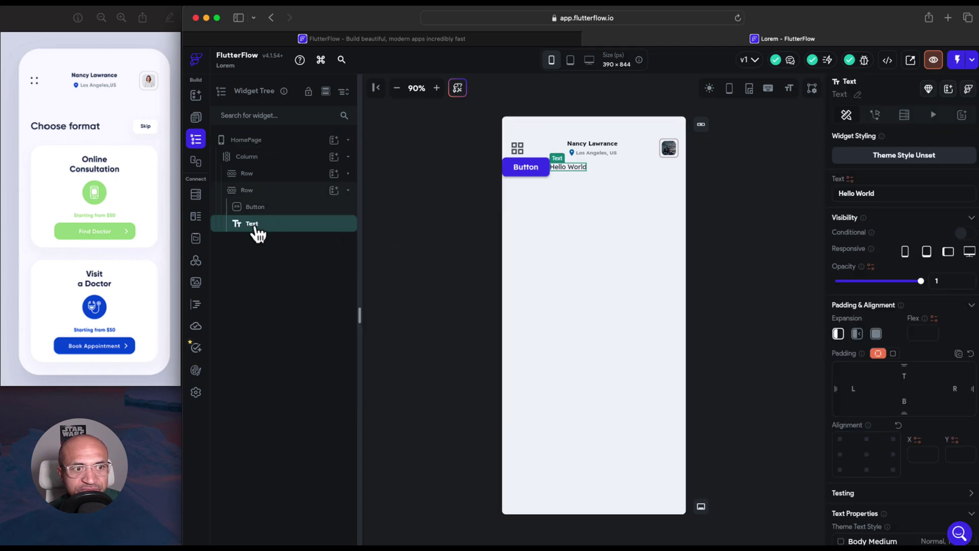
left_click_drag(257, 227, 258, 205)
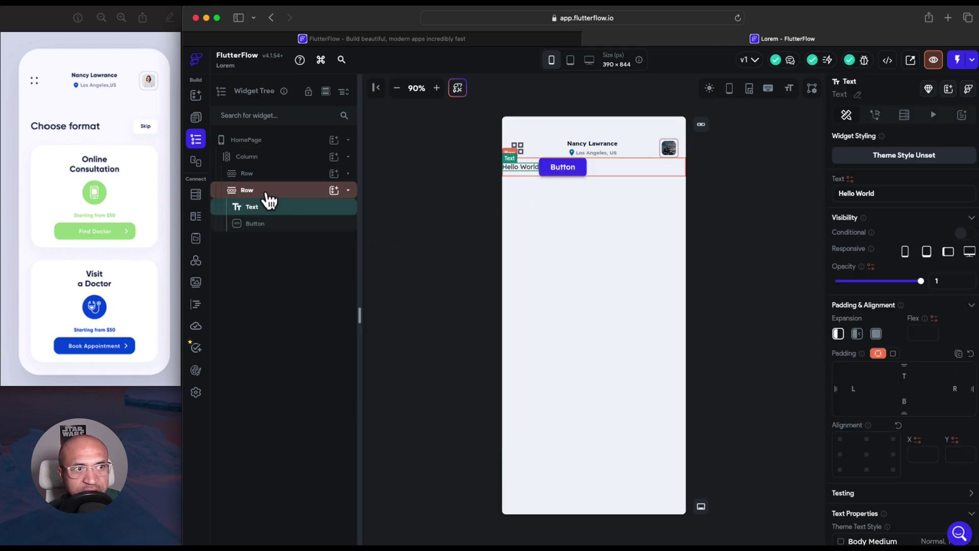
left_click(267, 192)
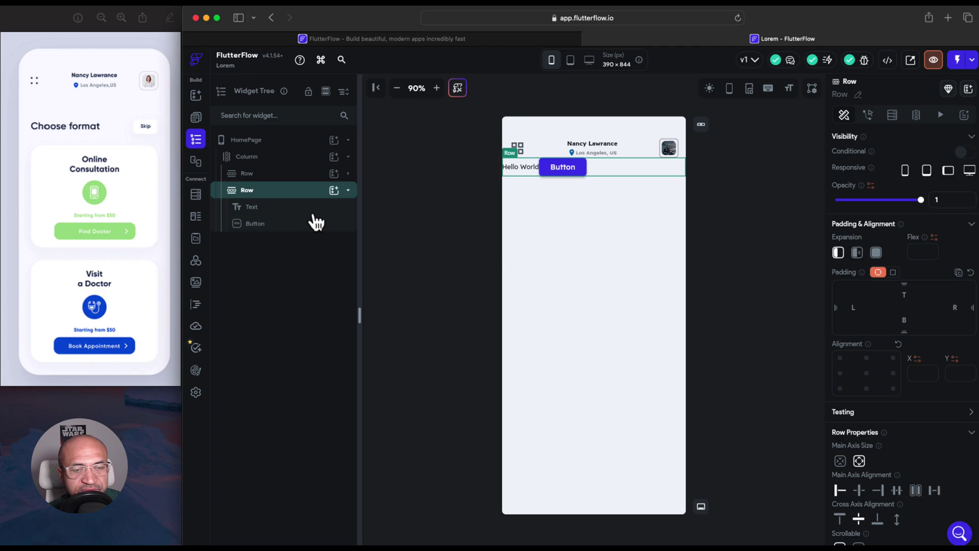
Set the row's Main Axis Alignment to Space Between with 16 left and right padding
left_click(934, 490)
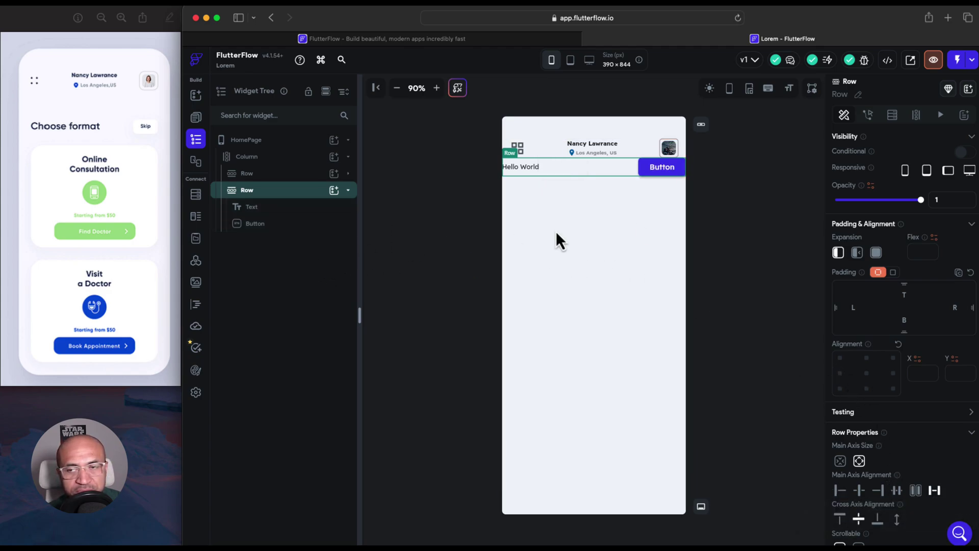
scroll(884, 377, "down", 2)
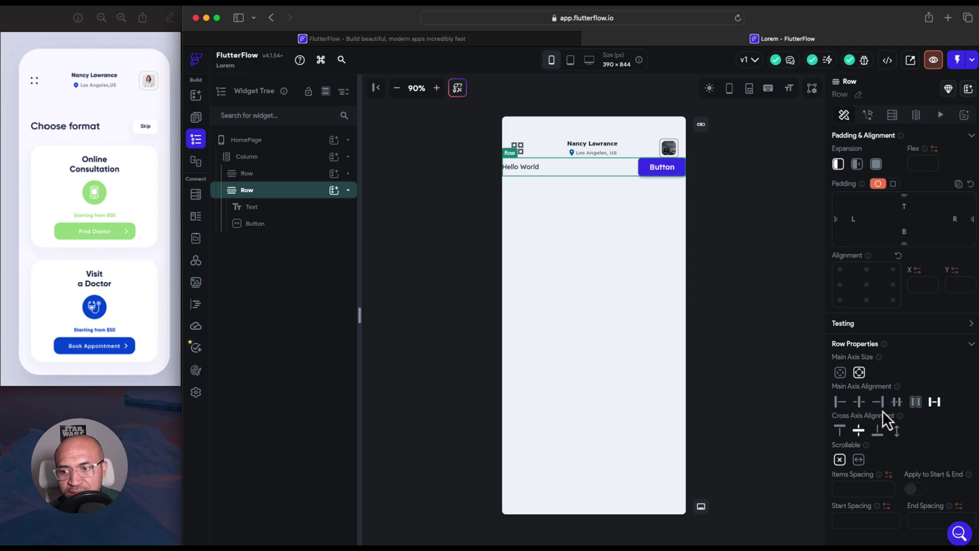
scroll(877, 490, "down", 3)
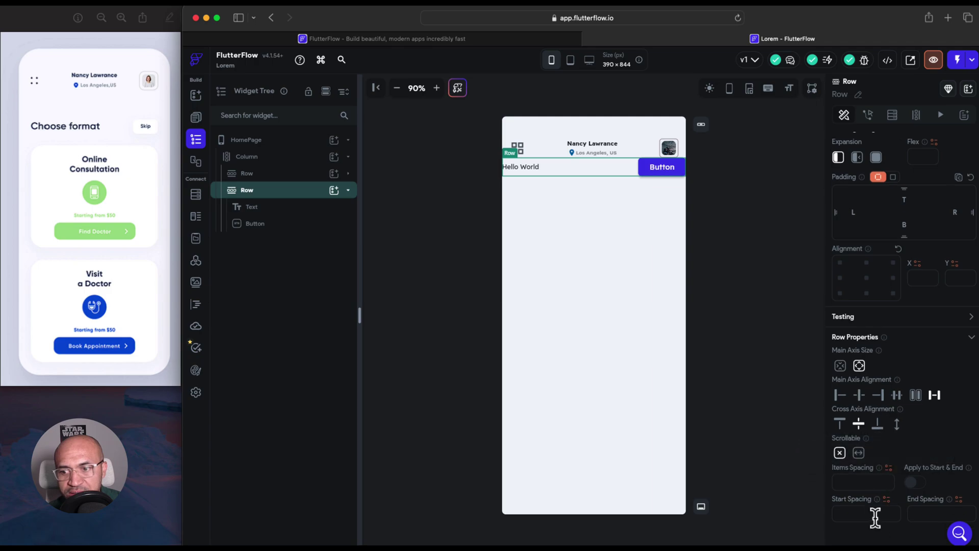
scroll(897, 357, "up", 4)
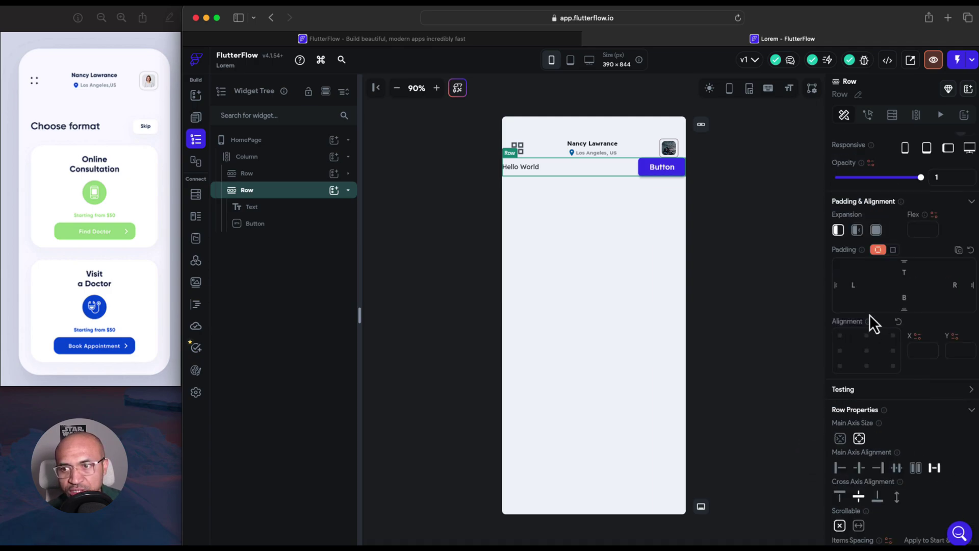
left_click(861, 282)
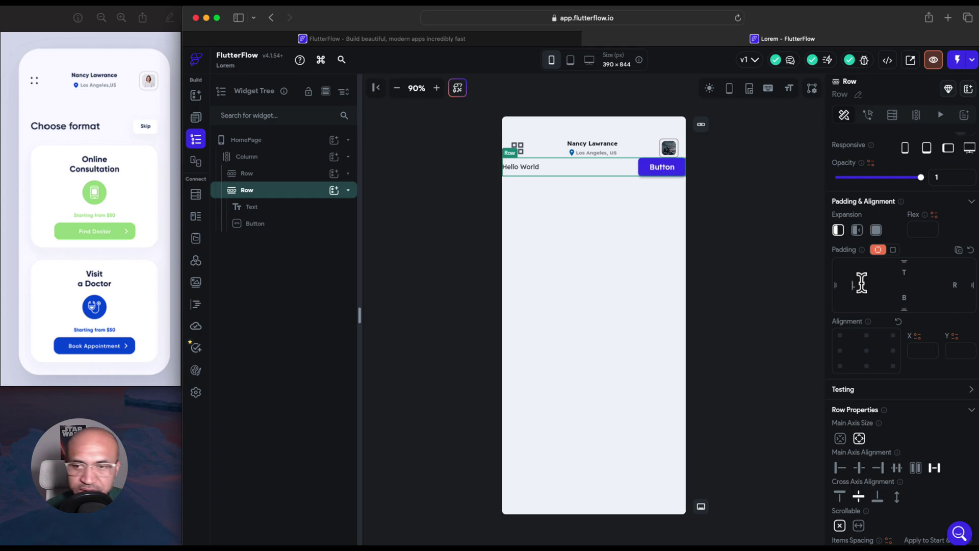
type("16")
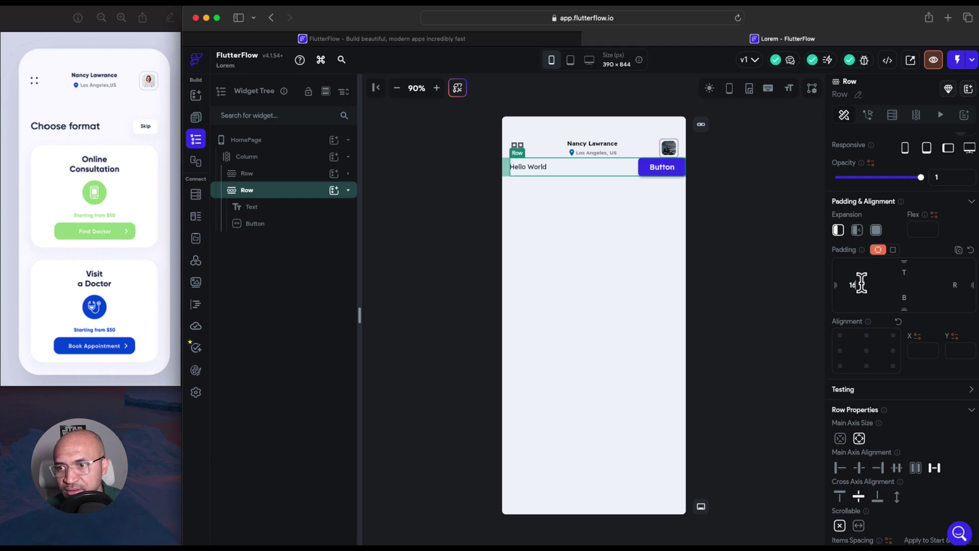
type("16")
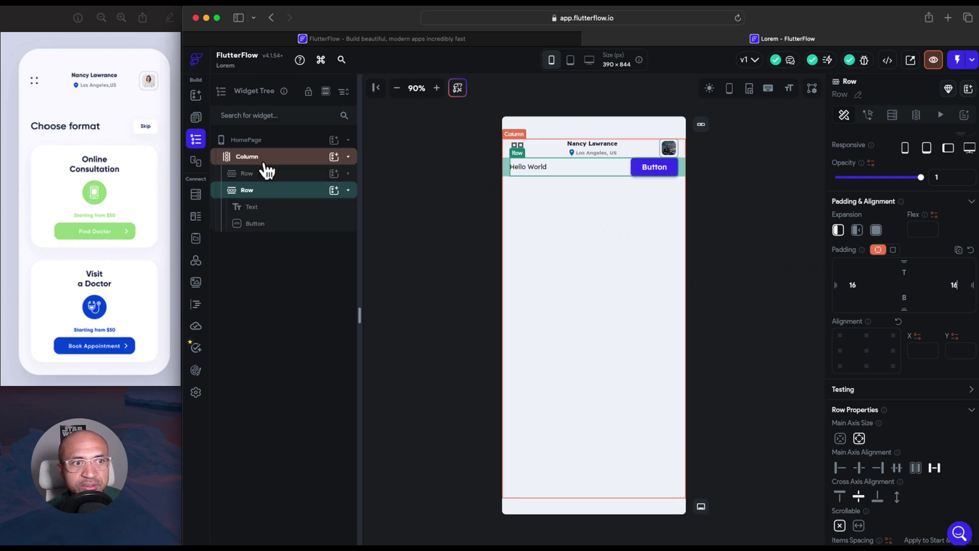
Set the page Column's Items Spacing to 50
left_click(247, 157)
scroll(867, 391, "down", 2)
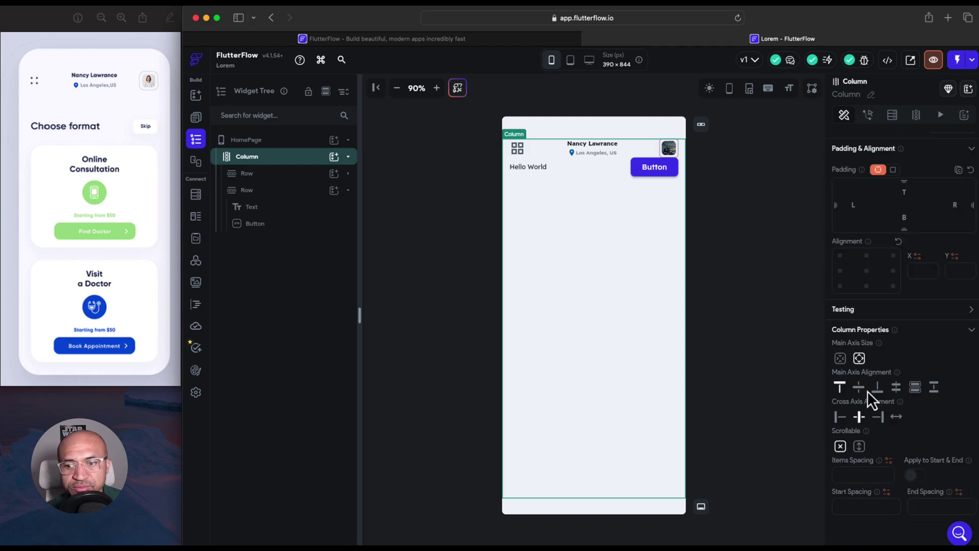
left_click(870, 476)
type("50")
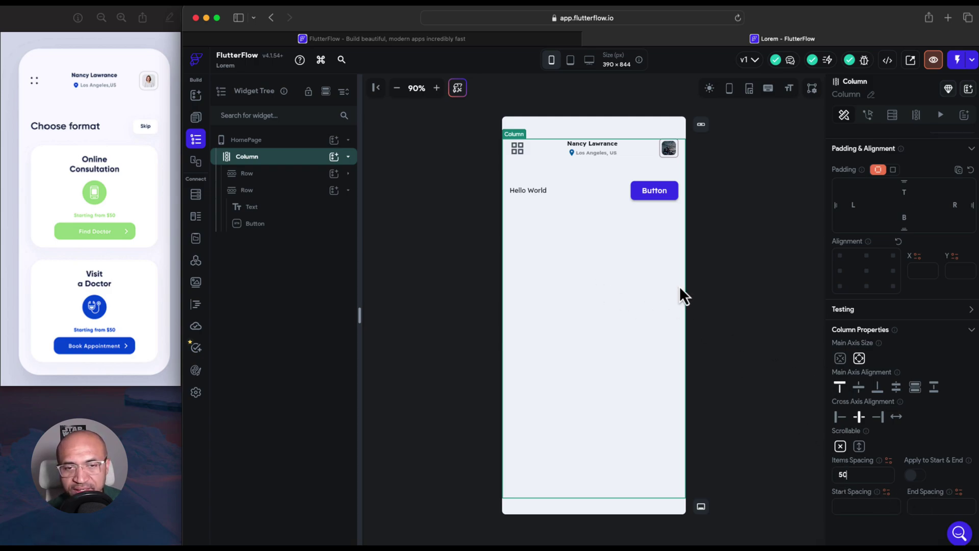
left_click(531, 192)
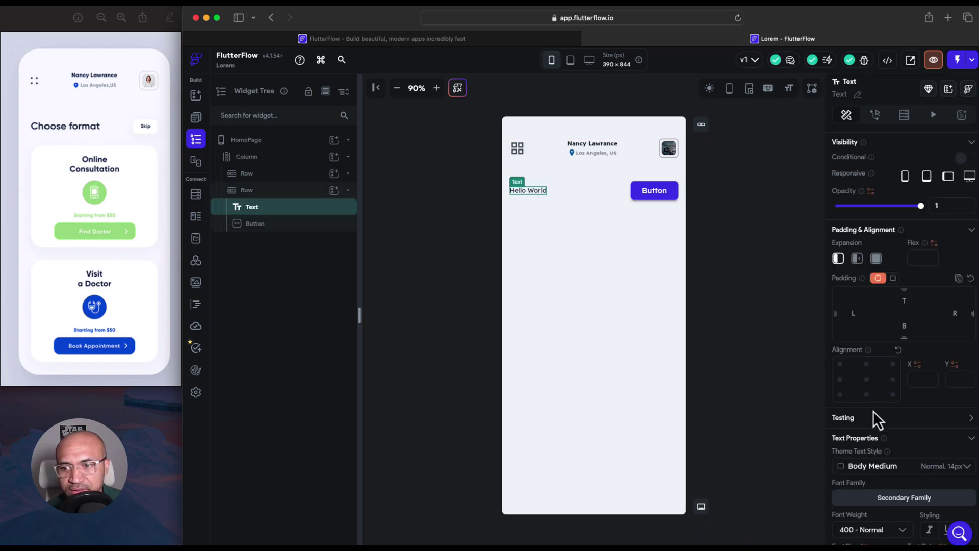
Replace the Hello World wording with 'Choose format'
scroll(873, 416, "down", 3)
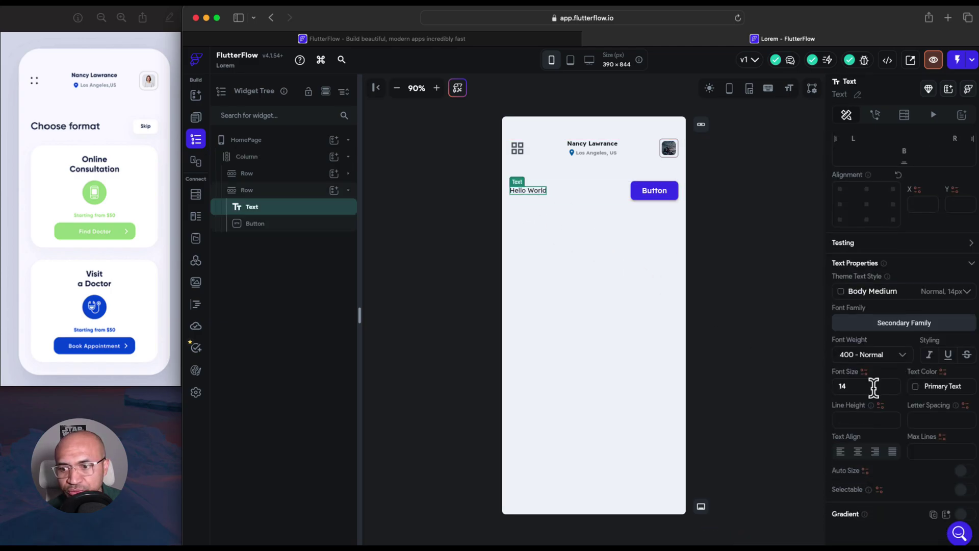
scroll(874, 390, "up", 2)
scroll(874, 389, "up", 3)
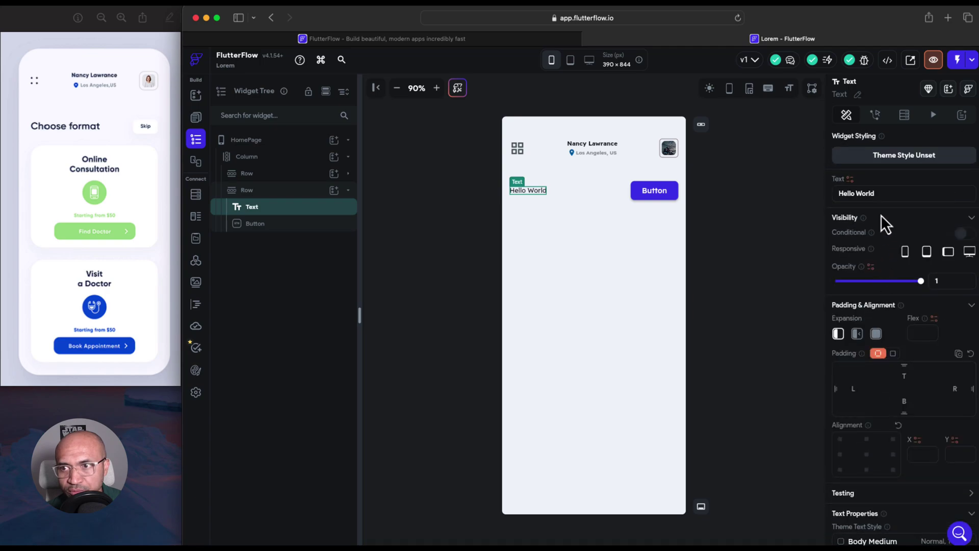
left_click_drag(896, 192, 835, 193)
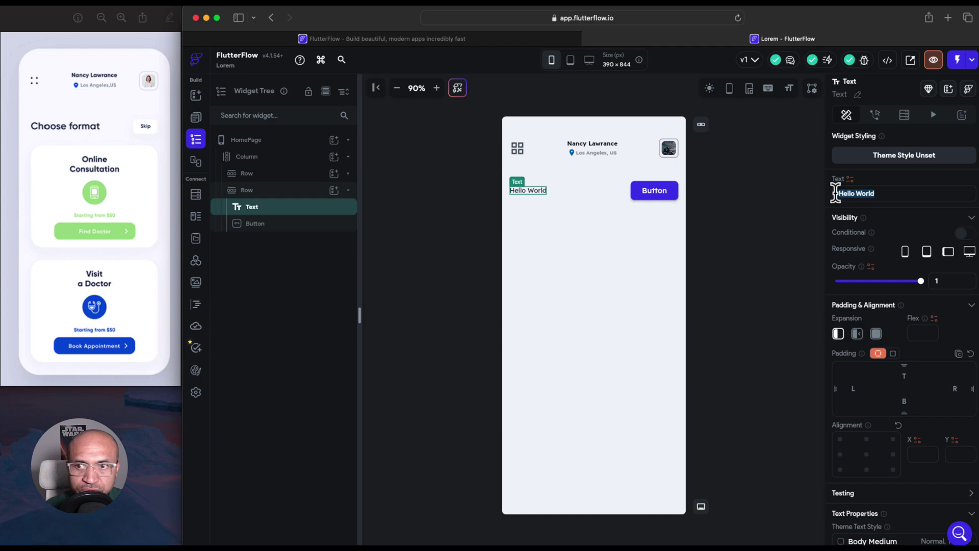
type("Choose fo")
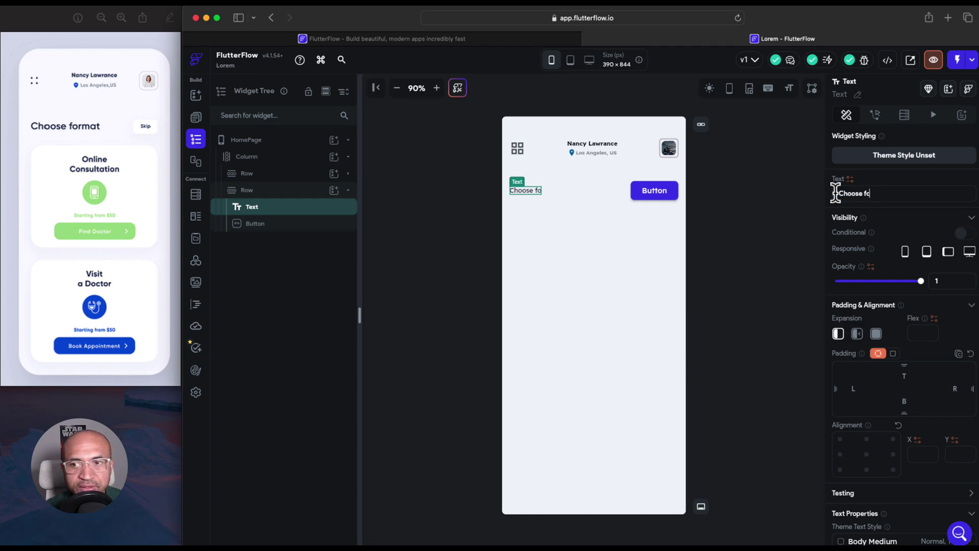
type("rmat")
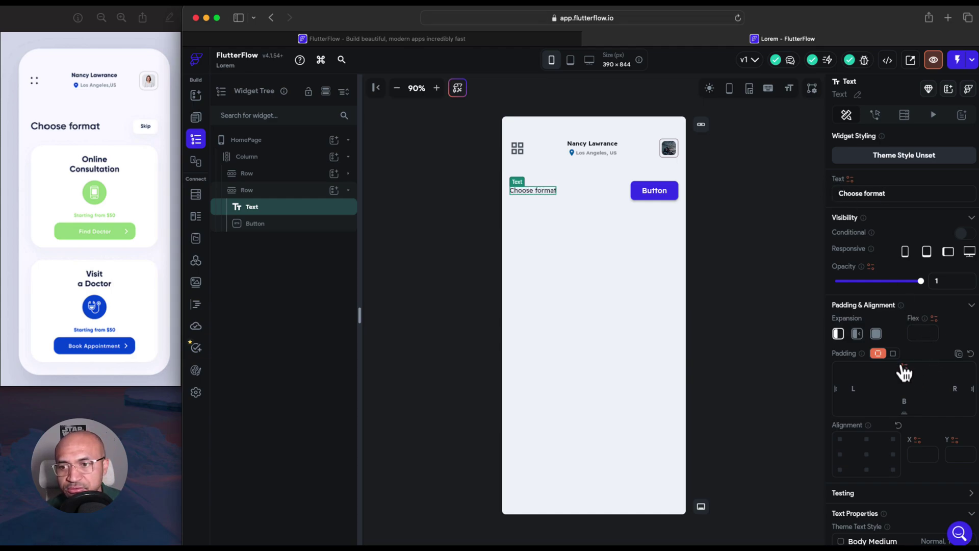
Make the Choose format title Extra Bold (800)
scroll(897, 357, "down", 1)
scroll(897, 356, "up", 1)
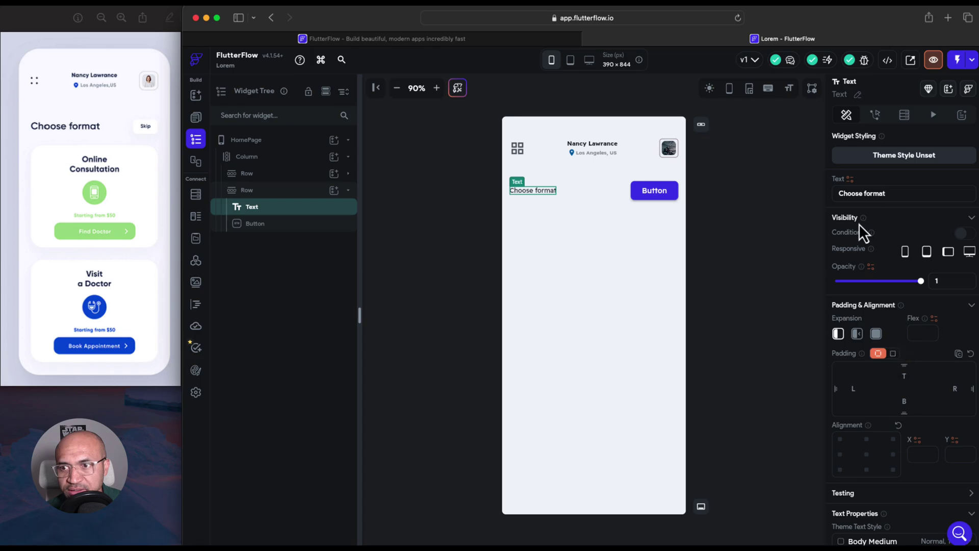
left_click(563, 213)
left_click(543, 194)
scroll(864, 359, "down", 4)
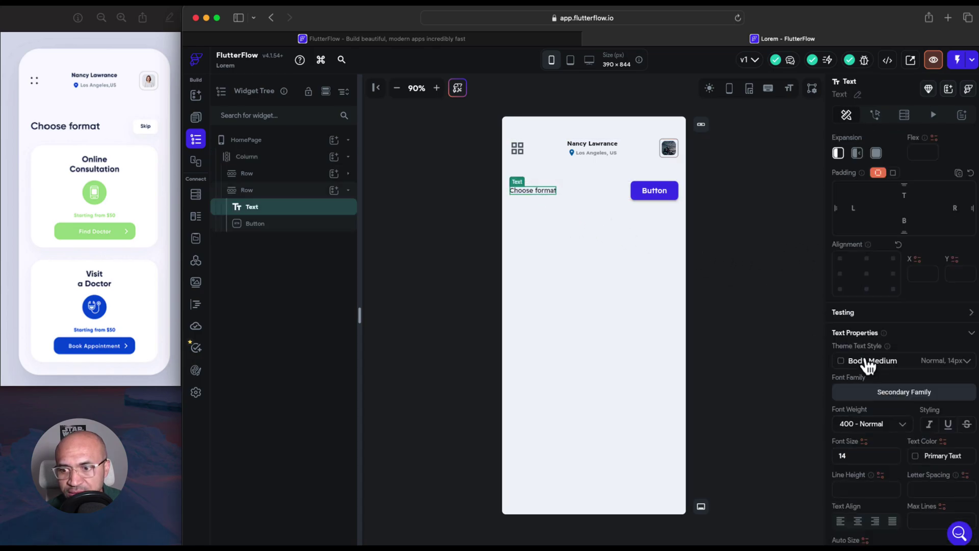
left_click(886, 429)
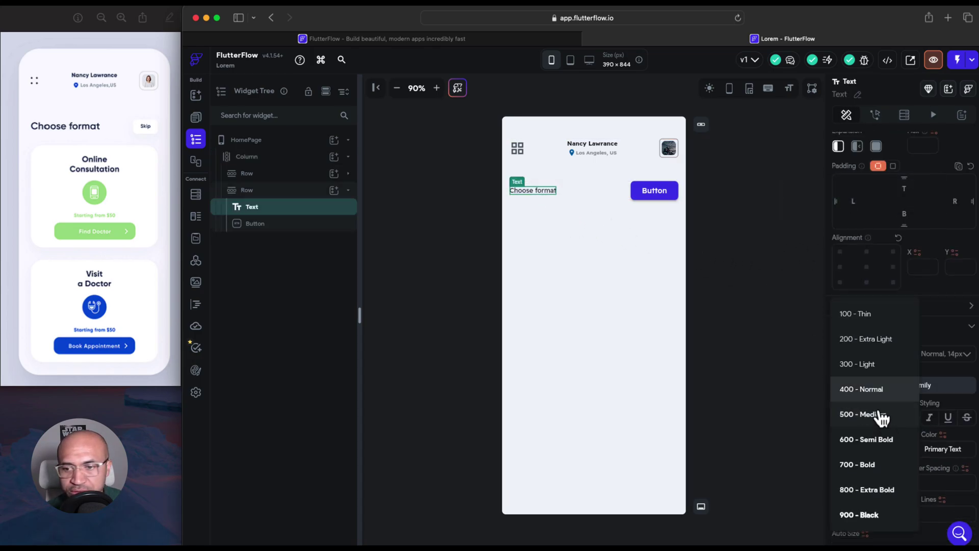
left_click(884, 502)
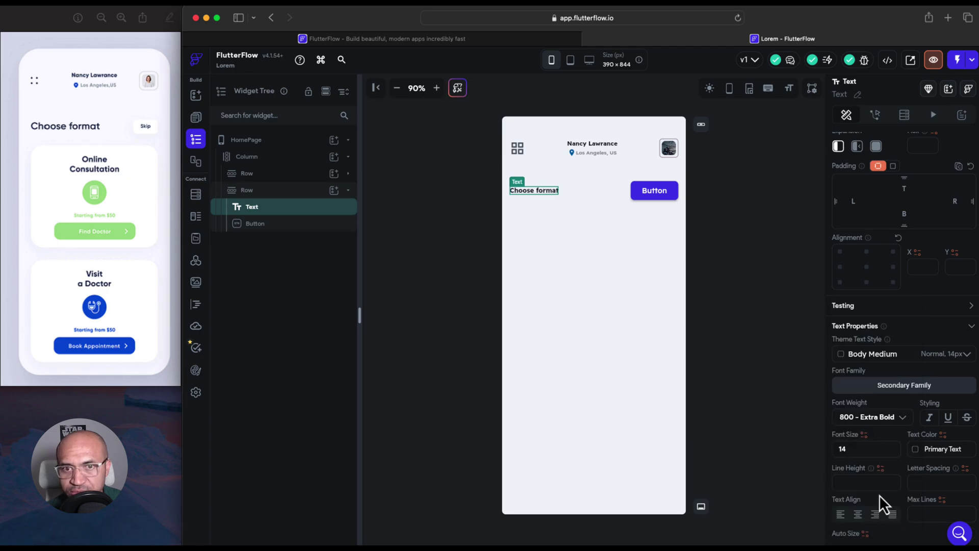
Set the Choose format title's font size to 22
left_click(881, 451)
key("Up")
key("Up")
key("Up")
key("Up")
key("Up")
key("Up")
key("Up")
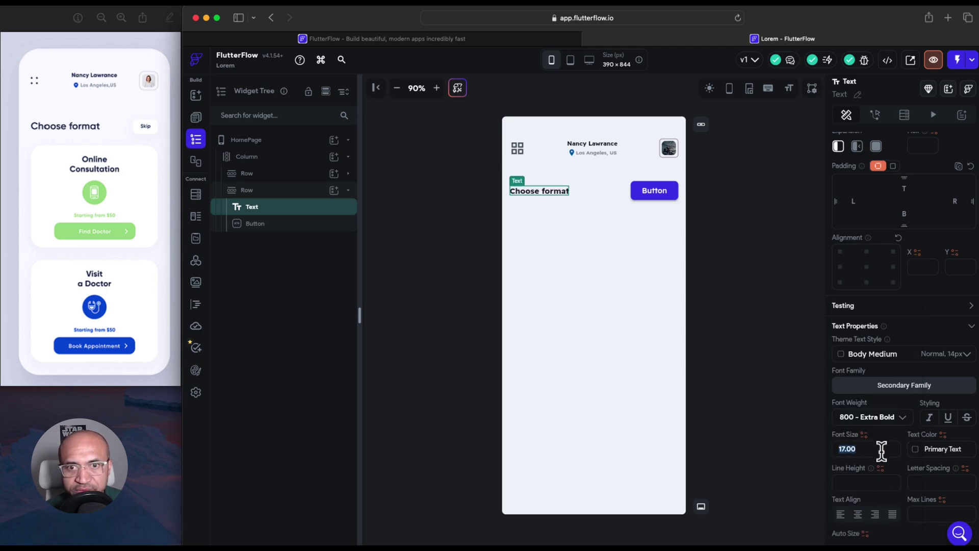
key("Up")
key("Up")
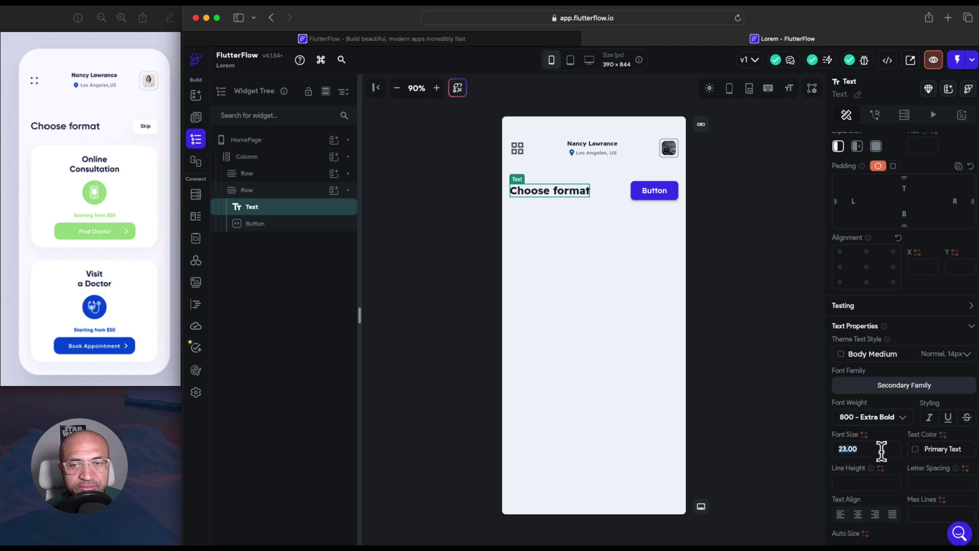
key("Down")
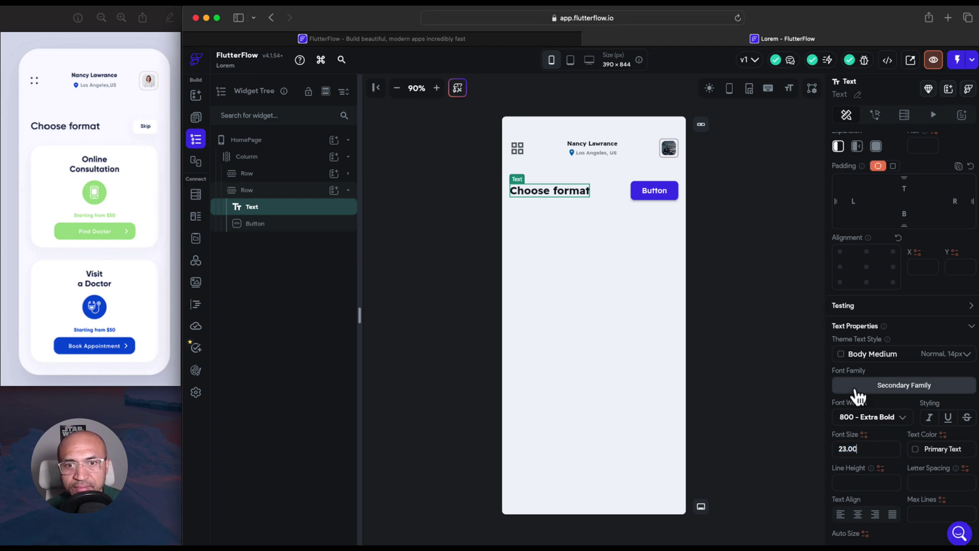
left_click(674, 197)
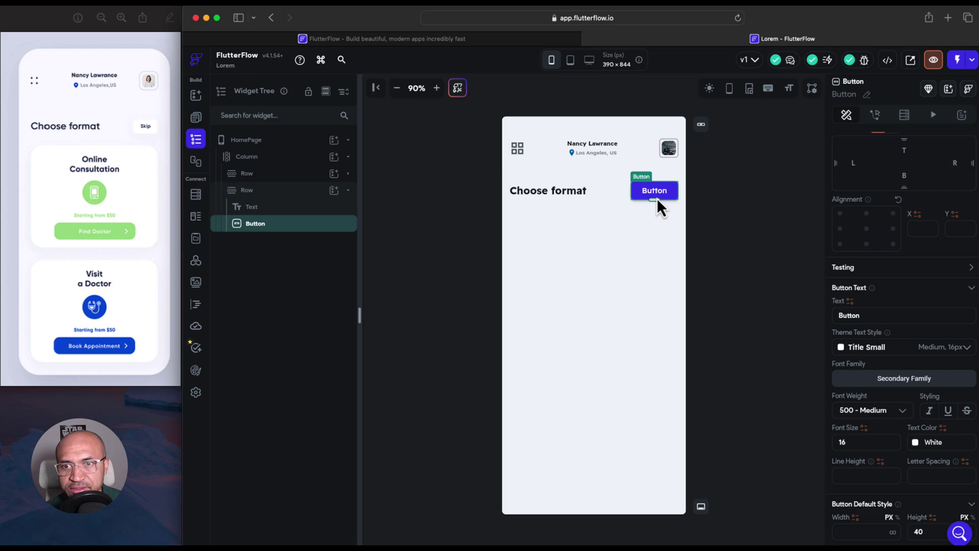
Shrink the button to height 31 and change its label to 'Skip'
left_click_drag(654, 200, 655, 195)
left_click_drag(867, 314, 834, 308)
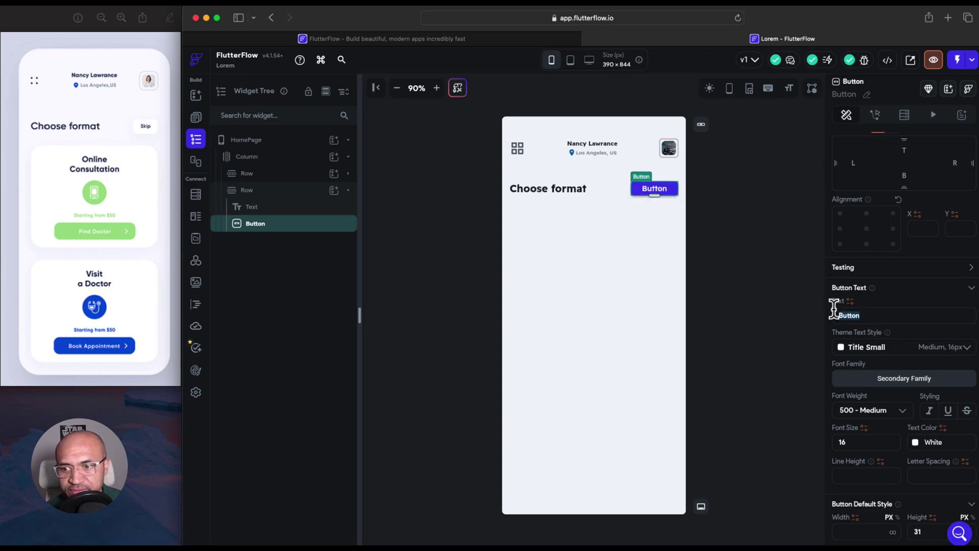
type("Skip")
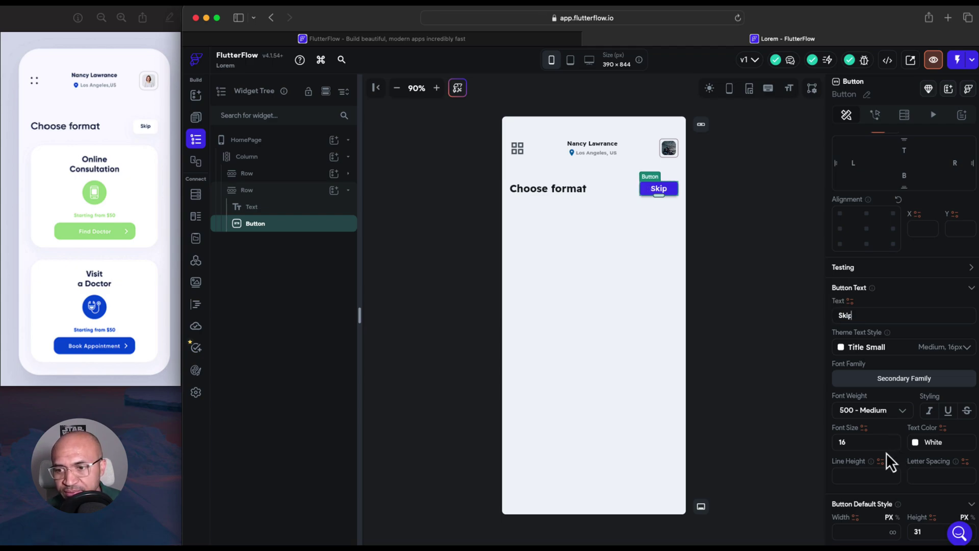
Set the Skip label's font size to 8
double_click(876, 439)
type("12")
key("Return")
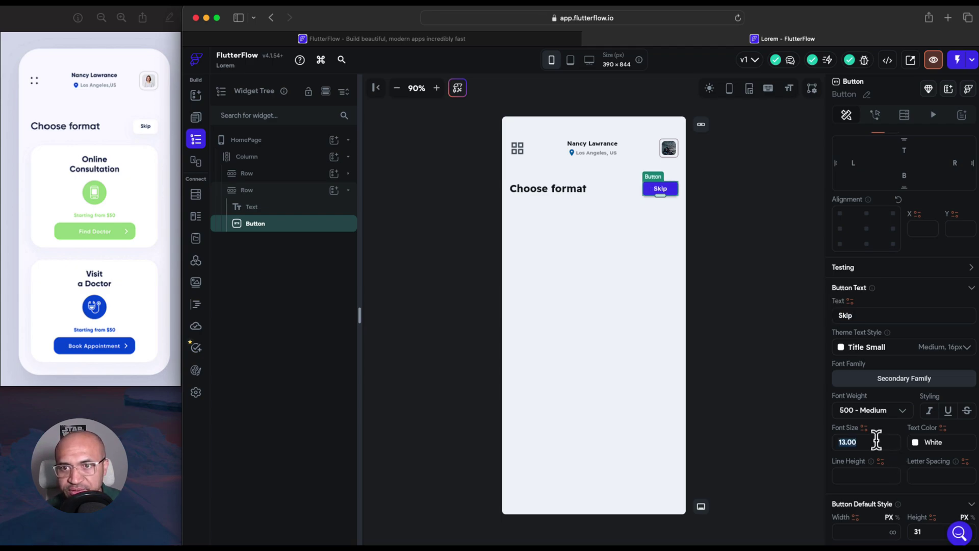
key("Down")
key("Down")
key("Down")
key("Down")
key("Down")
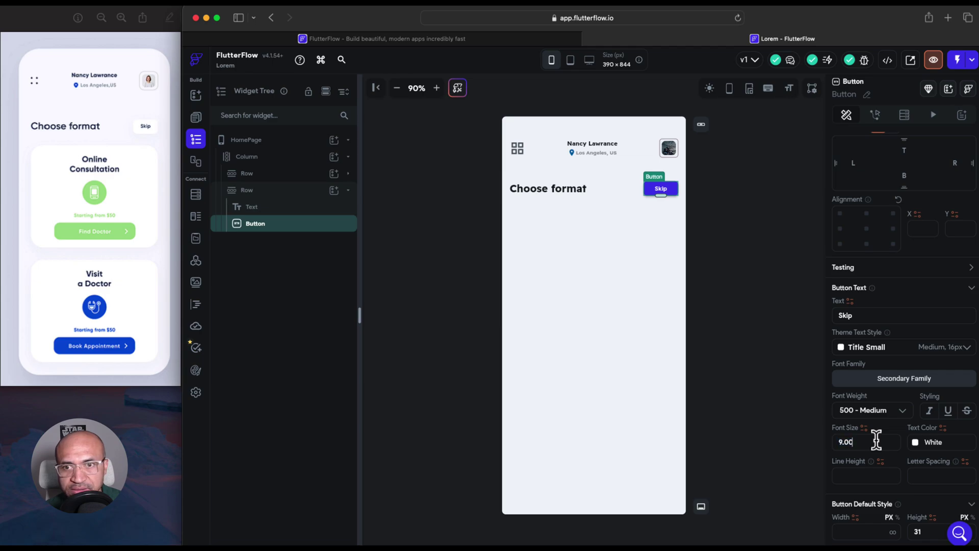
key("Up")
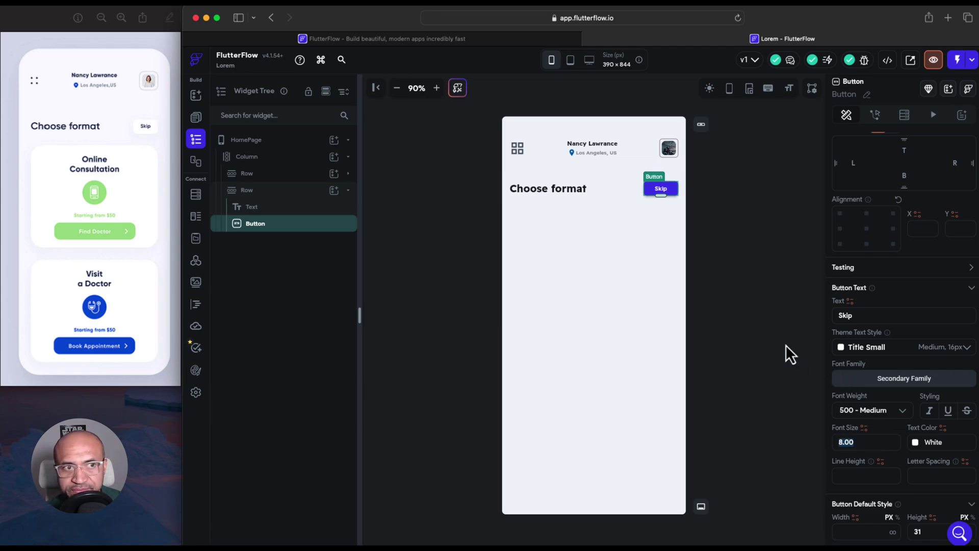
Change the button's left and right padding from 24 to 16
scroll(901, 406, "down", 3)
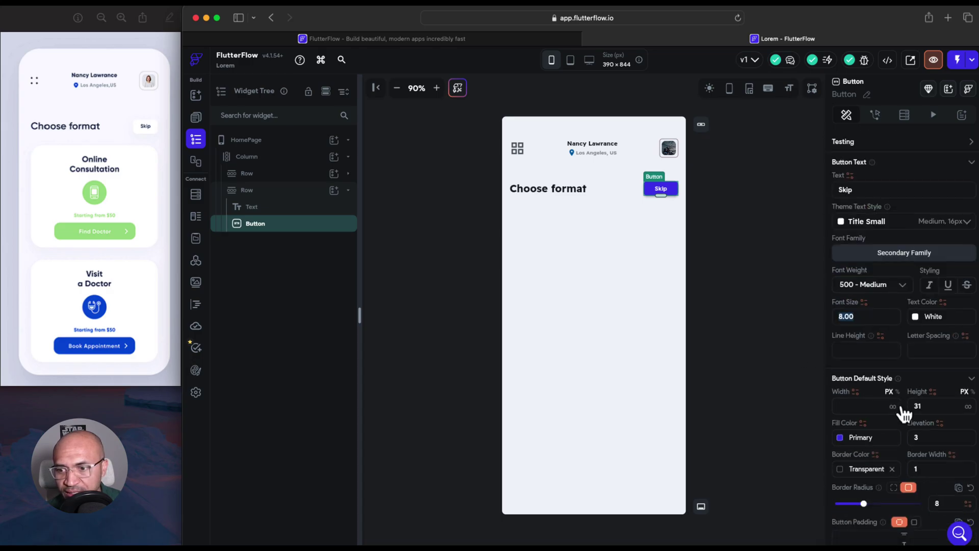
scroll(903, 413, "down", 2)
scroll(903, 413, "down", 3)
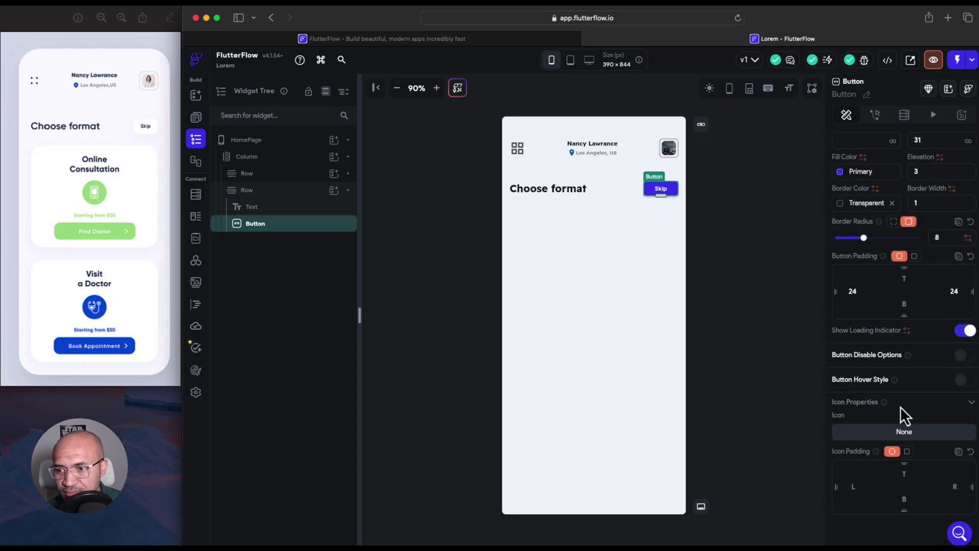
scroll(901, 415, "up", 1)
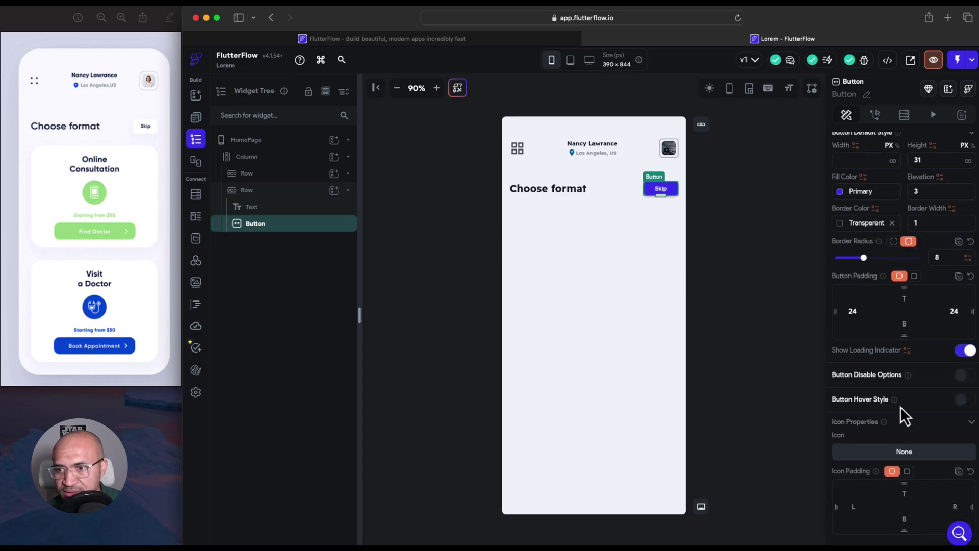
left_click(863, 320)
key("BackSpace")
key("BackSpace")
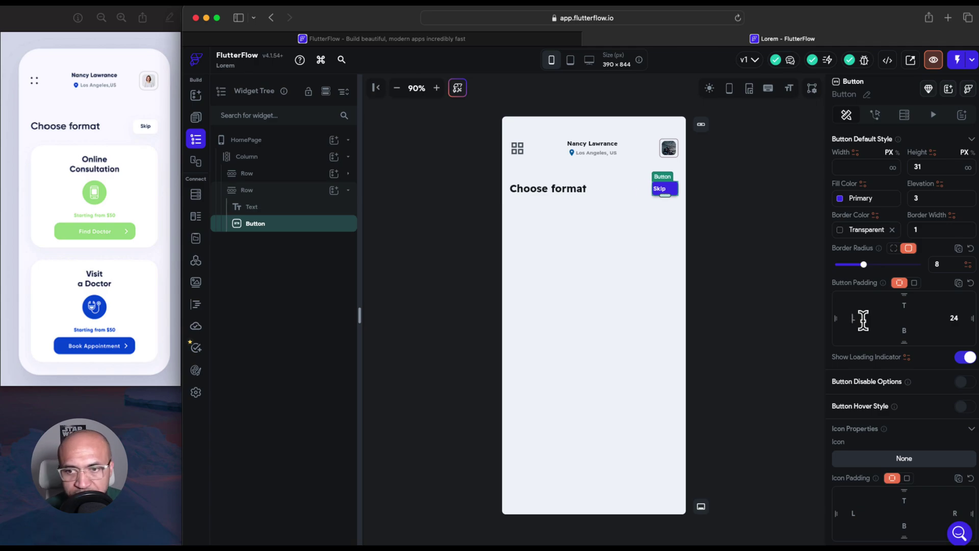
type("16")
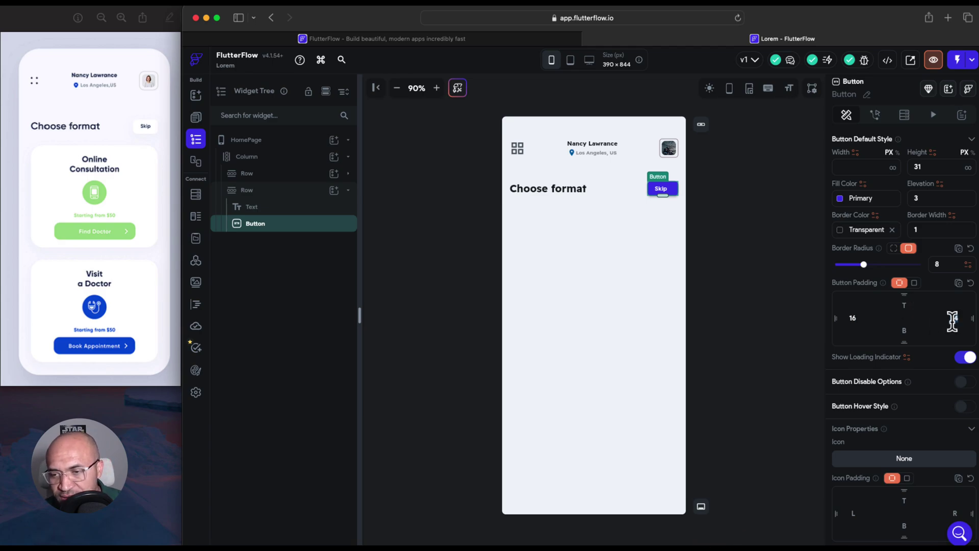
double_click(952, 317)
type("16")
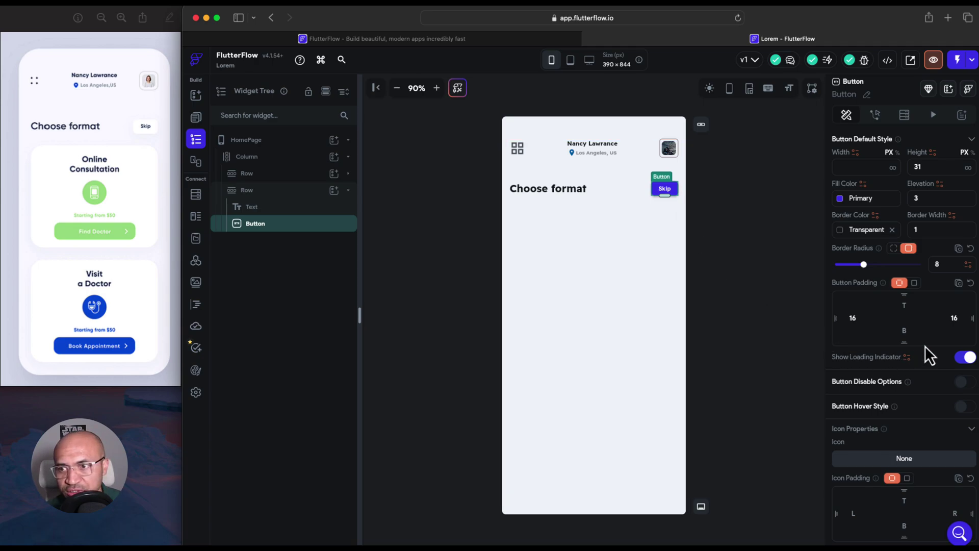
Set the Skip button's fill colour to white
left_click(844, 200)
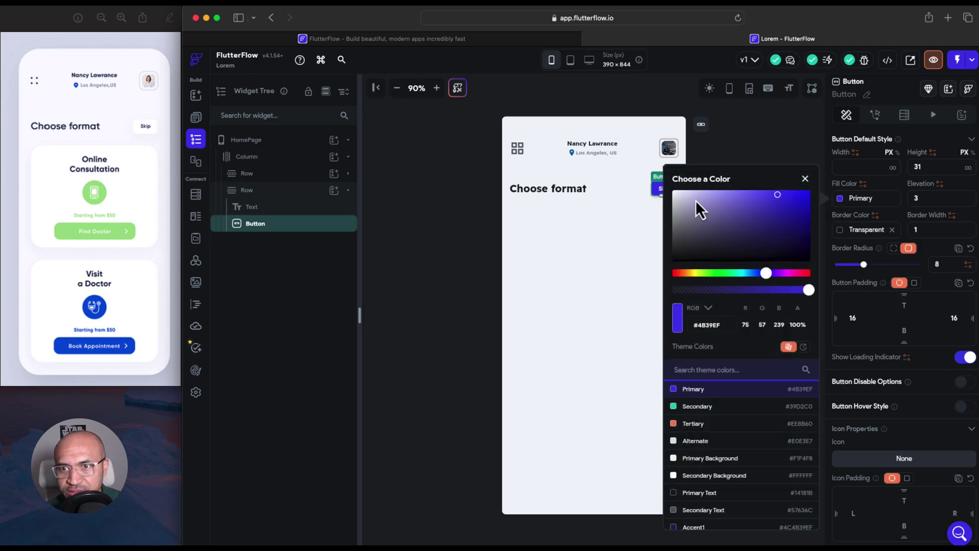
left_click(674, 194)
left_click(638, 235)
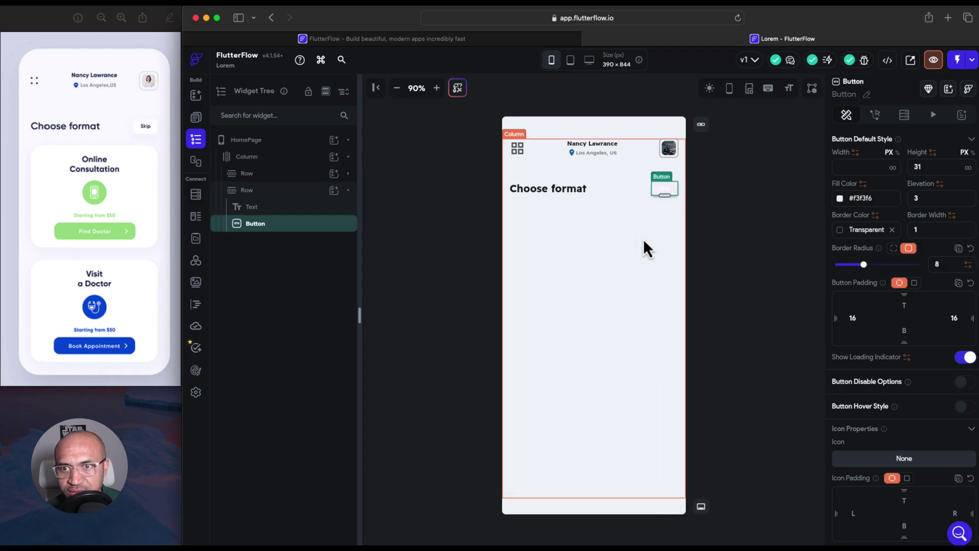
left_click(664, 192)
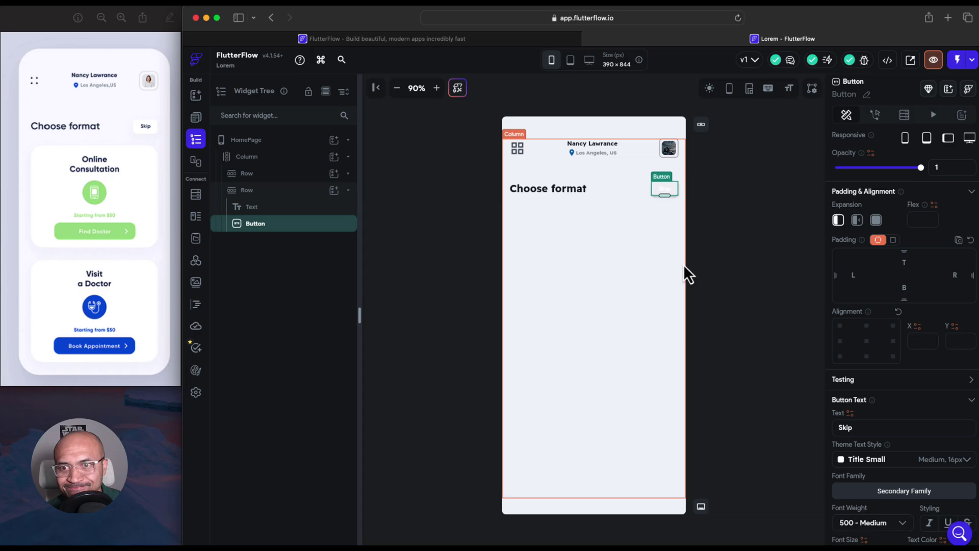
left_click(669, 233)
left_click(665, 197)
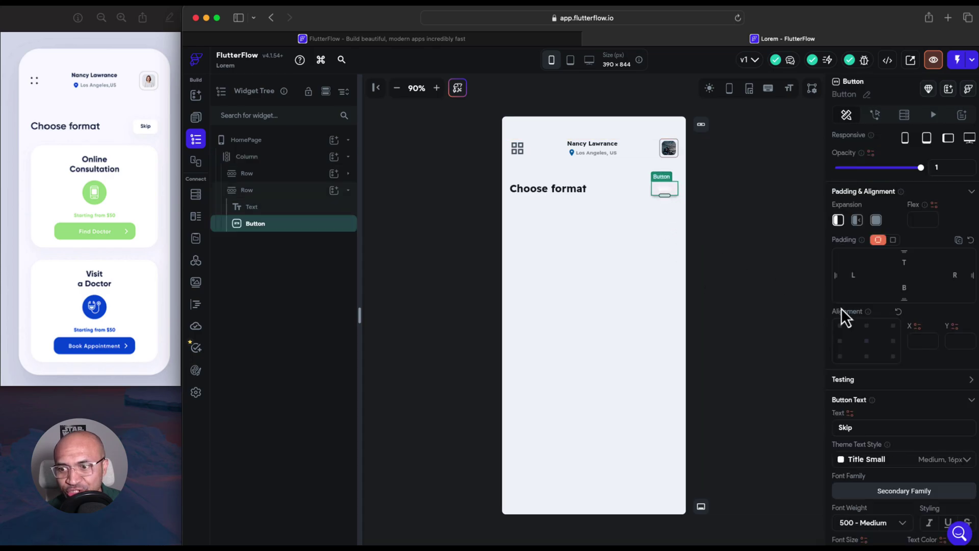
Lower the Skip button's elevation from 3 to 0
scroll(891, 406, "down", 10)
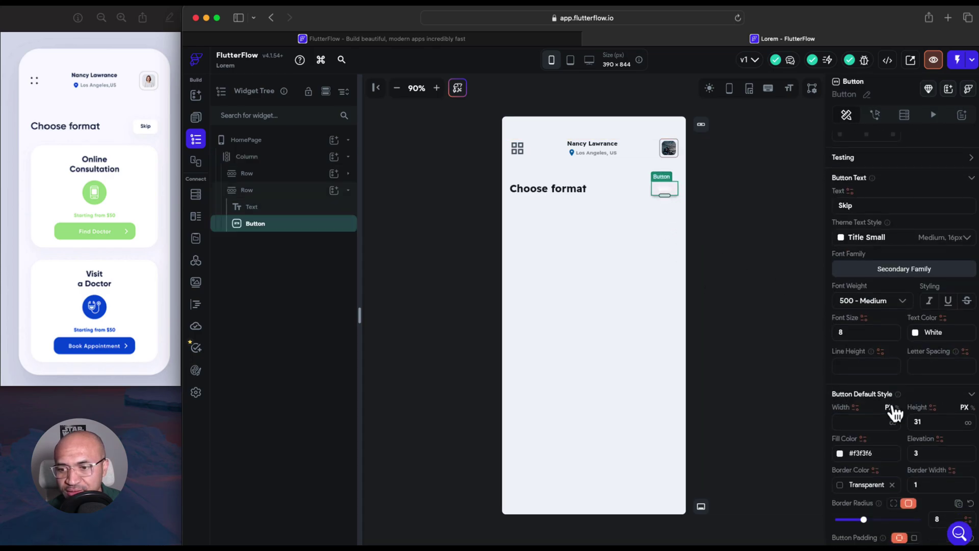
scroll(891, 413, "down", 7)
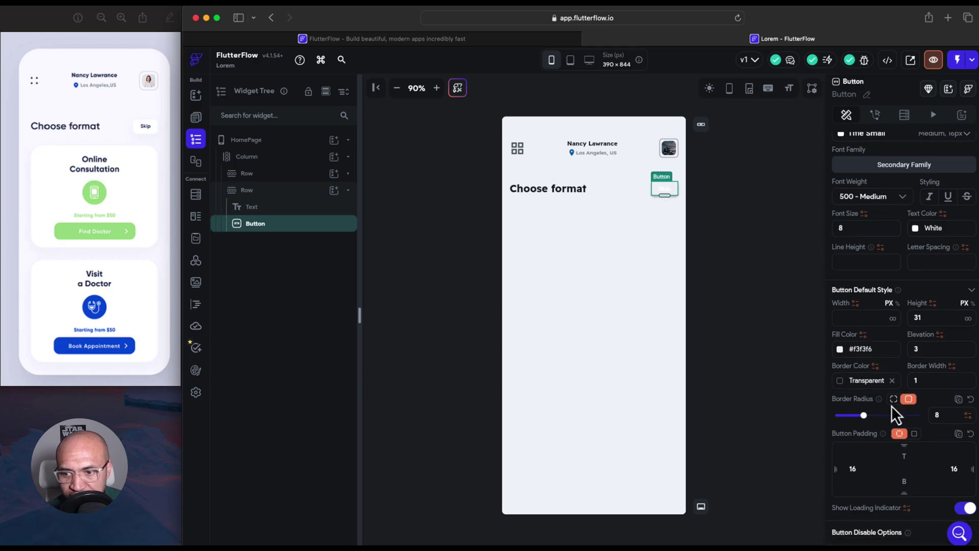
scroll(891, 406, "up", 18)
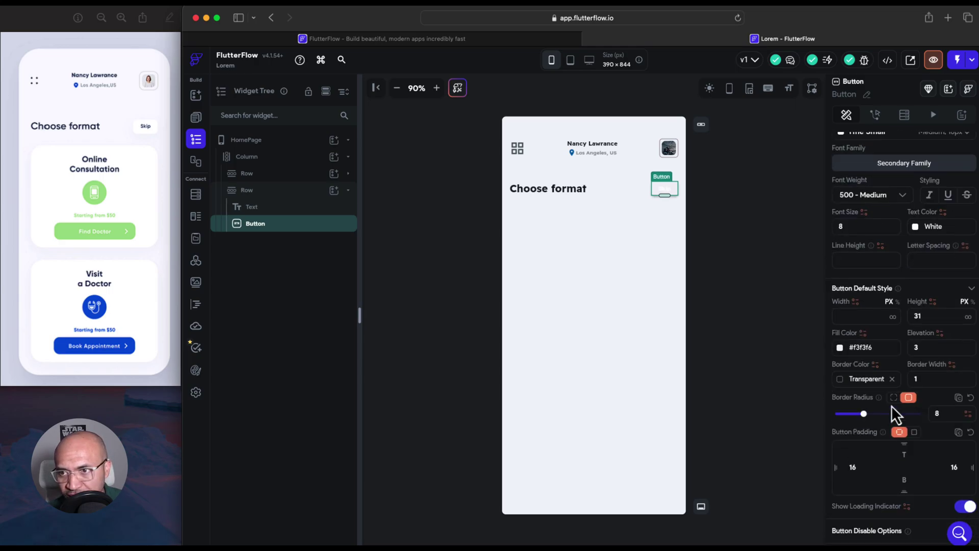
scroll(891, 406, "up", 4)
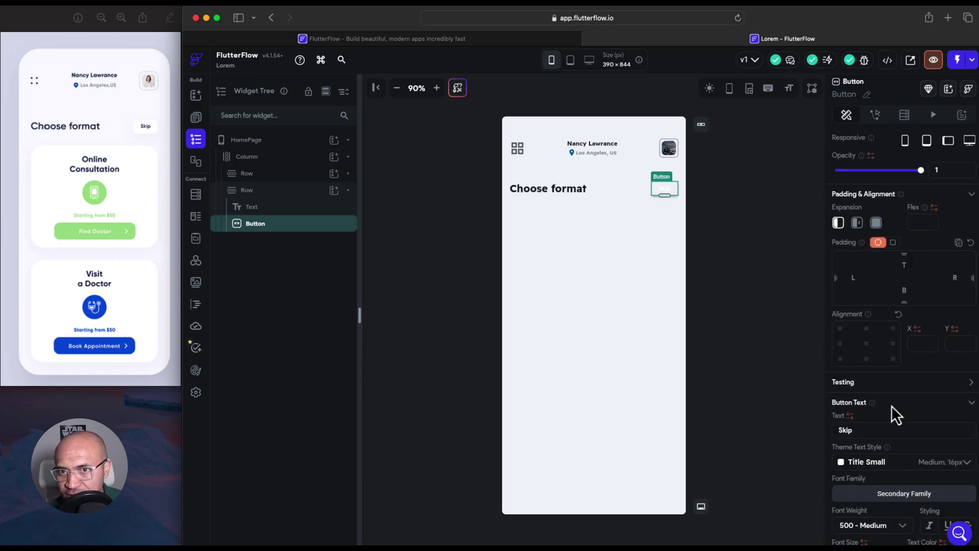
scroll(895, 412, "down", 3)
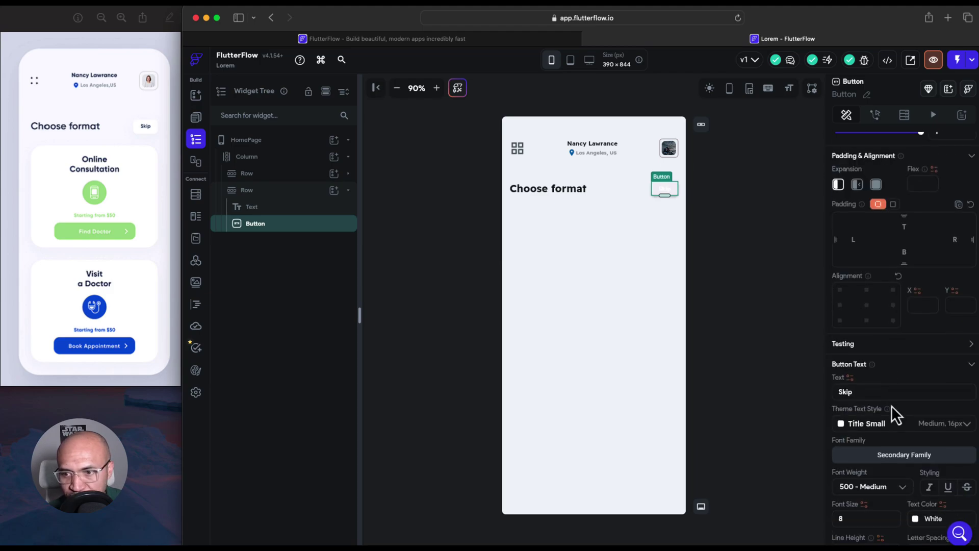
scroll(891, 405, "down", 3)
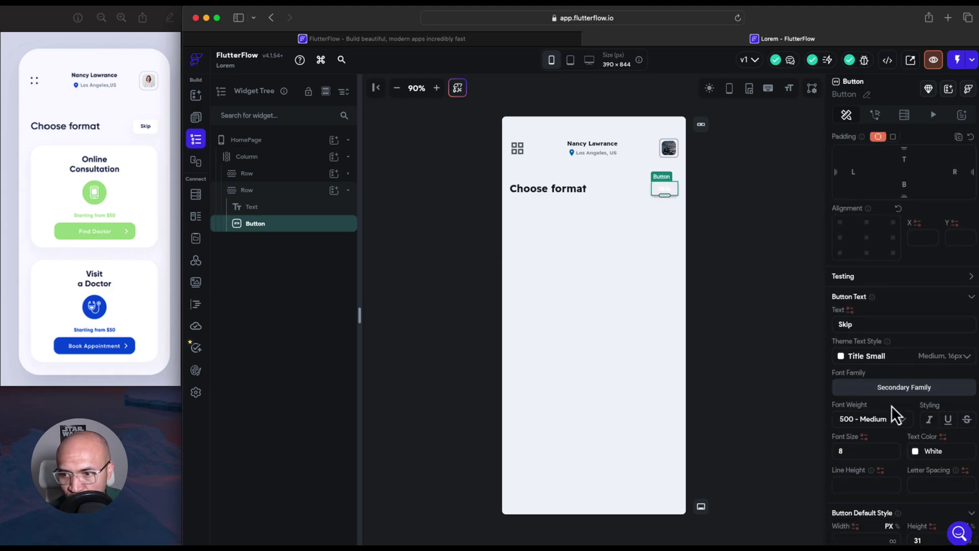
scroll(891, 406, "down", 3)
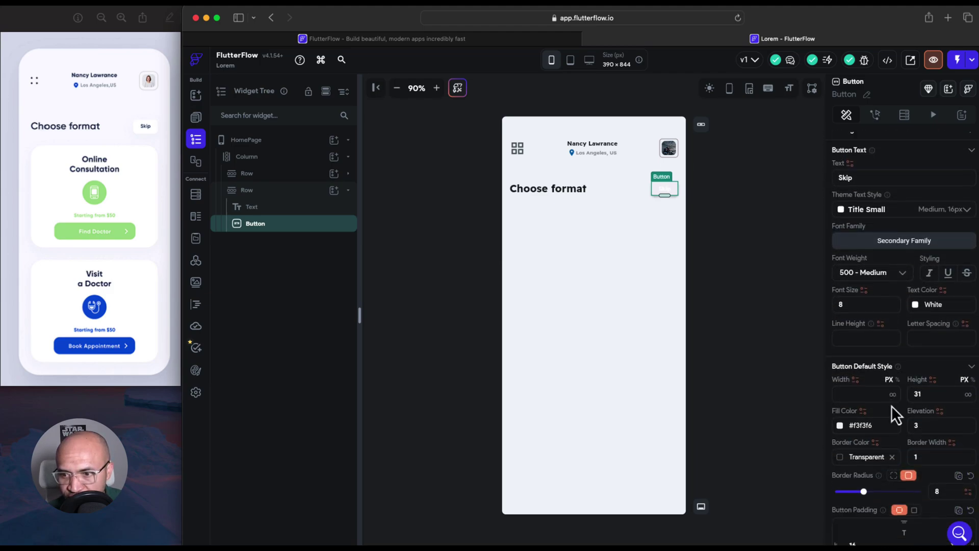
scroll(895, 412, "down", 2)
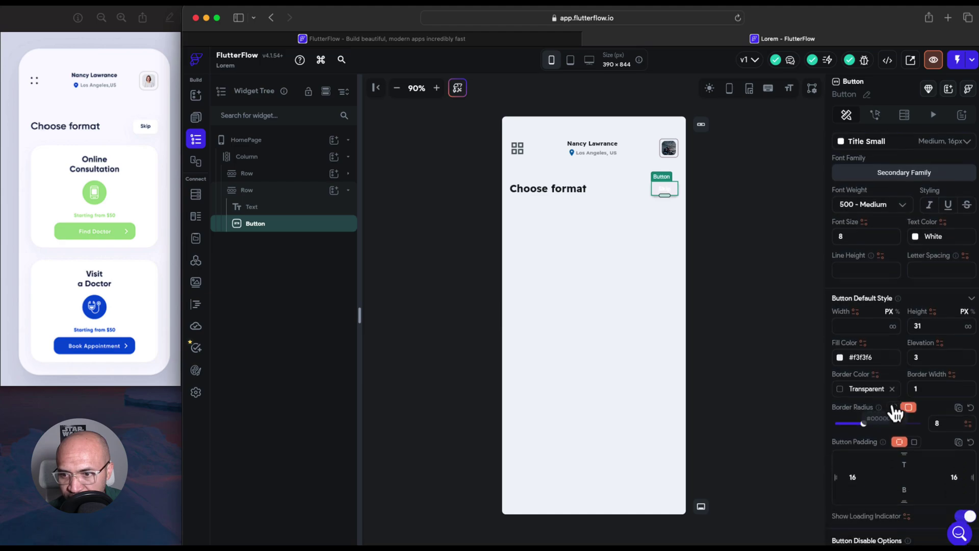
scroll(892, 405, "down", 4)
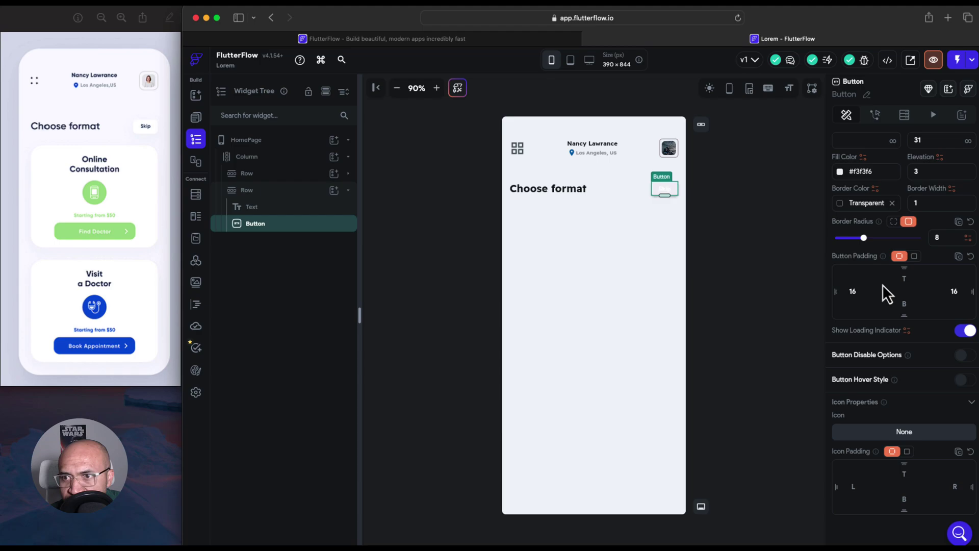
scroll(883, 284, "up", 2)
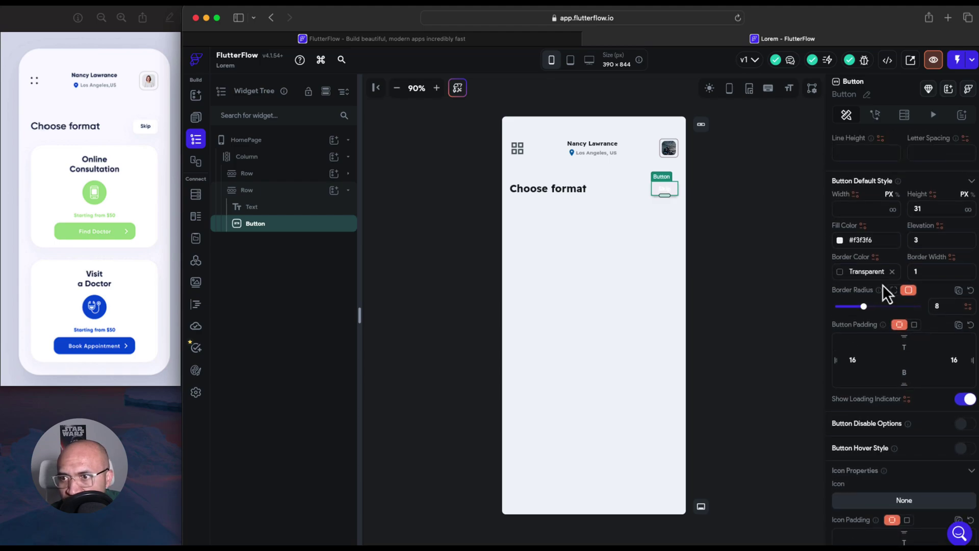
left_click(925, 244)
key("BackSpace")
type("0")
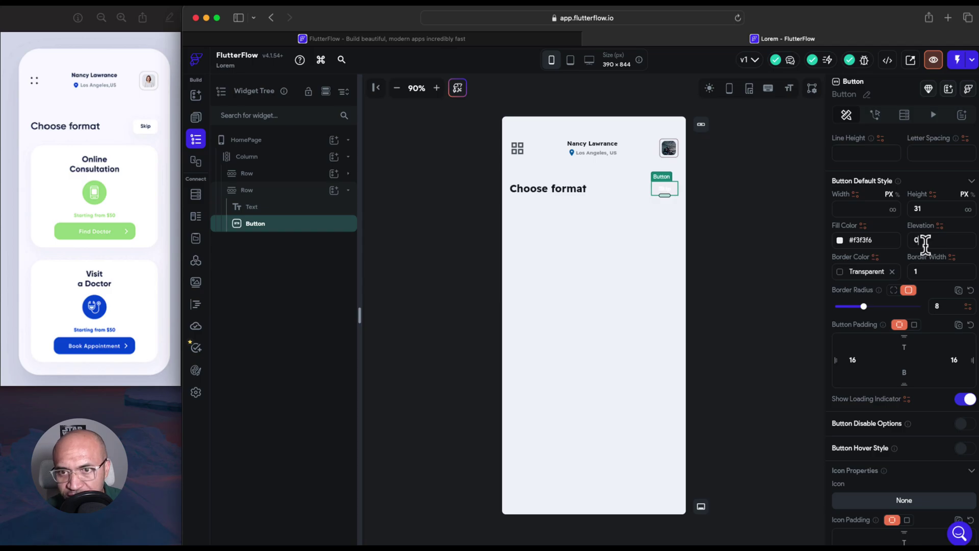
left_click(660, 248)
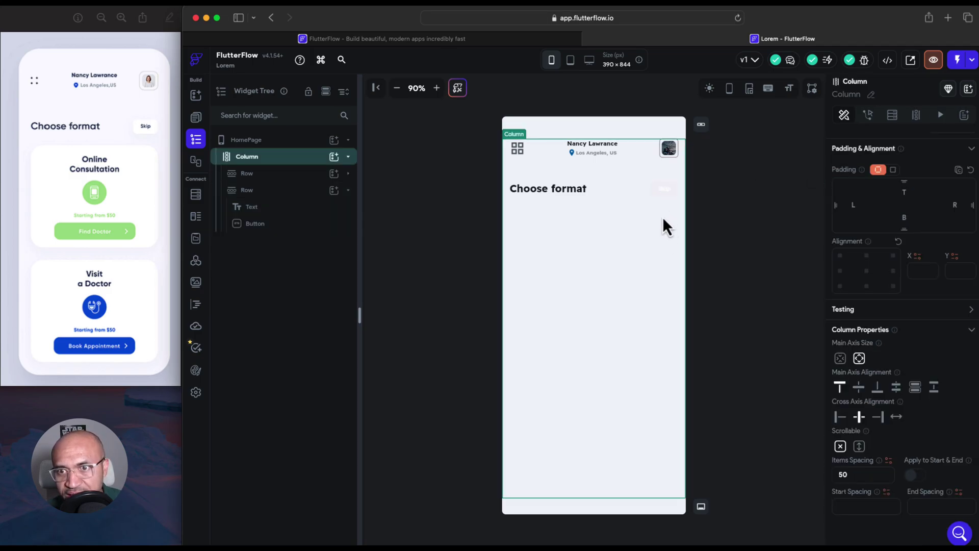
left_click(669, 191)
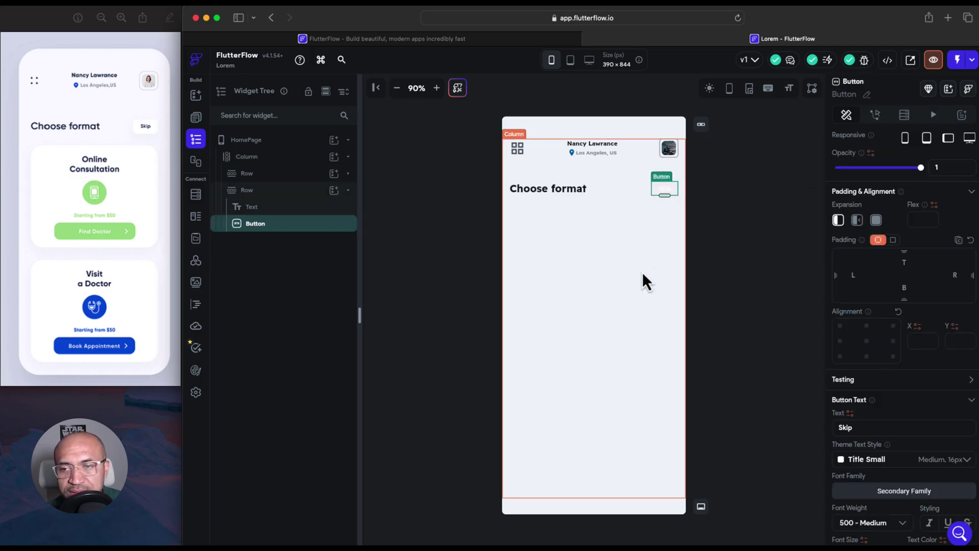
Give the HomePage a light grey #dadfe1 background colour
left_click(599, 133)
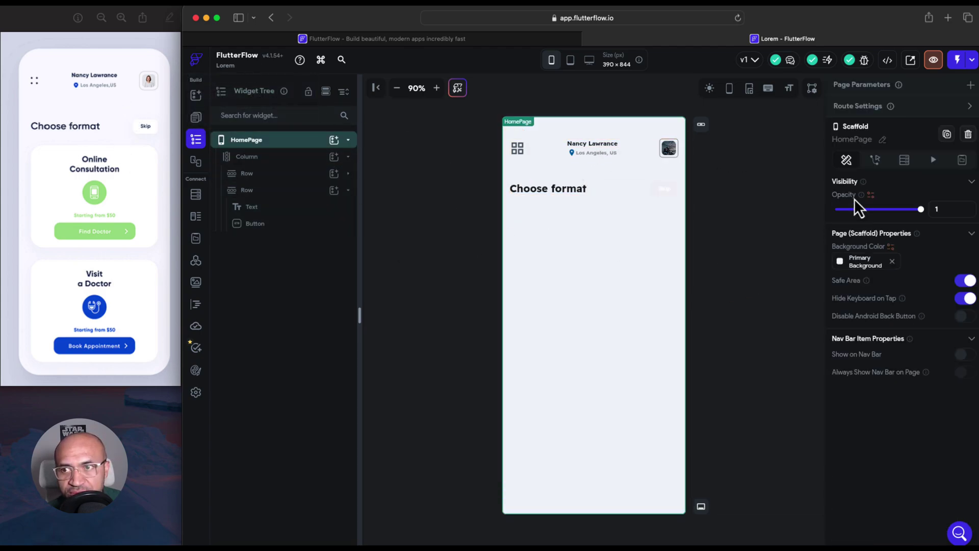
left_click(846, 267)
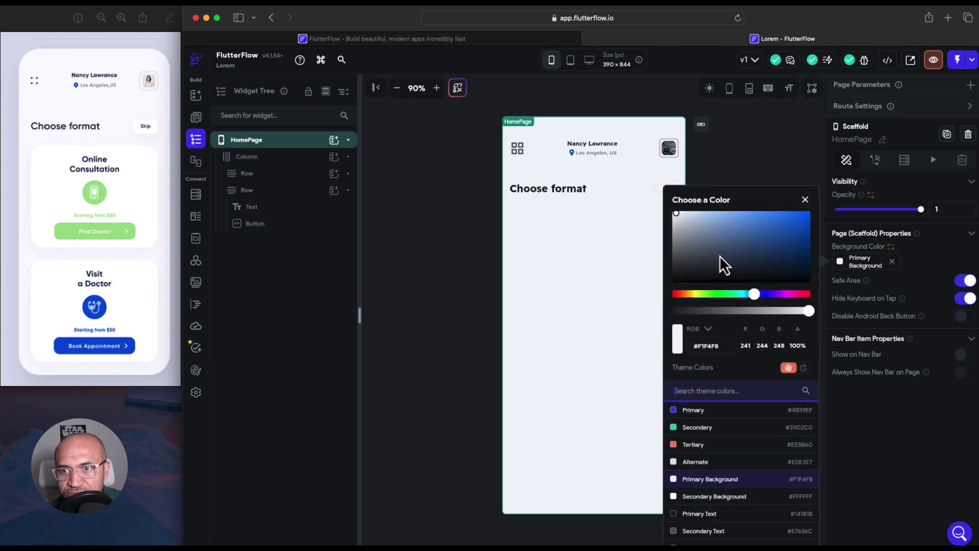
left_click(679, 225)
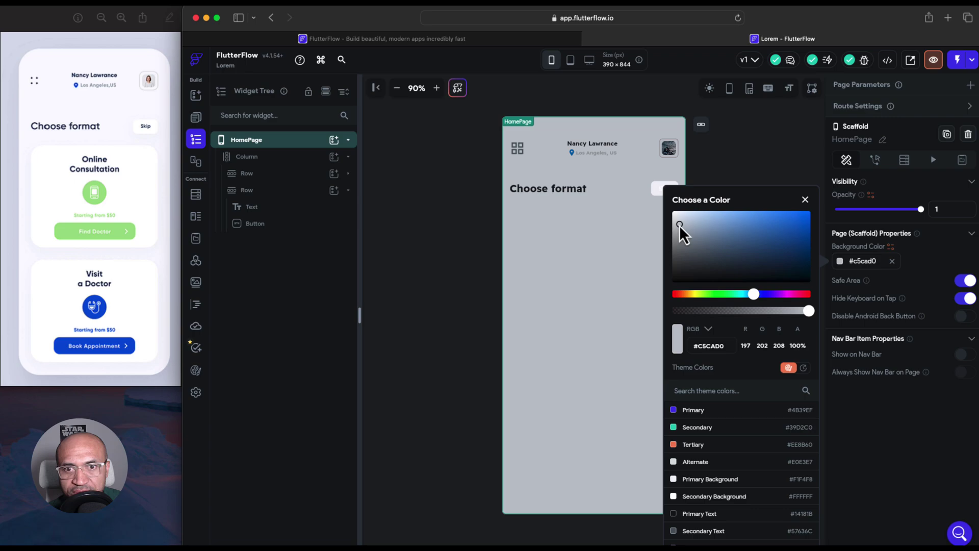
mouse_move(679, 225)
left_mouse_down()
mouse_move(681, 215)
mouse_move(676, 222)
left_mouse_up()
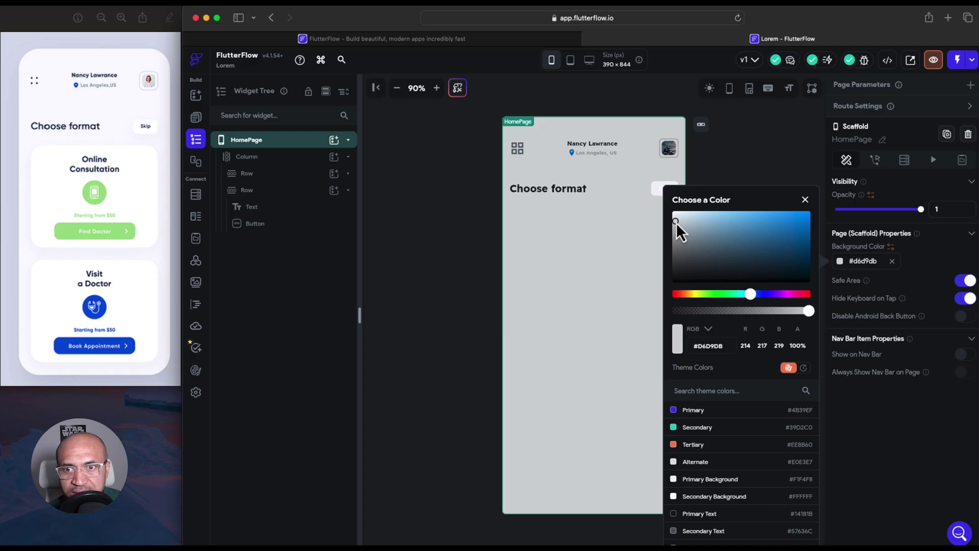
left_click_drag(676, 222, 678, 221)
left_click(645, 236)
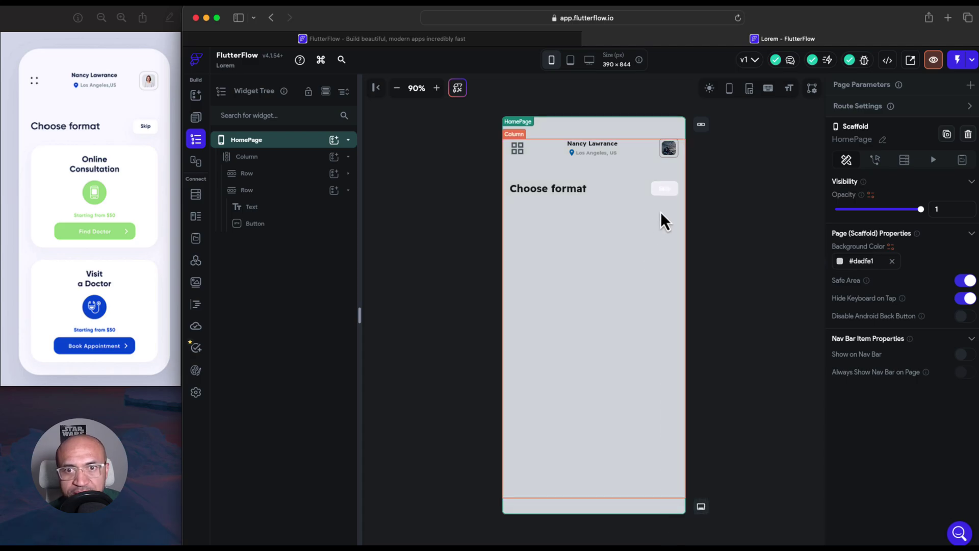
Make the Skip button's fill pure white
left_click(665, 193)
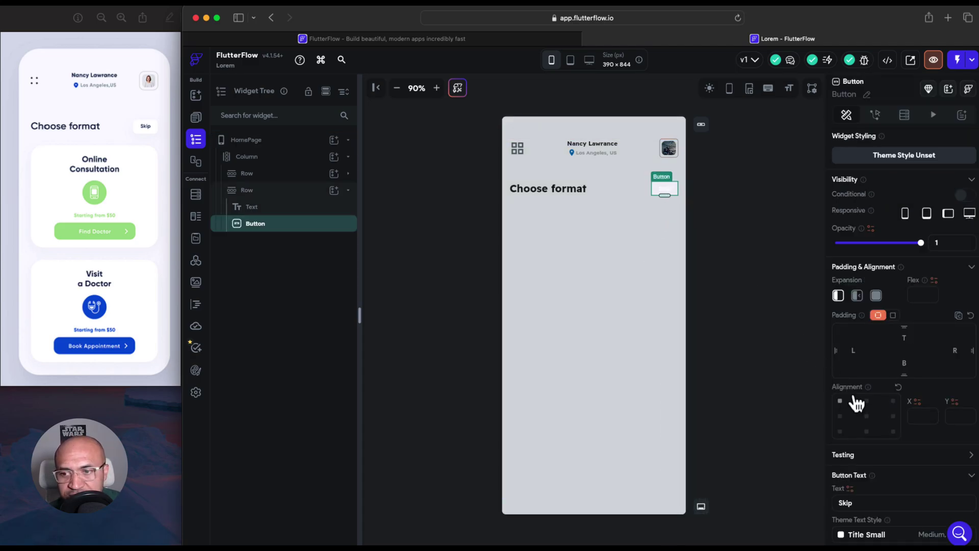
scroll(877, 442, "down", 1)
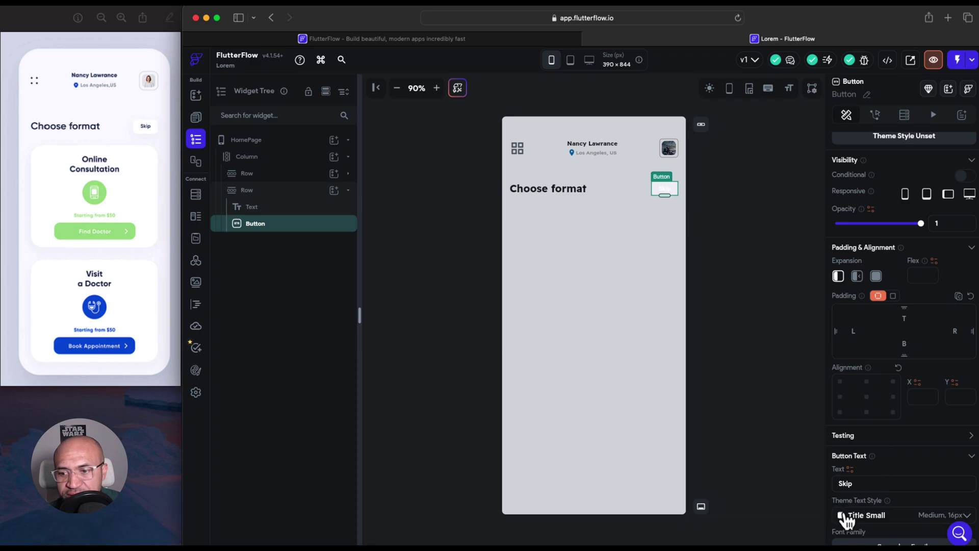
scroll(857, 439, "down", 5)
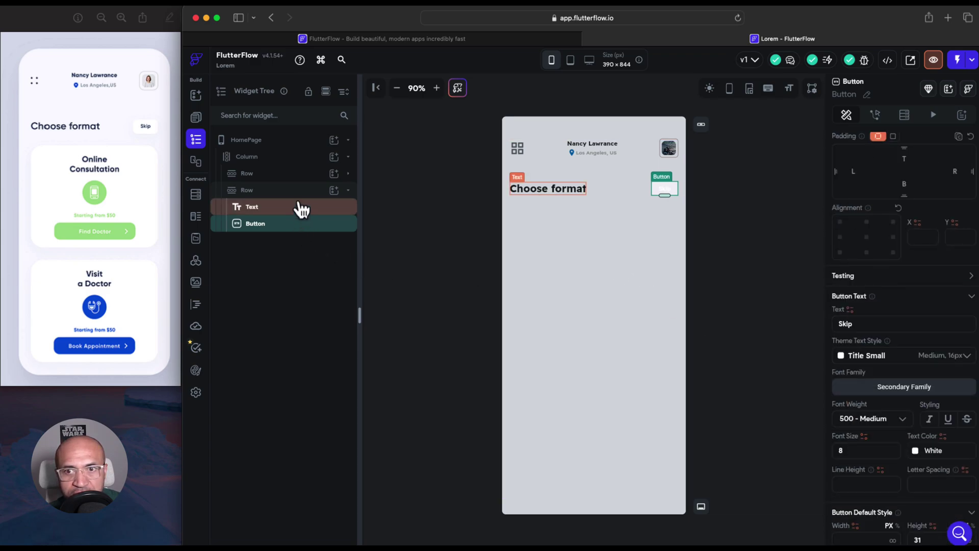
scroll(919, 461, "down", 1)
scroll(919, 462, "down", 3)
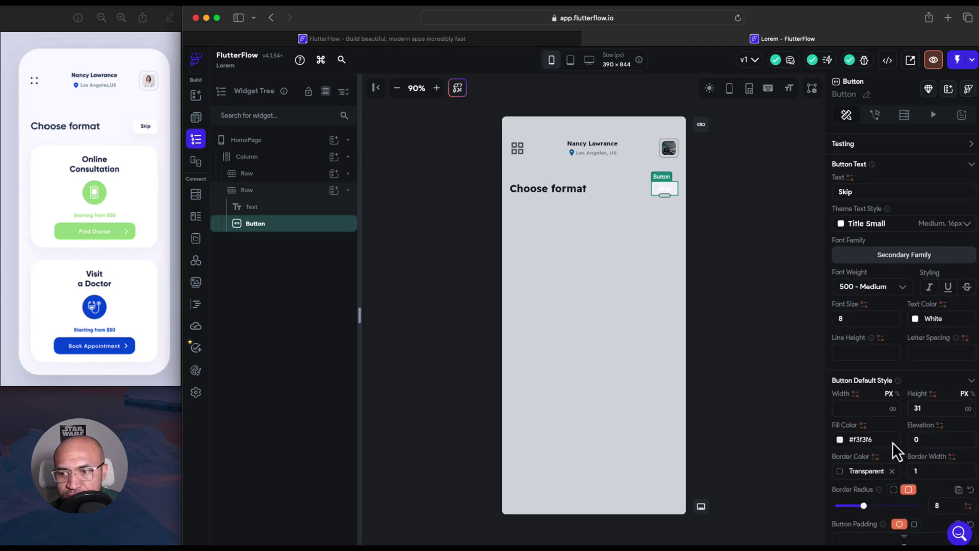
left_click(840, 439)
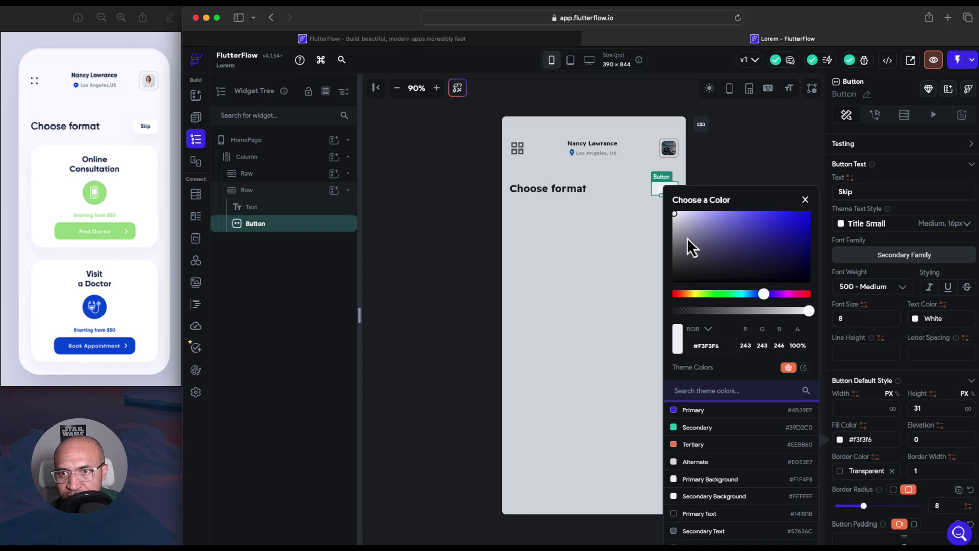
left_click_drag(677, 218, 672, 210)
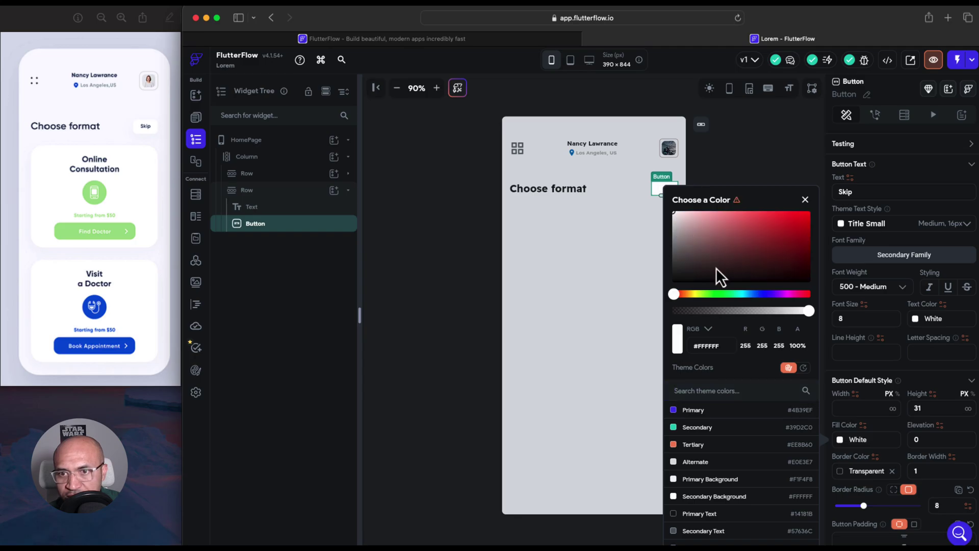
left_click(633, 276)
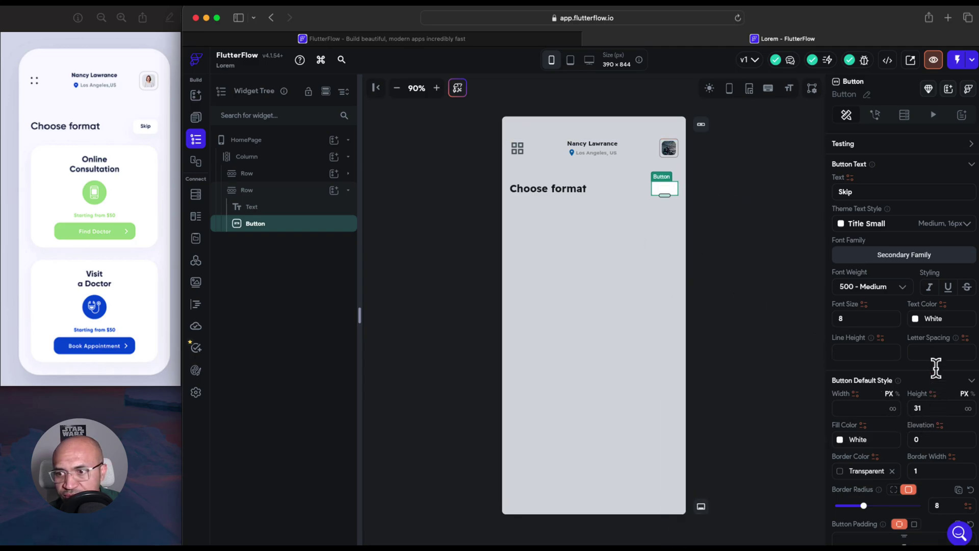
Set the Skip label's text colour to near-black #0F1215
left_click(915, 320)
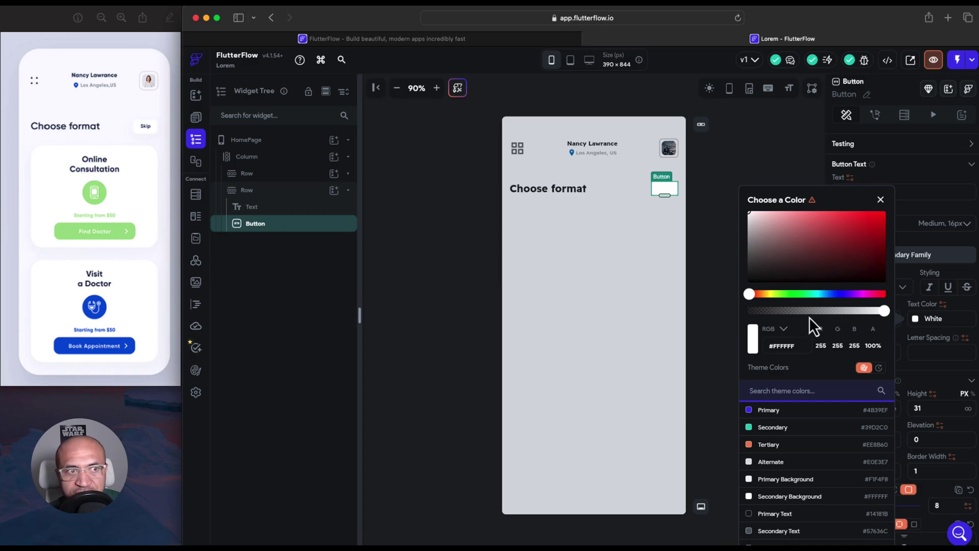
left_click(766, 260)
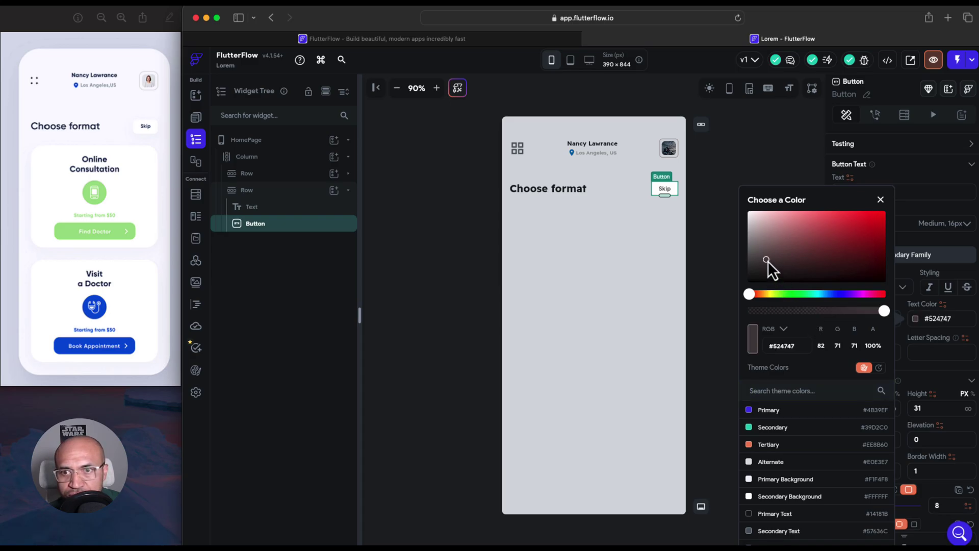
left_click(698, 282)
left_click(699, 283)
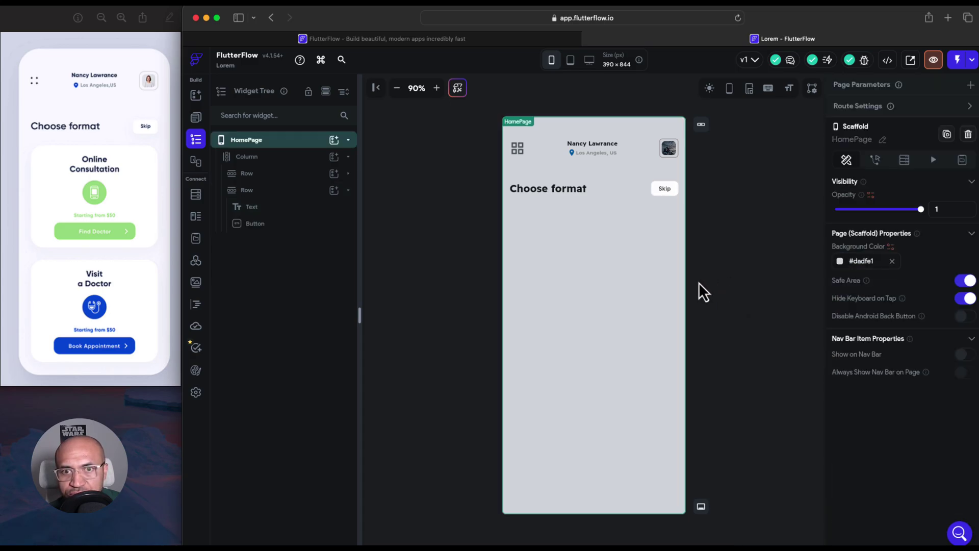
left_click(667, 194)
scroll(918, 393, "down", 4)
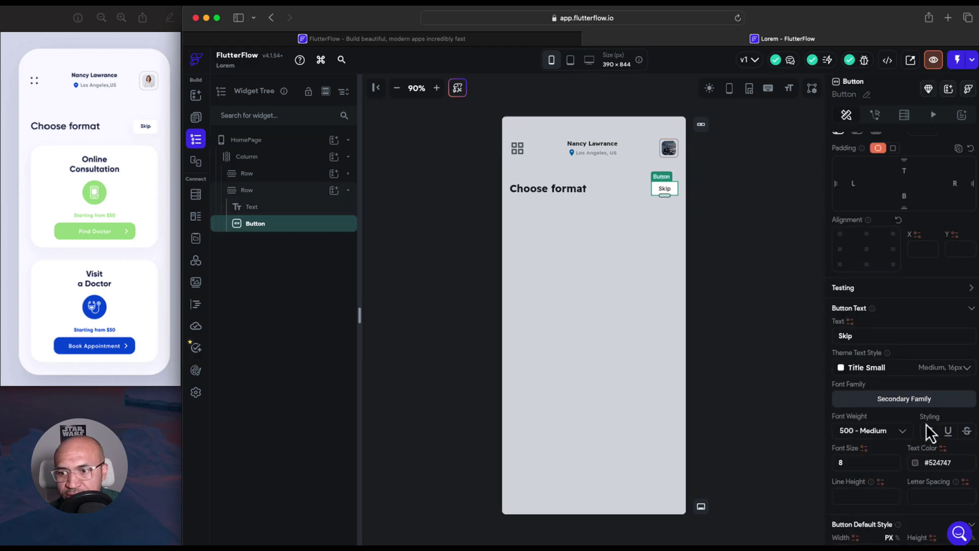
left_click(915, 463)
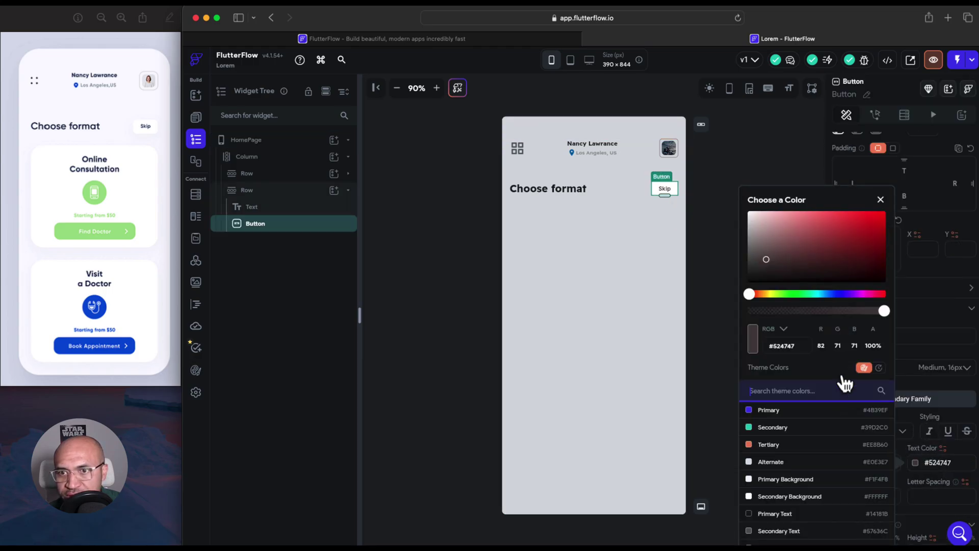
left_click(827, 295)
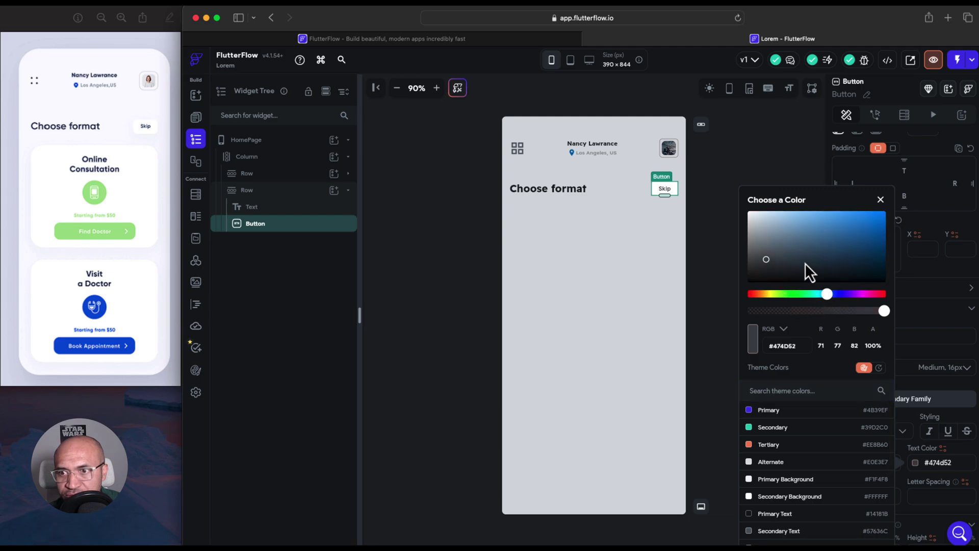
left_click(779, 243)
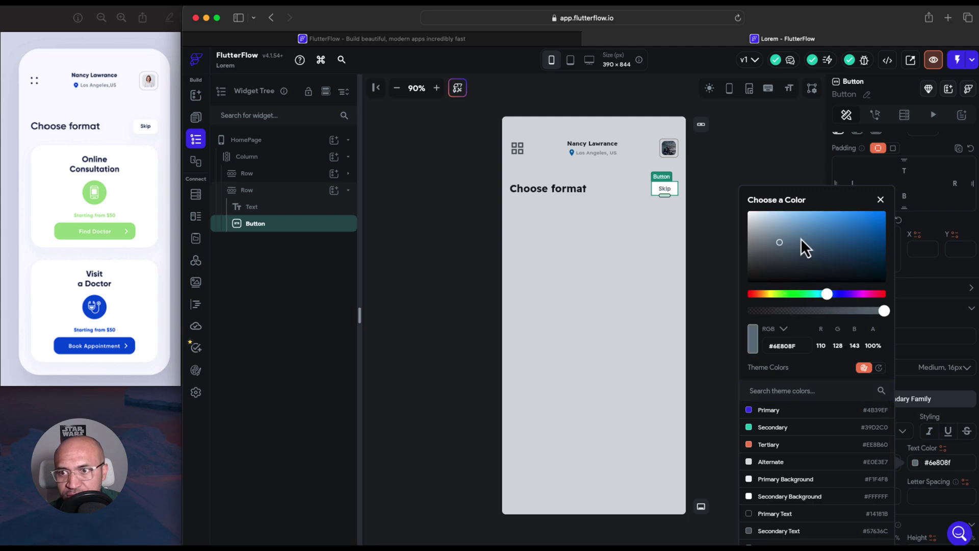
left_click(811, 269)
left_click(787, 276)
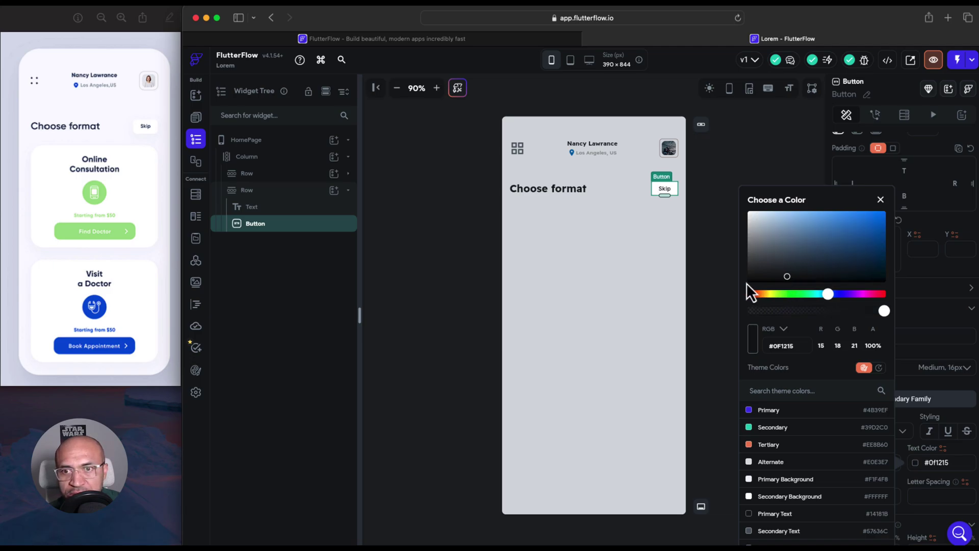
left_click(721, 283)
left_click(727, 281)
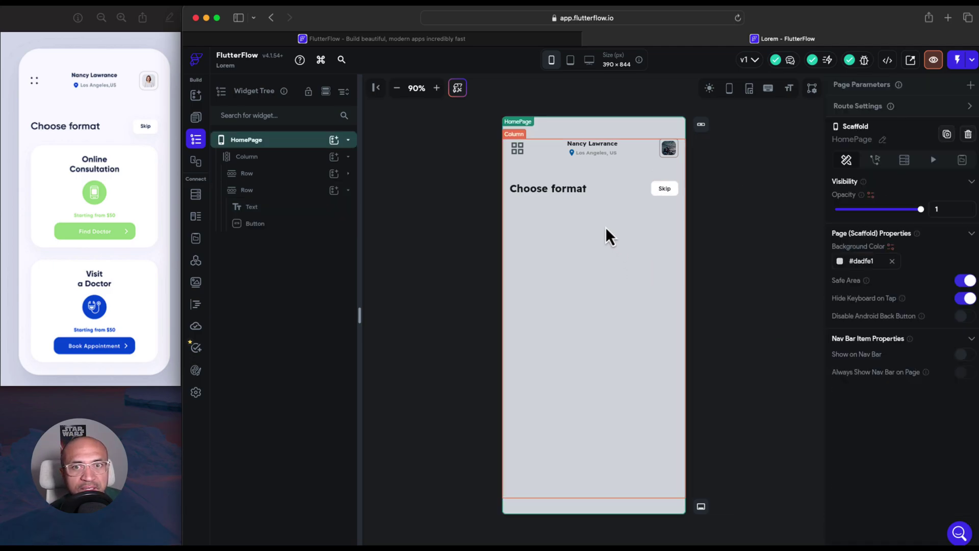
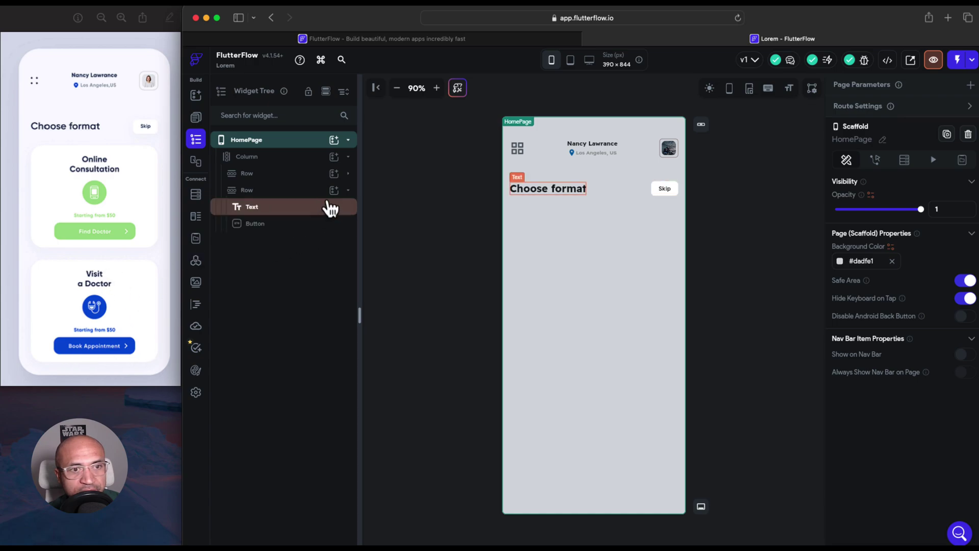
Collapse the second Row and insert a Container into the Column below it
left_click(348, 191)
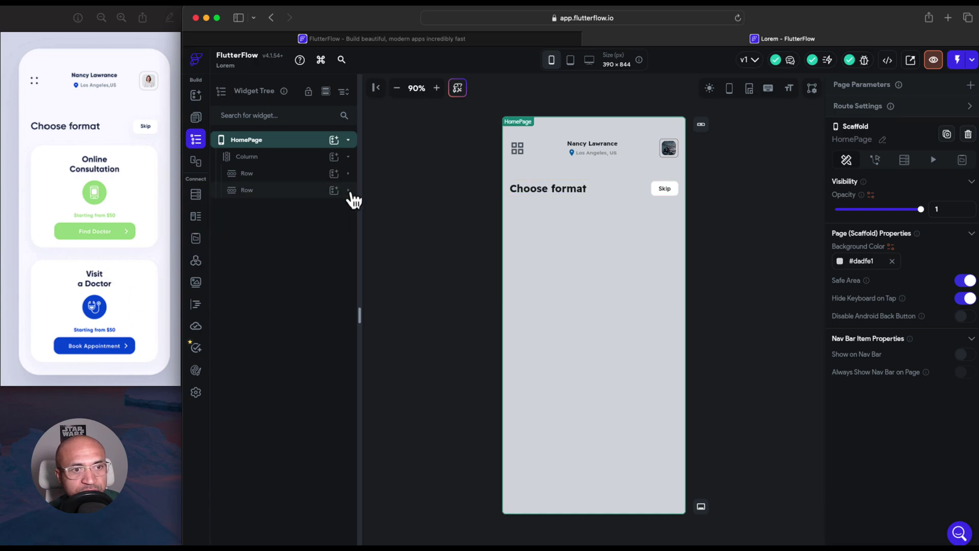
left_click(337, 157)
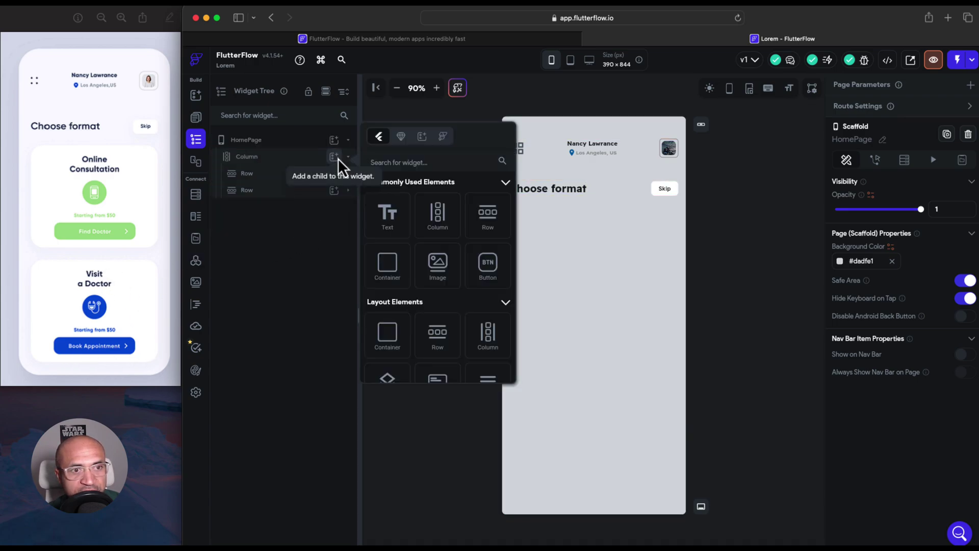
left_click(398, 274)
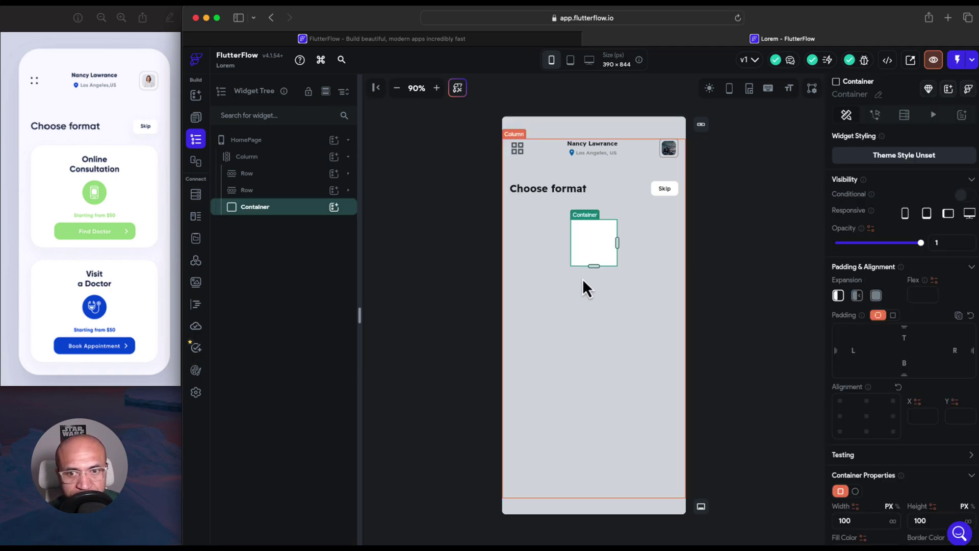
Resize the white card to about 333 by 239 and round all corners to 10
left_click_drag(594, 266, 671, 264)
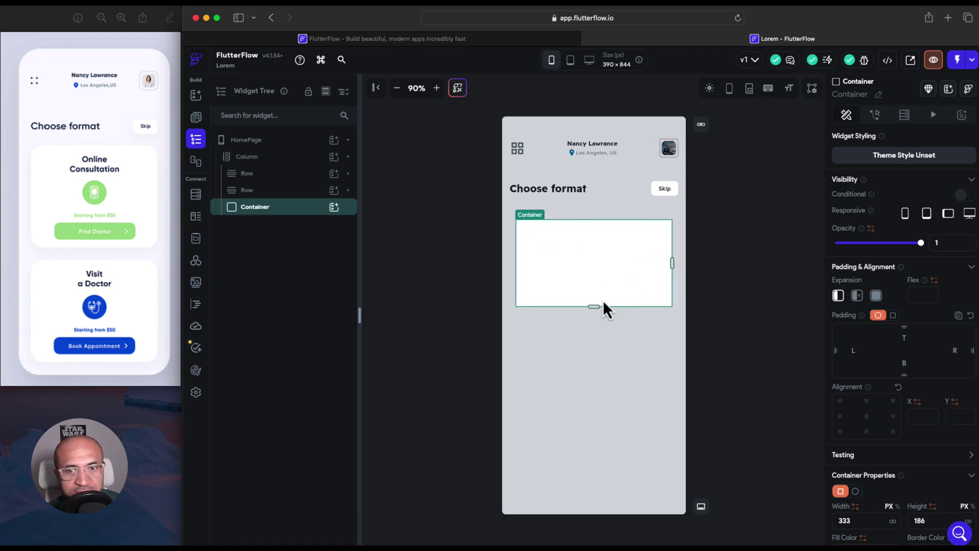
left_click_drag(592, 307, 595, 342)
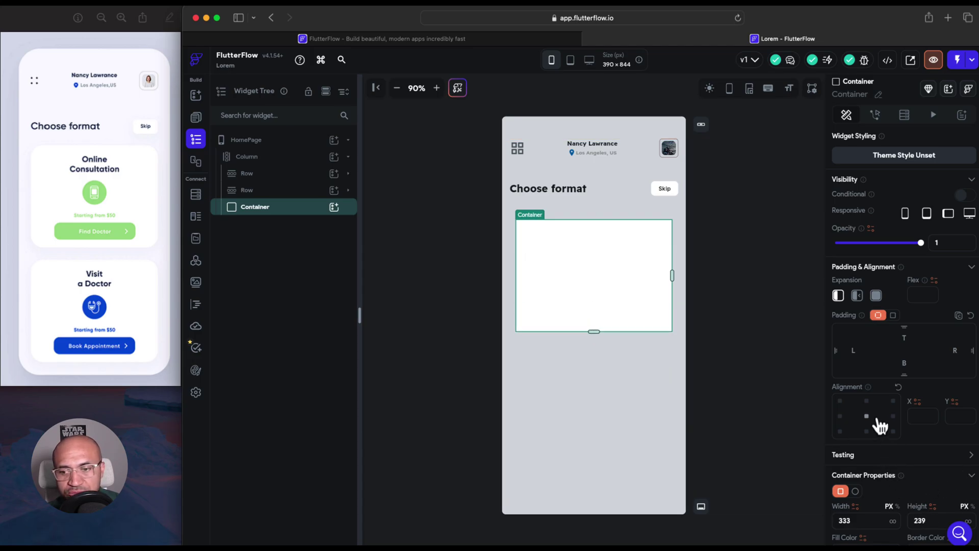
scroll(876, 418, "down", 8)
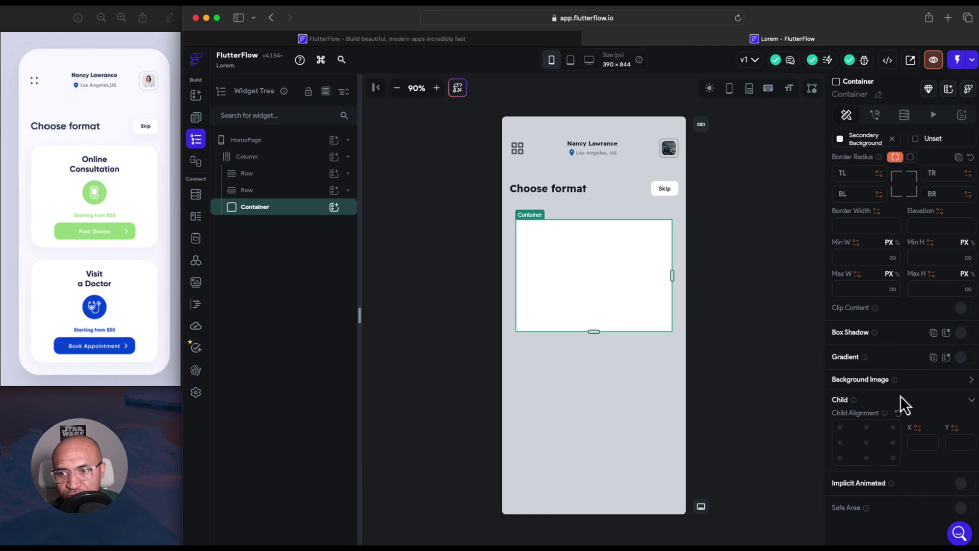
scroll(882, 357, "up", 1)
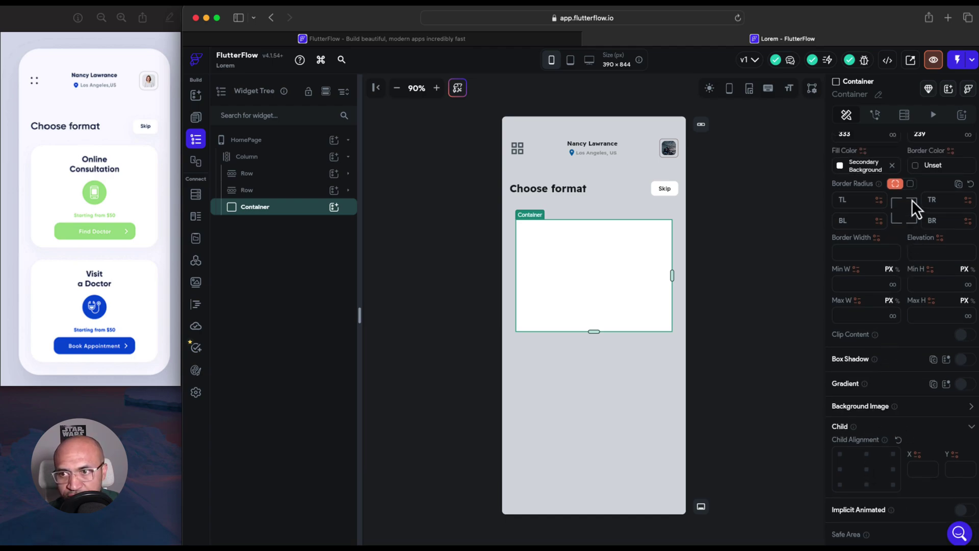
left_click(910, 184)
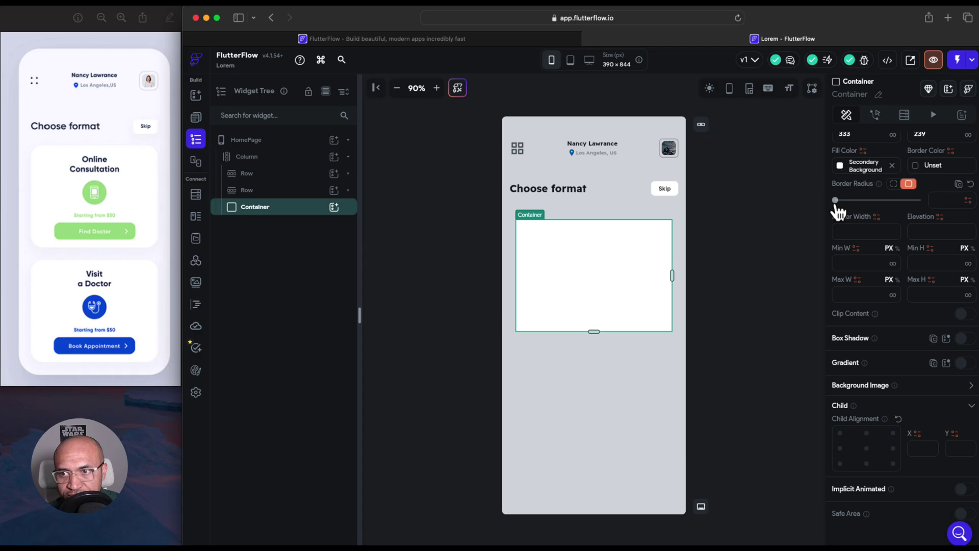
left_click_drag(835, 202, 869, 205)
Raise the card's uniform border radius from 10 to 12 and preview it on the canvas
left_click(768, 256)
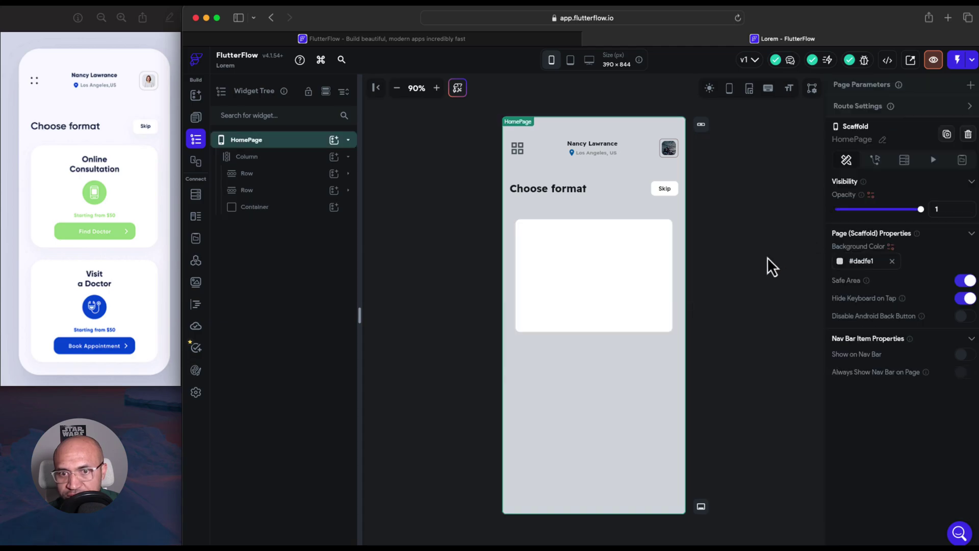
left_click(601, 308)
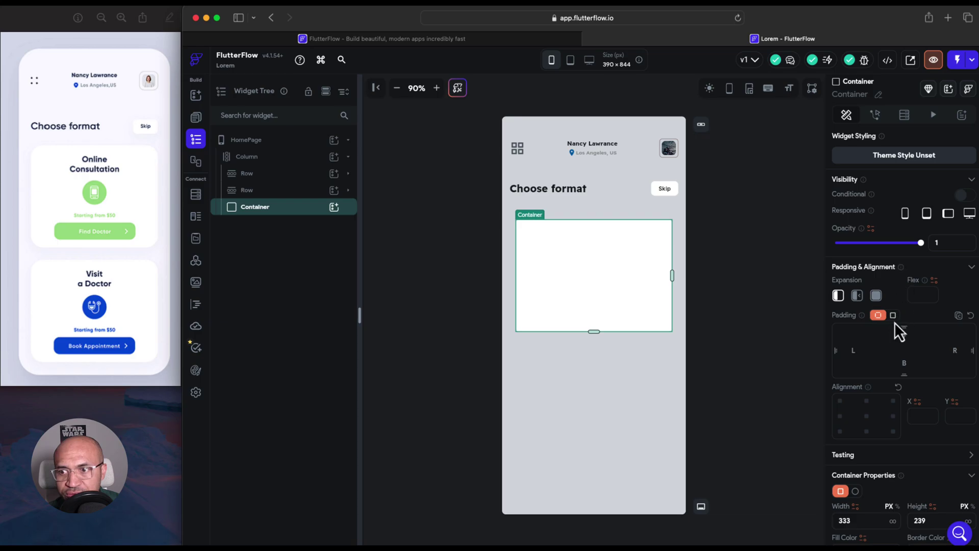
scroll(895, 316, "down", 3)
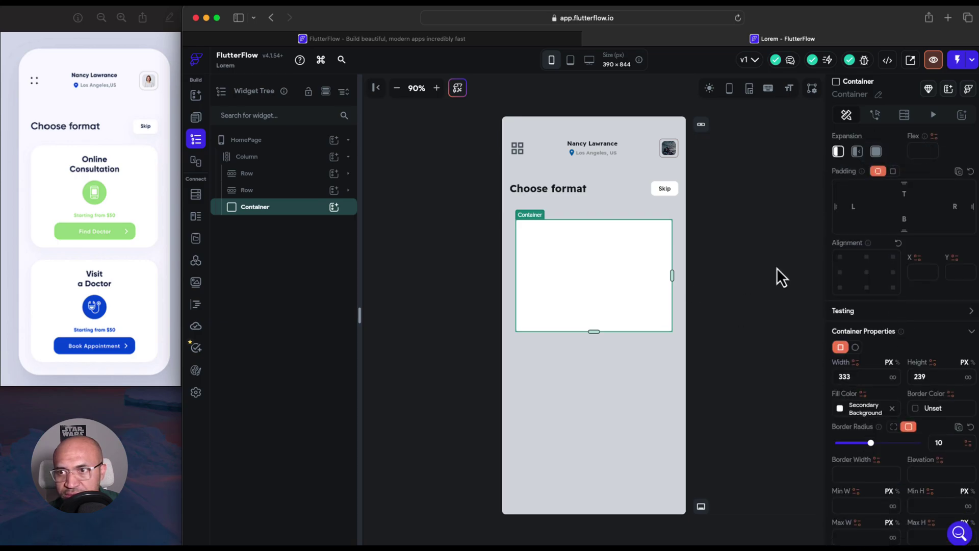
scroll(873, 252, "up", 3)
scroll(874, 252, "down", 5)
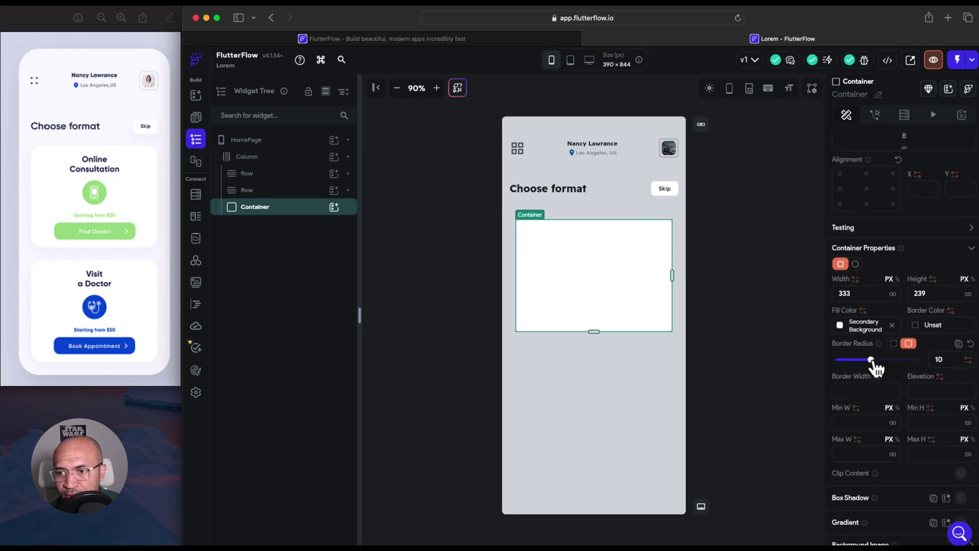
left_click_drag(871, 359, 878, 360)
left_click(792, 352)
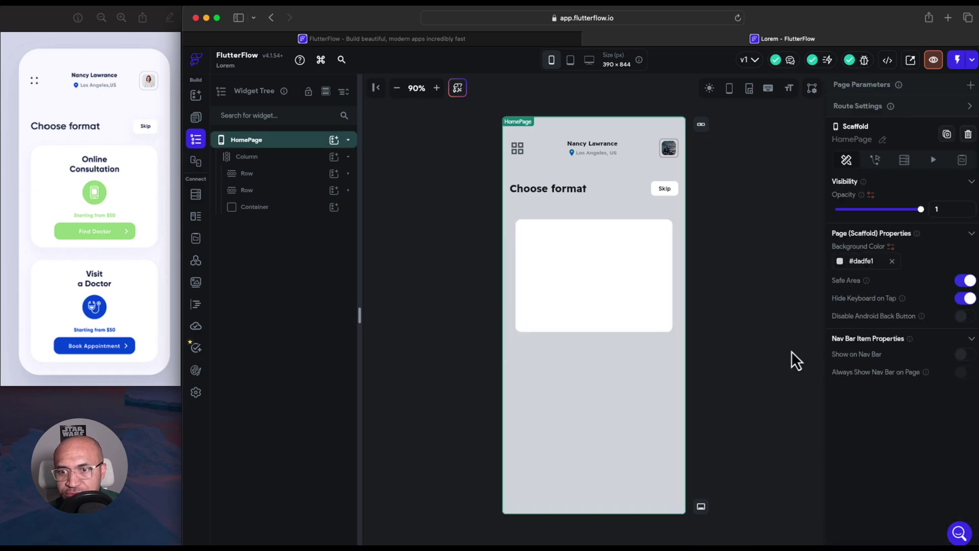
left_click(656, 326)
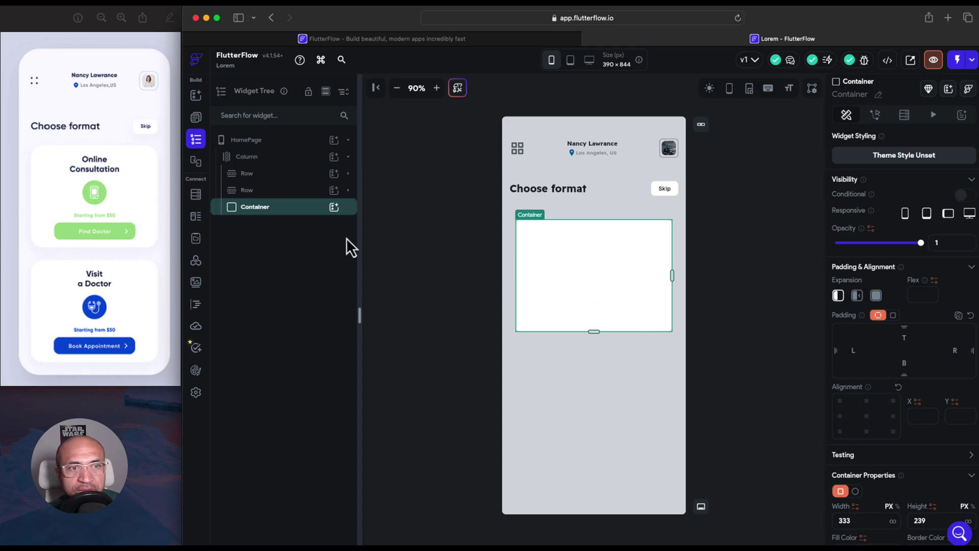
Put a Column inside the card and add a Hello World text to it
left_click(334, 207)
left_click(433, 277)
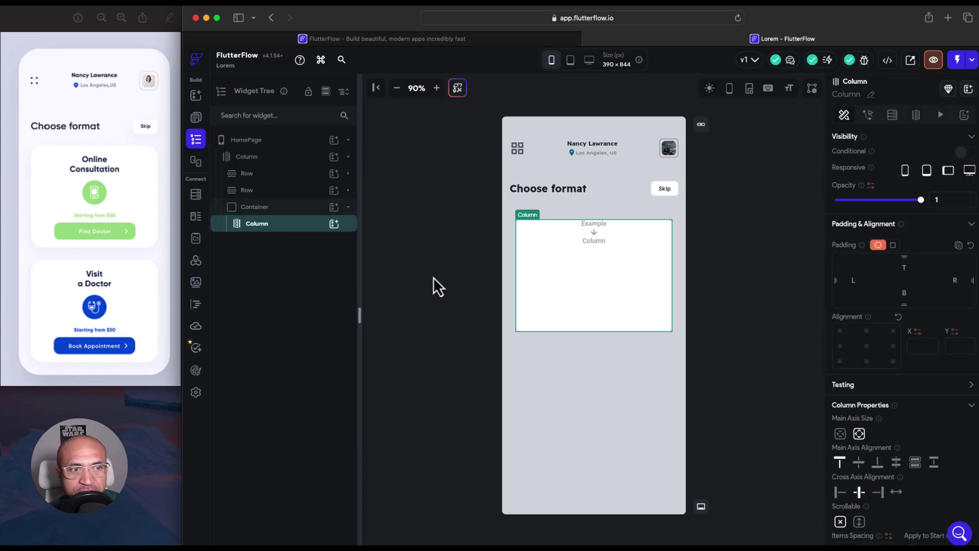
left_click(334, 225)
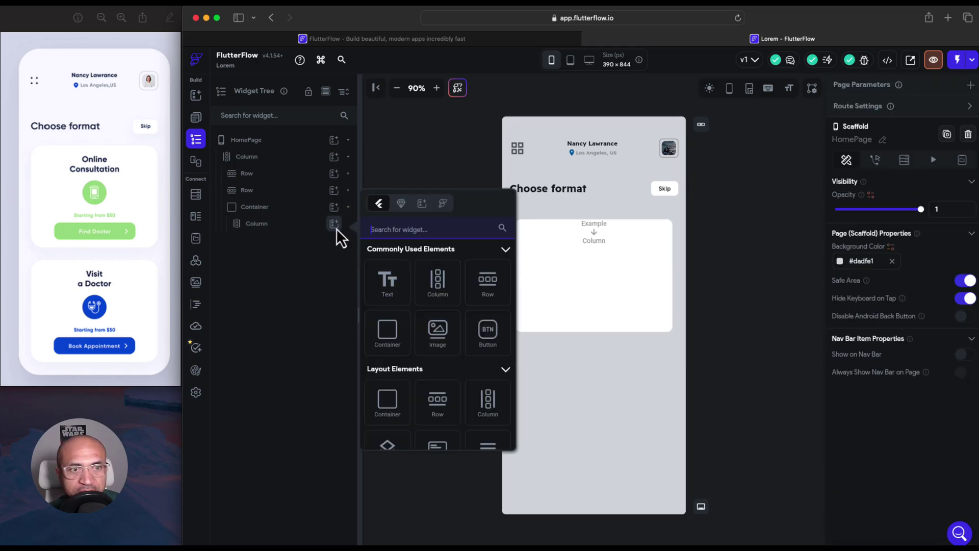
left_click(390, 280)
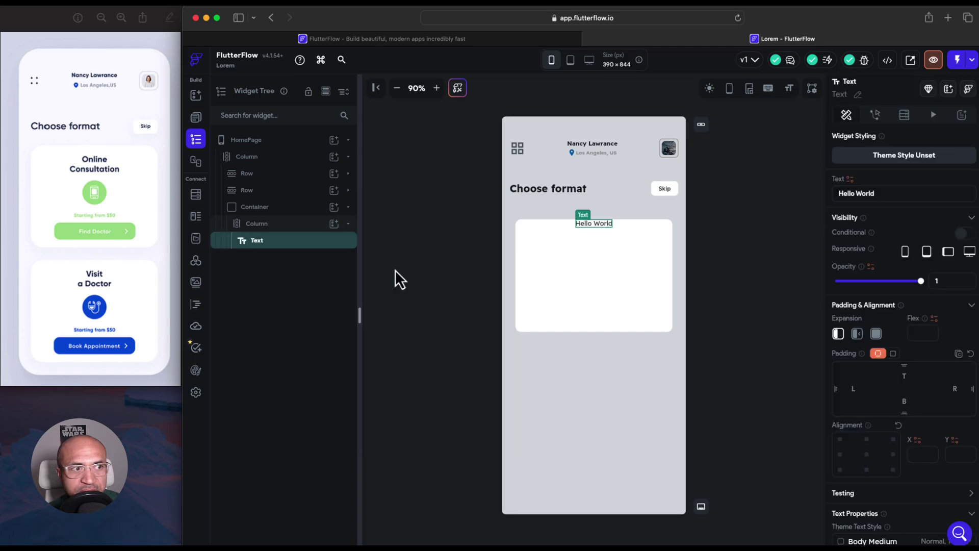
Add a small container holding a gear Icon, then a second Hello World text below it
left_click(334, 225)
left_click(401, 340)
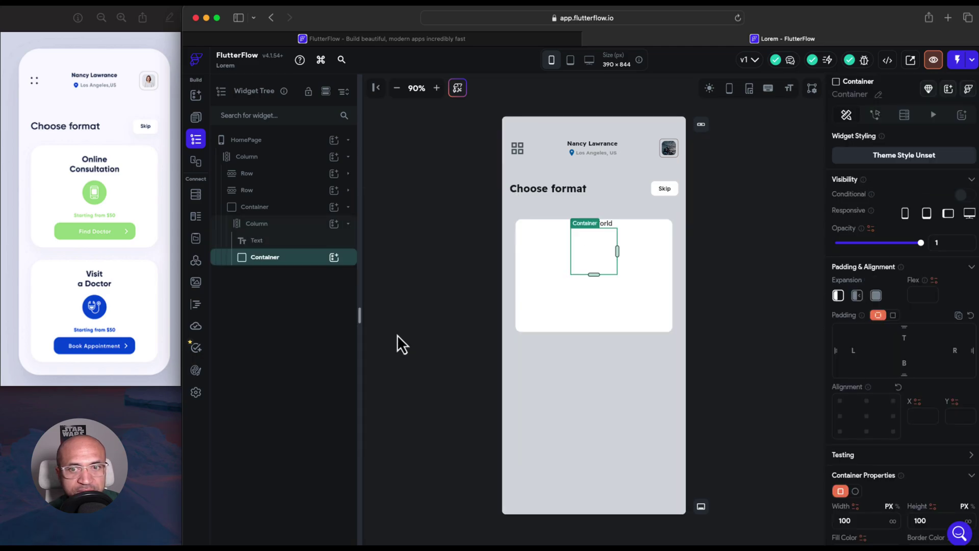
left_click(334, 257)
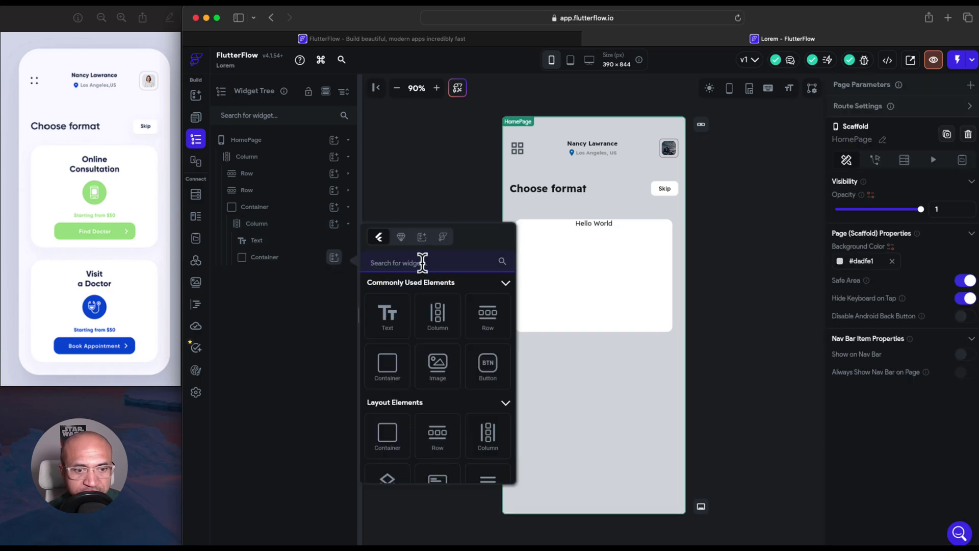
type("Icon")
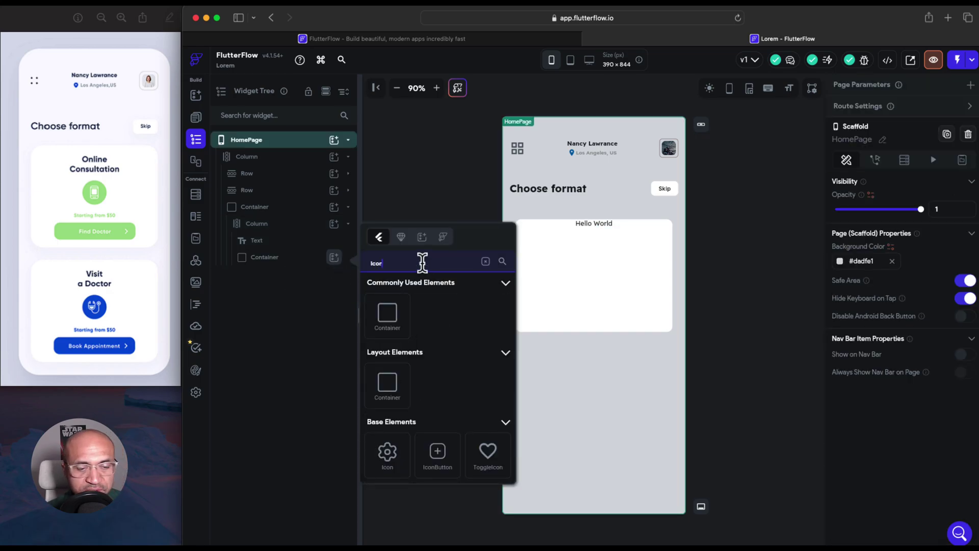
left_click(390, 459)
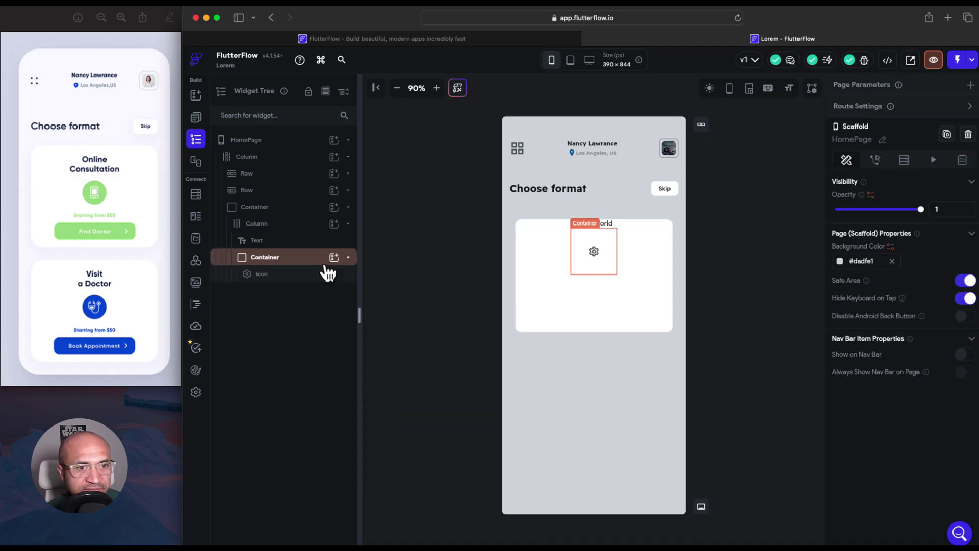
left_click(348, 258)
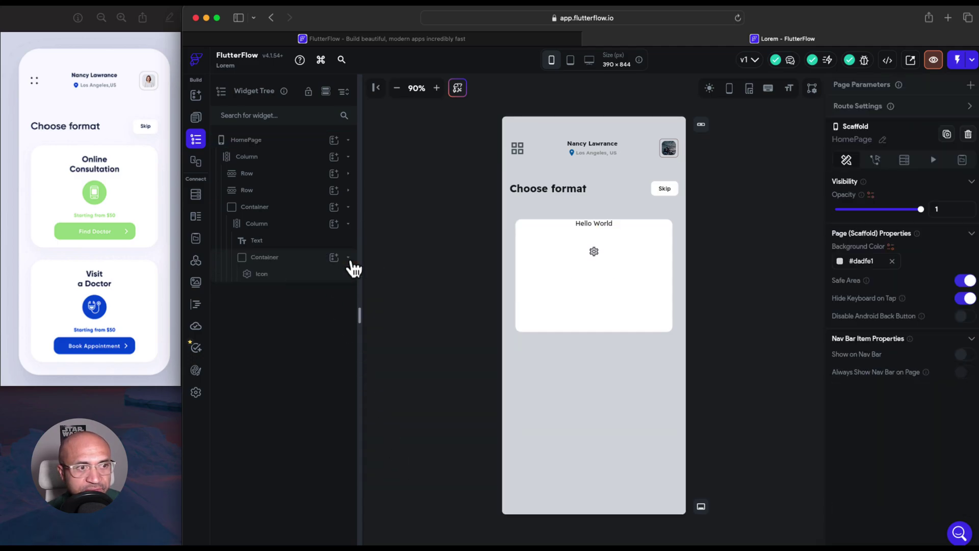
left_click(334, 224)
left_click(386, 279)
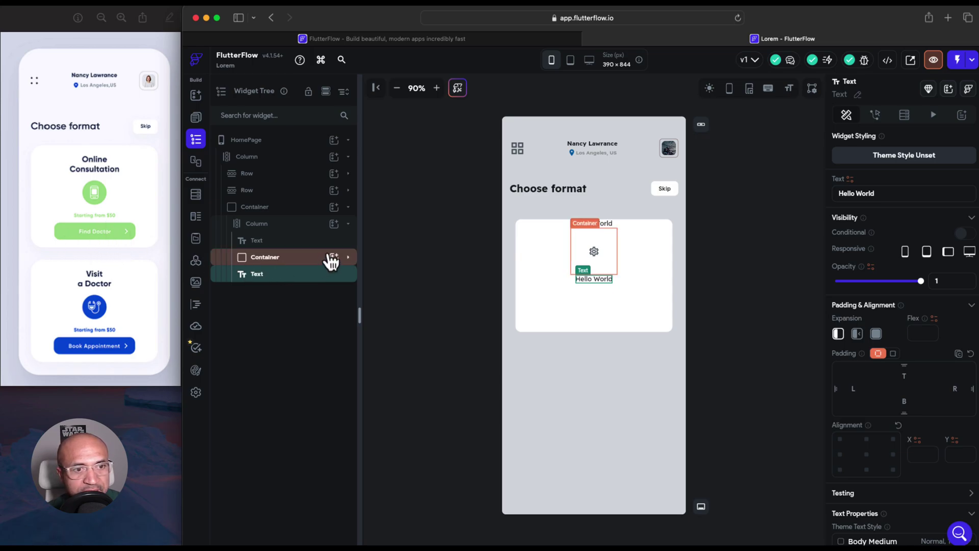
Add another container to the card's inner column with a Row inside it
left_click(334, 224)
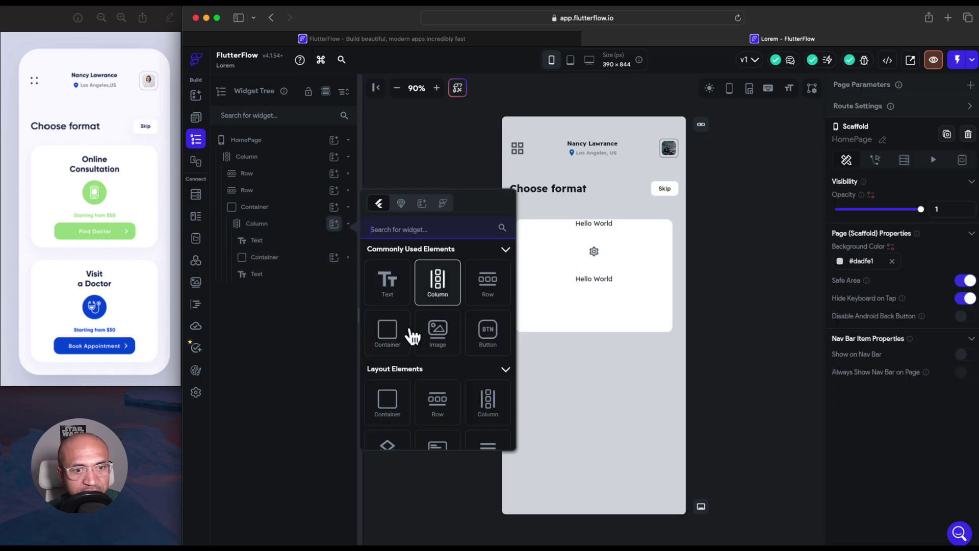
left_click(388, 332)
left_click(334, 291)
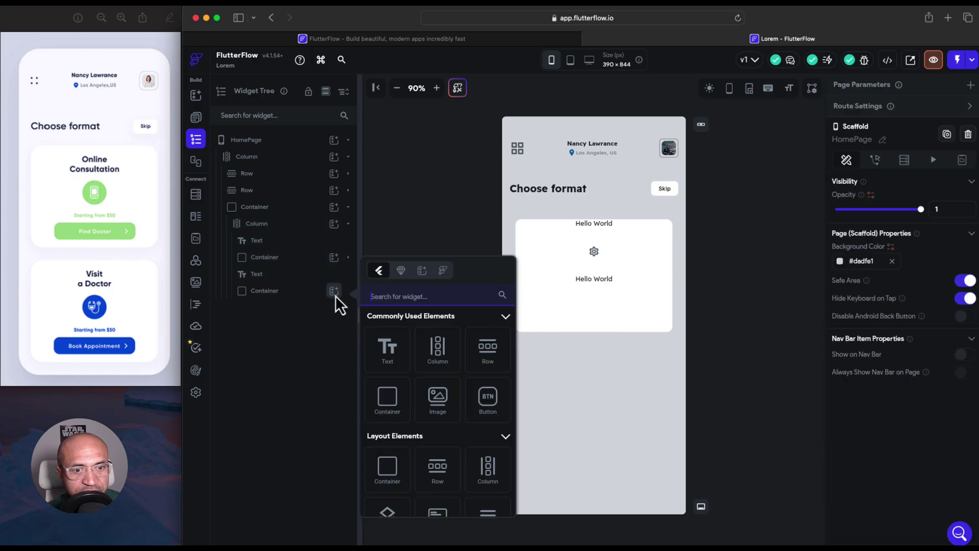
left_click(479, 363)
Fill the bottom row with a gear icon and a Hello World text, placing the text first
left_click(334, 308)
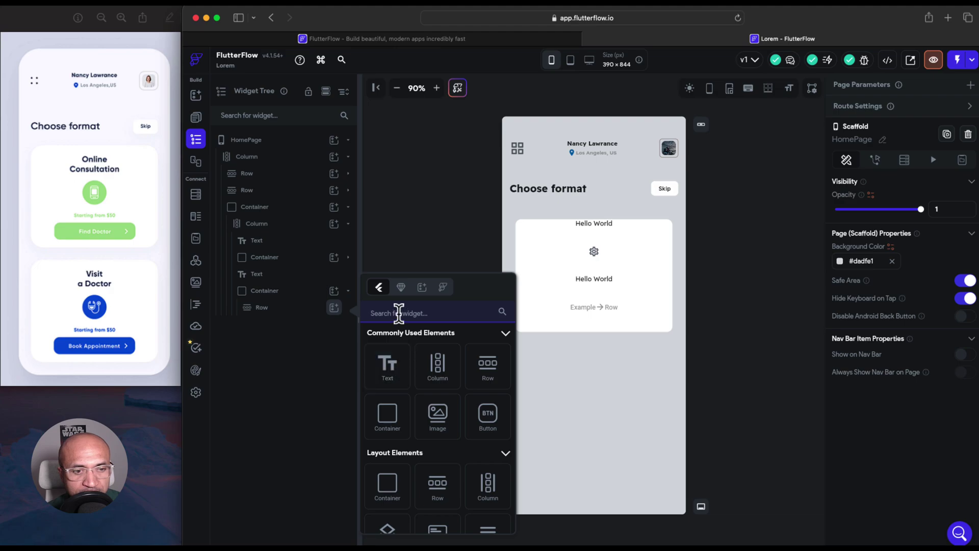
type("te")
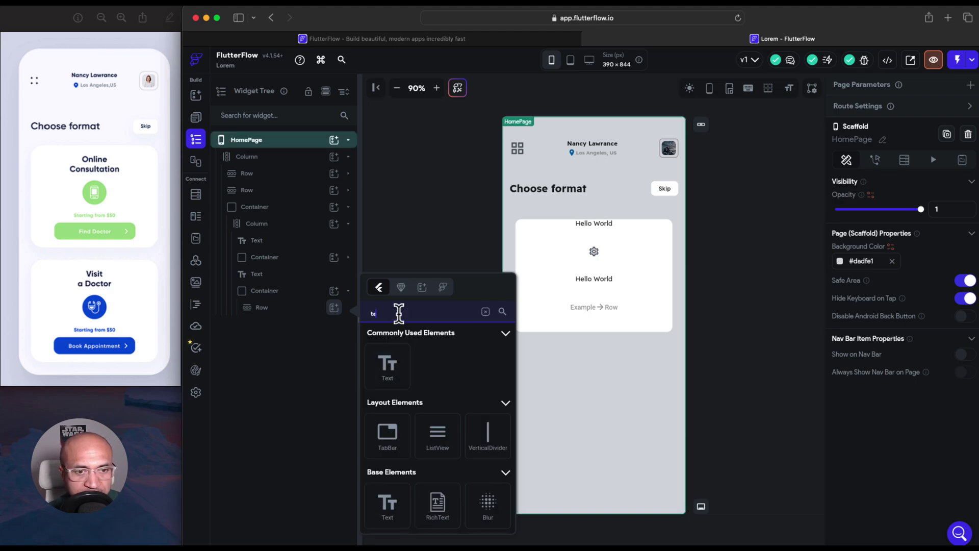
key("BackSpace")
key("BackSpace")
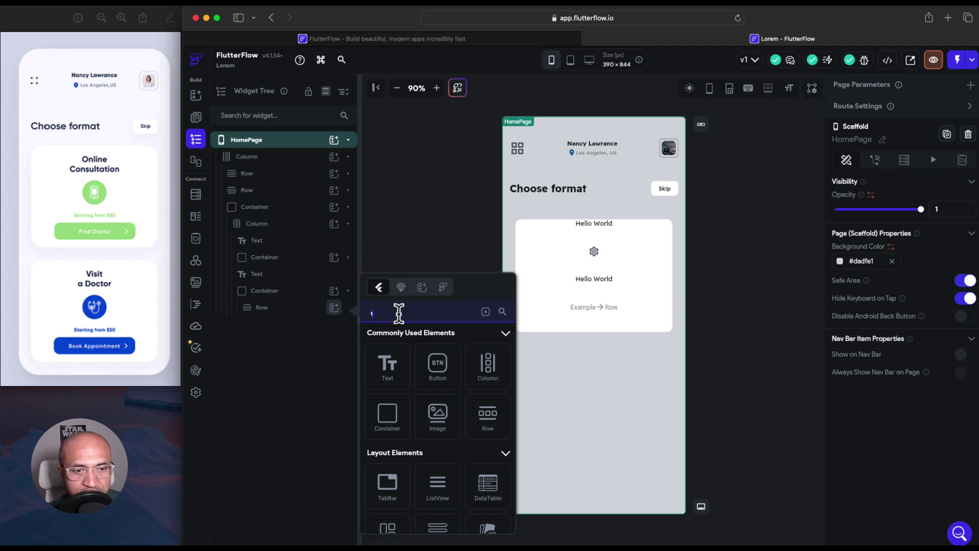
key("BackSpace")
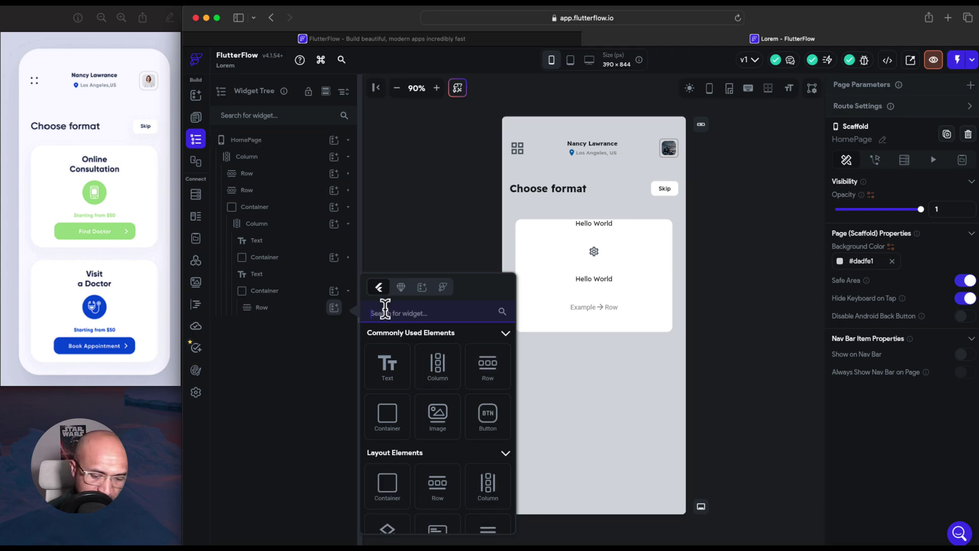
type("i")
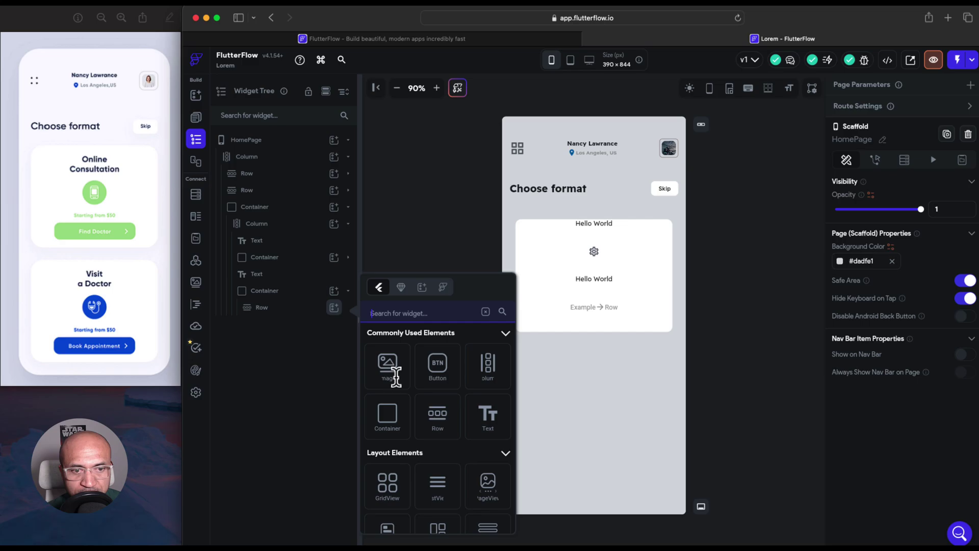
type("Icon")
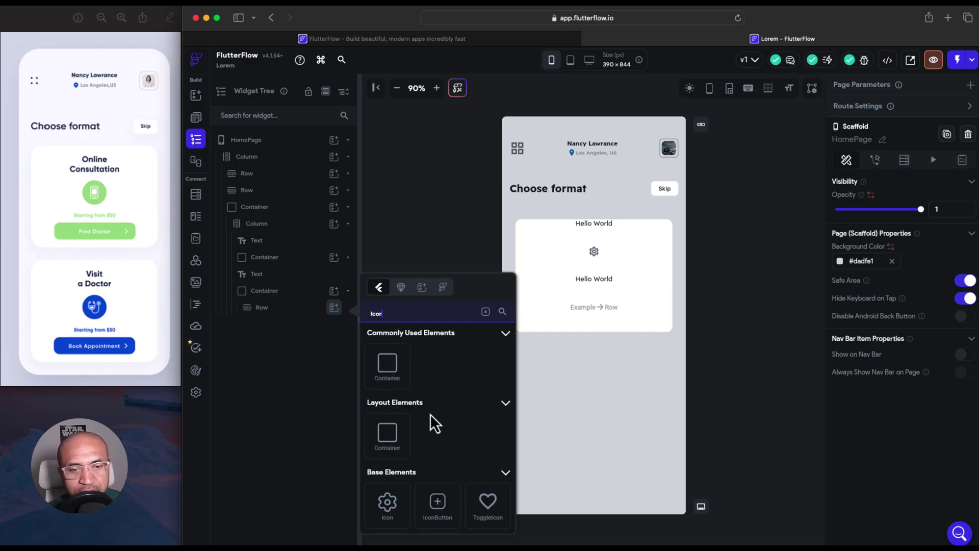
left_click(388, 502)
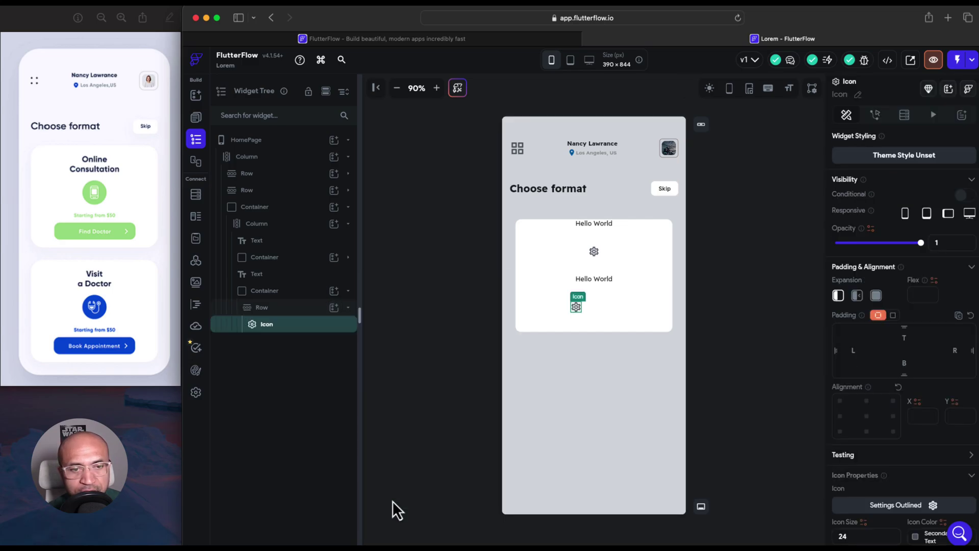
left_click(335, 308)
left_click(384, 366)
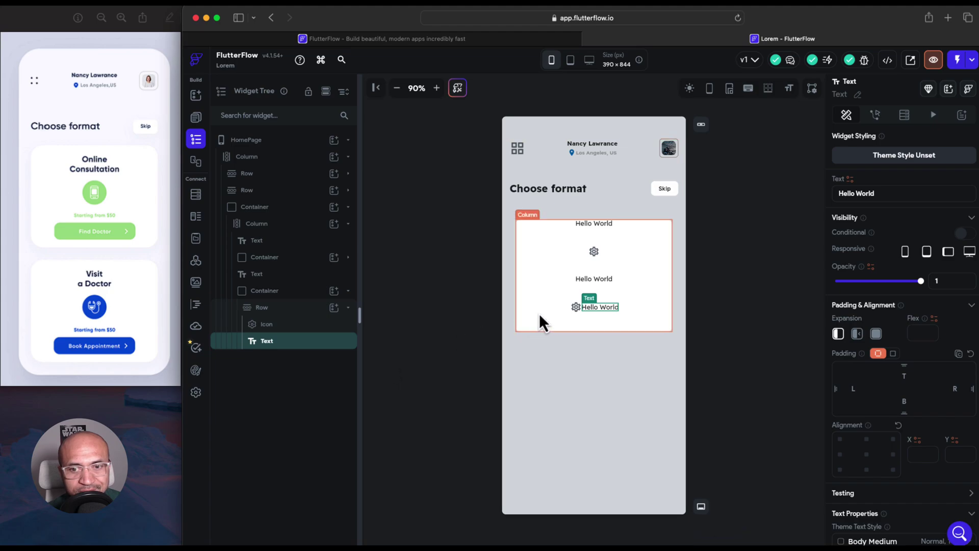
left_click_drag(298, 342, 295, 321)
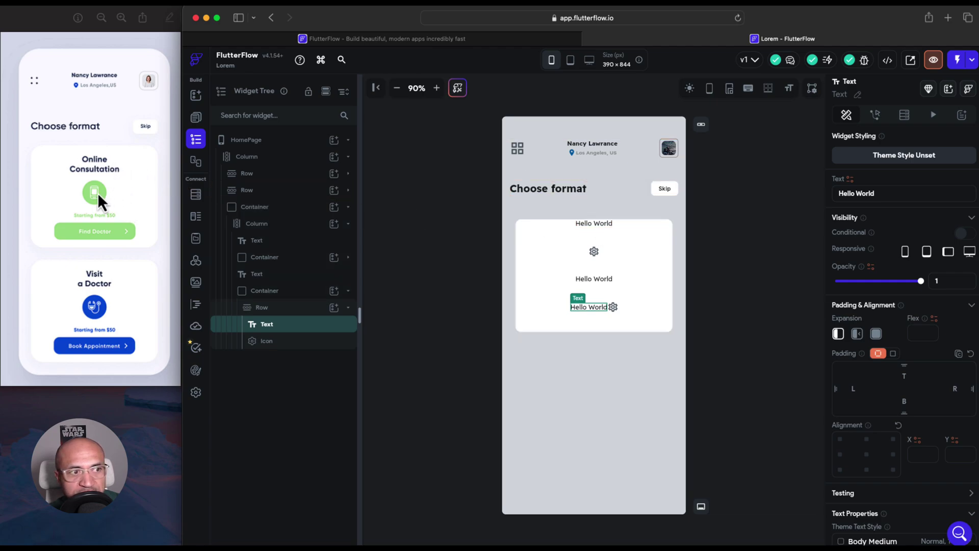
left_click(587, 258)
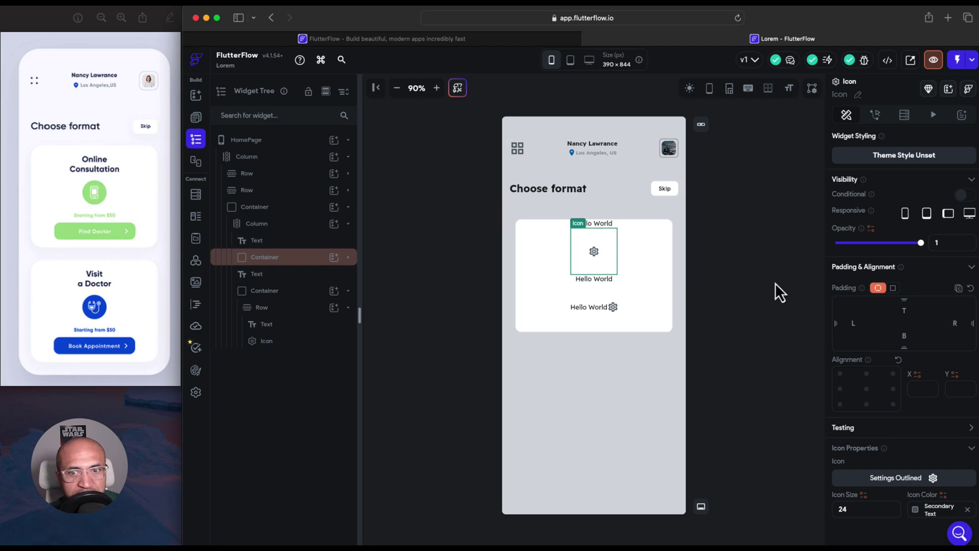
left_click(586, 280)
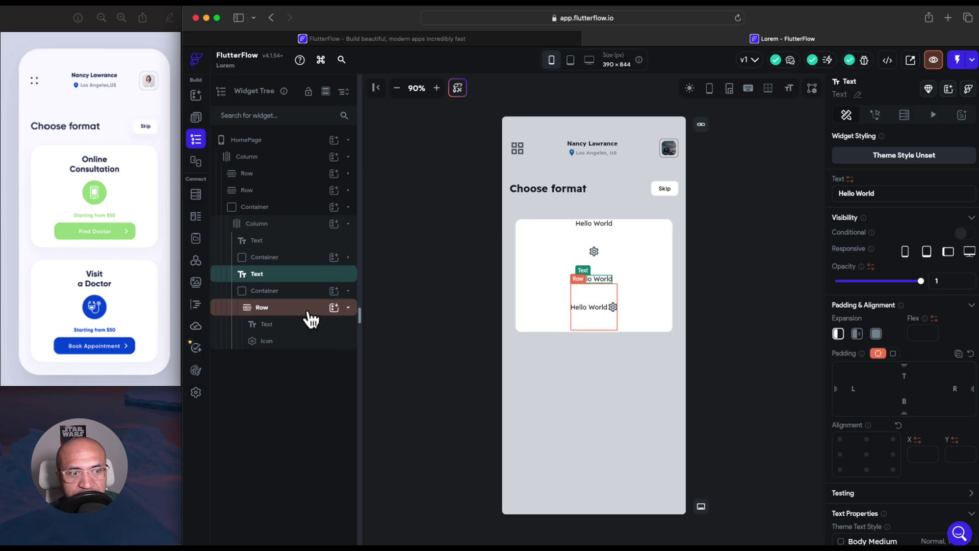
Set the card's inner column main-axis alignment to spread its children vertically down the card
left_click(306, 292)
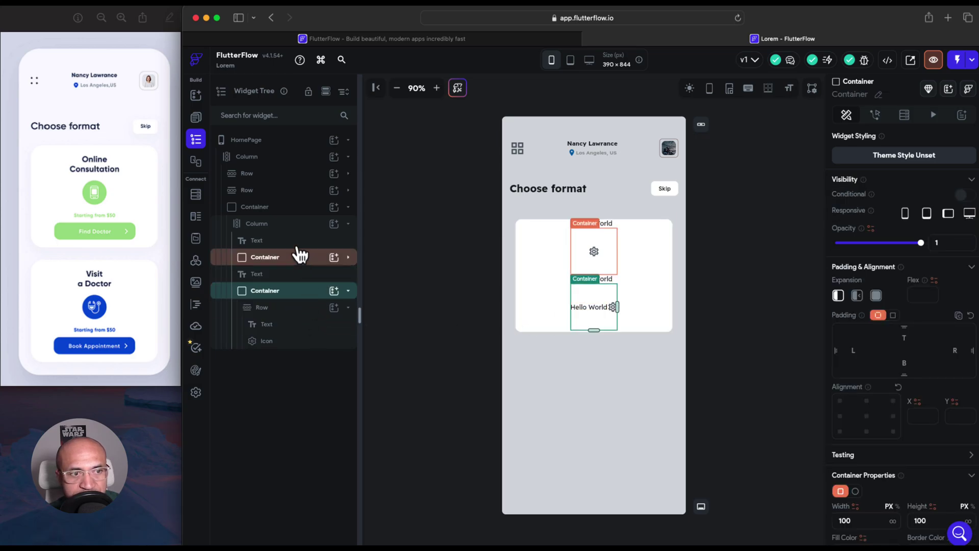
left_click(294, 229)
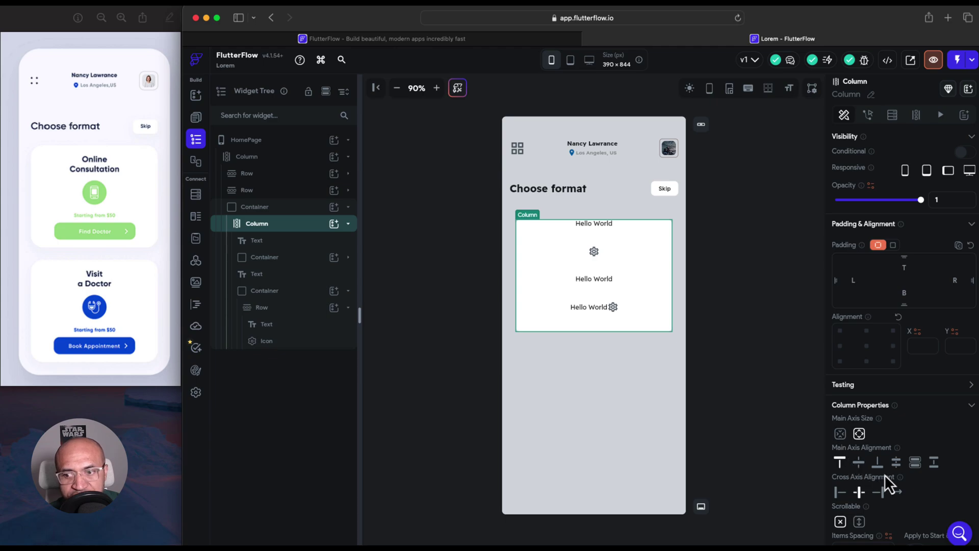
left_click(896, 464)
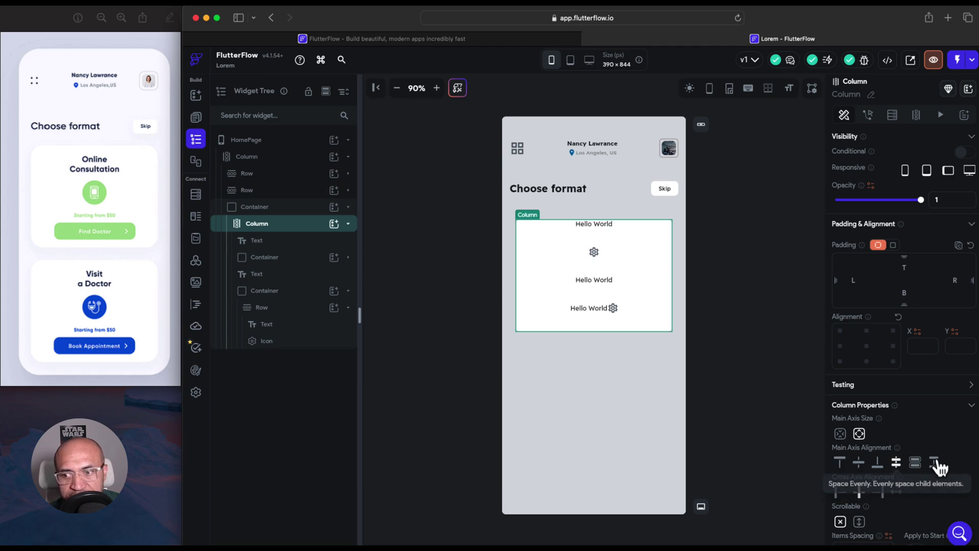
left_click(896, 462)
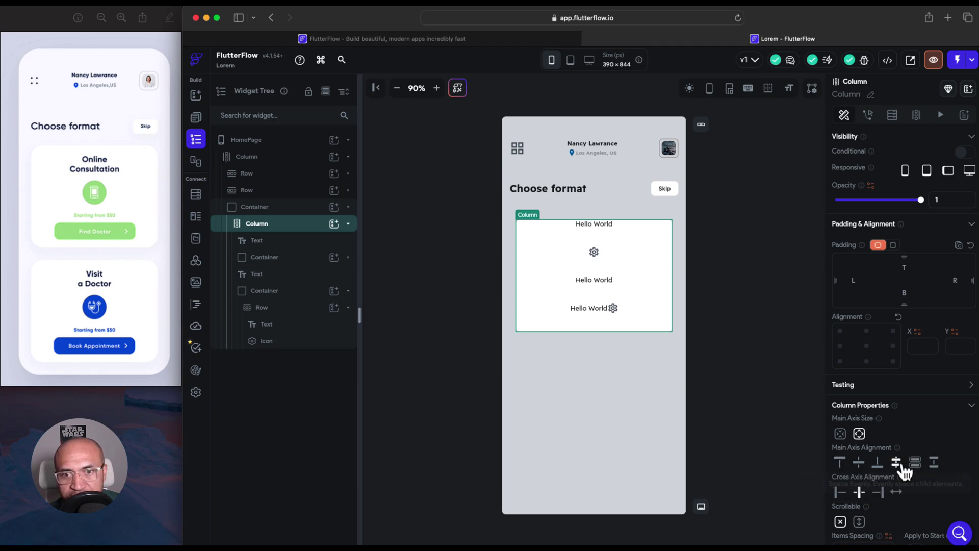
left_click(599, 228)
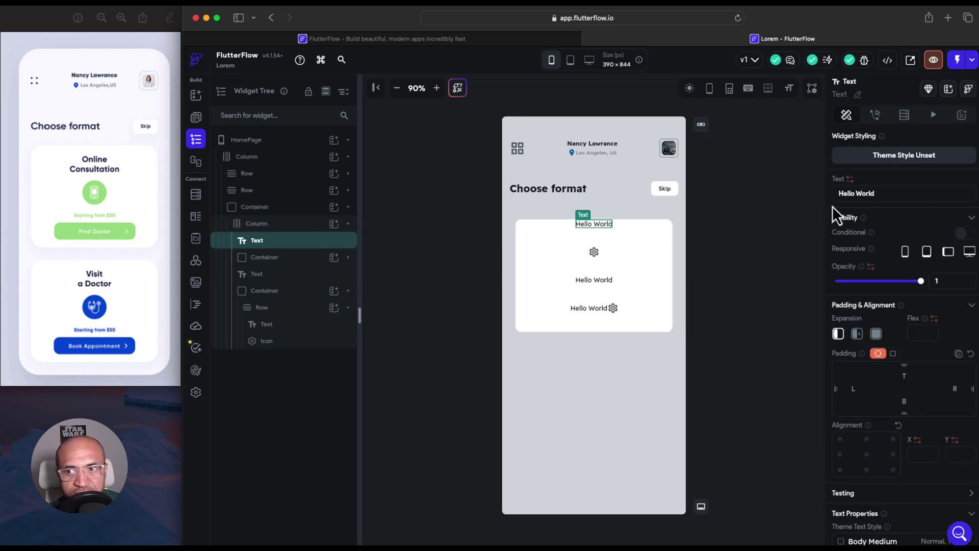
Replace the top heading's Hello World text with 'Online Consultation'
left_click_drag(876, 193, 829, 191)
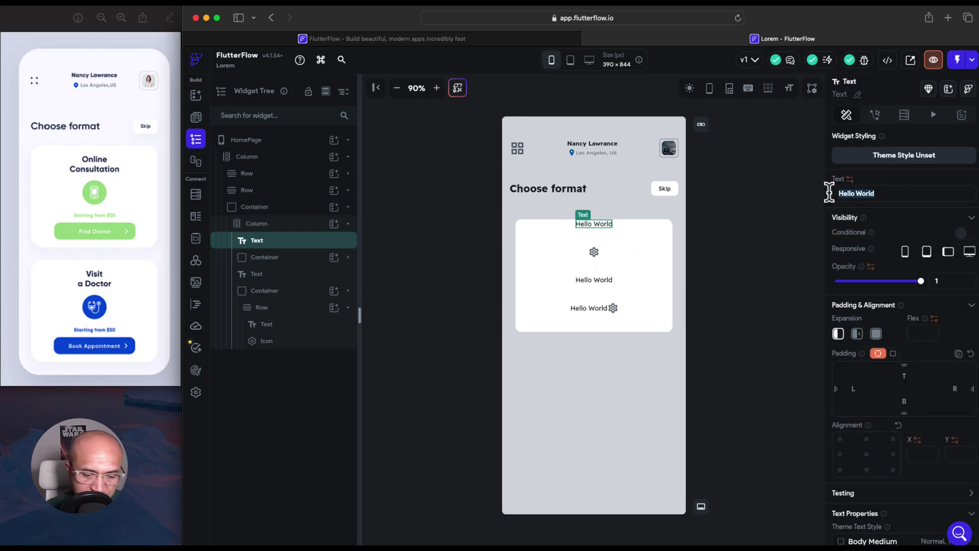
type("On")
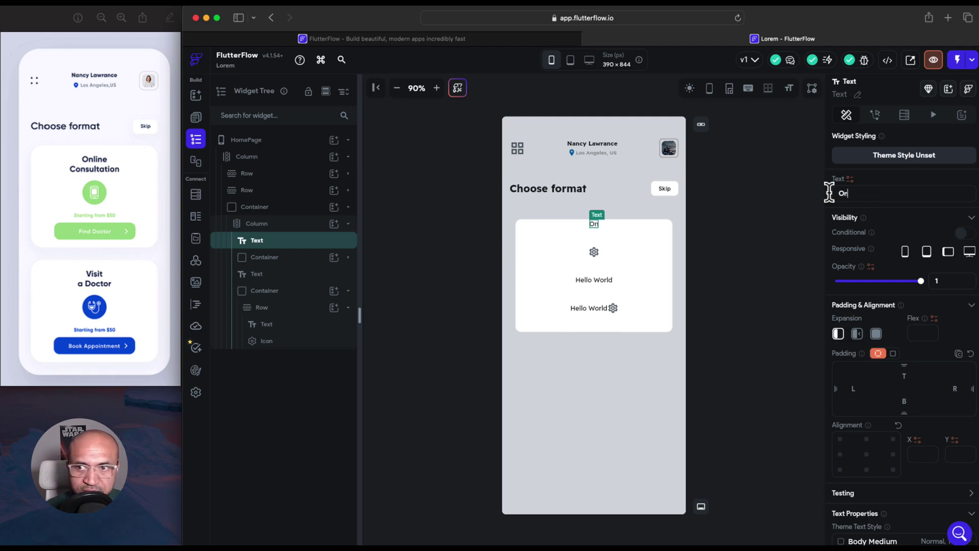
type("line Co")
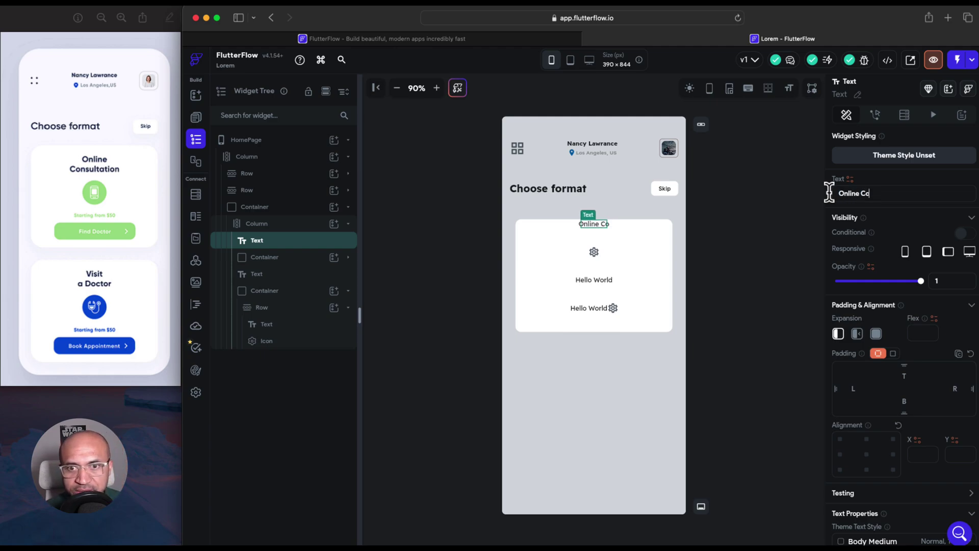
type("nsultation")
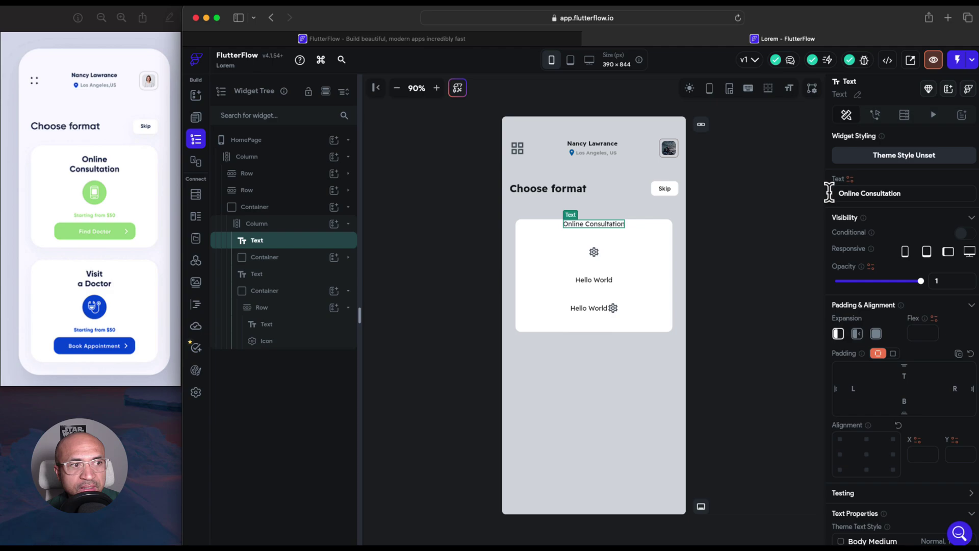
left_click(597, 256)
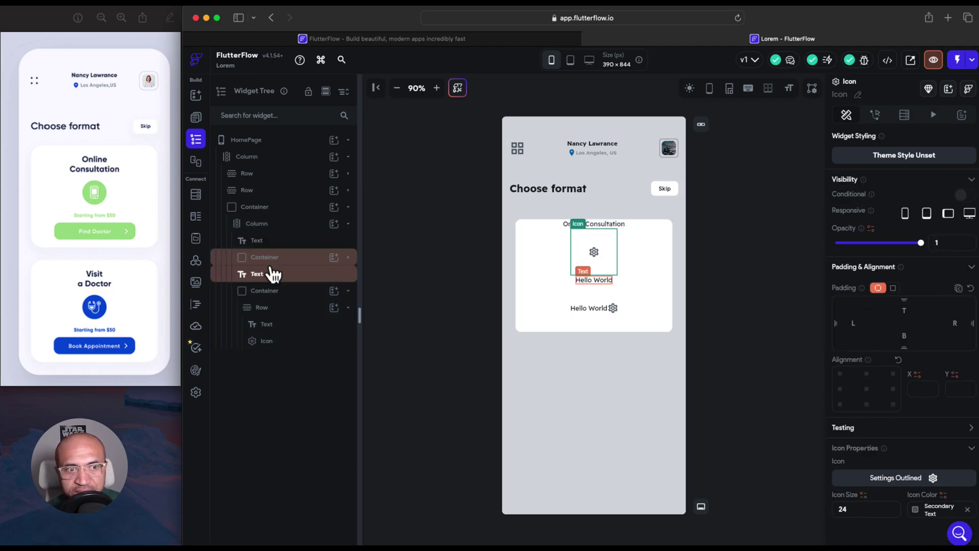
scroll(897, 408, "down", 1)
scroll(893, 413, "up", 1)
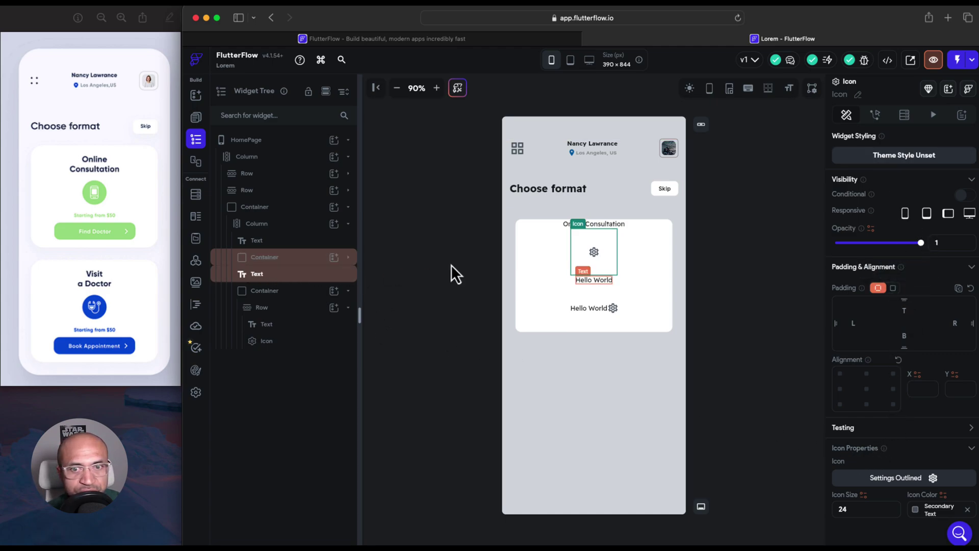
Turn the icon's container into a circle filled with purple #5c3be1
left_click(348, 257)
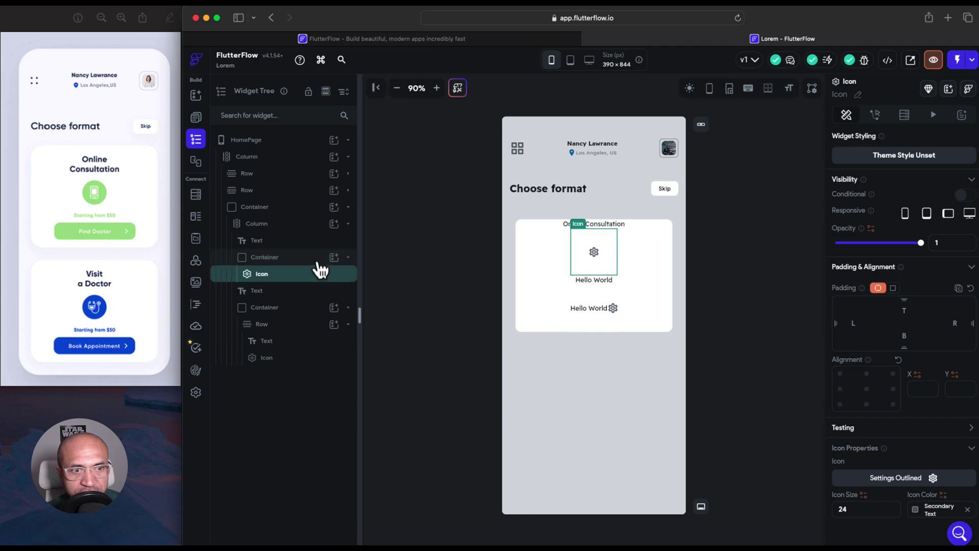
left_click(317, 261)
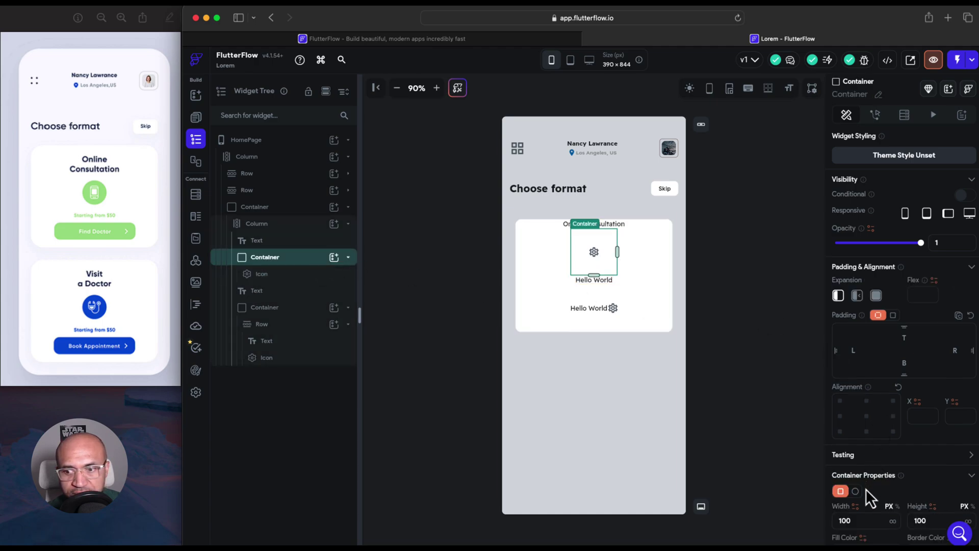
left_click(855, 491)
scroll(856, 440, "down", 3)
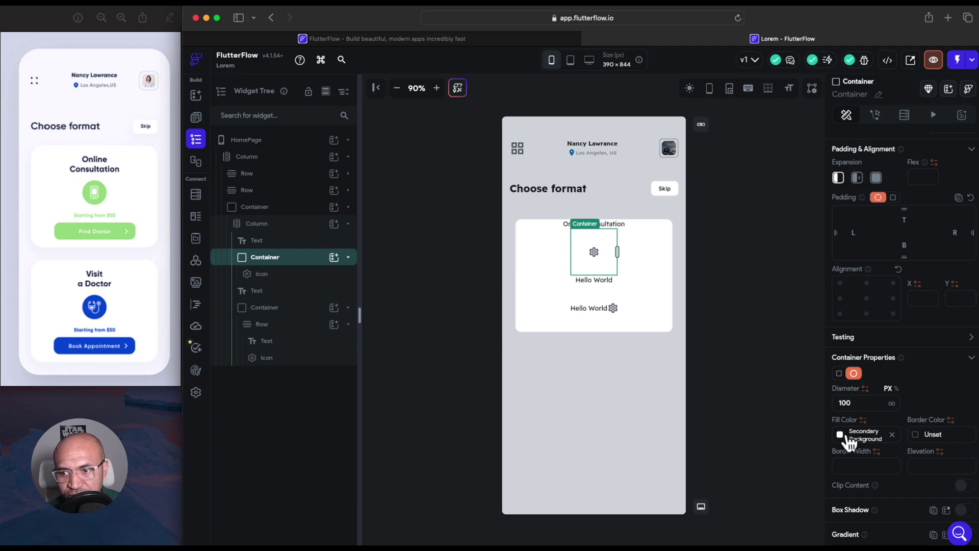
left_click(842, 436)
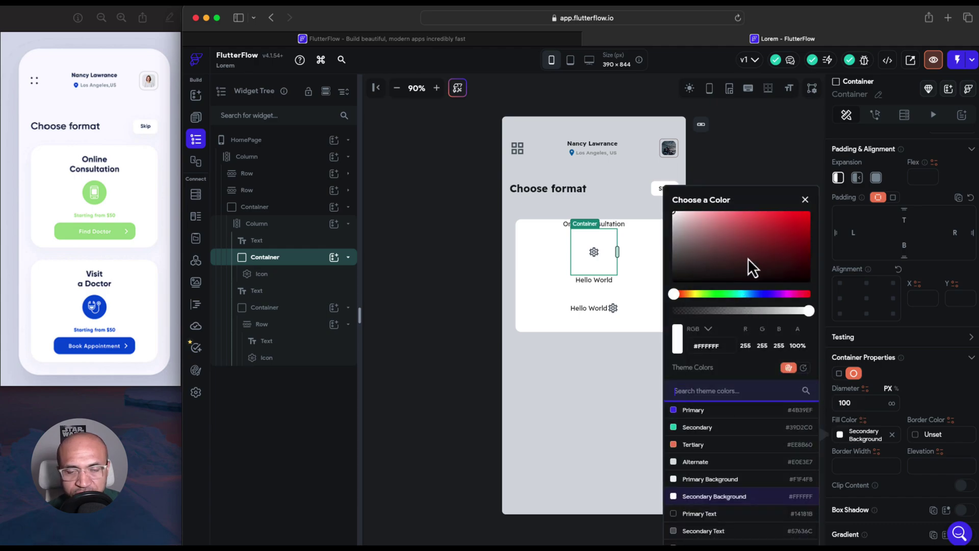
left_click(779, 243)
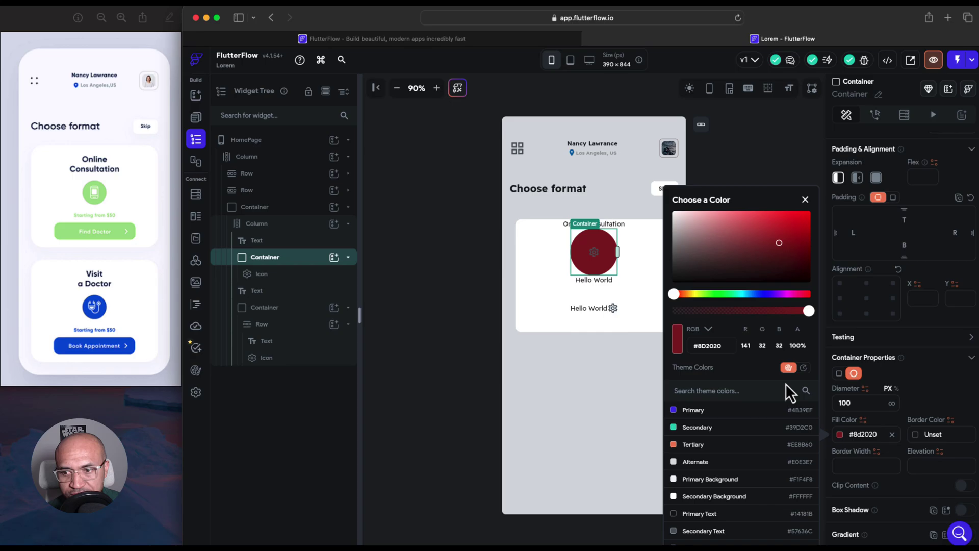
left_click(643, 377)
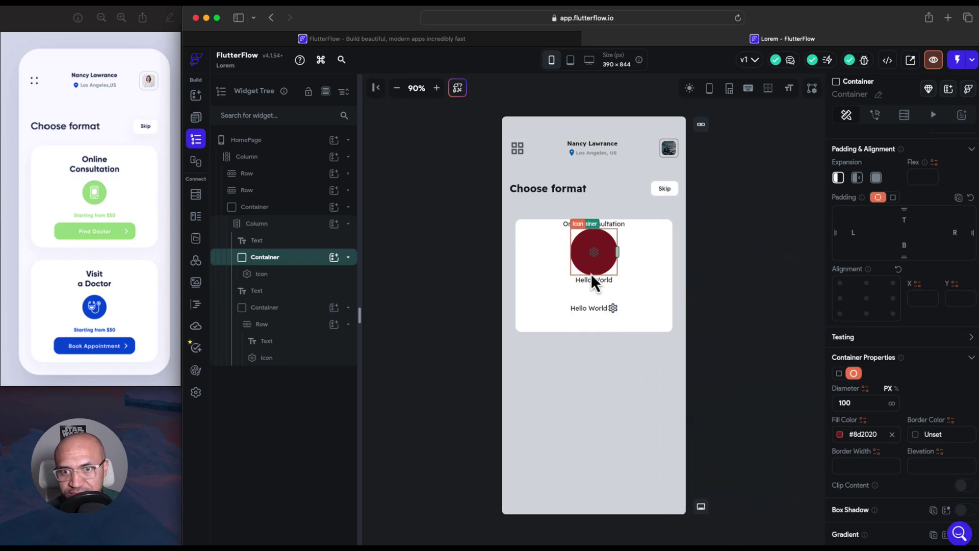
left_click(841, 434)
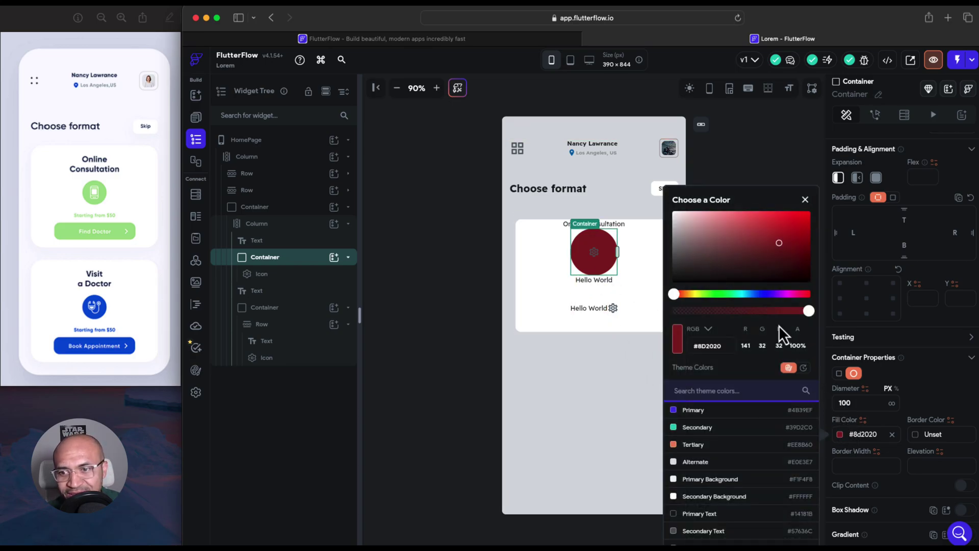
left_click(768, 294)
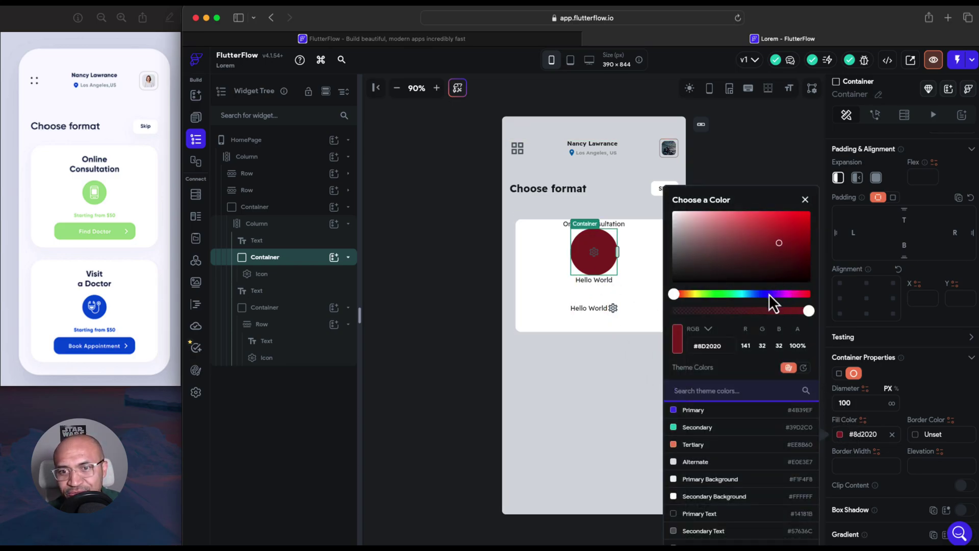
left_click(775, 219)
left_click(653, 359)
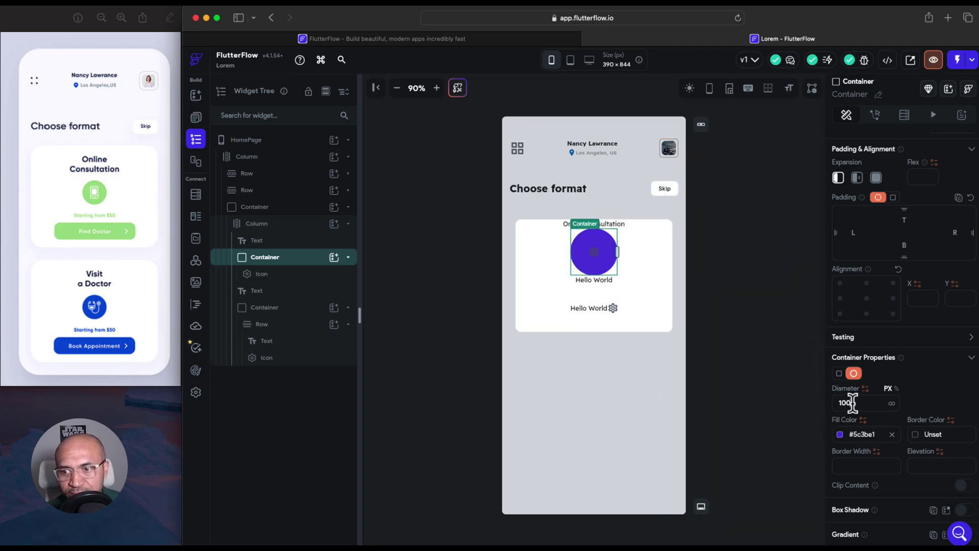
Set the circle's diameter to 51 and centre its content
key("Up")
key("Down")
key("Down")
key("Down")
key("Down")
key("Down")
key("Down")
key("Down")
key("Down")
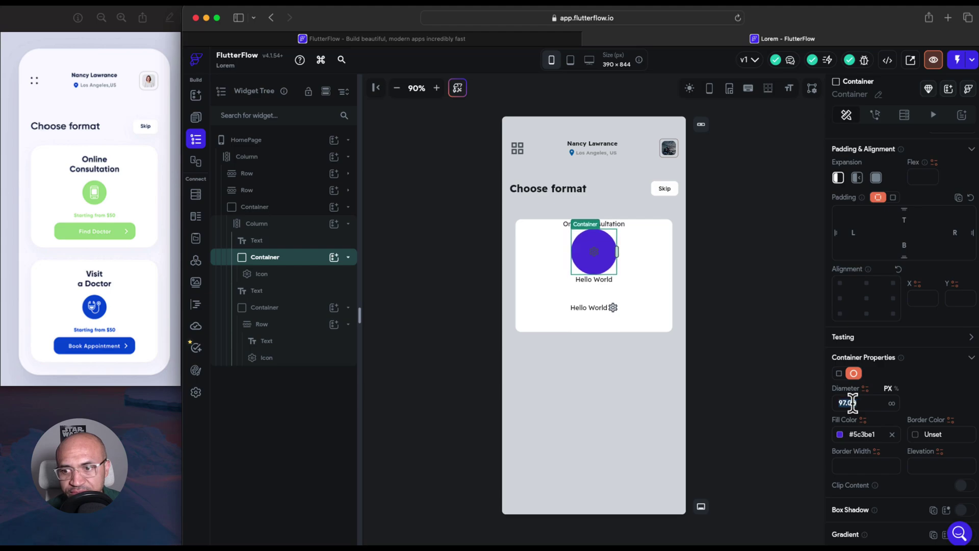
key("Down")
key("Down")
key("Down")
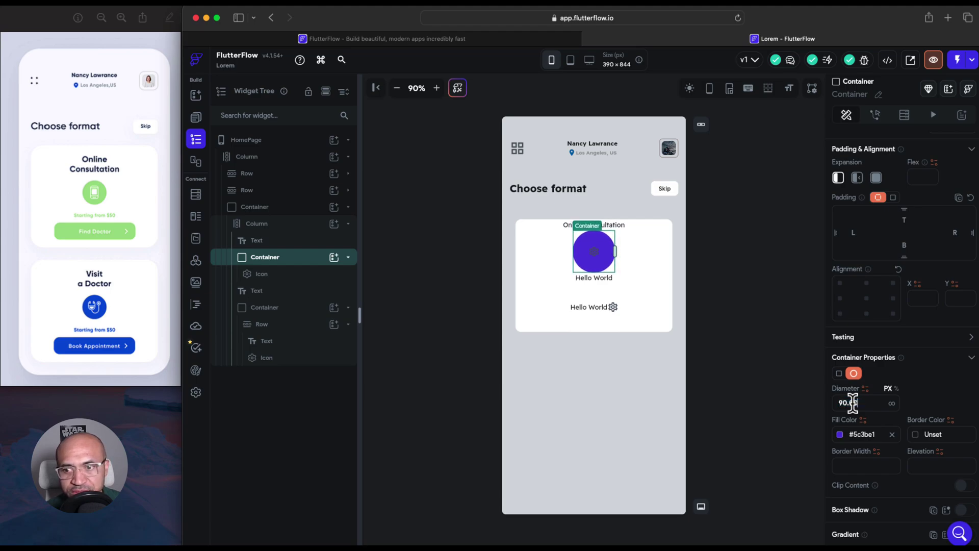
key("Down")
key("Down")
key("Down")
key("Down")
key("Down")
key("Down")
key("Down")
key("Down")
key("Down")
key("Down")
key("Down")
key("Down")
key("Down")
key("Down")
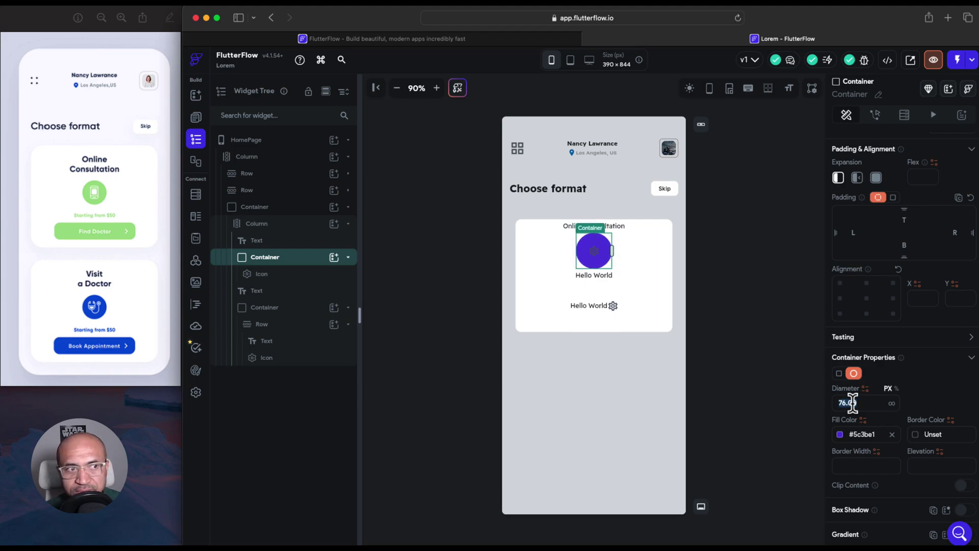
key("Down")
key("Down")
key("Down")
key("Down")
key("Down")
key("Down")
key("Down")
key("Down")
key("Down")
key("Down")
key("Down")
key("Down")
key("Down")
key("Down")
key("Down")
key("Down")
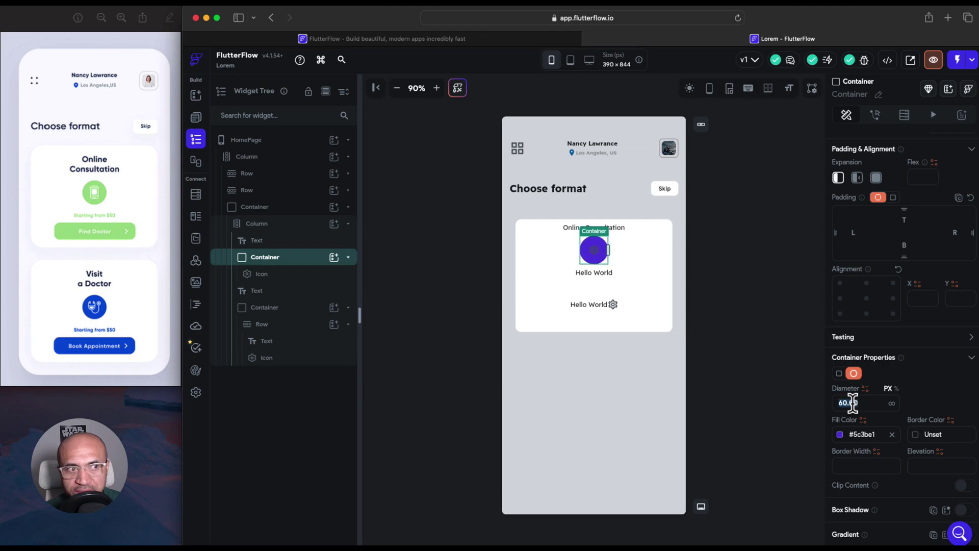
key("Down")
key("Down")
key("Down")
key("Down")
key("Down")
key("Down")
key("Down")
key("Down")
key("Down")
key("Down")
key("Down")
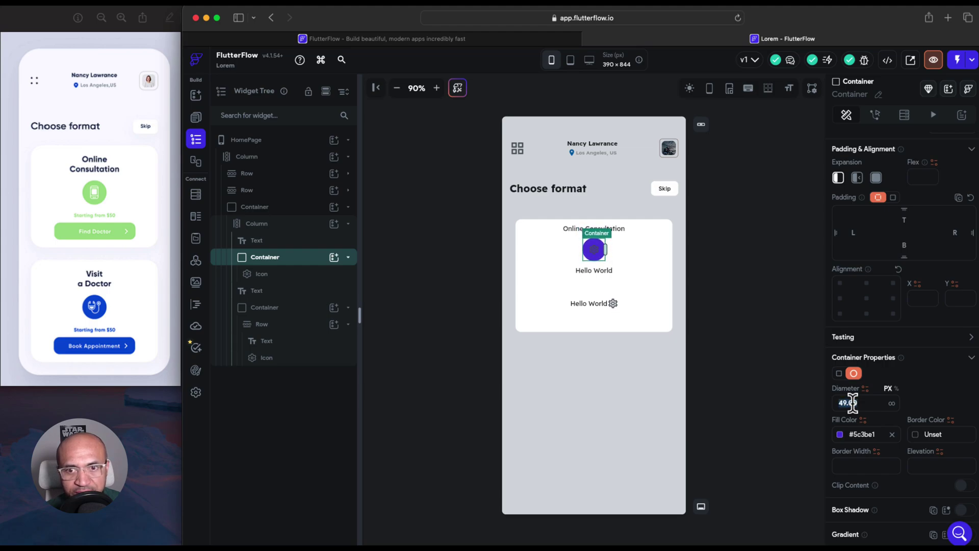
key("Up")
key("Up")
left_click(866, 300)
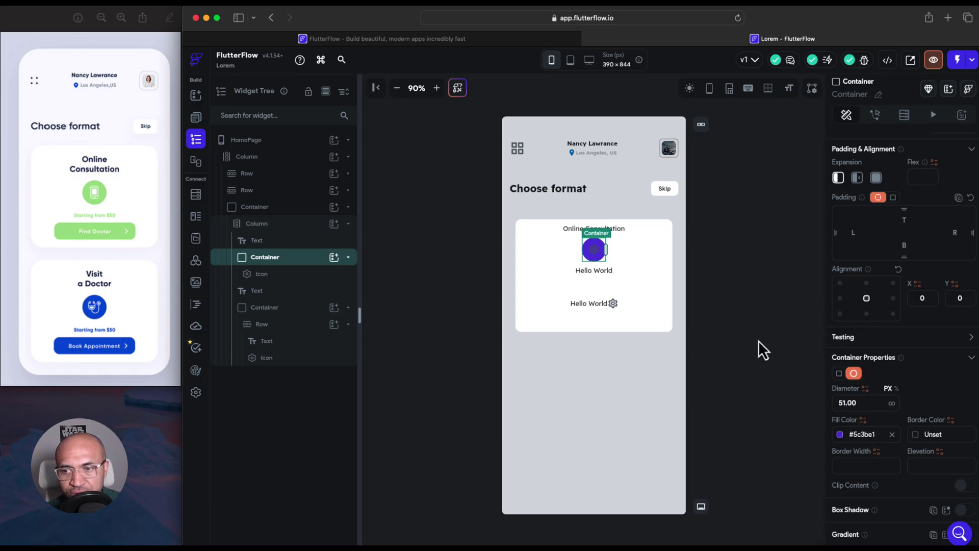
Centre the circle's icon and swap it for the Medication Outlined icon
left_click(596, 251)
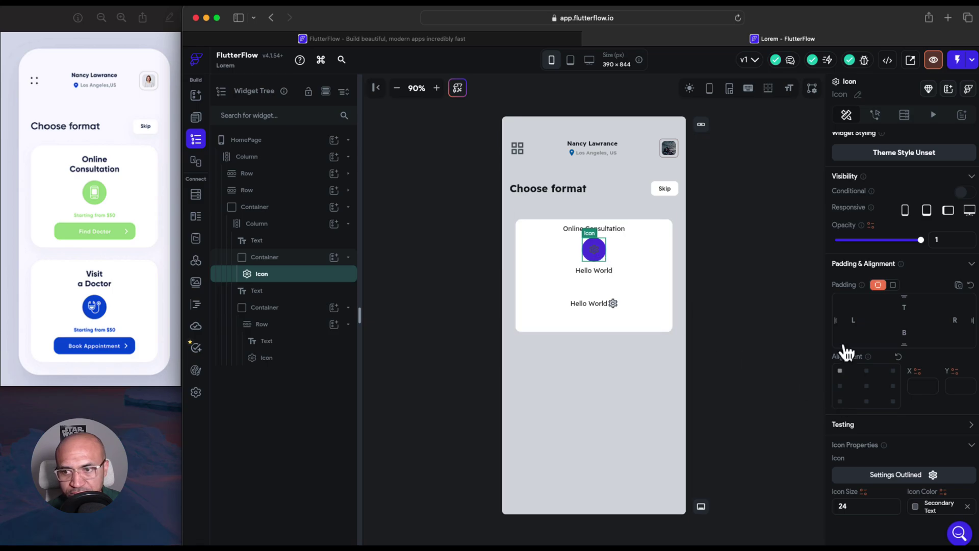
left_click(867, 386)
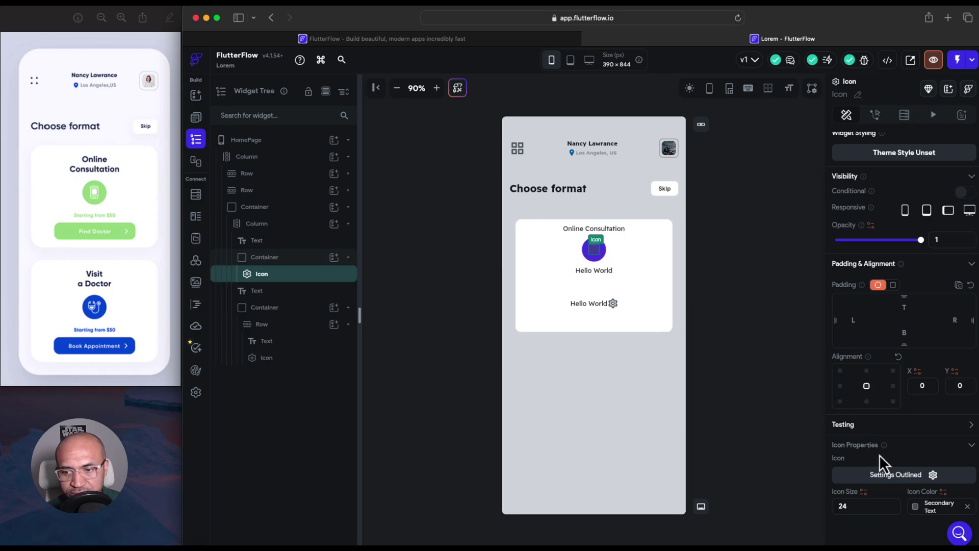
left_click(933, 475)
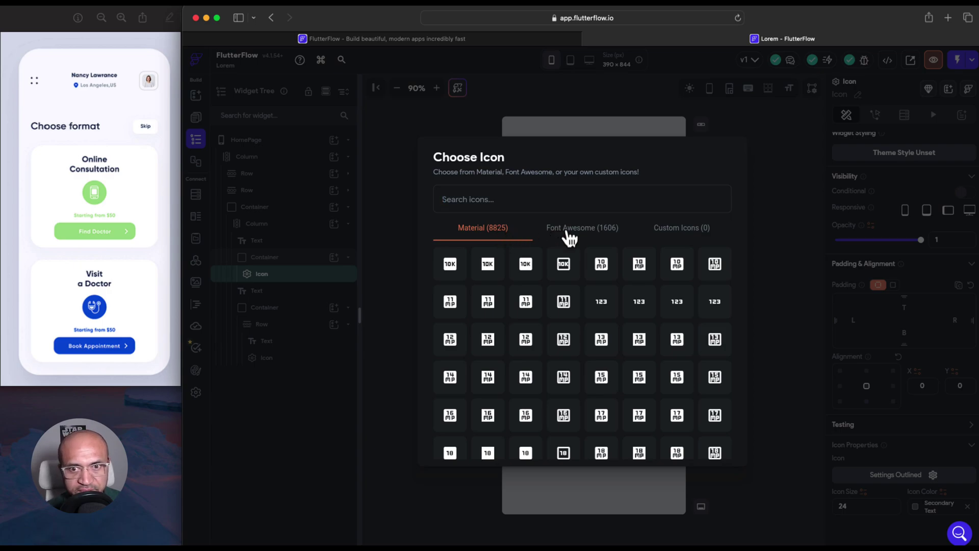
type("med")
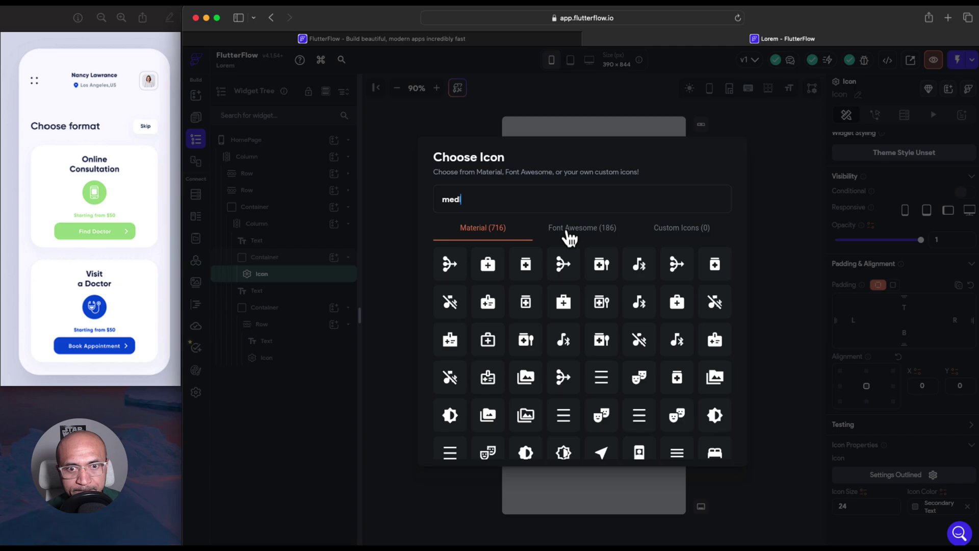
type("ical")
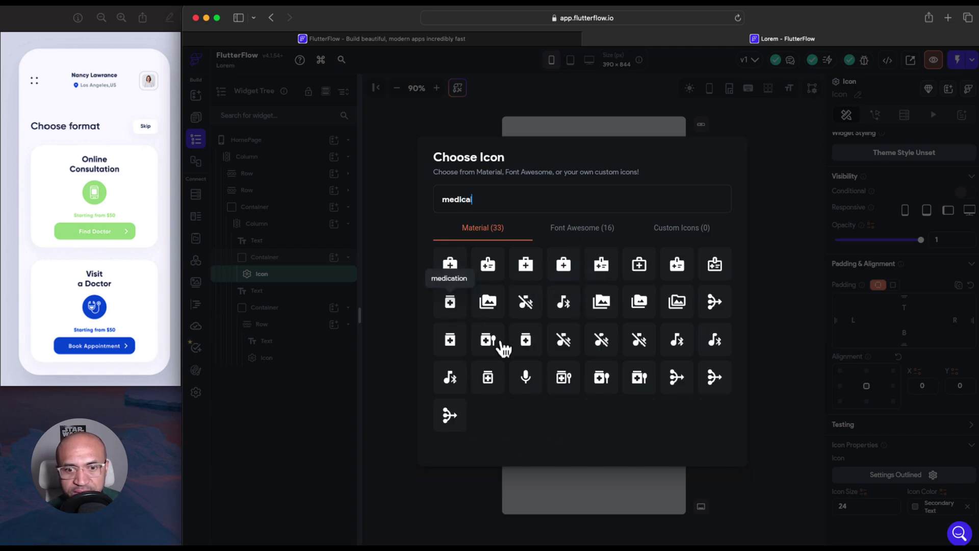
left_click(488, 378)
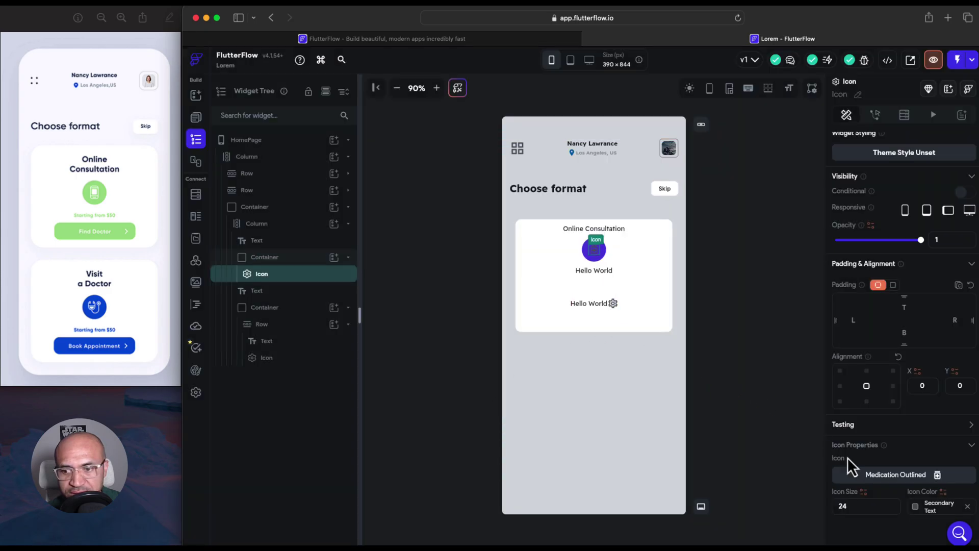
Make the medication icon white at size 29
left_click(920, 513)
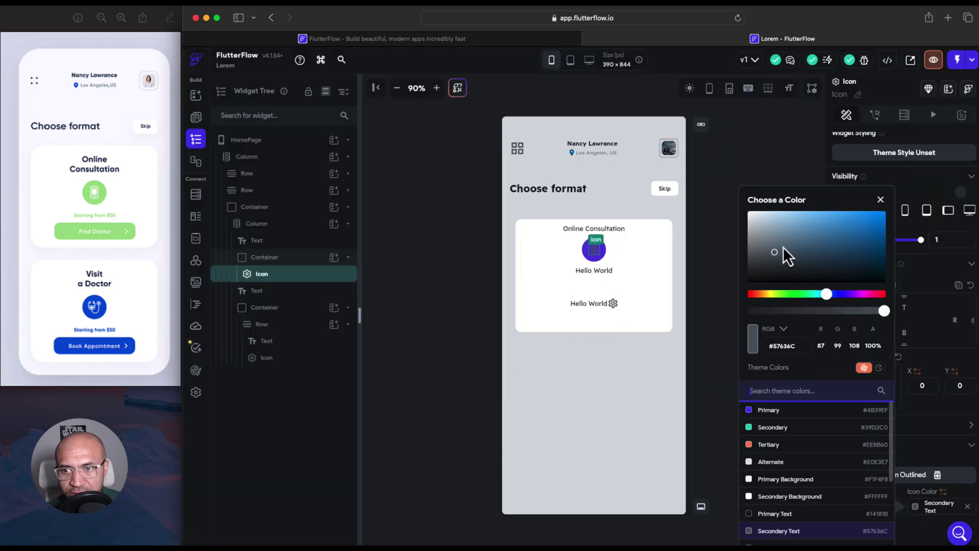
left_click_drag(778, 252, 726, 204)
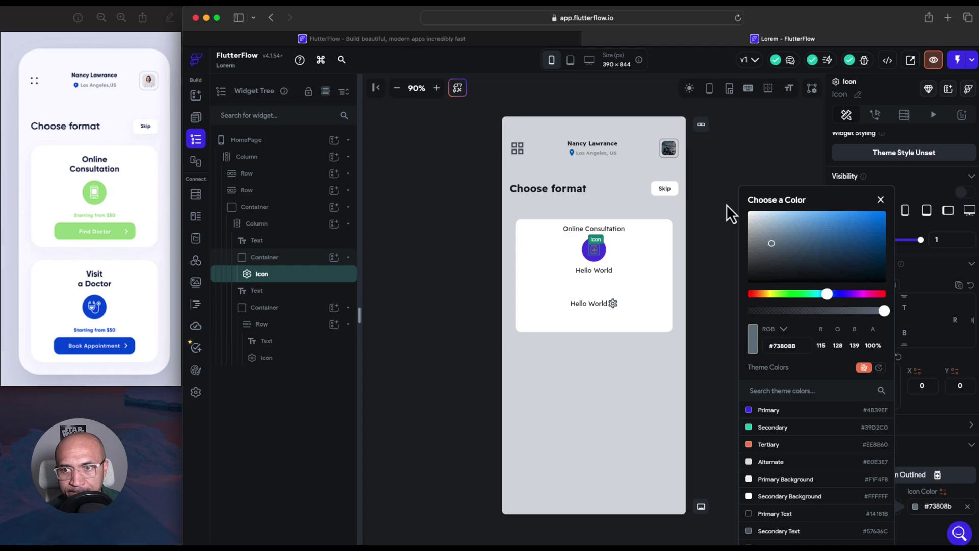
left_click(708, 232)
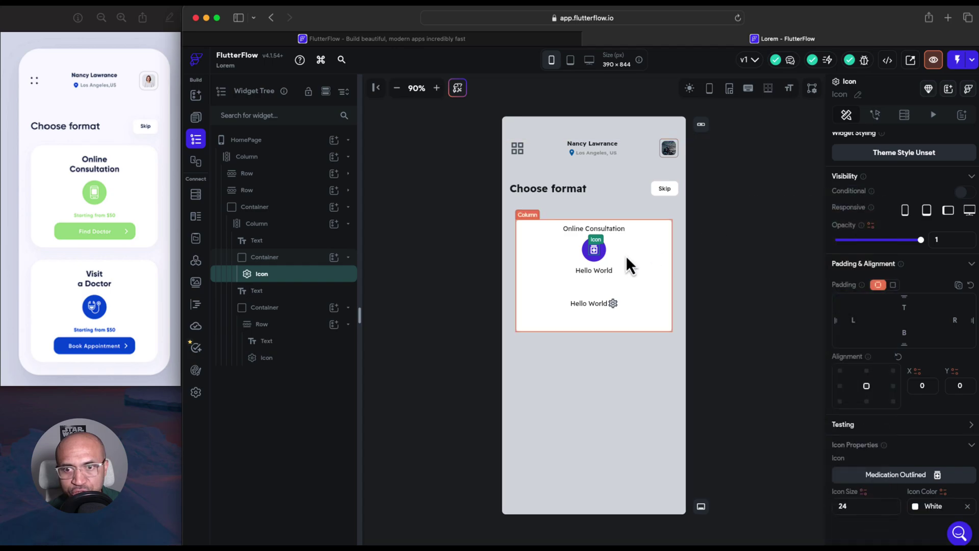
left_click(876, 506)
key("Up")
key("Up")
key("Up")
key("Up")
key("Up")
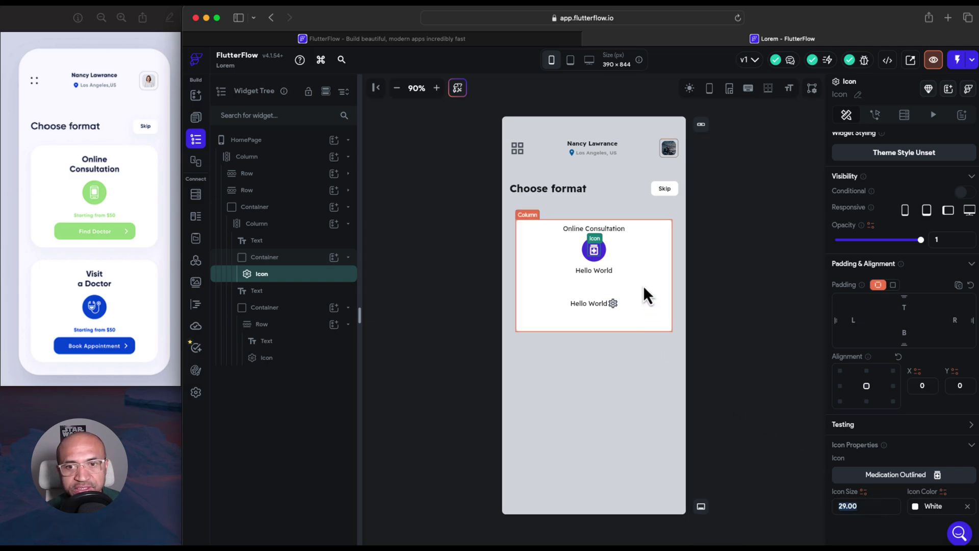
Set the Online Consultation heading to 700 Bold at font size 23
left_click(620, 230)
scroll(884, 416, "down", 5)
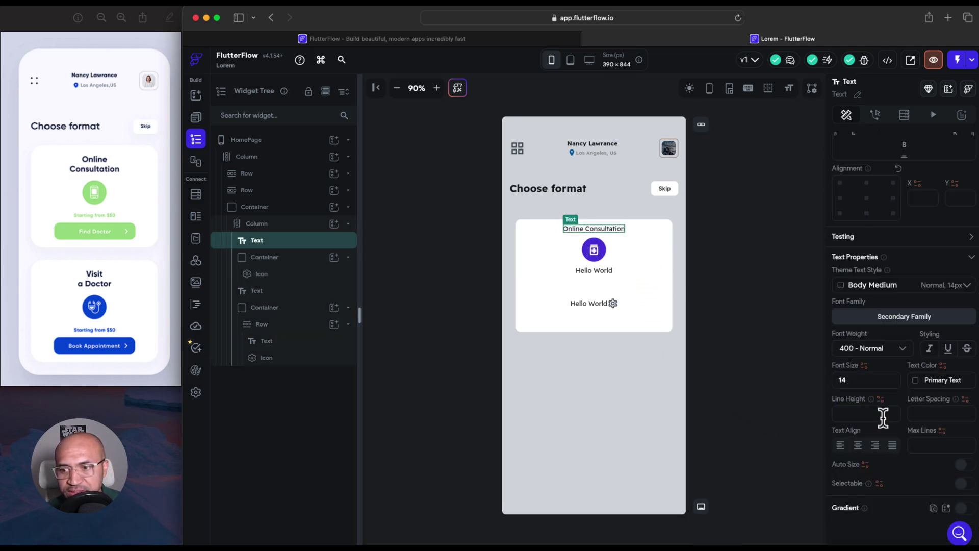
left_click(890, 359)
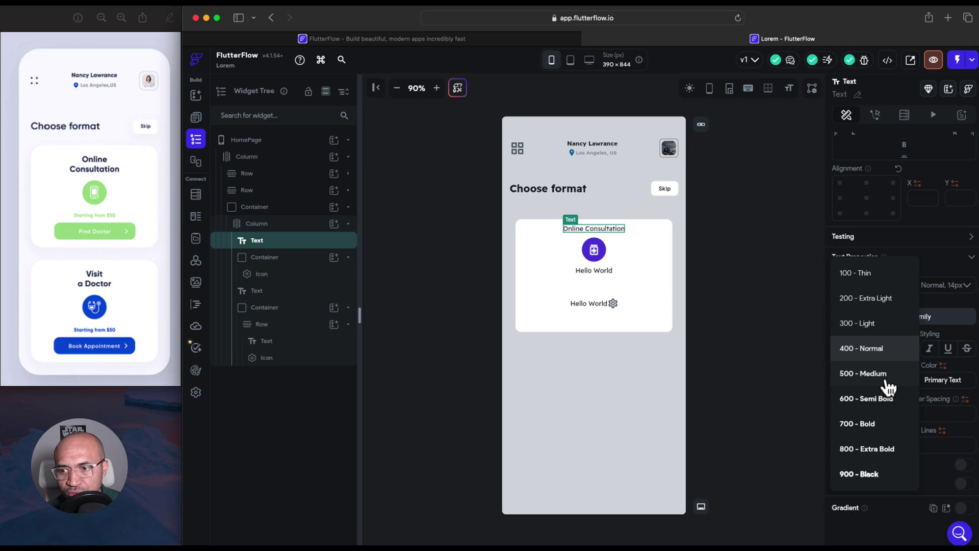
left_click(886, 427)
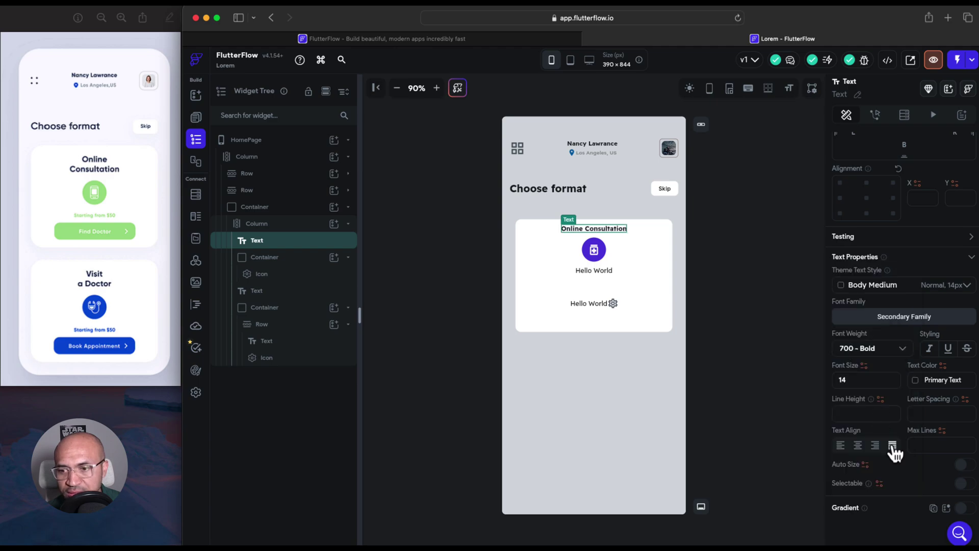
left_click(858, 381)
key("Up")
key("Up")
key("Up")
key("Up")
key("Up")
key("Up")
key("Up")
key("Up")
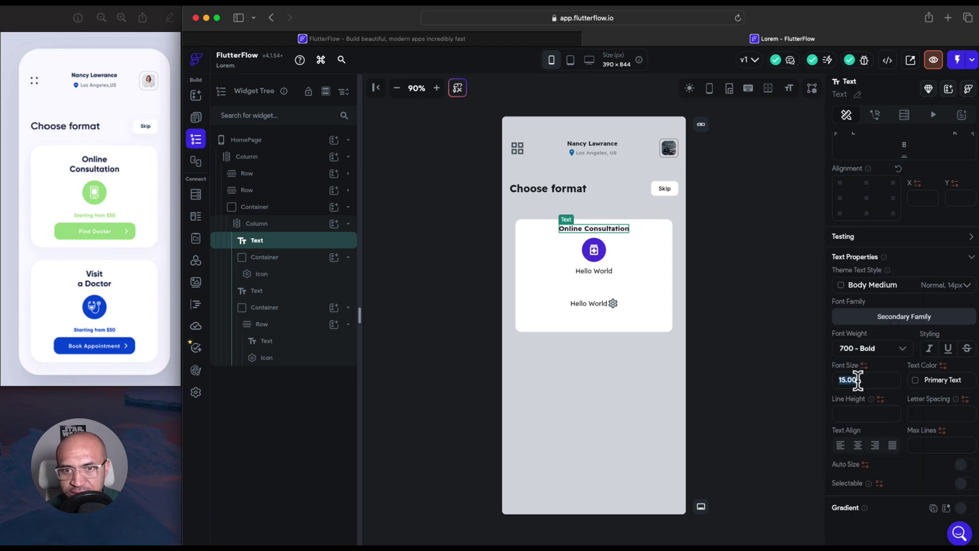
key("Up")
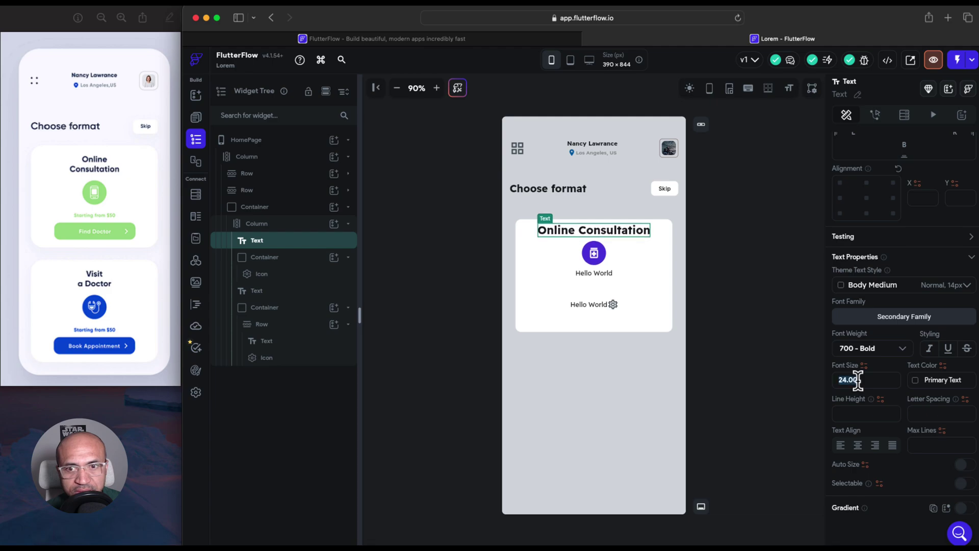
left_click(601, 275)
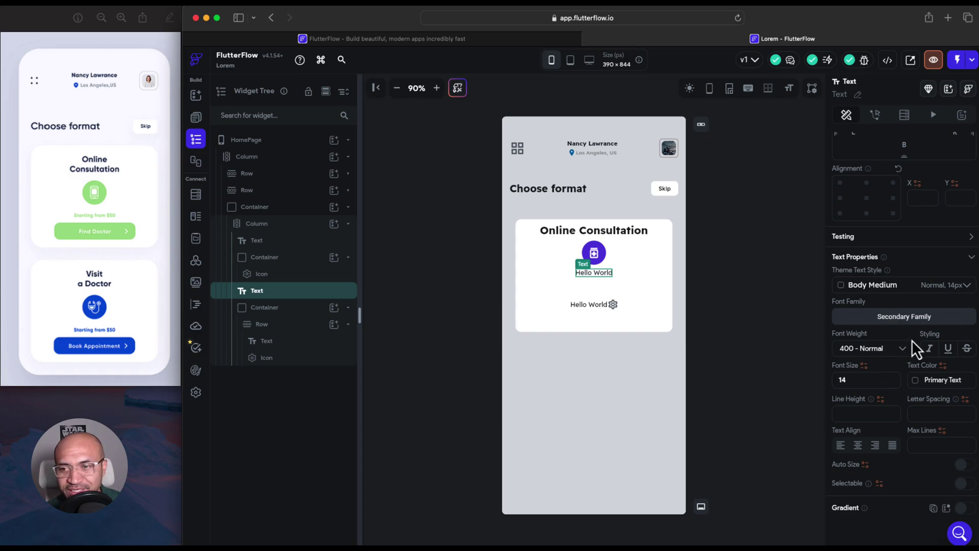
Relabel the two Hello World texts as 'Starting from $59' and 'Find Doctor'
scroll(883, 375, "up", 5)
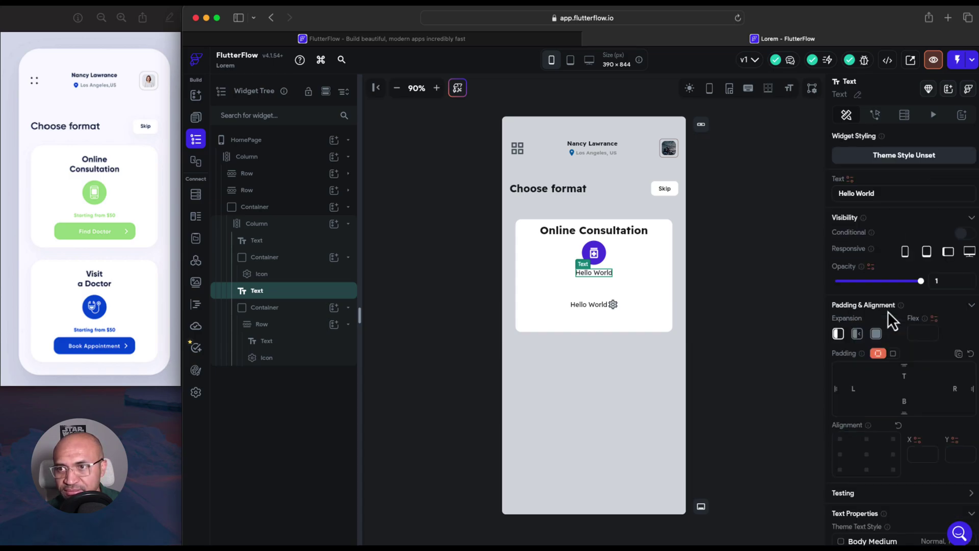
left_click_drag(878, 193, 841, 193)
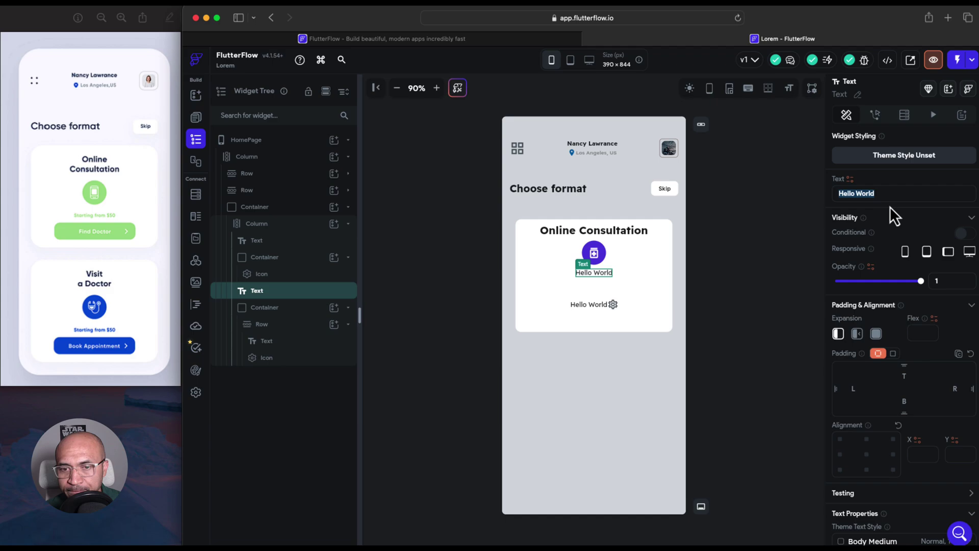
type("Starting fro")
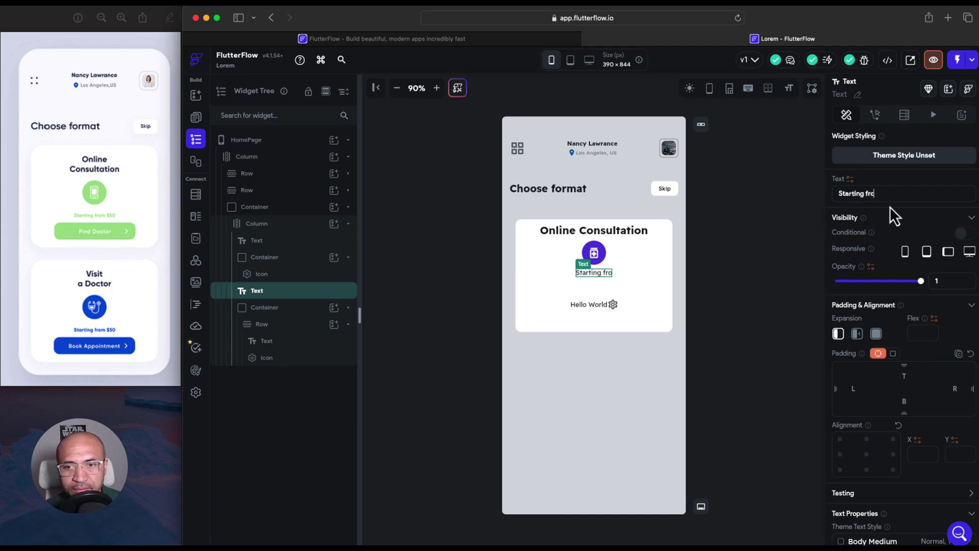
type("m $59")
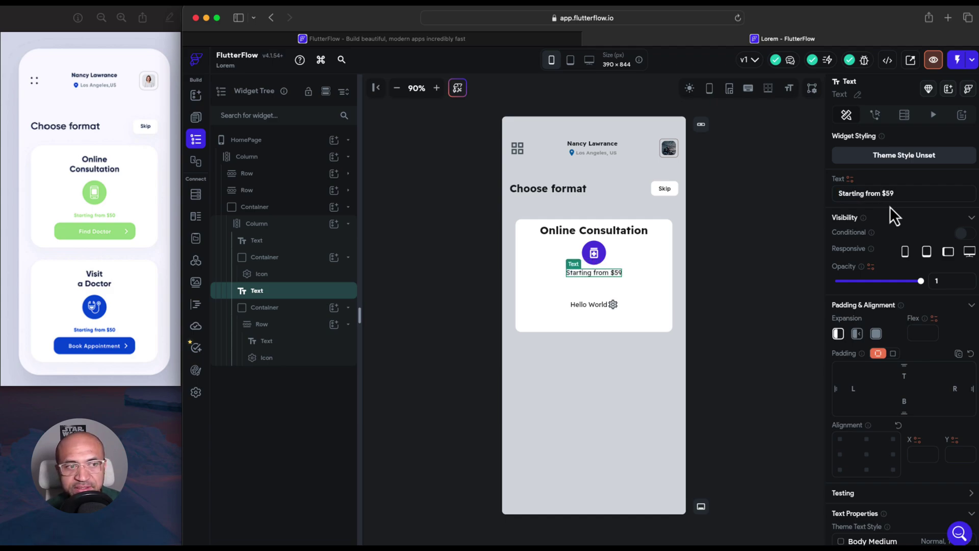
left_click(589, 305)
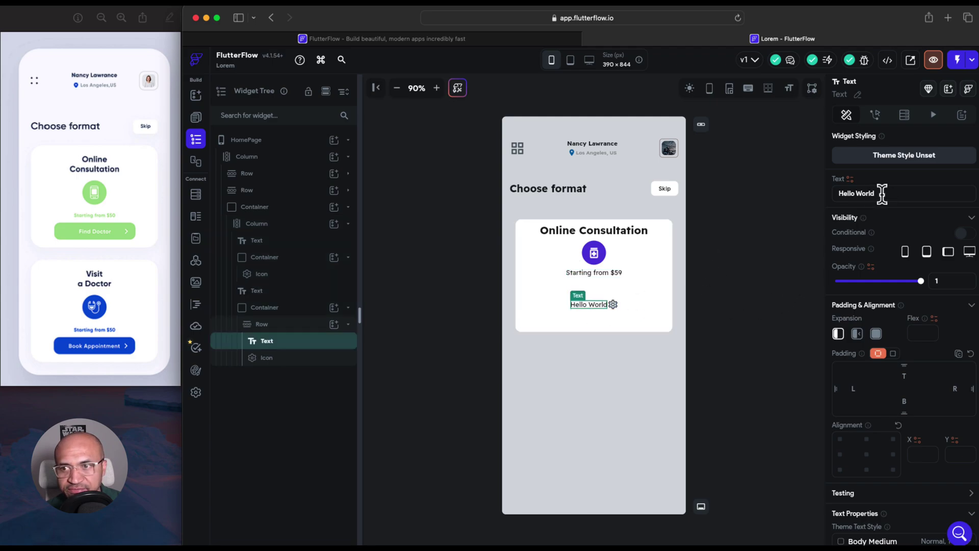
left_click_drag(878, 193, 834, 193)
type("Find")
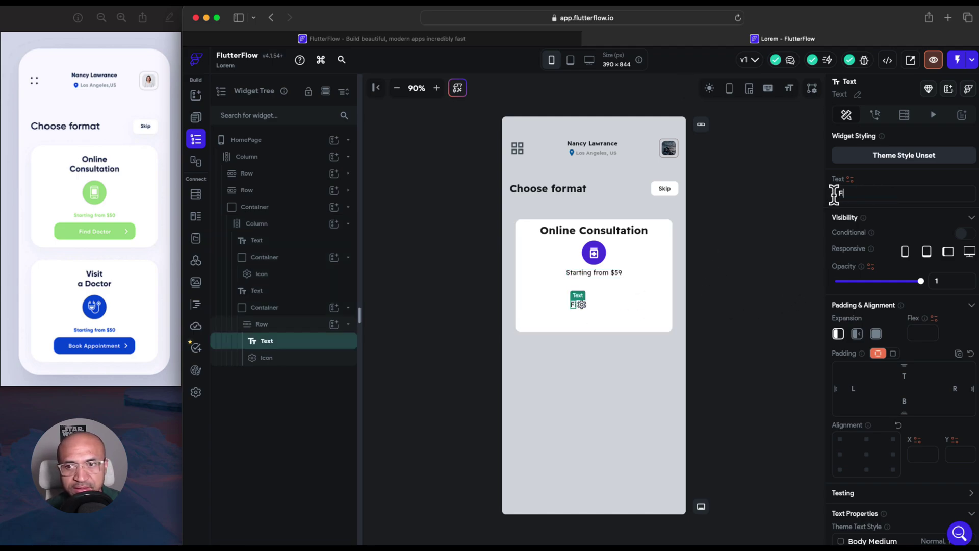
type(" Doctor")
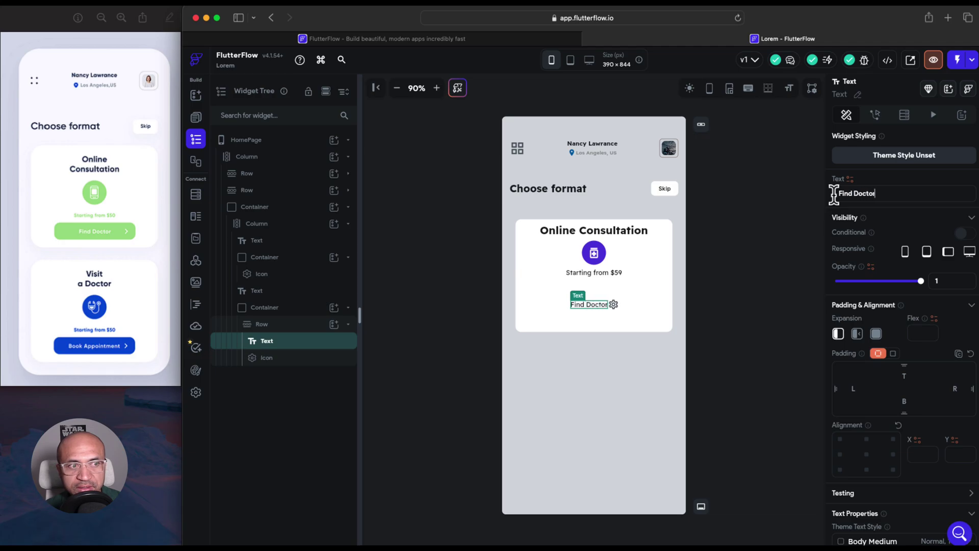
Replace the gear icon beside Find Doctor with a right-pointing chevron icon
left_click(614, 306)
left_click(922, 504)
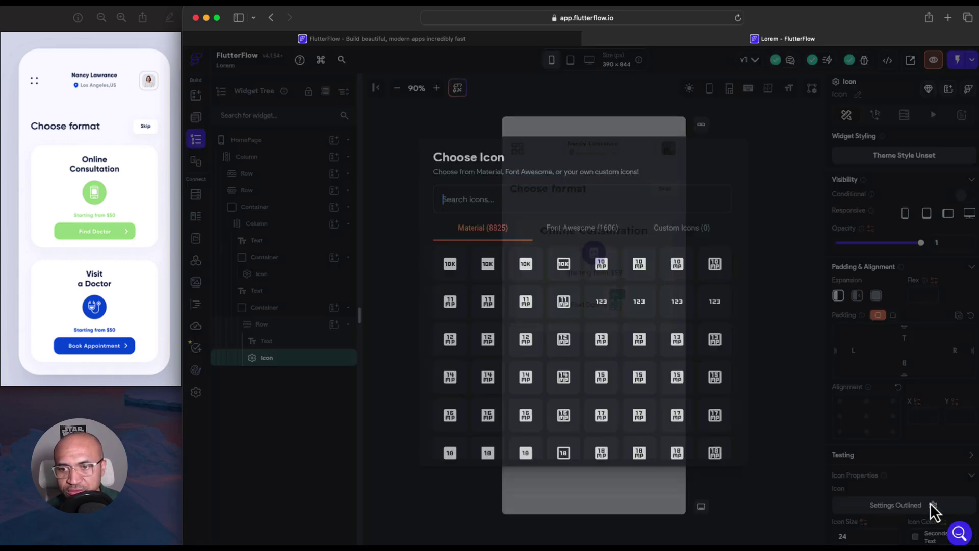
type("chevron")
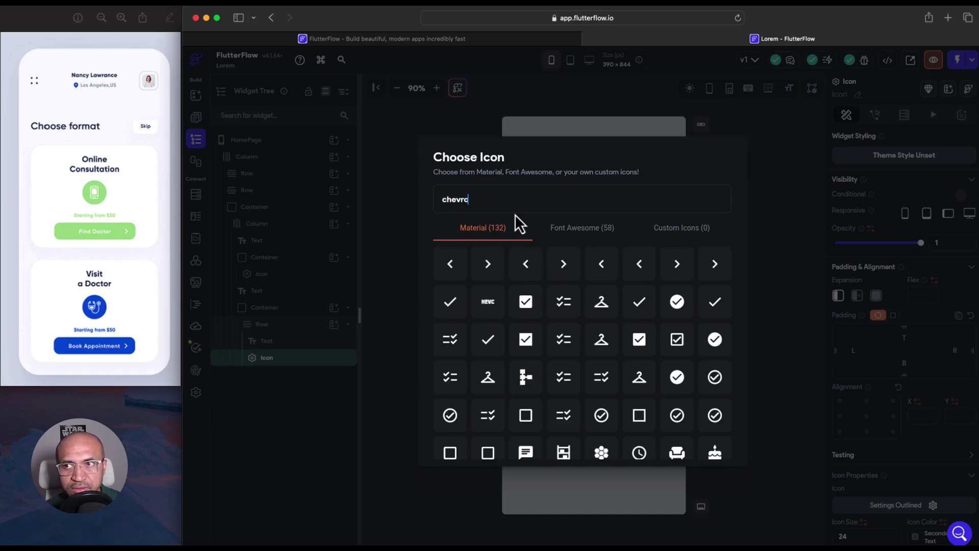
left_click(479, 262)
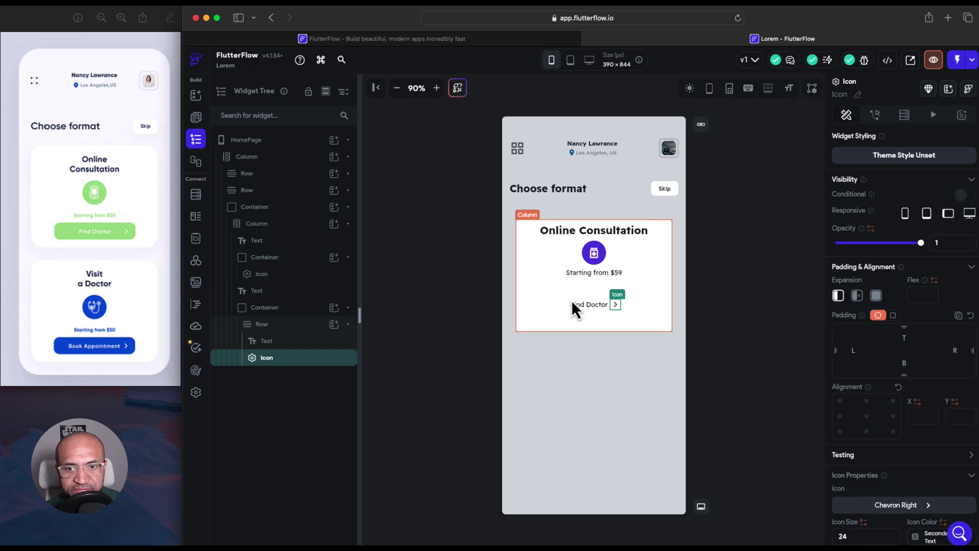
Shorten the Find Doctor container and set its row's Main Axis Alignment to End
left_click(575, 298)
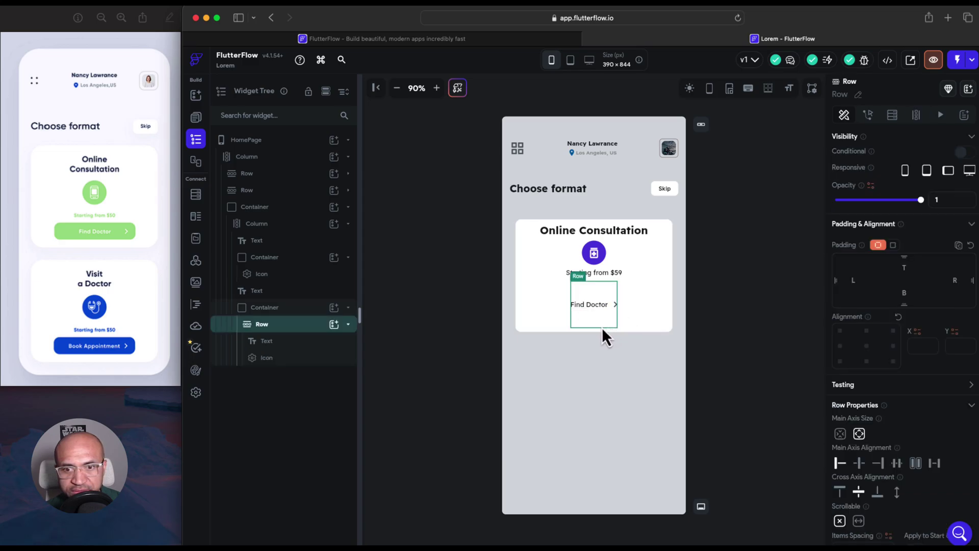
left_click(285, 308)
mouse_move(595, 326)
left_mouse_down()
mouse_move(633, 311)
mouse_move(596, 317)
left_mouse_up()
left_click(288, 327)
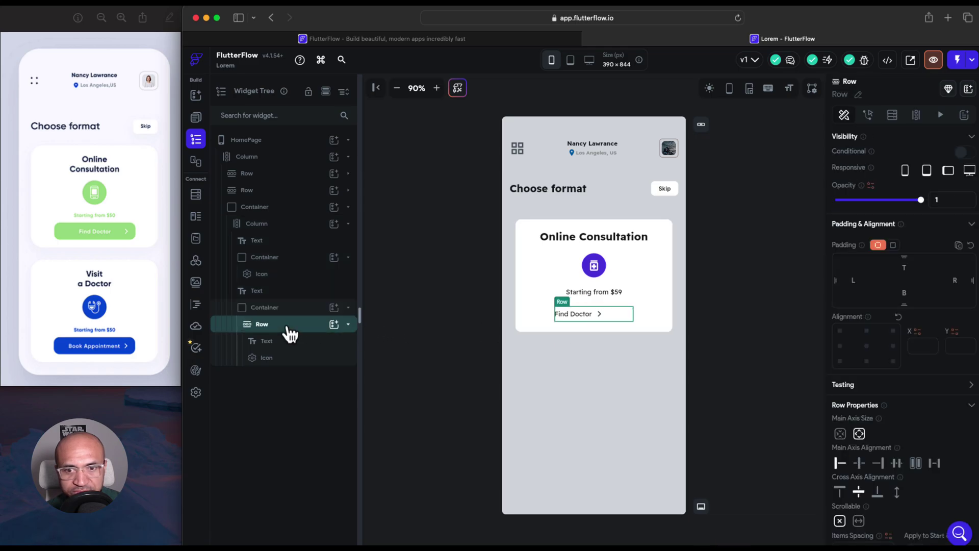
left_click(880, 467)
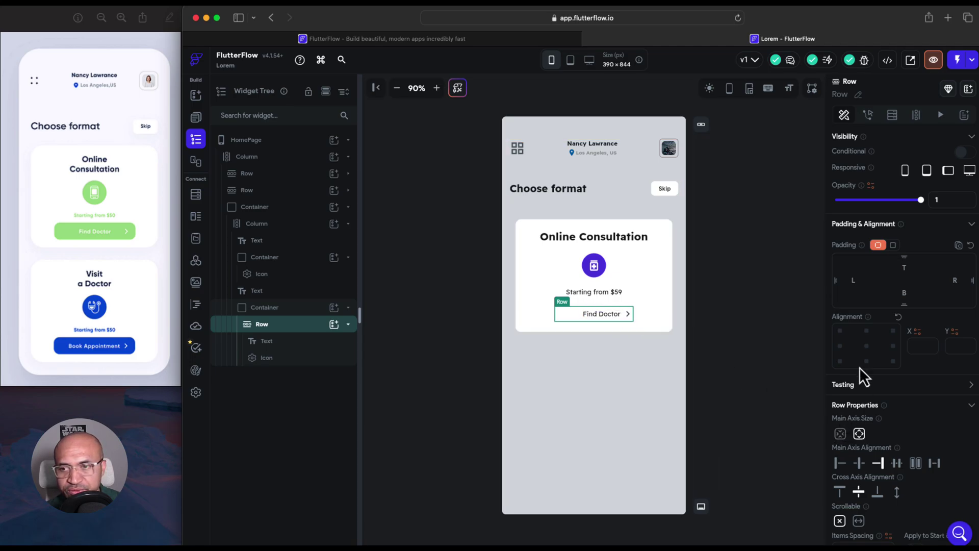
Fill the Find Doctor button container with the Primary theme colour
left_click(341, 309)
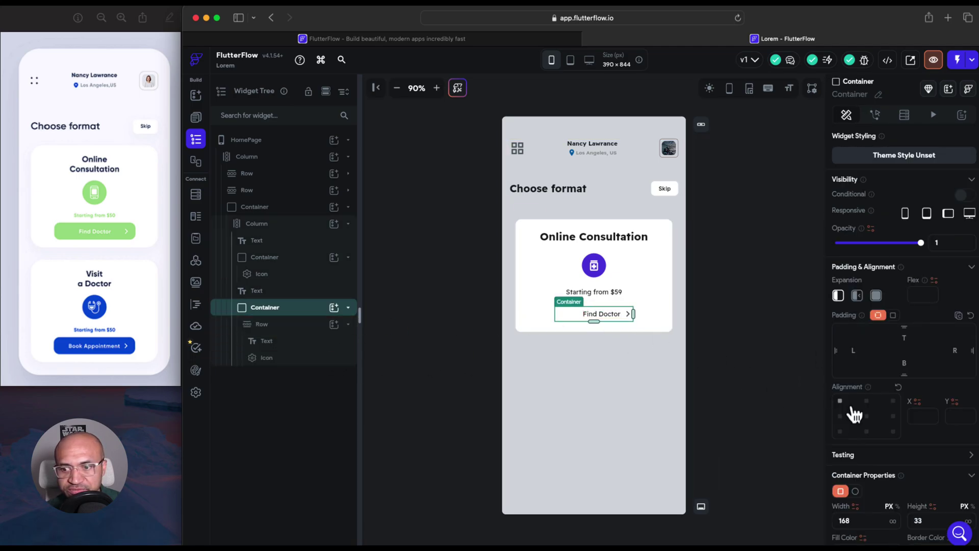
scroll(855, 415, "down", 2)
scroll(855, 415, "down", 3)
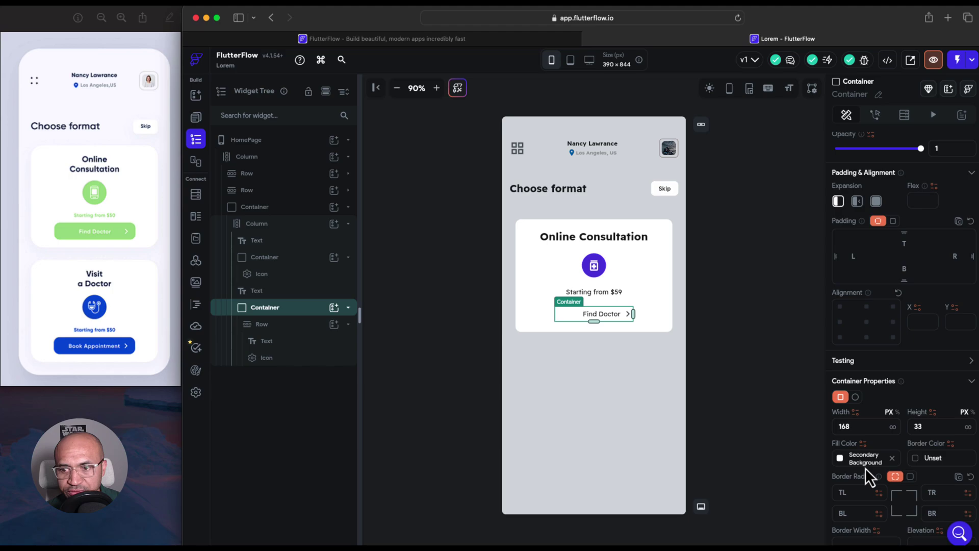
left_click(849, 460)
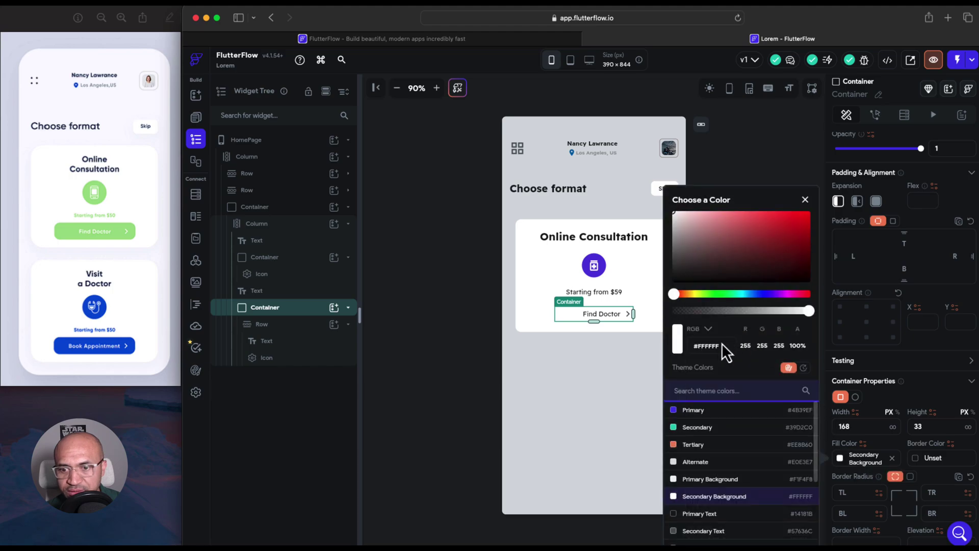
left_click(691, 409)
left_click(614, 374)
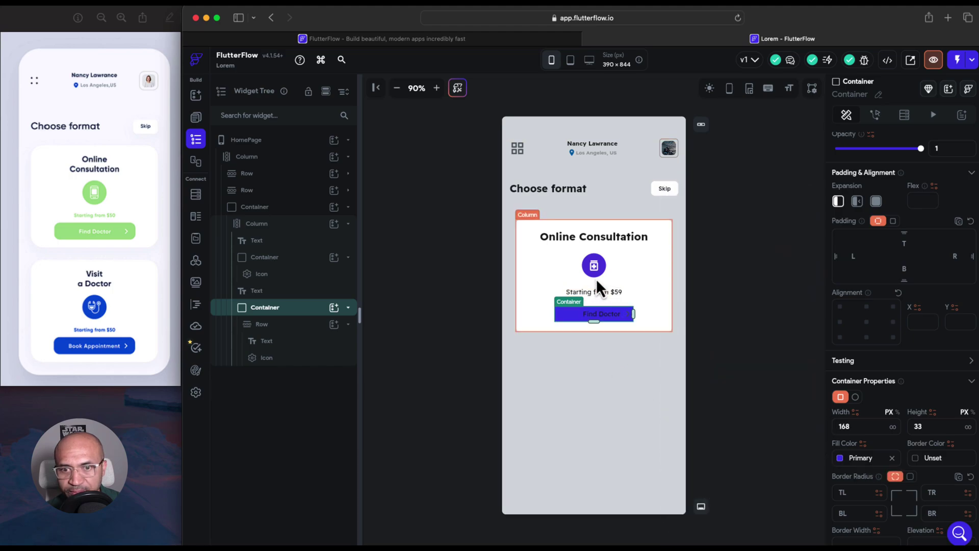
Fill the round icon badge container with Primary as well
left_click(599, 275)
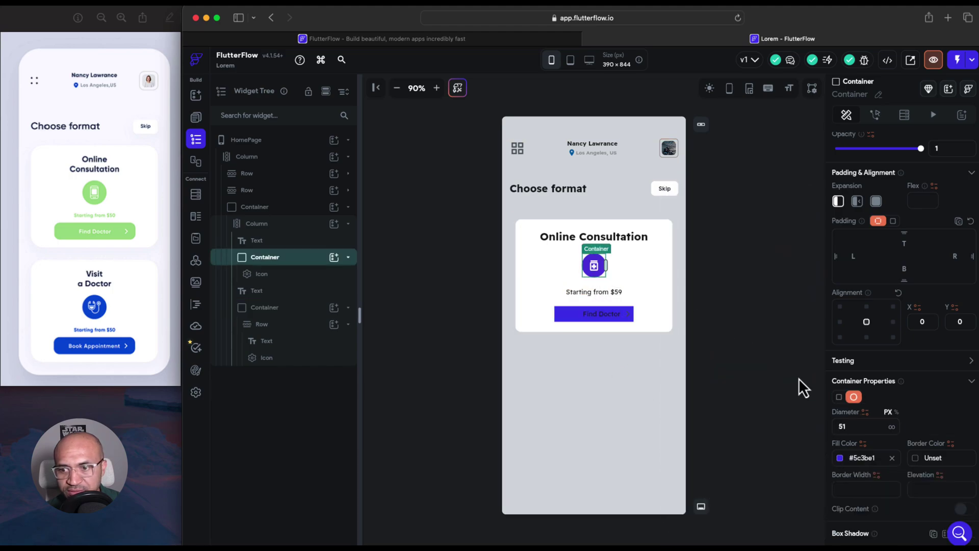
left_click(839, 462)
left_click(719, 411)
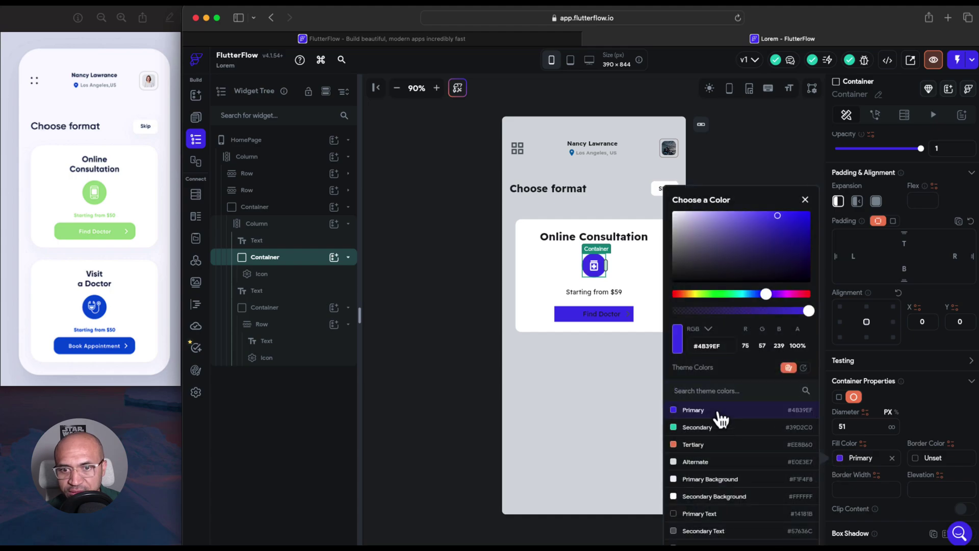
left_click(616, 404)
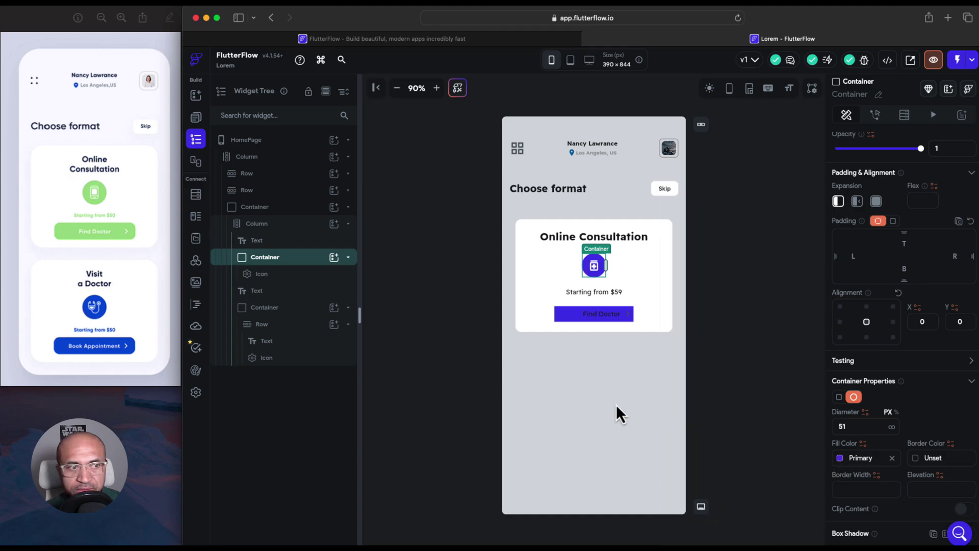
Colour the 'Starting from $59' text with Primary
left_click(596, 293)
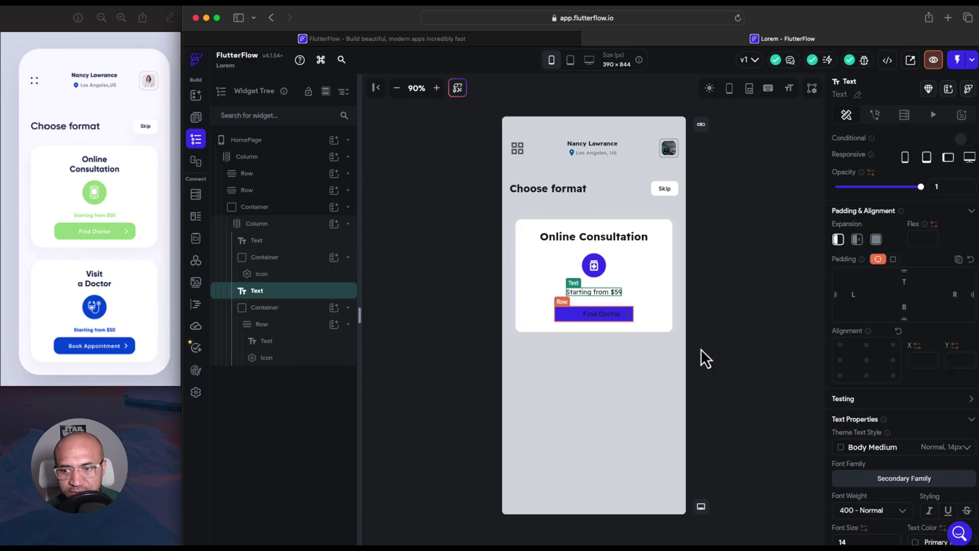
scroll(852, 454, "down", 2)
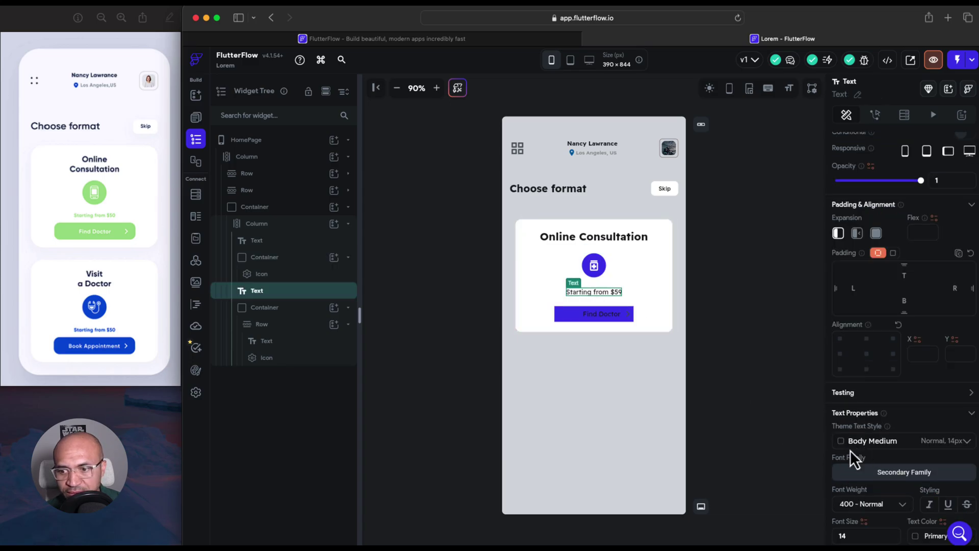
left_click(916, 508)
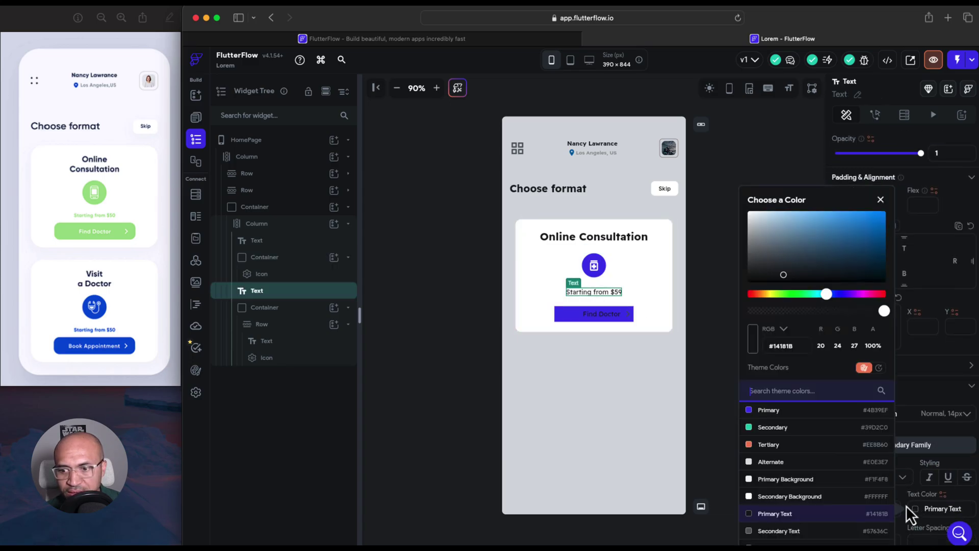
left_click(771, 408)
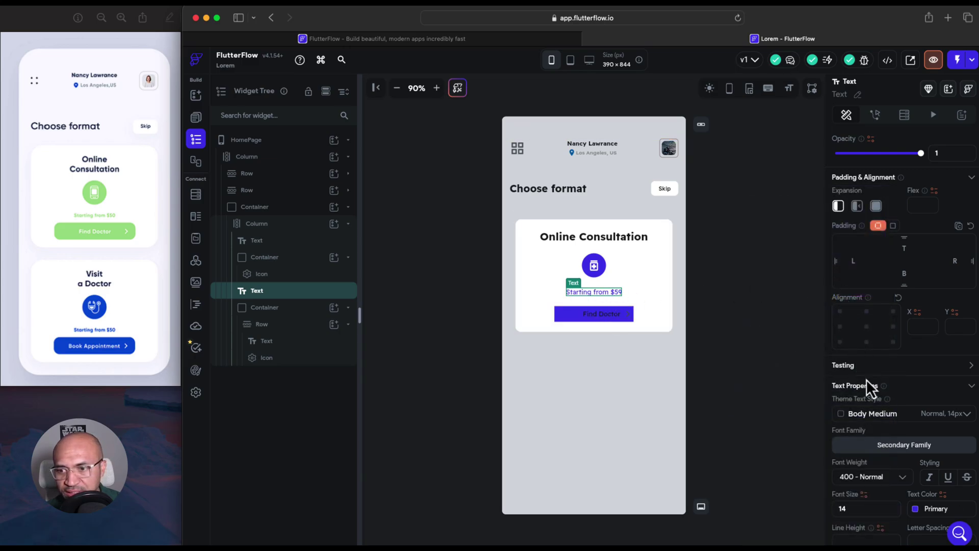
Set the price text to font size 11 with weight 600 Semi Bold
scroll(883, 408, "down", 2)
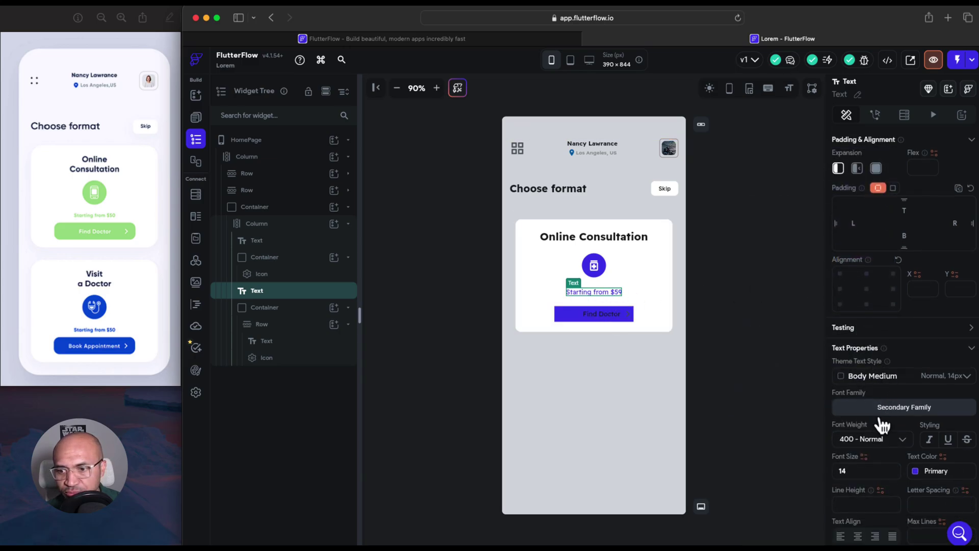
left_click(864, 474)
key("Down")
key("Down")
key("Down")
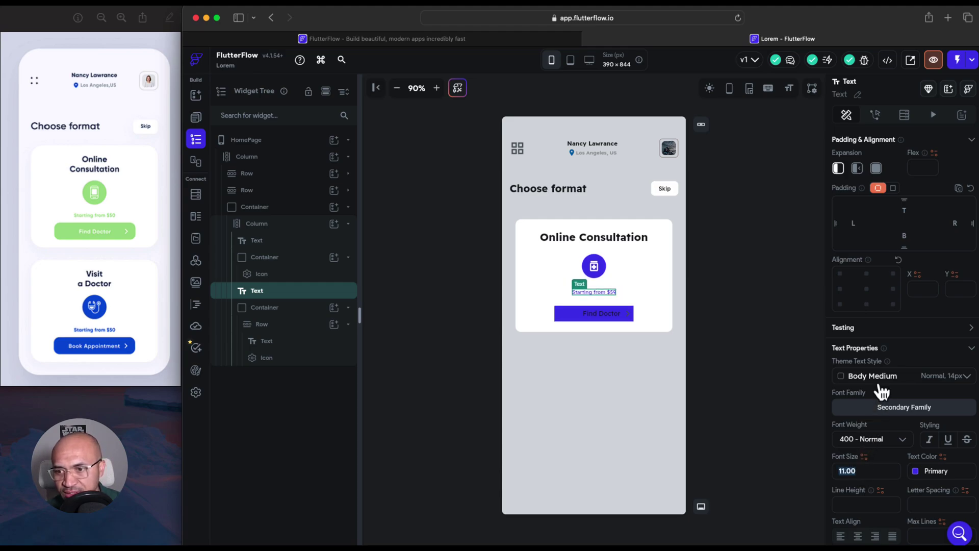
left_click(896, 440)
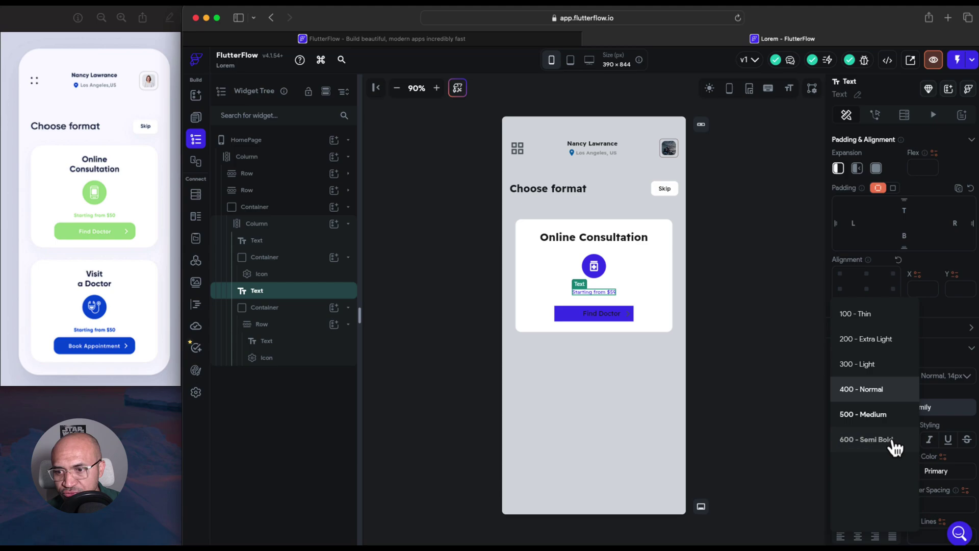
left_click(878, 414)
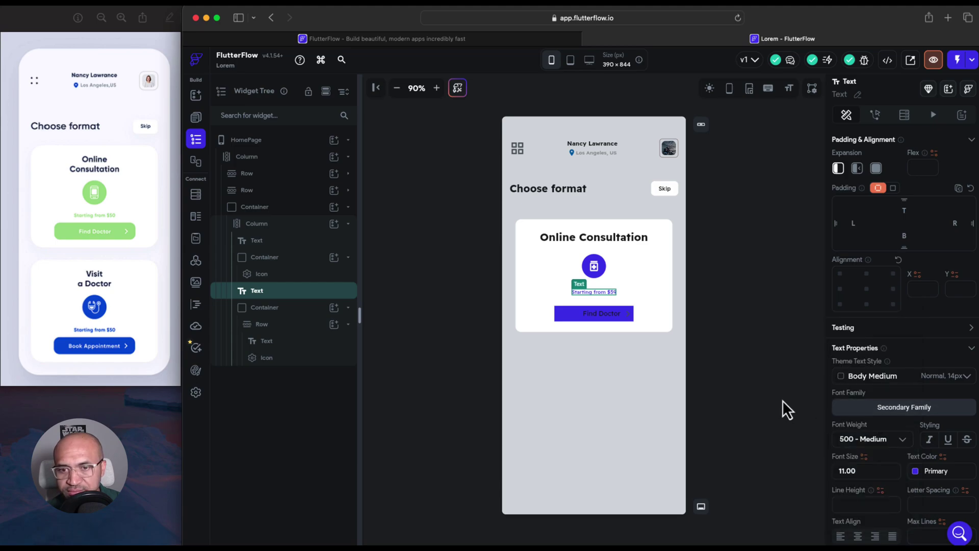
left_click(902, 440)
left_click(883, 443)
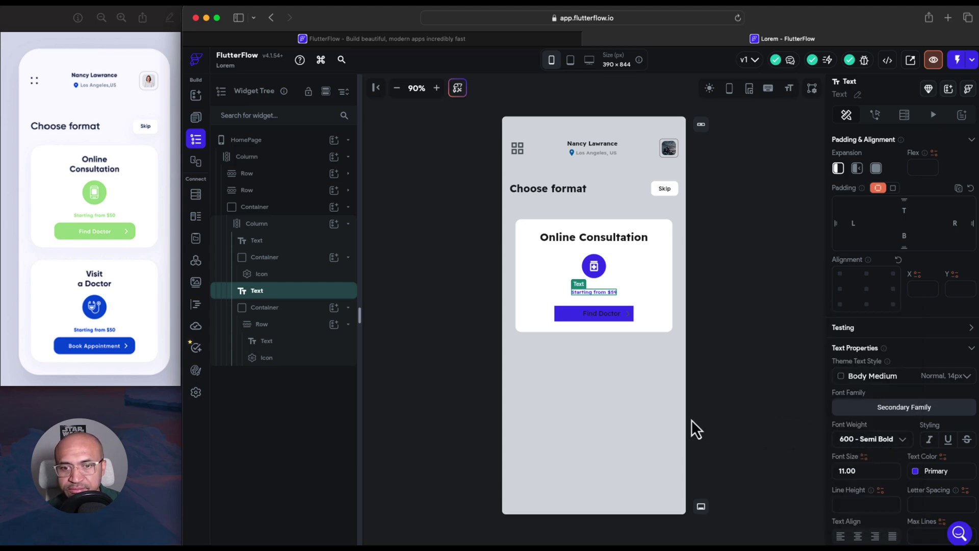
Give the Find Doctor button container a uniform corner radius of 10 and 32 height
left_click(618, 319)
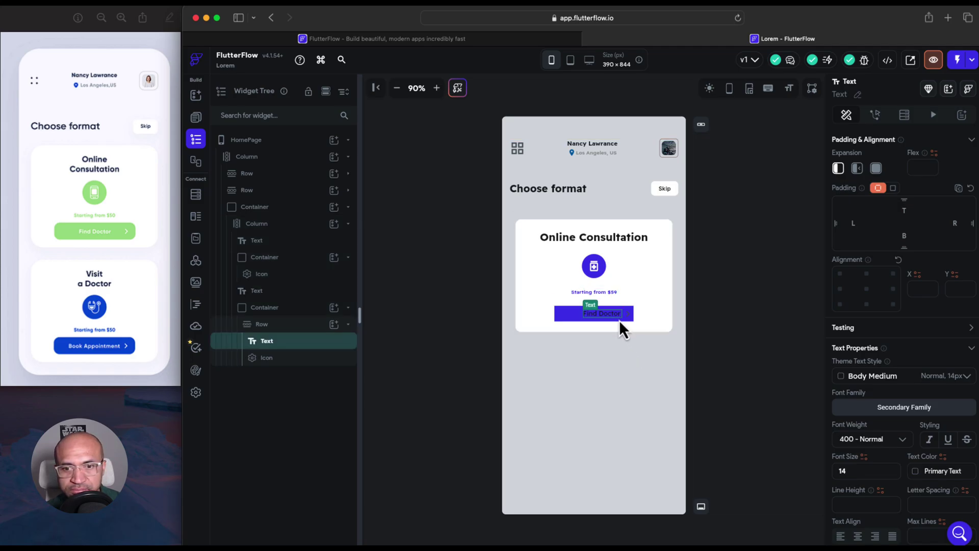
scroll(879, 470, "down", 3)
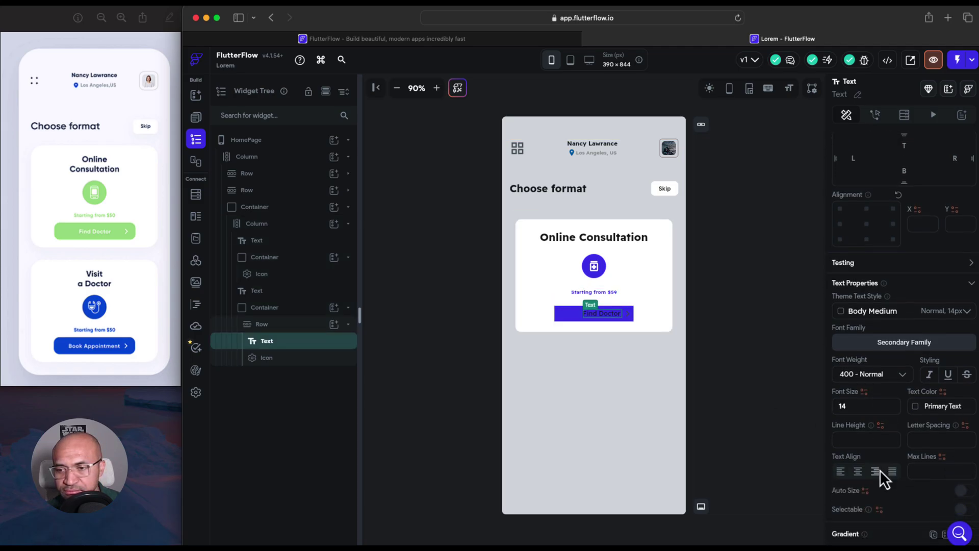
scroll(884, 479, "down", 1)
left_click(566, 316)
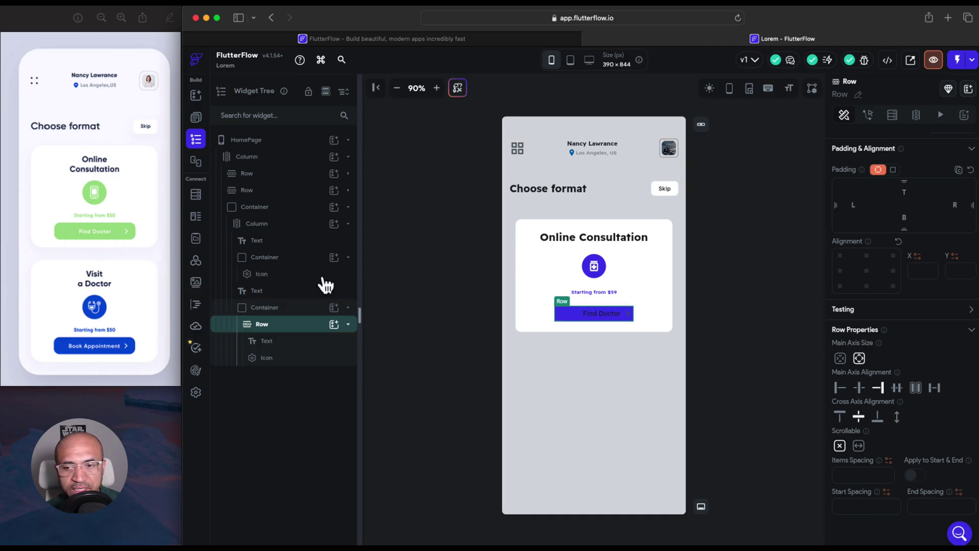
scroll(909, 427, "up", 4)
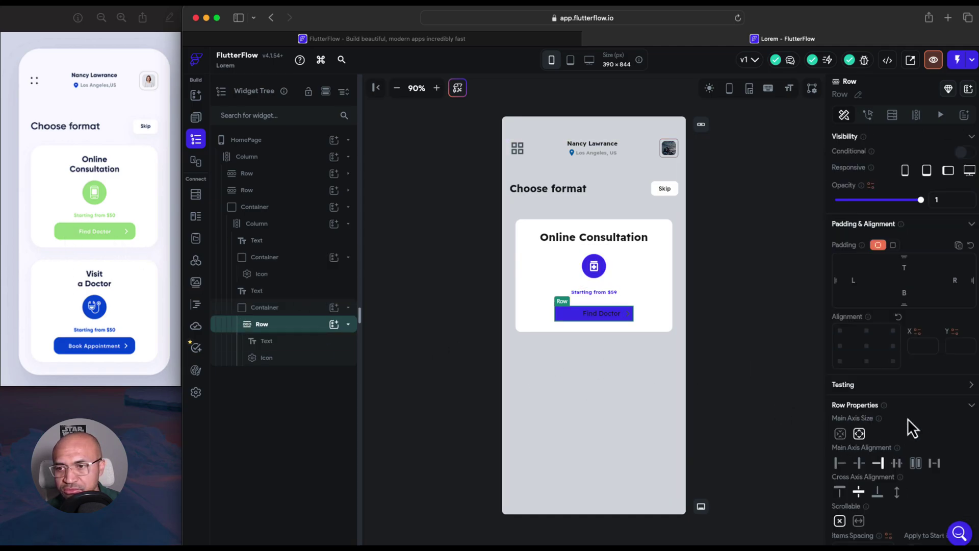
left_click(299, 308)
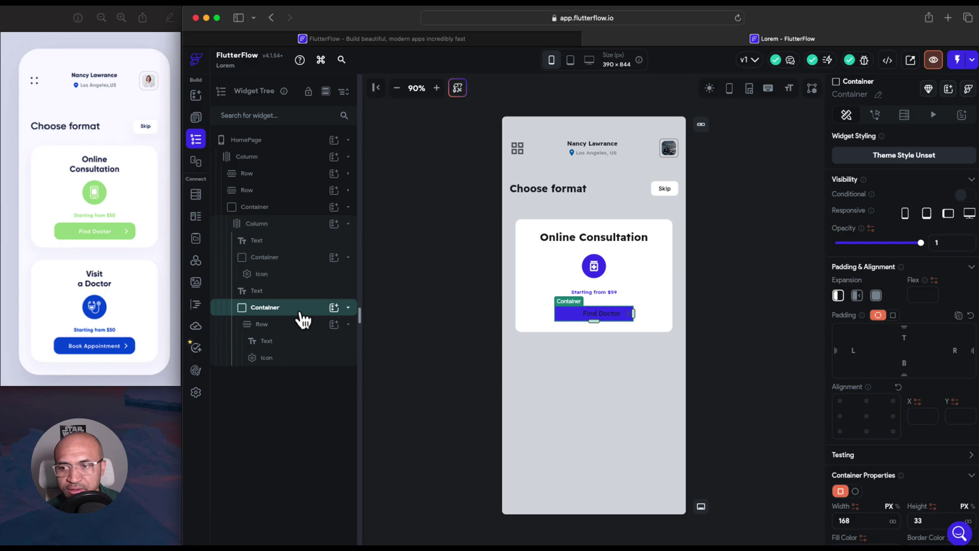
scroll(891, 418, "down", 8)
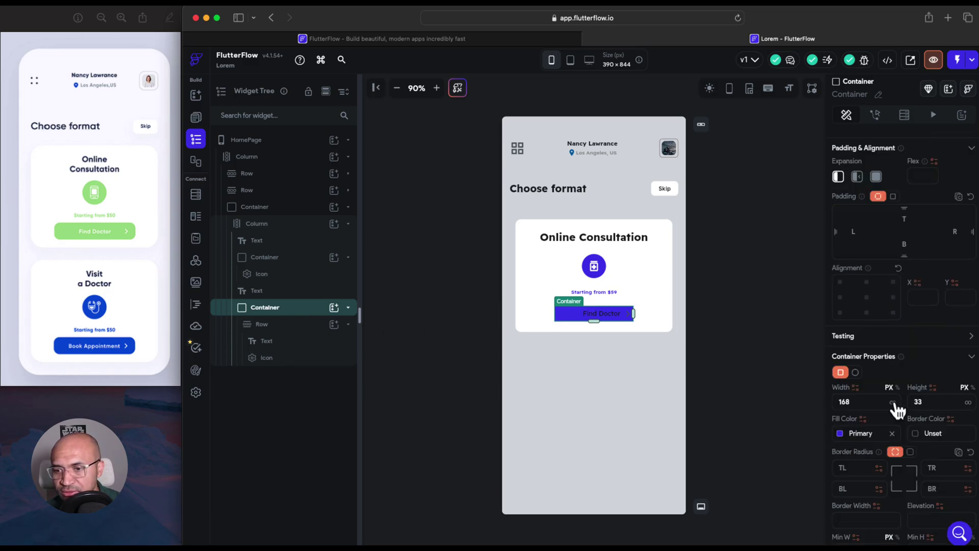
left_click(909, 395)
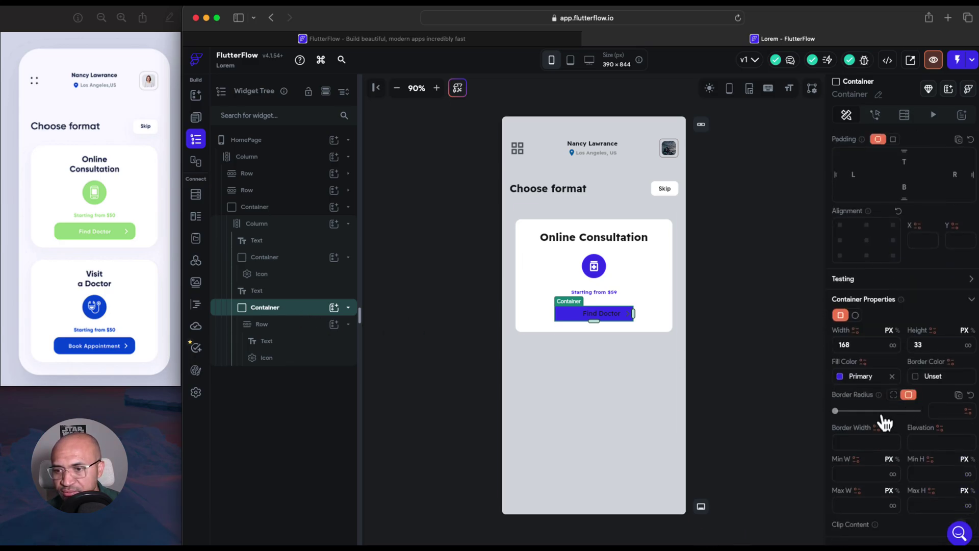
left_click_drag(836, 412, 870, 414)
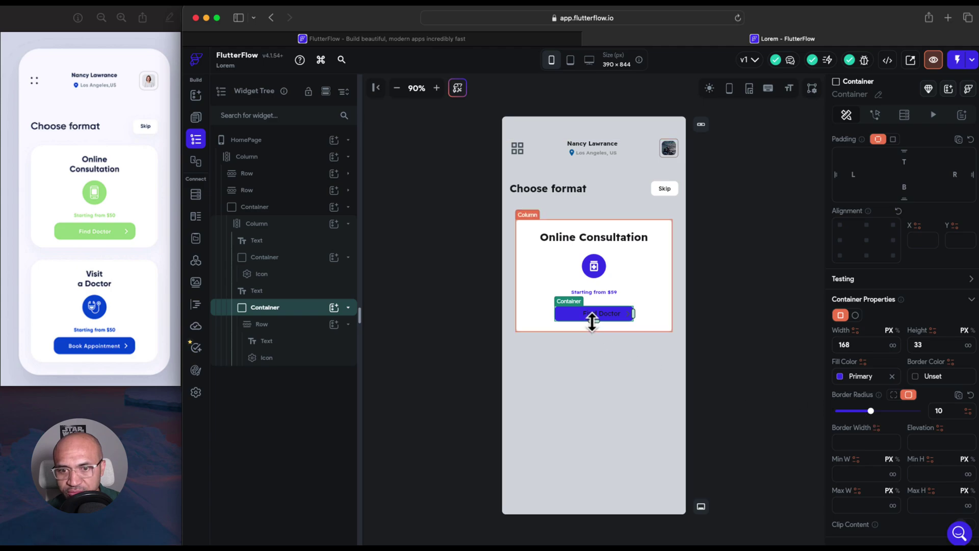
left_click_drag(593, 321, 593, 323)
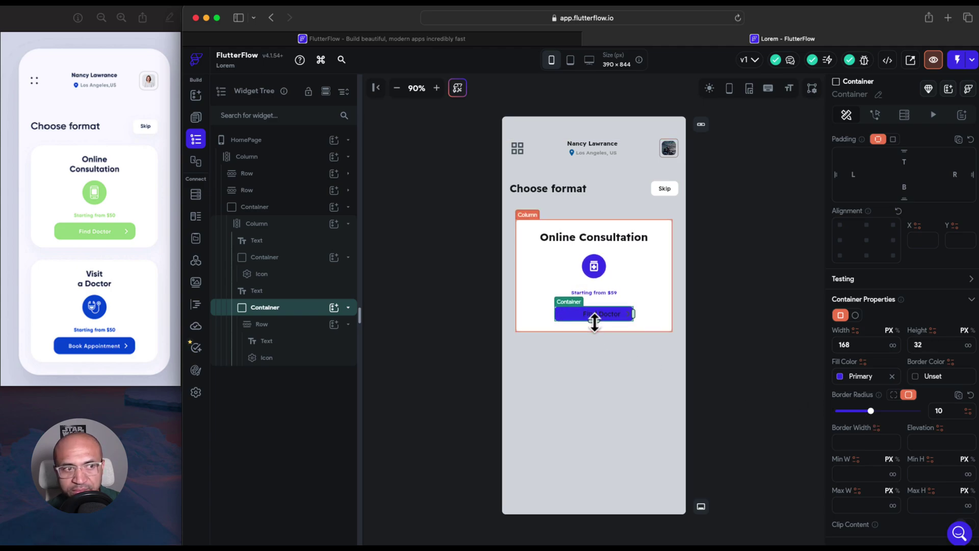
Make the Find Doctor label size 12, semi-bold and white
left_click(600, 317)
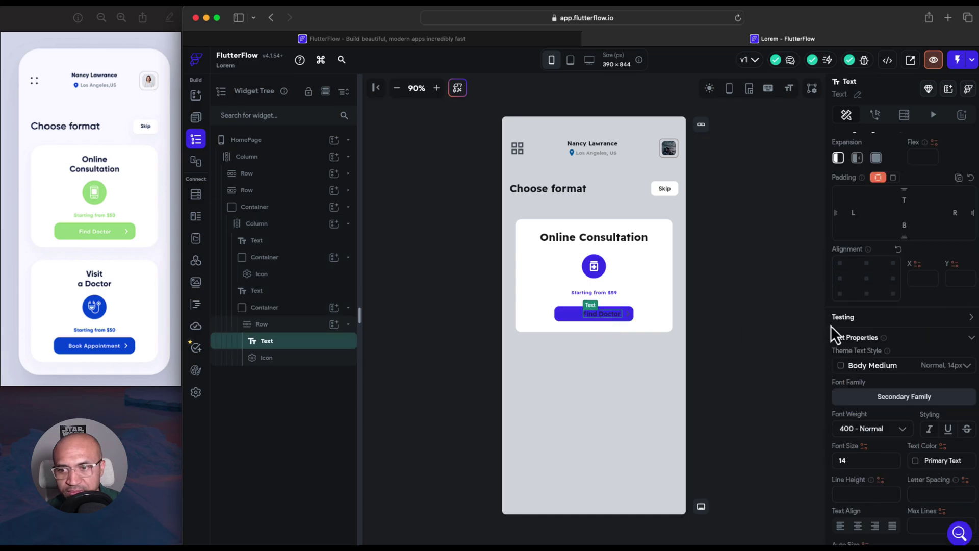
left_click(887, 465)
key("Down")
key("Down")
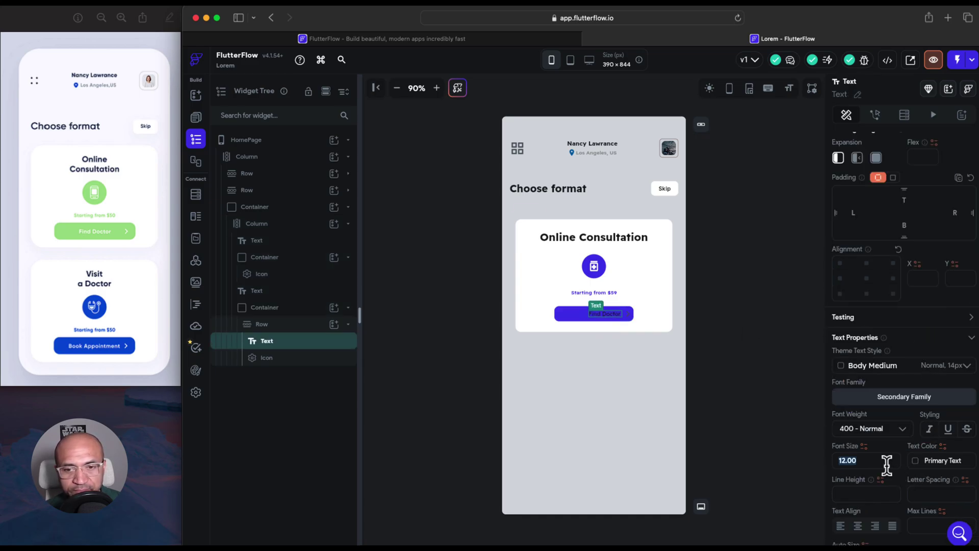
left_click(886, 431)
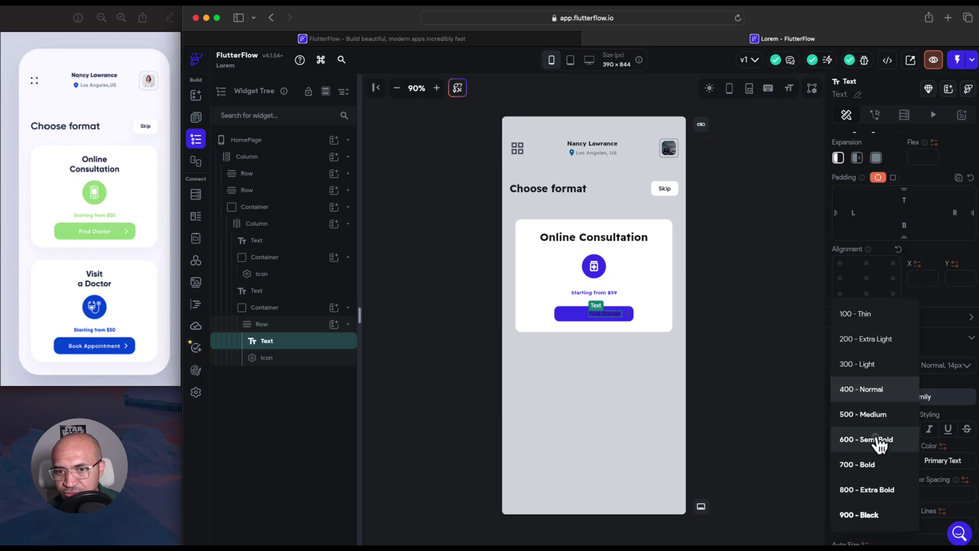
left_click(875, 439)
left_click(918, 462)
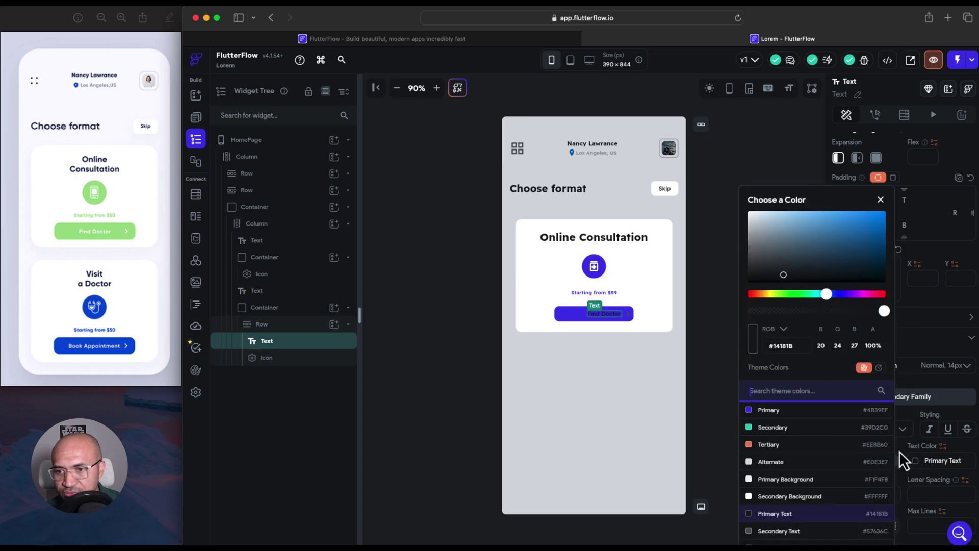
left_click_drag(785, 277, 747, 209)
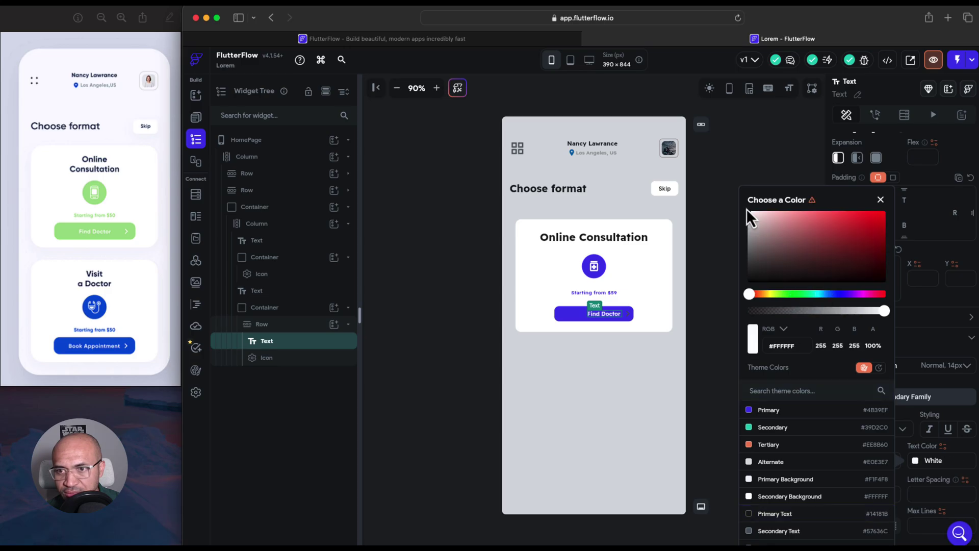
left_click(627, 317)
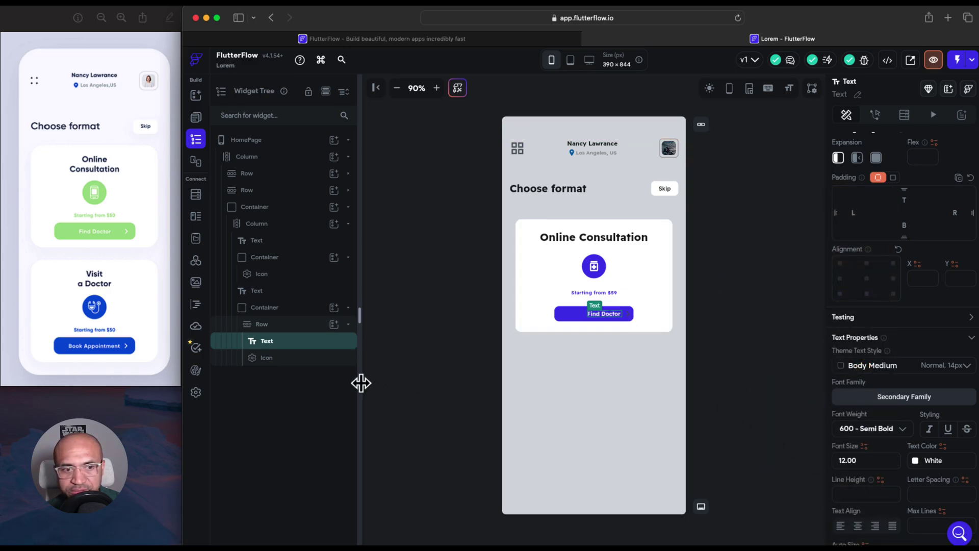
Set the chevron icon on the button to white
left_click(342, 358)
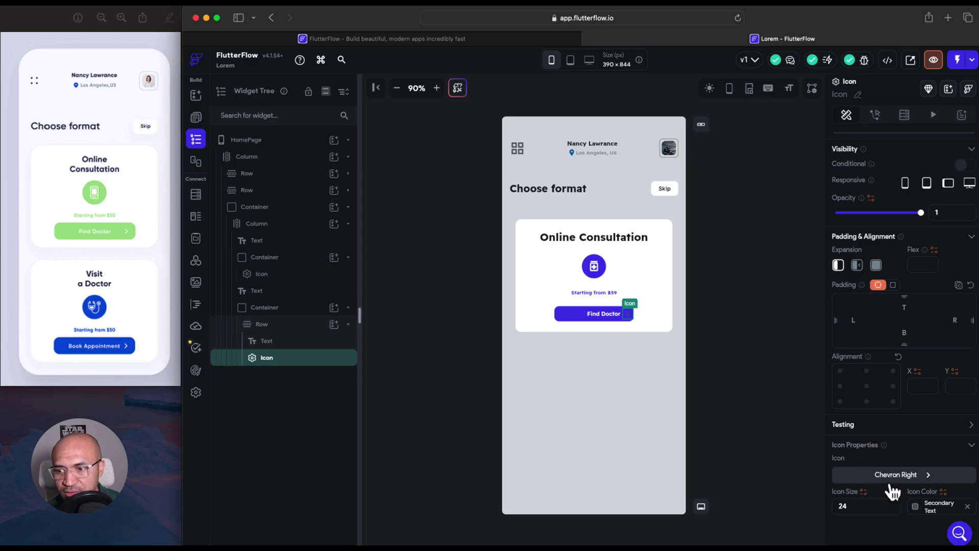
left_click(915, 507)
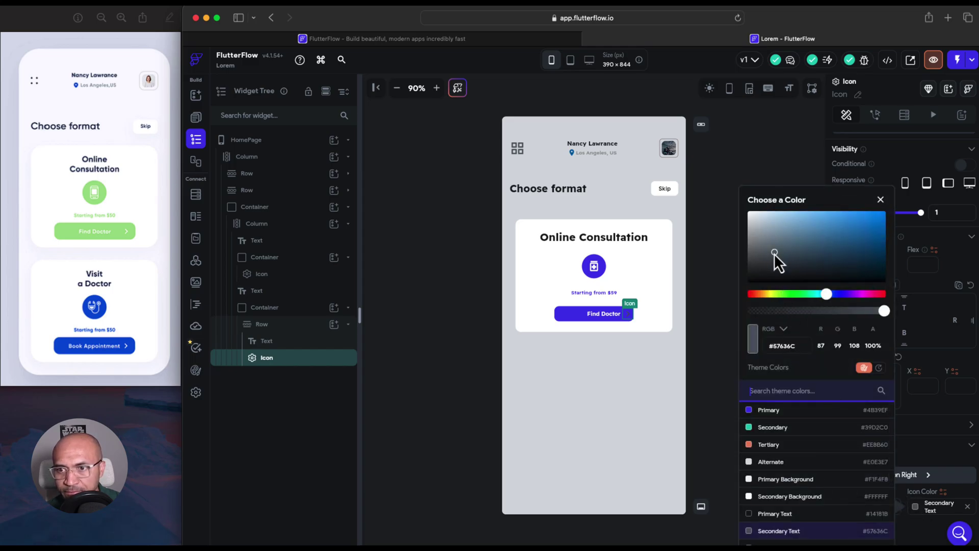
left_click_drag(770, 249, 742, 212)
left_click(714, 263)
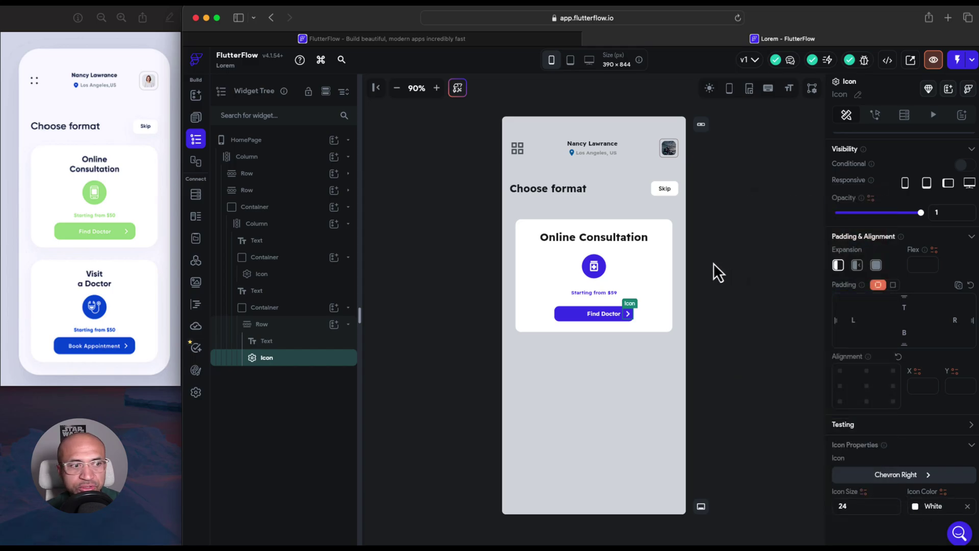
left_click(714, 263)
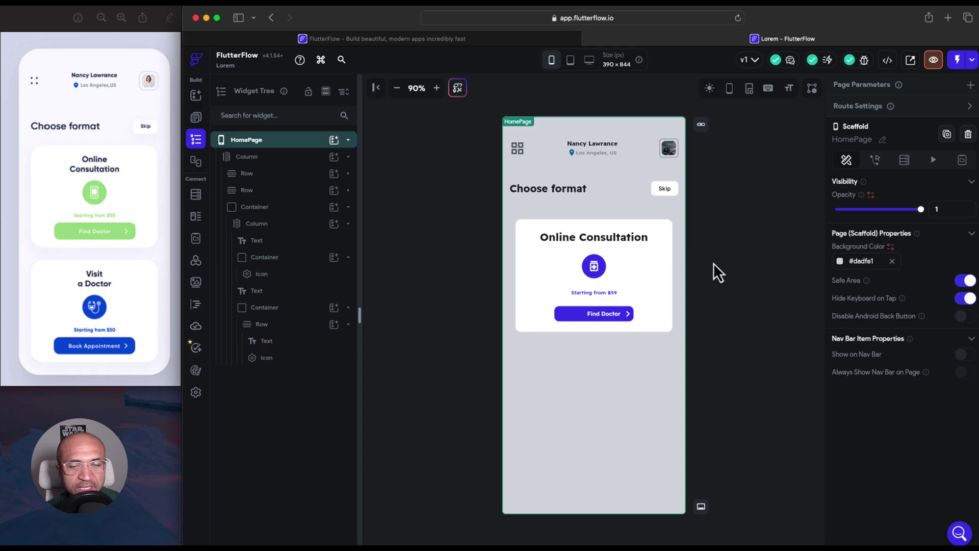
Give the Find Doctor label 16 px of right padding to clear the arrow
left_click(611, 315)
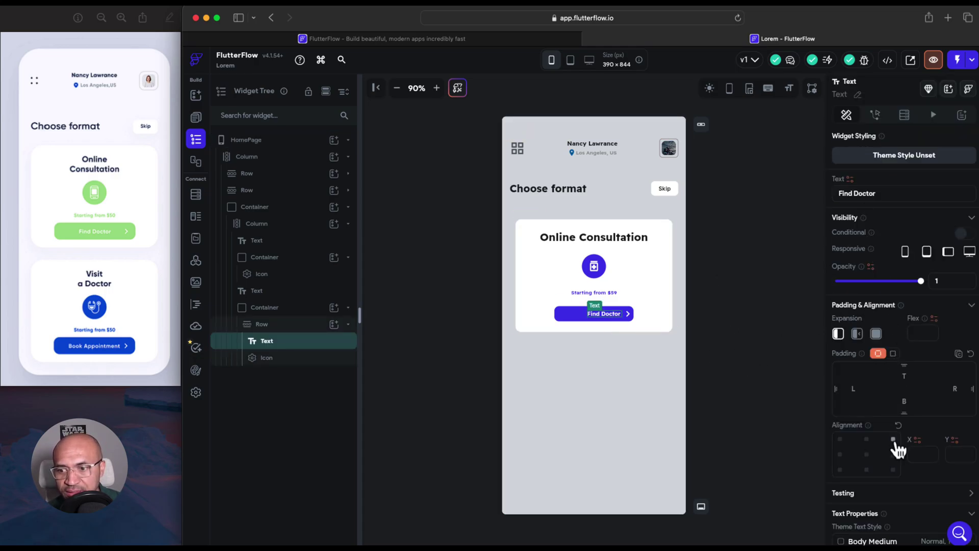
scroll(894, 446, "down", 3)
scroll(896, 448, "up", 3)
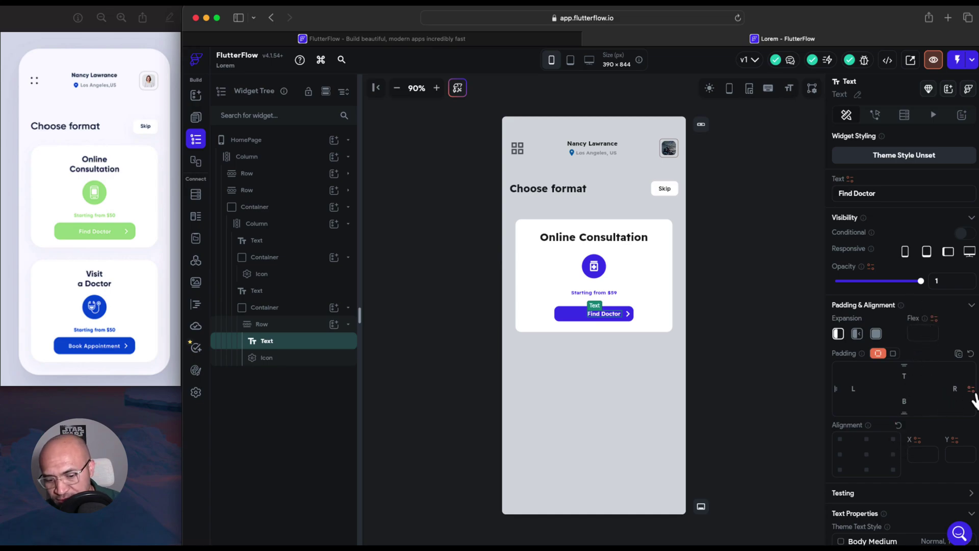
type("16")
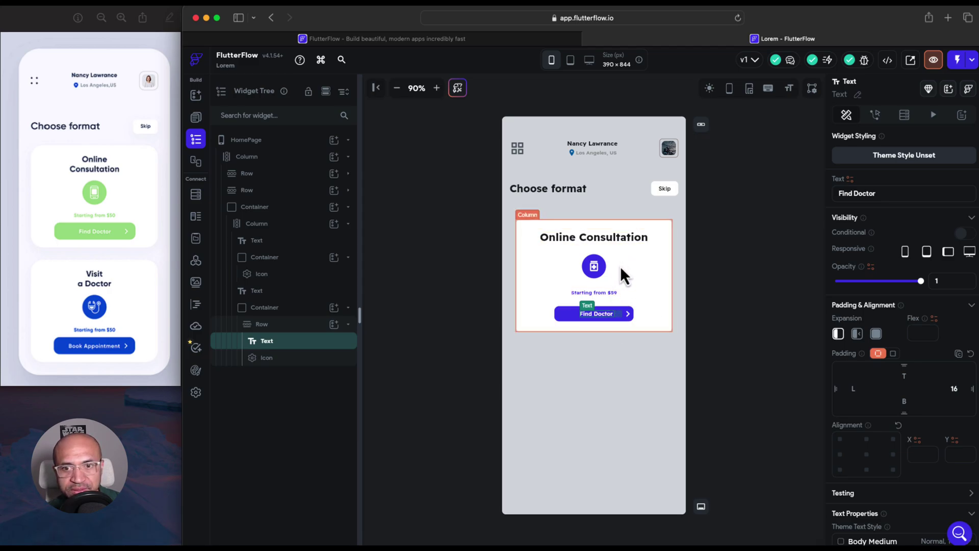
left_click(648, 301)
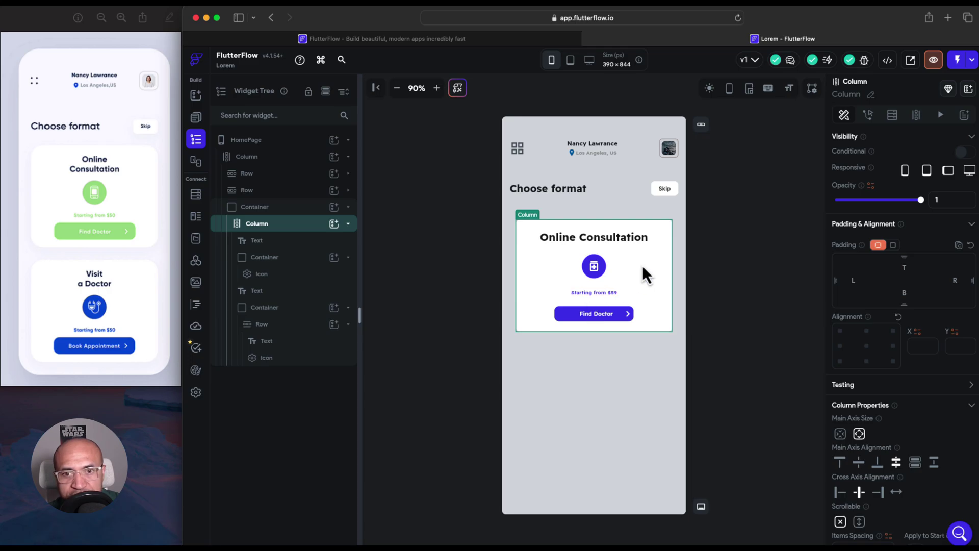
Convert the Online Consultation card container into a component named ContainerMain
left_click(313, 209)
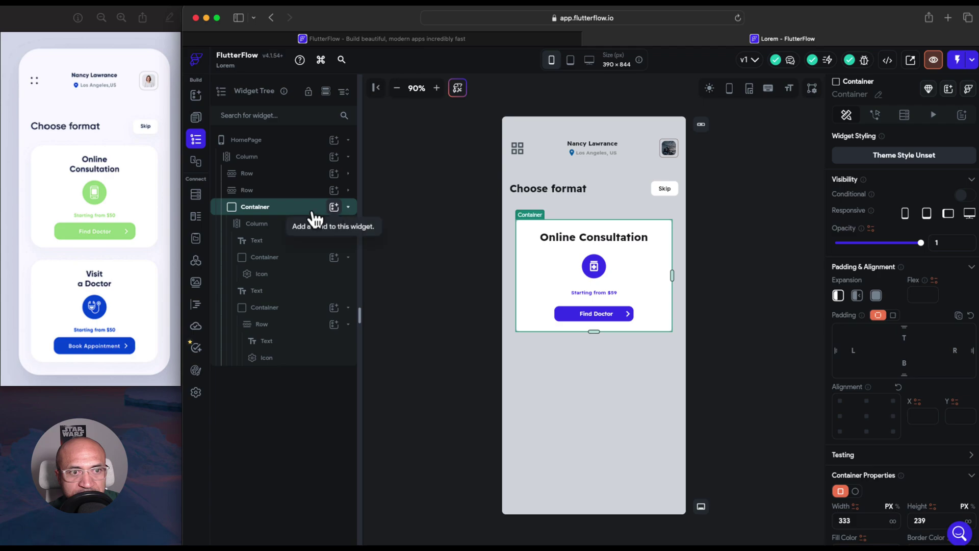
right_click(313, 218)
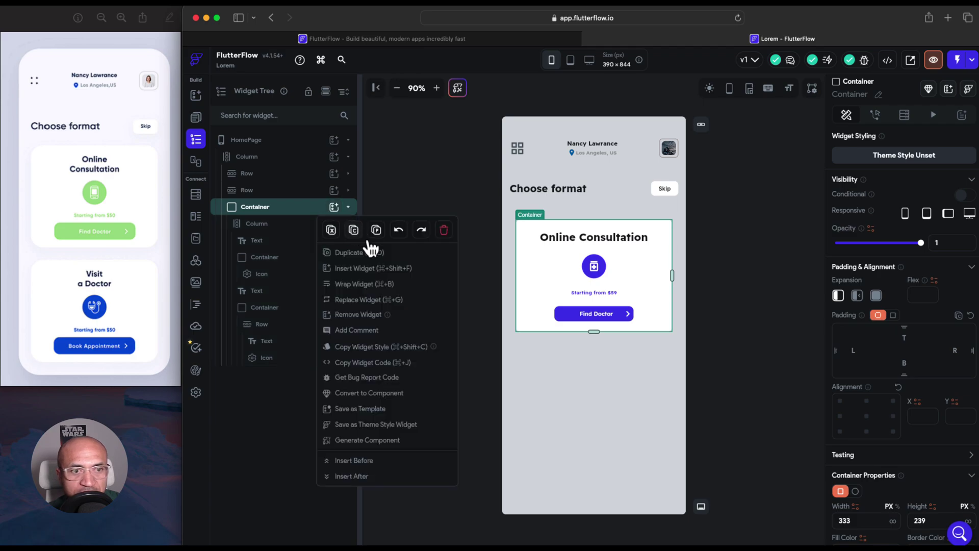
left_click(382, 394)
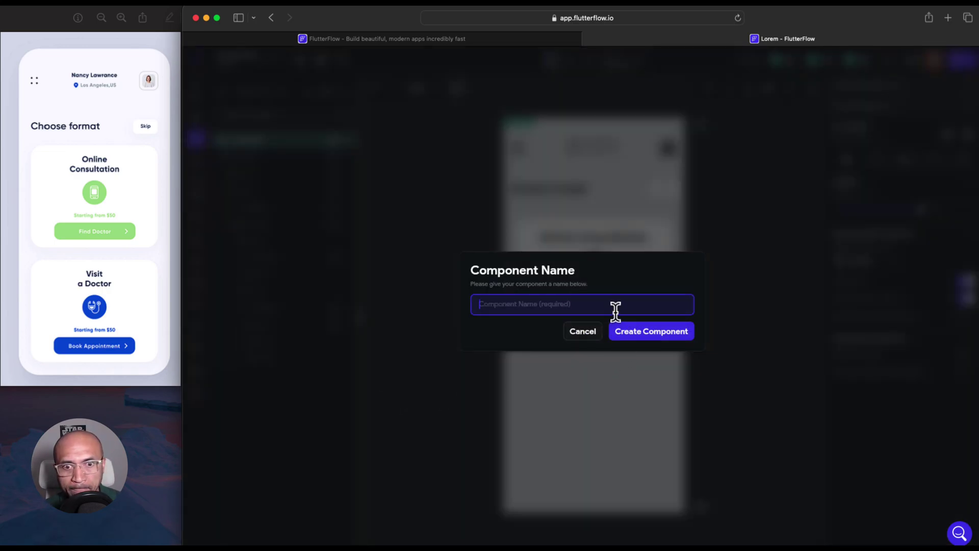
type("Container")
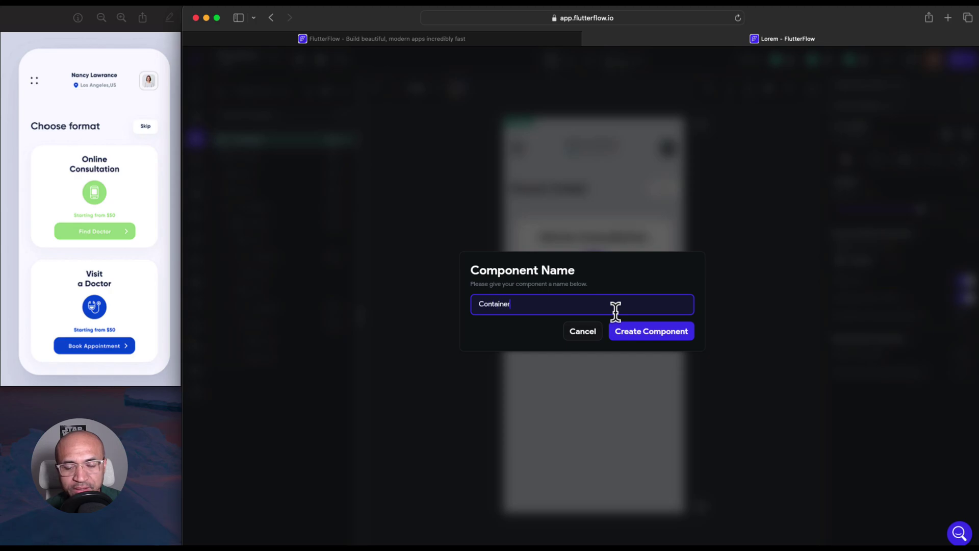
type("Resu")
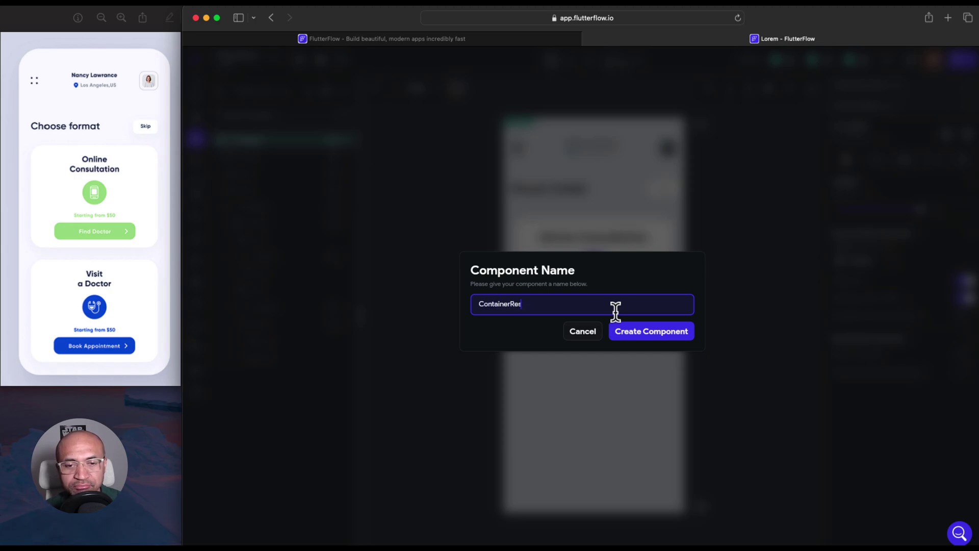
key("BackSpace")
key("BackSpace")
key("BackSpace")
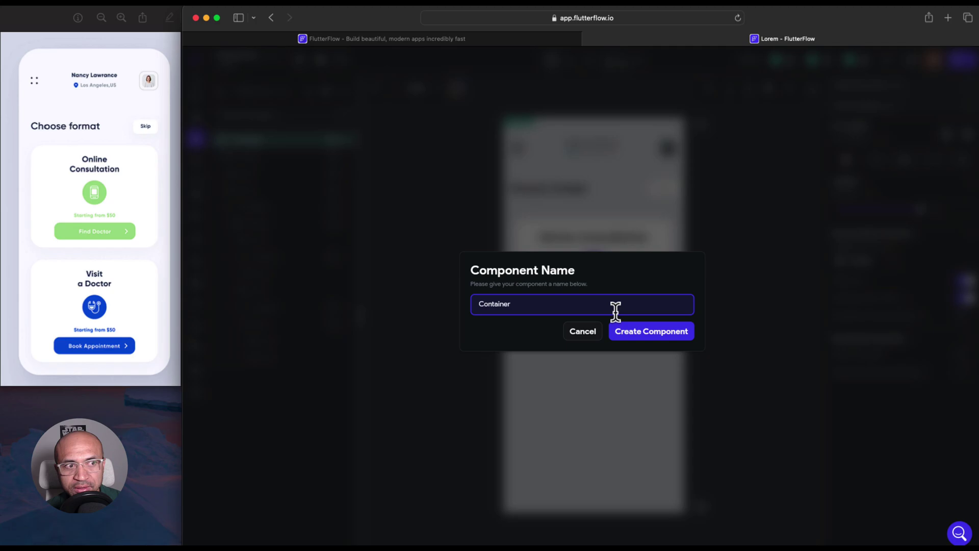
type("Main")
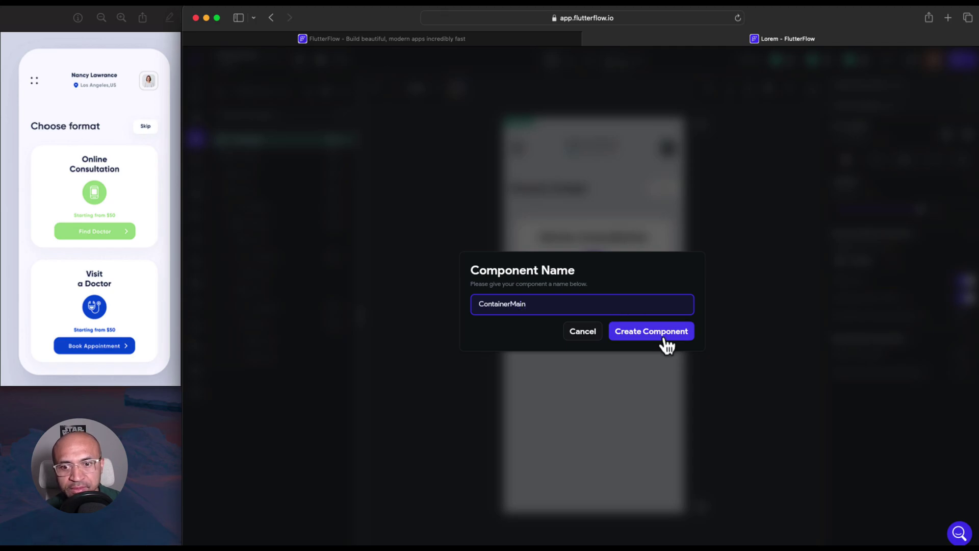
left_click(663, 337)
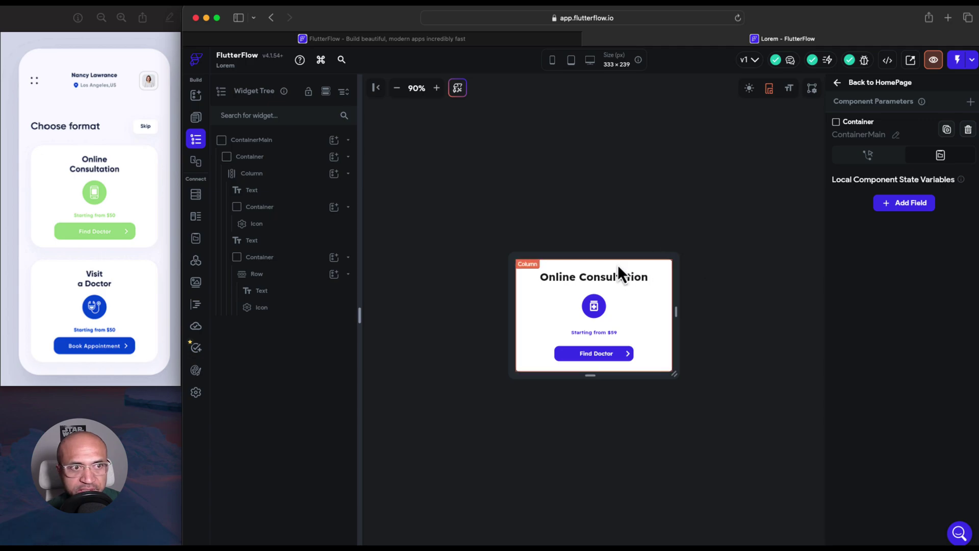
Bind the Online Consultation heading to a new String component parameter named title
left_click(572, 284)
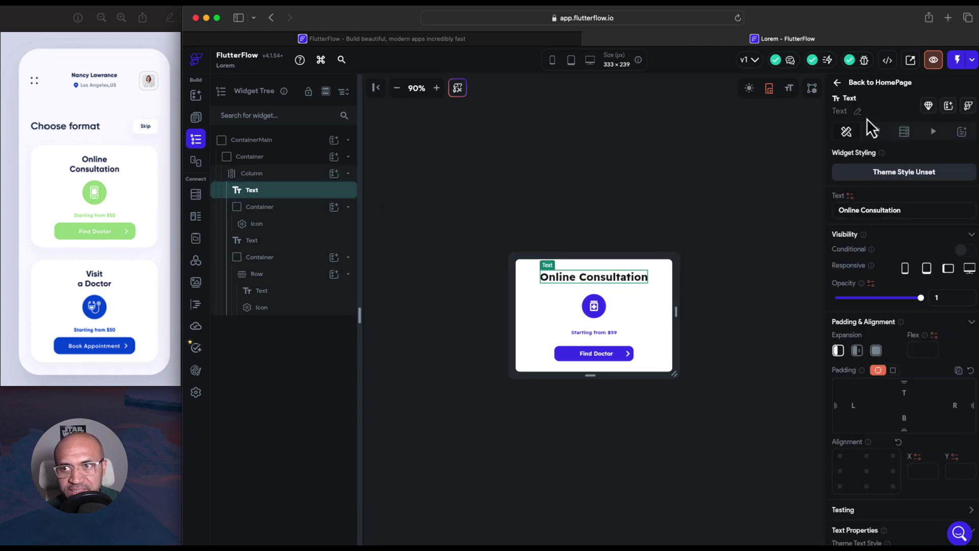
scroll(870, 286, "down", 5)
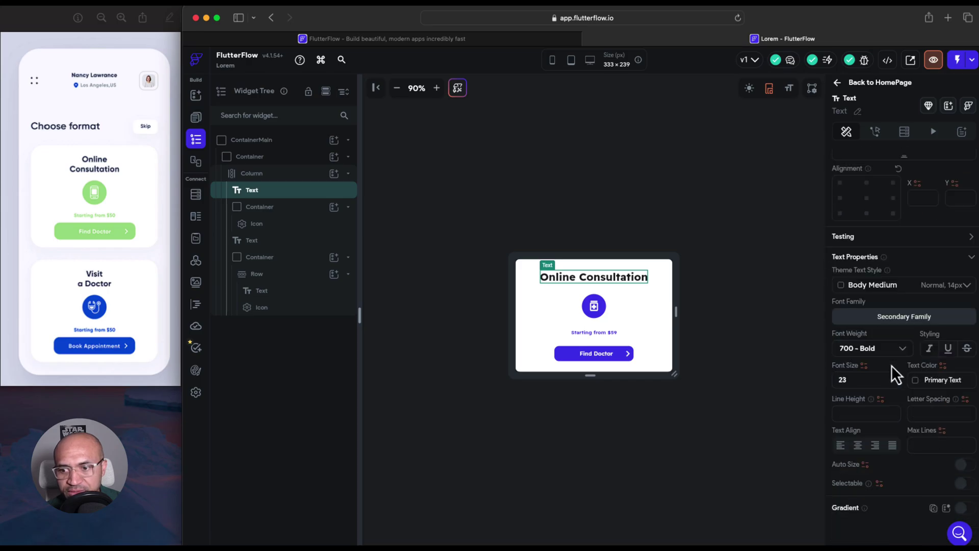
scroll(870, 253, "up", 5)
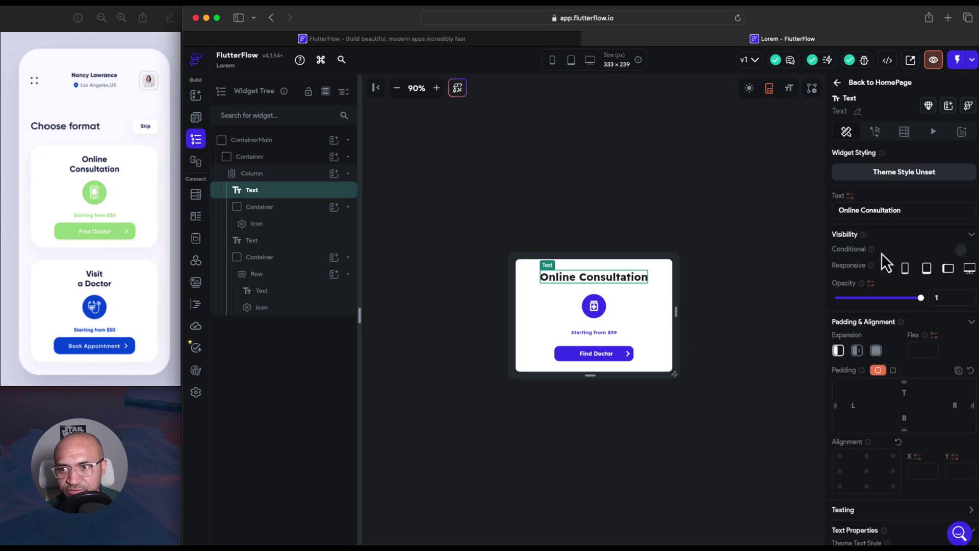
left_click(851, 197)
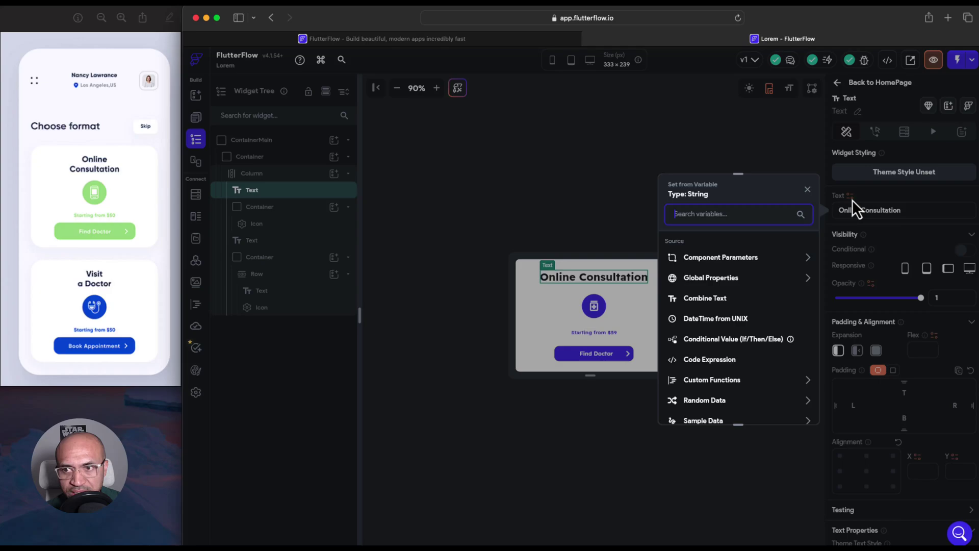
left_click(721, 258)
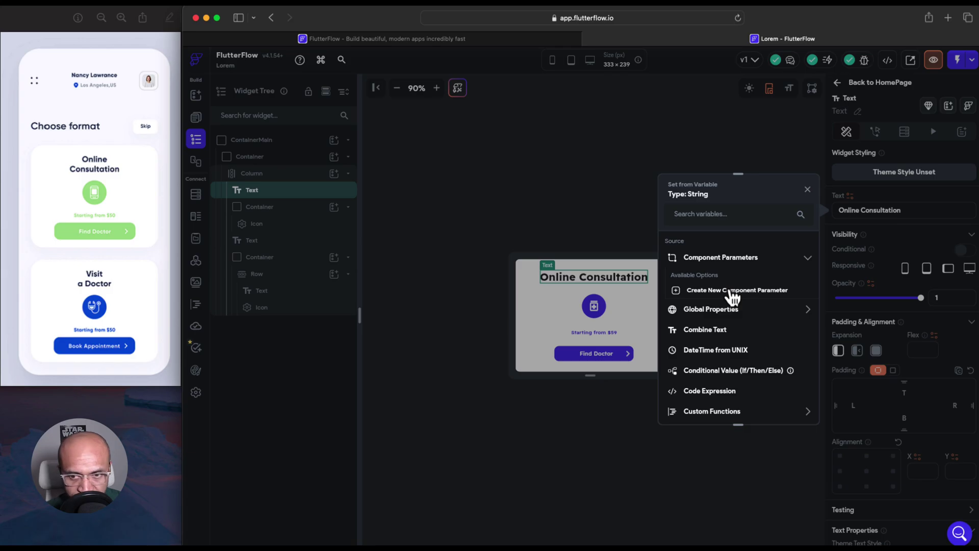
left_click(730, 290)
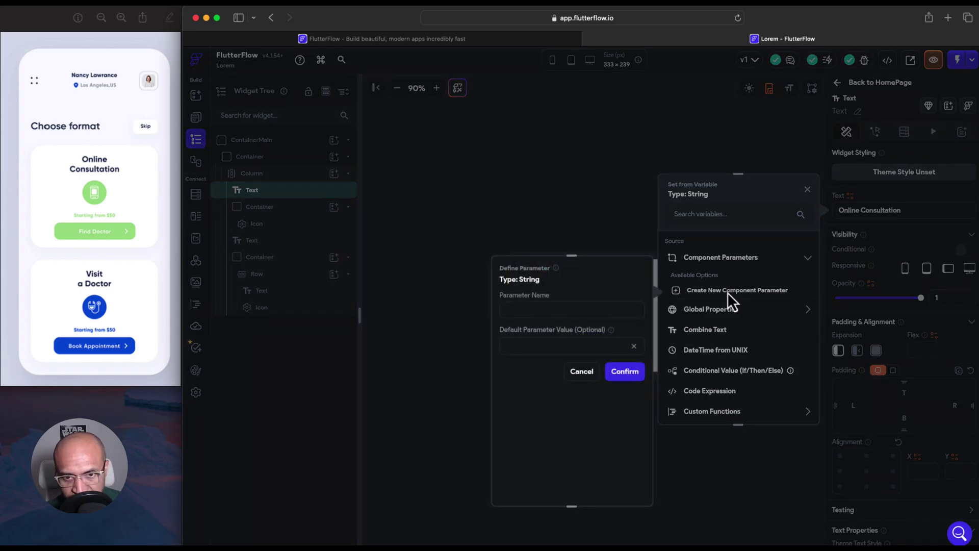
left_click(571, 313)
type("tu")
key("BackSpace")
key("BackSpace")
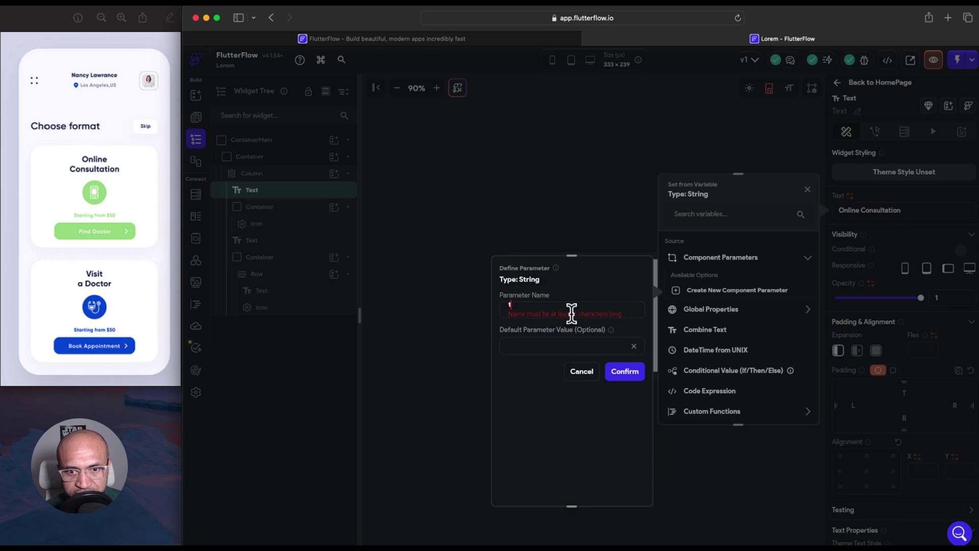
type("title")
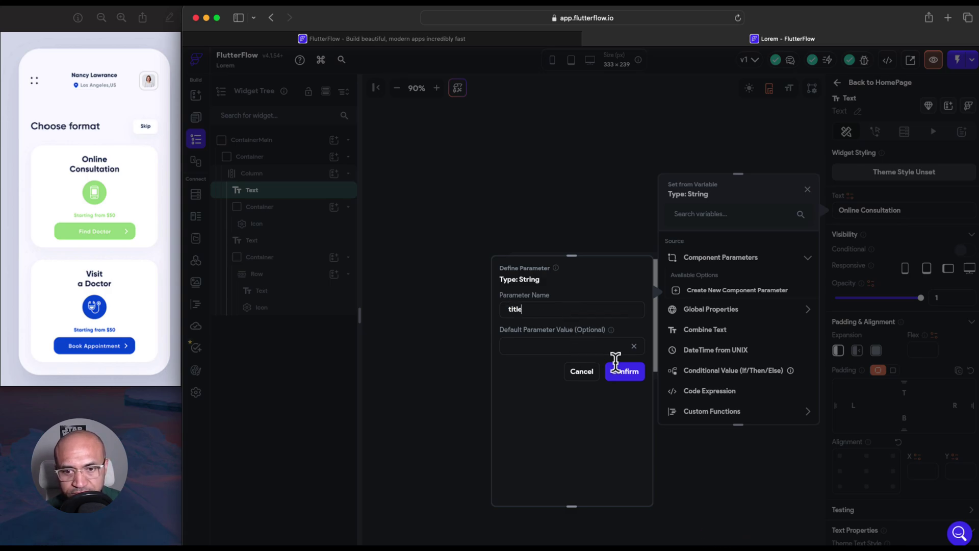
left_click(626, 372)
left_click(703, 281)
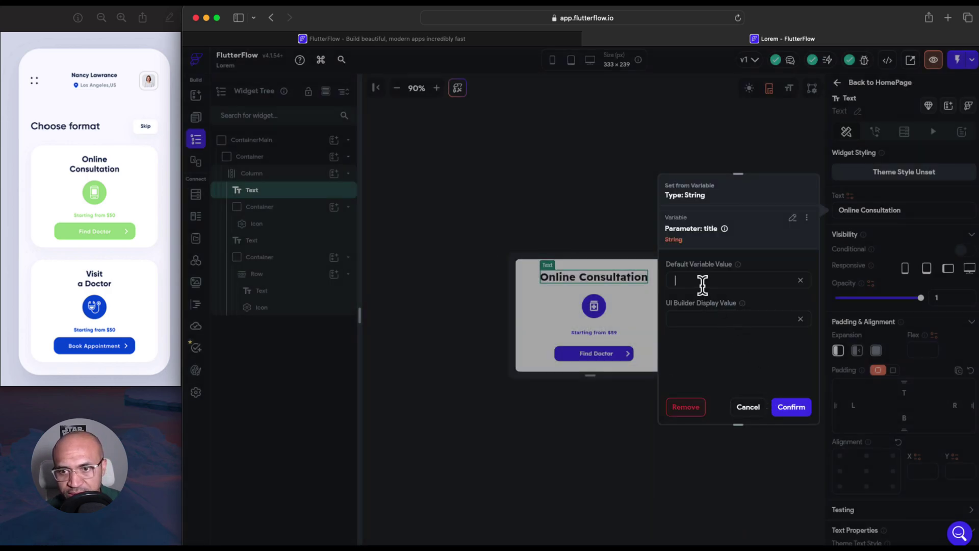
left_click(781, 407)
Bind the icon circle's fill colour to a new component parameter named color
left_click(602, 316)
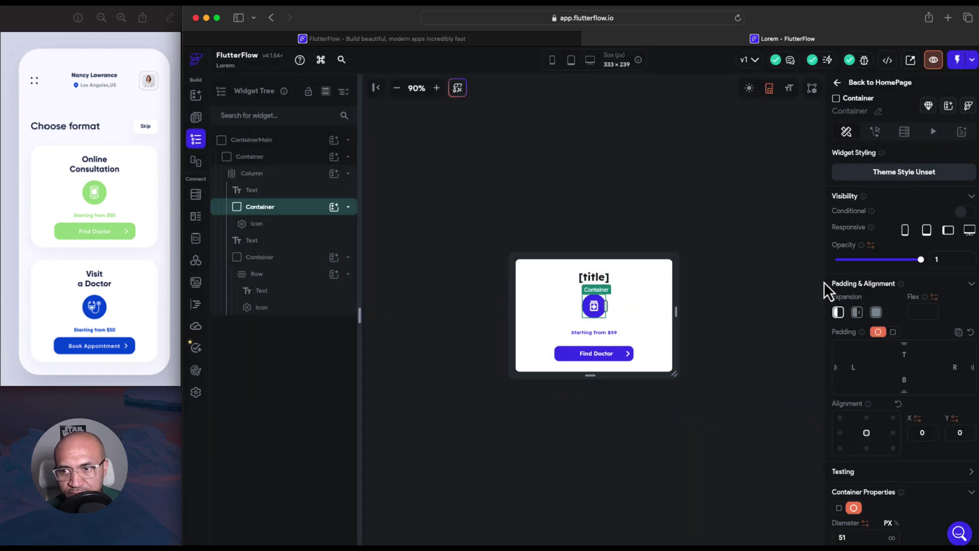
scroll(867, 408, "down", 1)
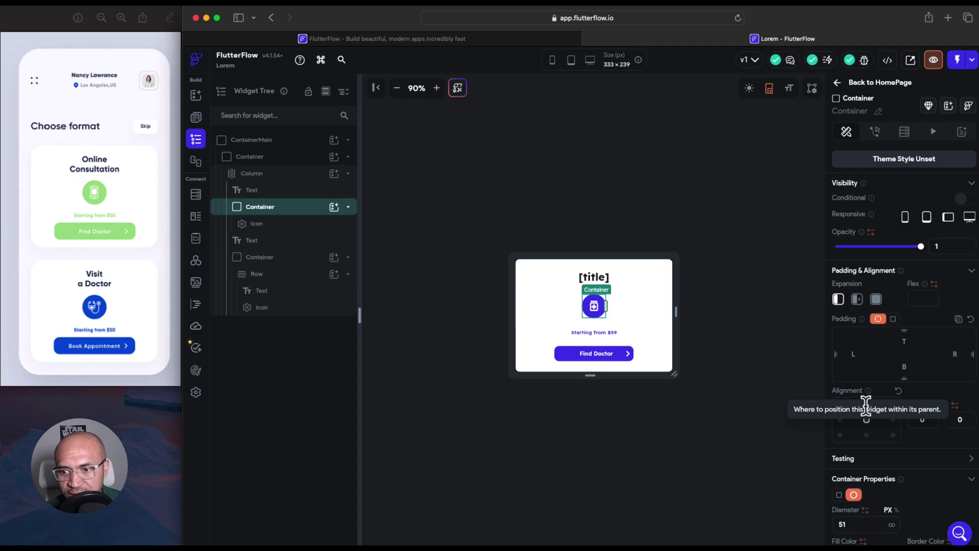
scroll(901, 440, "down", 4)
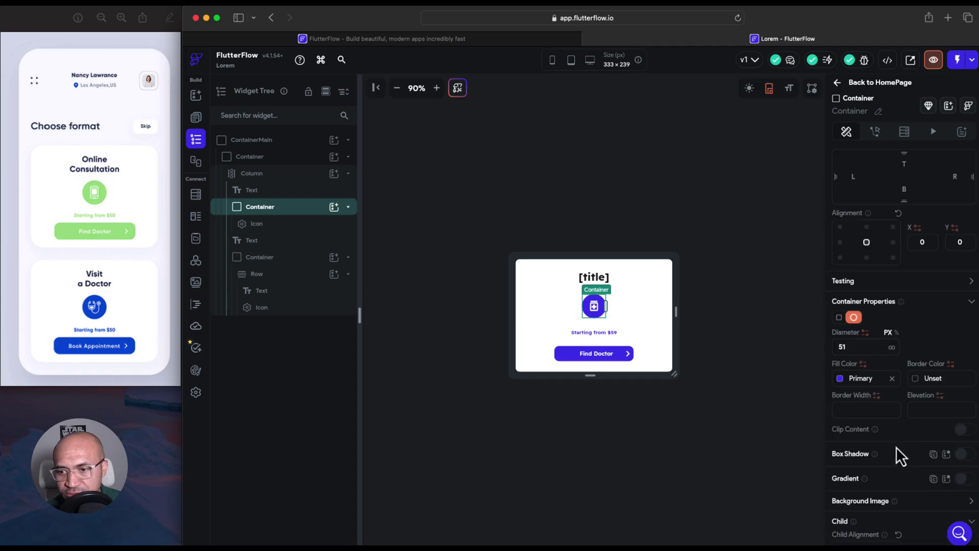
left_click(843, 380)
left_click(868, 378)
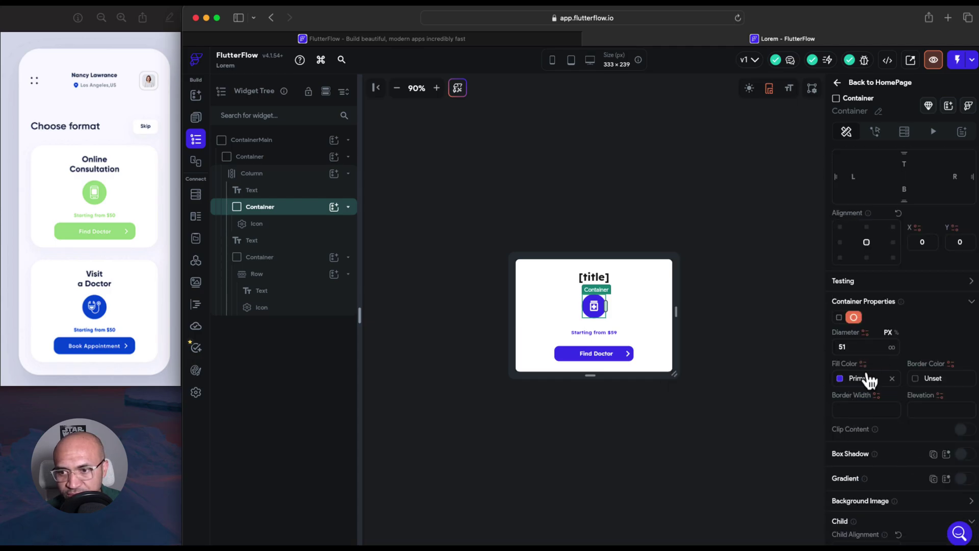
left_click(863, 364)
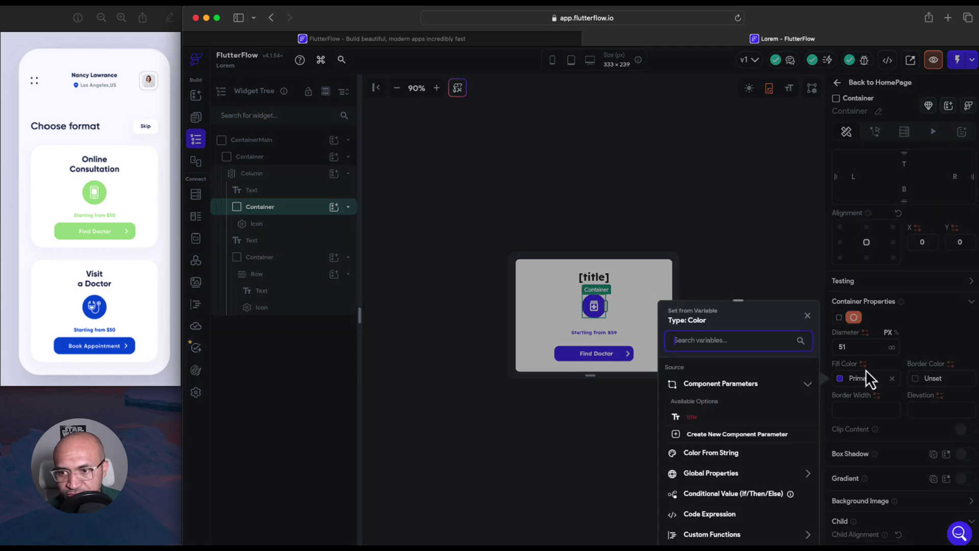
left_click(718, 433)
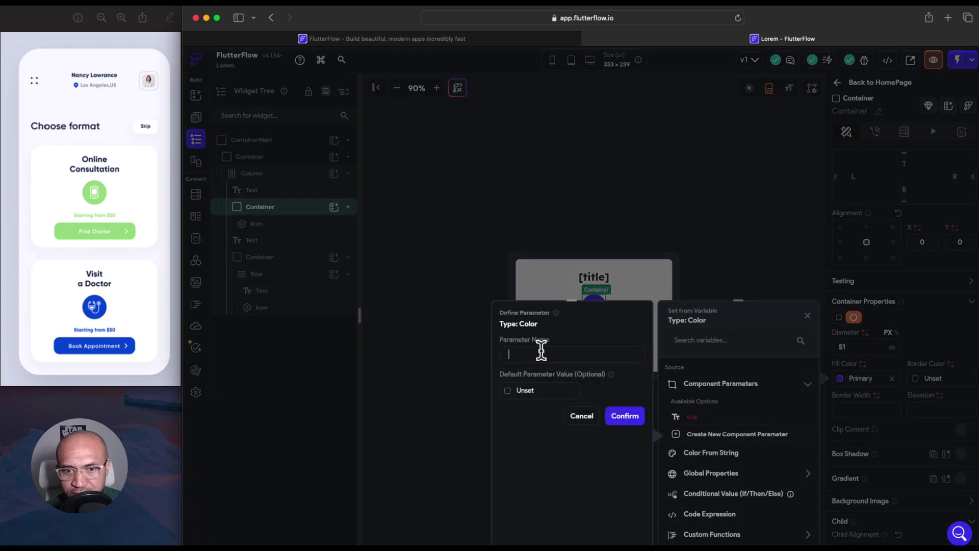
type("color")
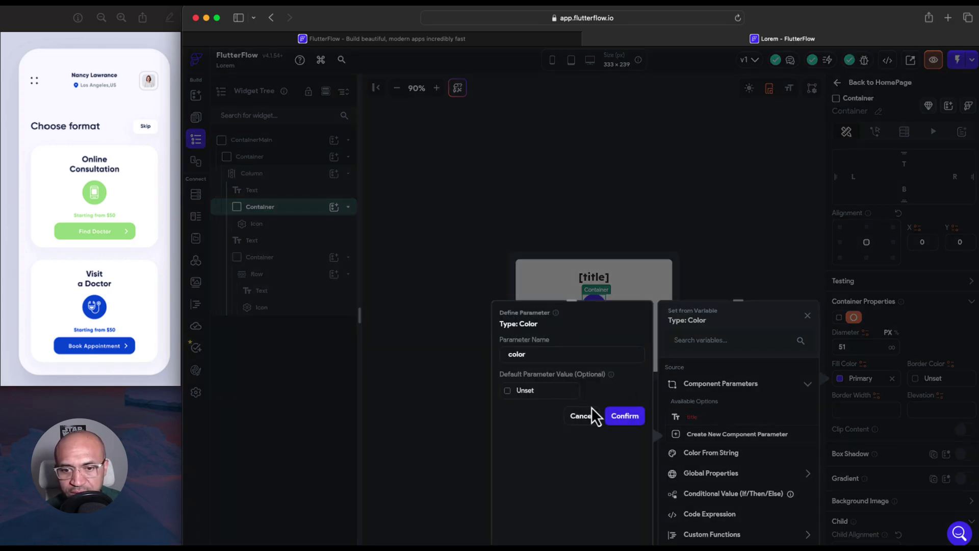
left_click(614, 419)
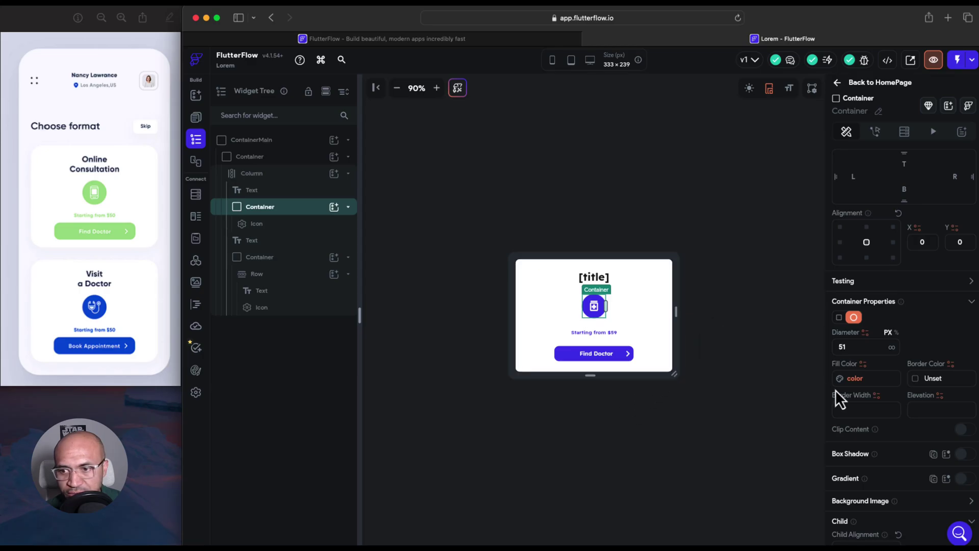
Bind the badge icon to a new component parameter named icon
left_click(595, 312)
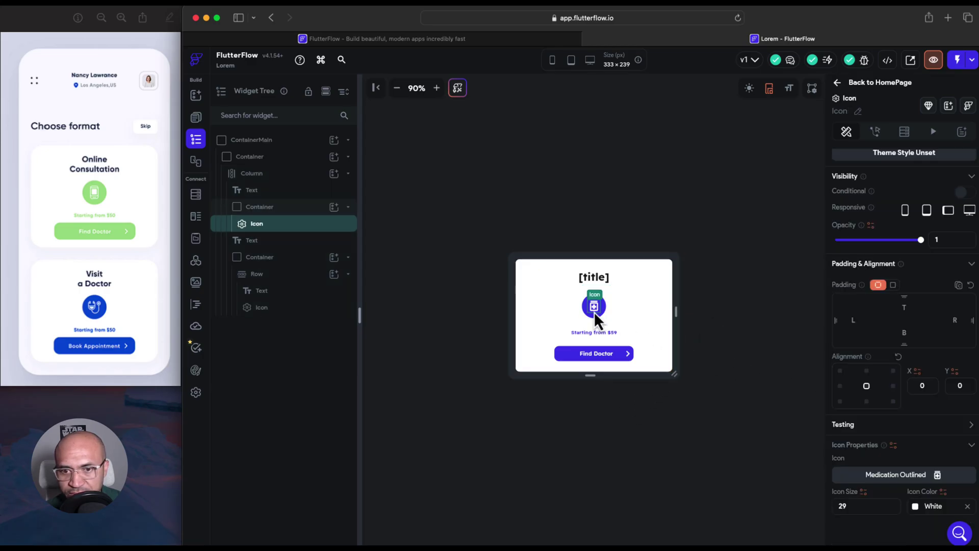
left_click(894, 447)
left_click(741, 452)
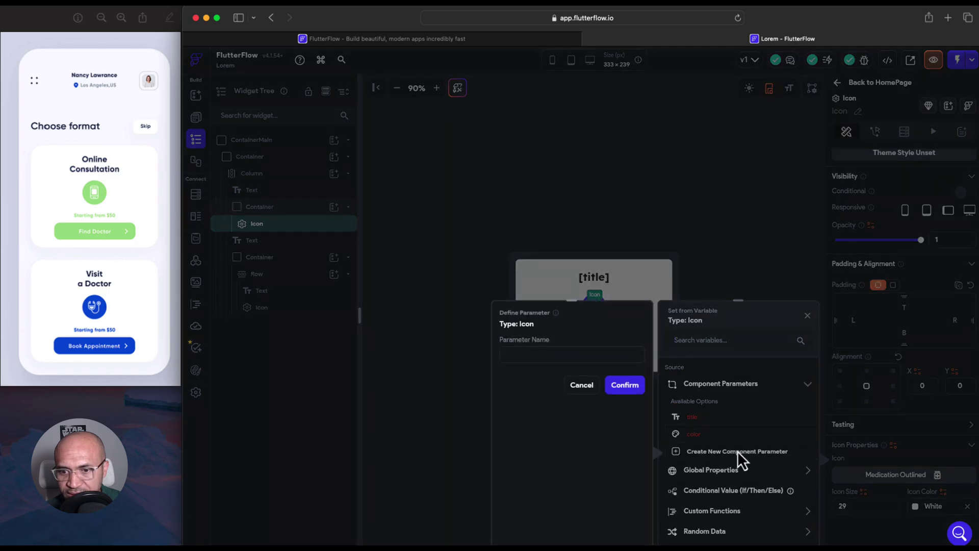
type("icon")
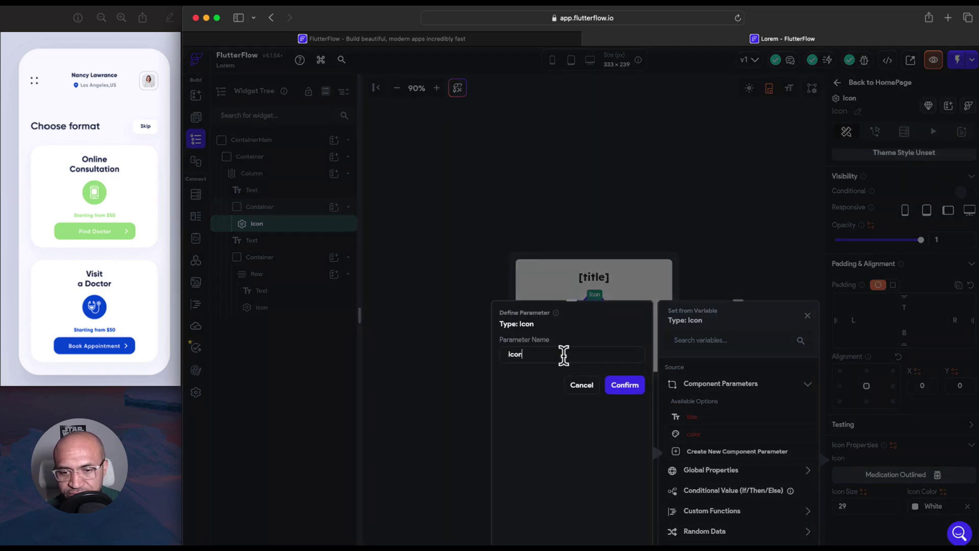
left_click(622, 386)
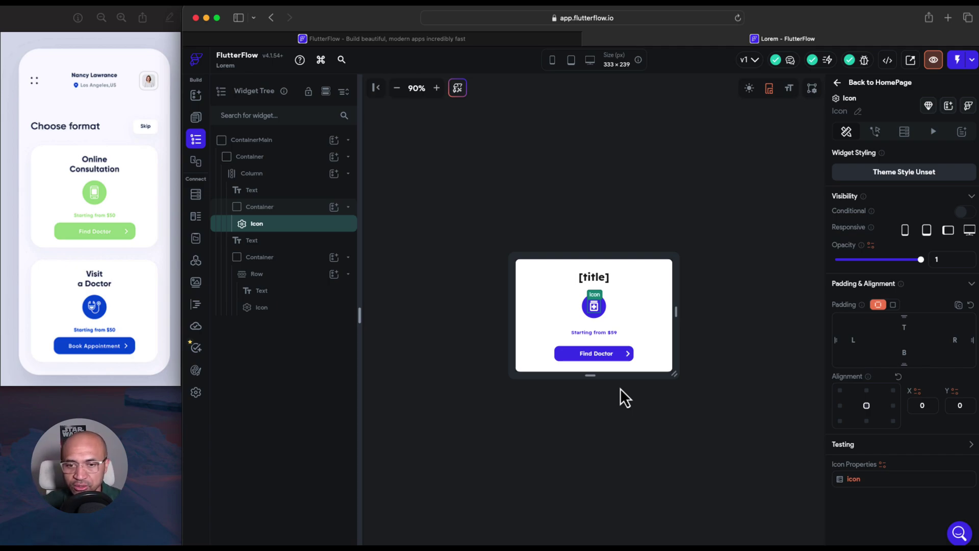
left_click(584, 337)
left_click(583, 332)
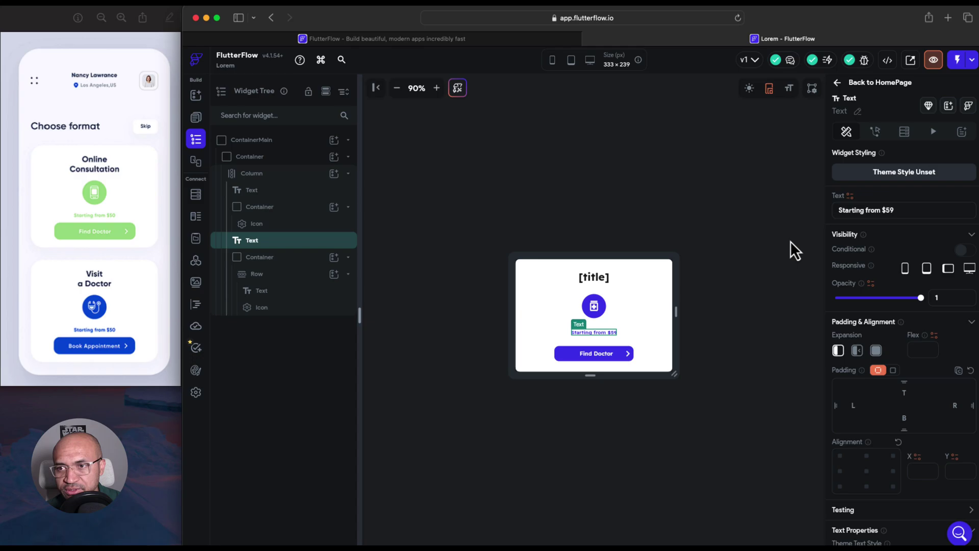
Bind the 'Starting from $59' text to a new parameter named subtitle
left_click(850, 196)
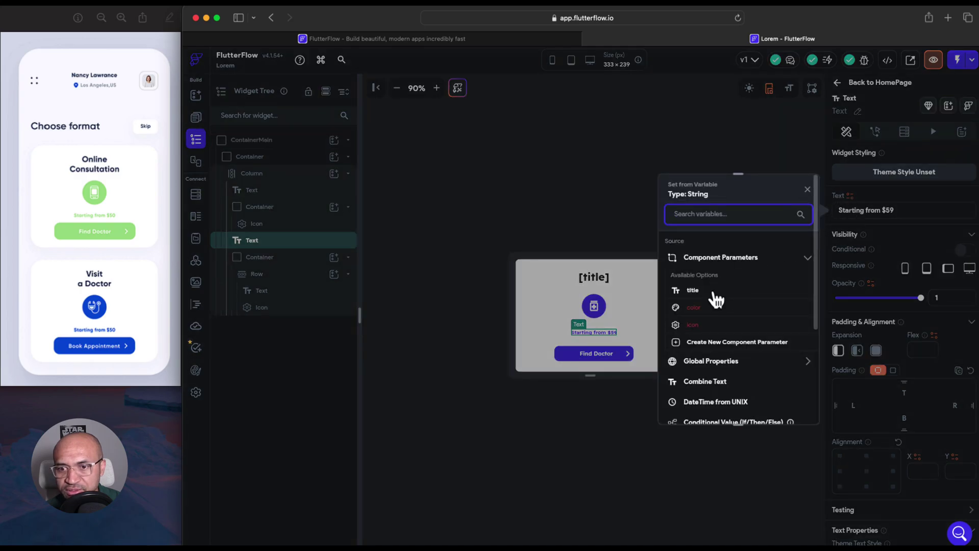
left_click(705, 341)
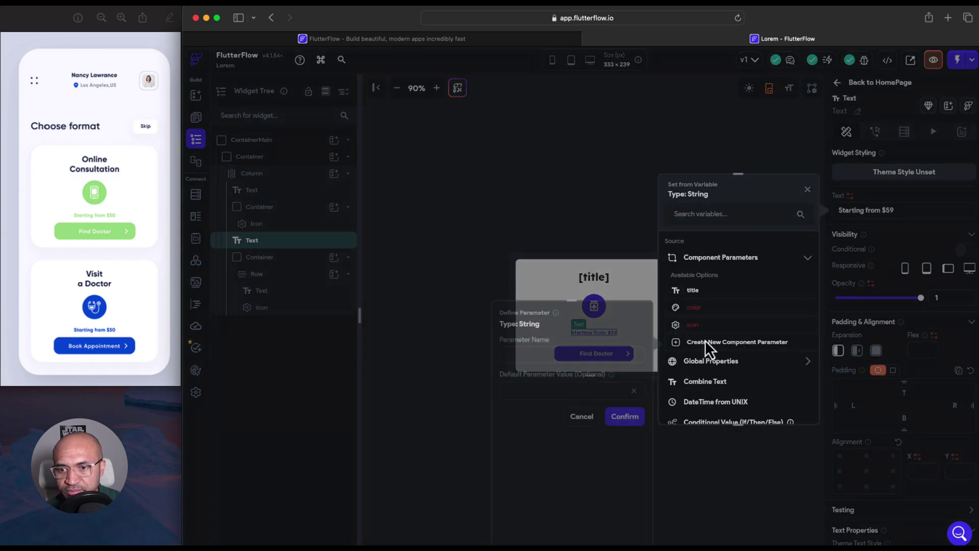
type("sjb")
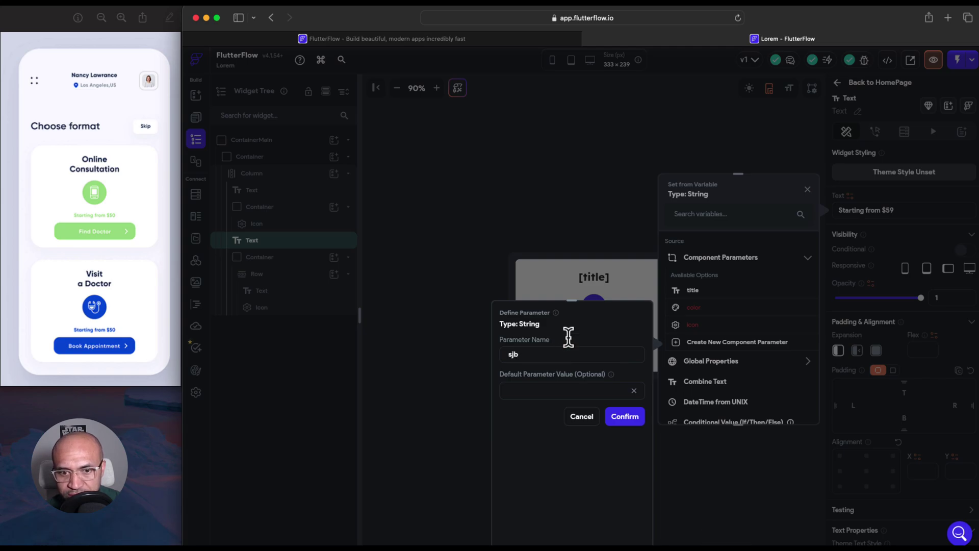
key("BackSpace")
key("BackSpace")
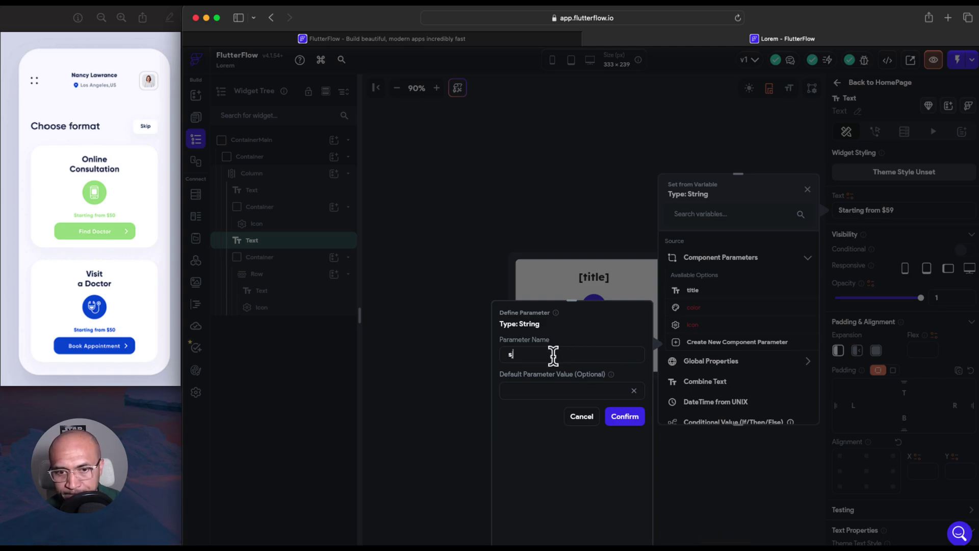
type("ubtitle")
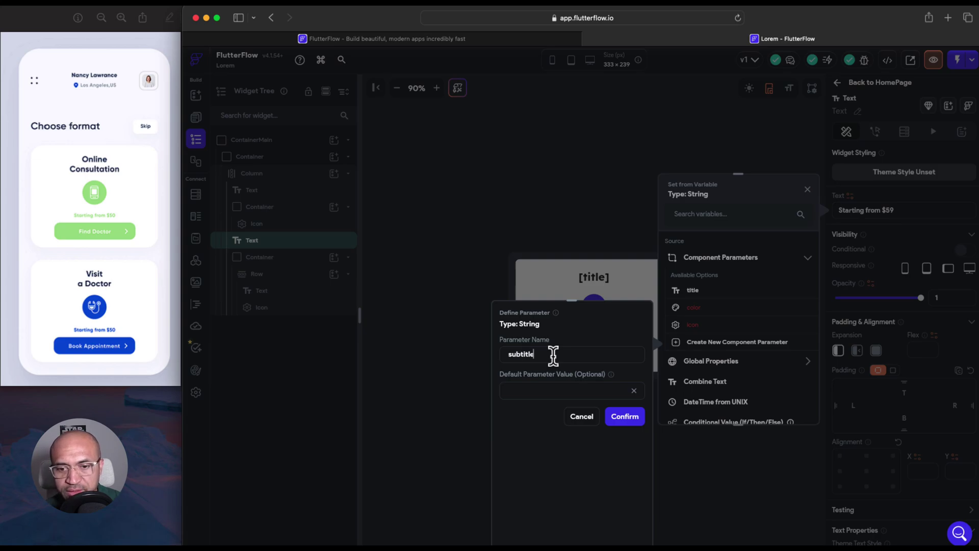
left_click(627, 415)
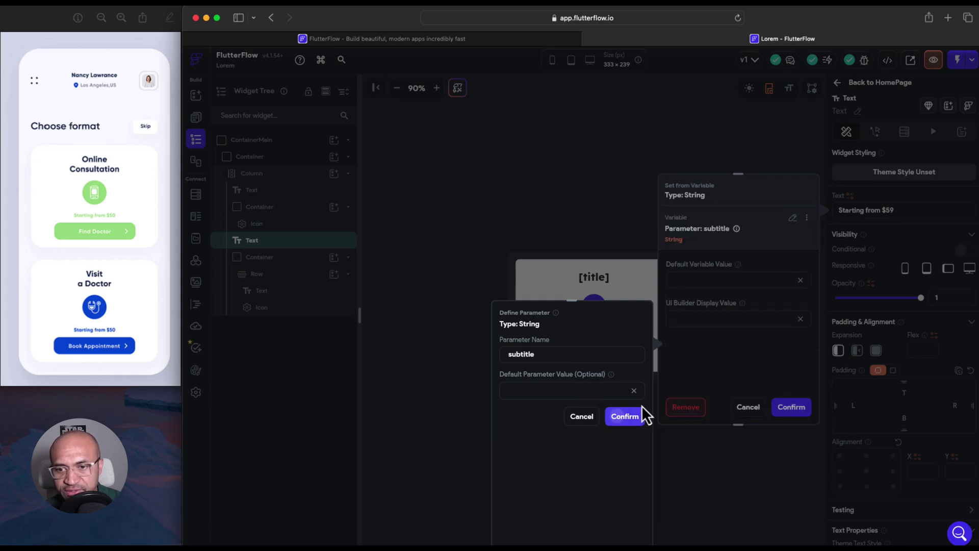
left_click(712, 280)
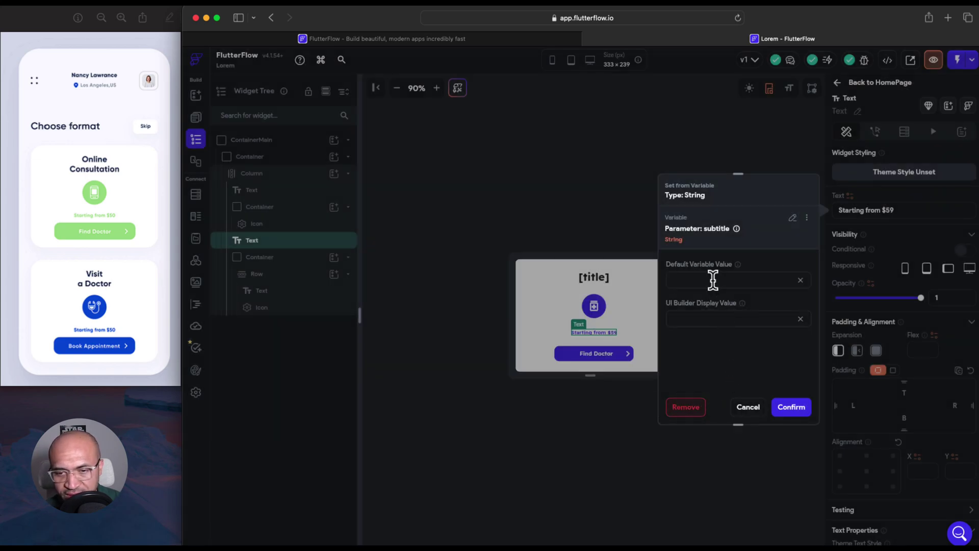
left_click(789, 409)
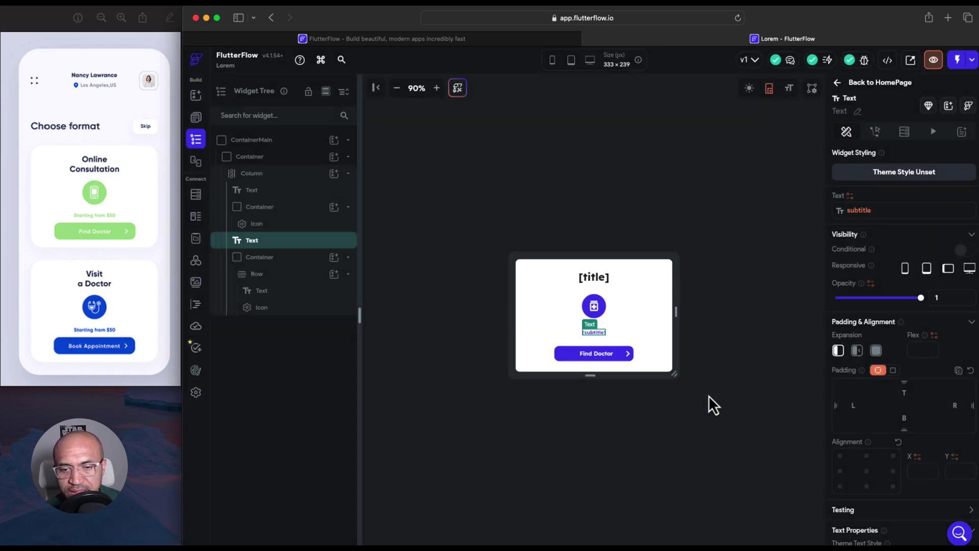
Bind the Find Doctor button label to a new parameter named buttonTitle
left_click(605, 356)
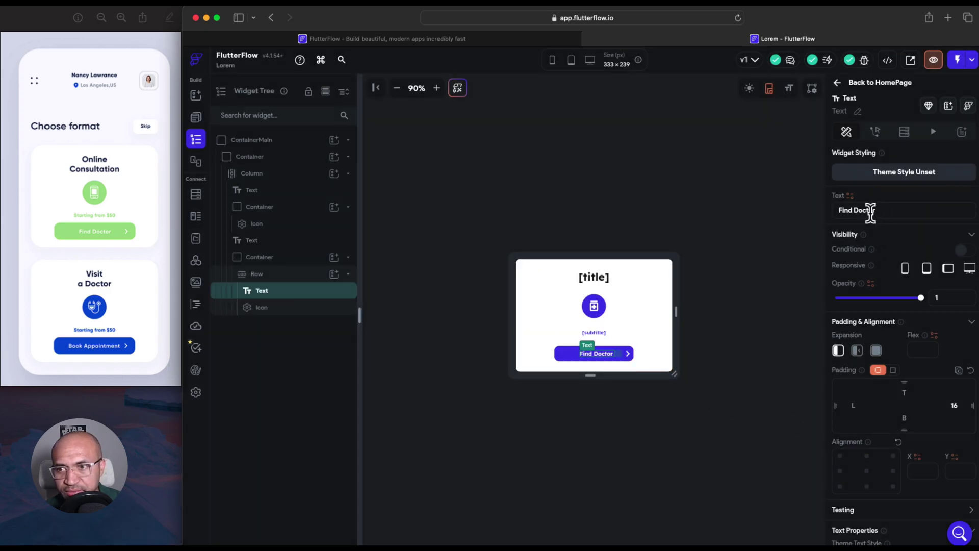
left_click(852, 199)
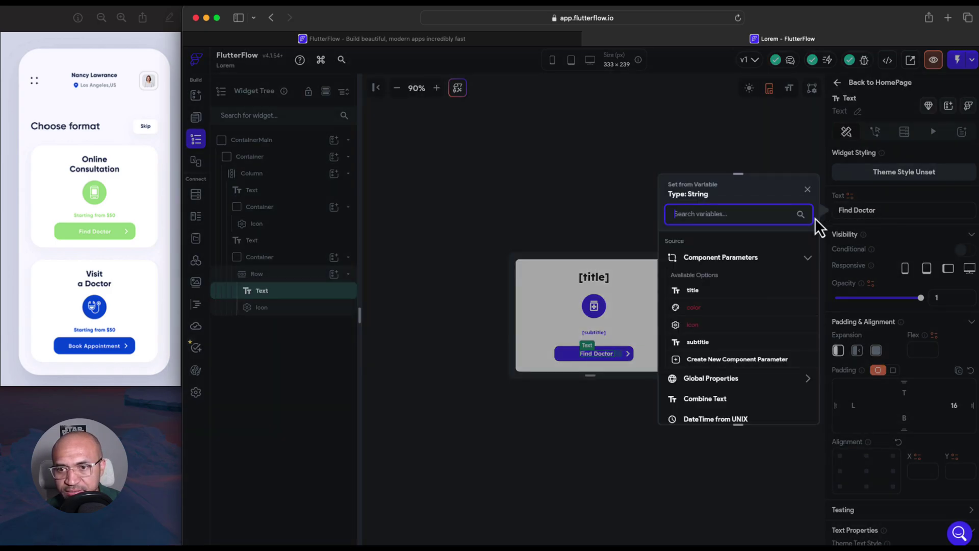
left_click(708, 359)
left_click(553, 355)
type("bjt")
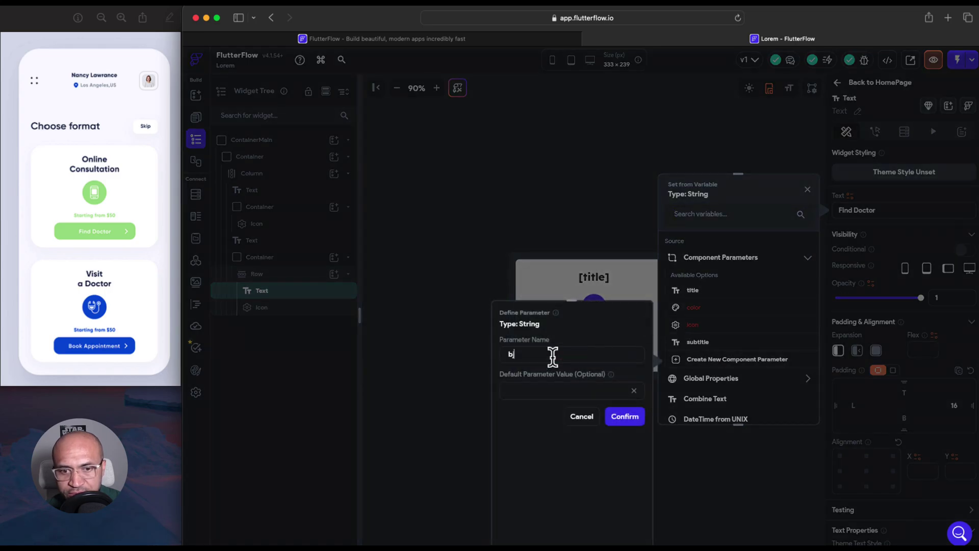
key("BackSpace")
key("BackSpace")
key("BackSpace")
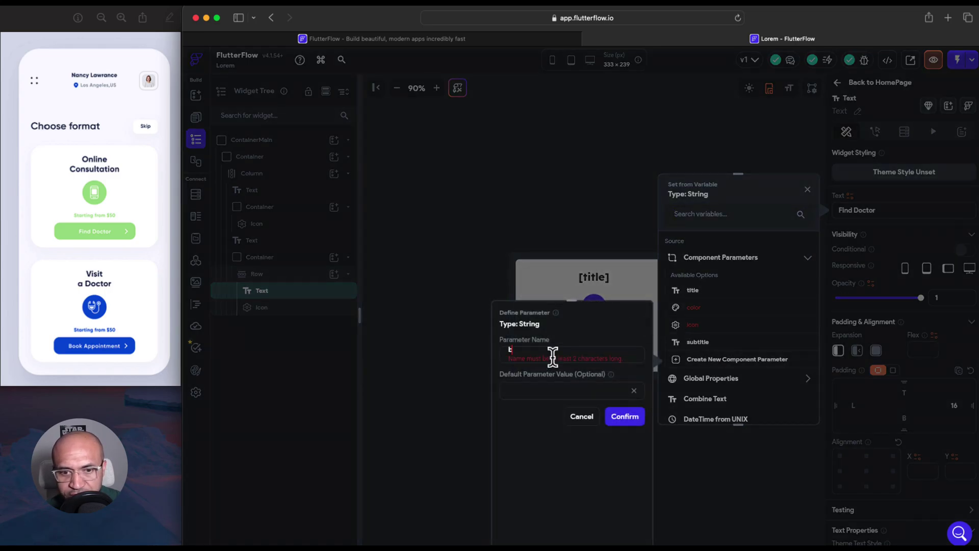
type("buttonTitle")
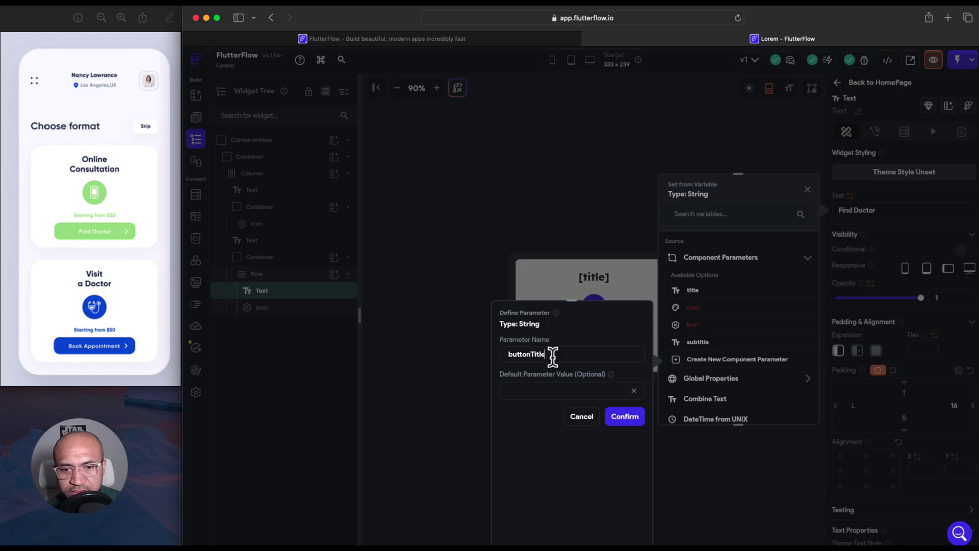
left_click(624, 417)
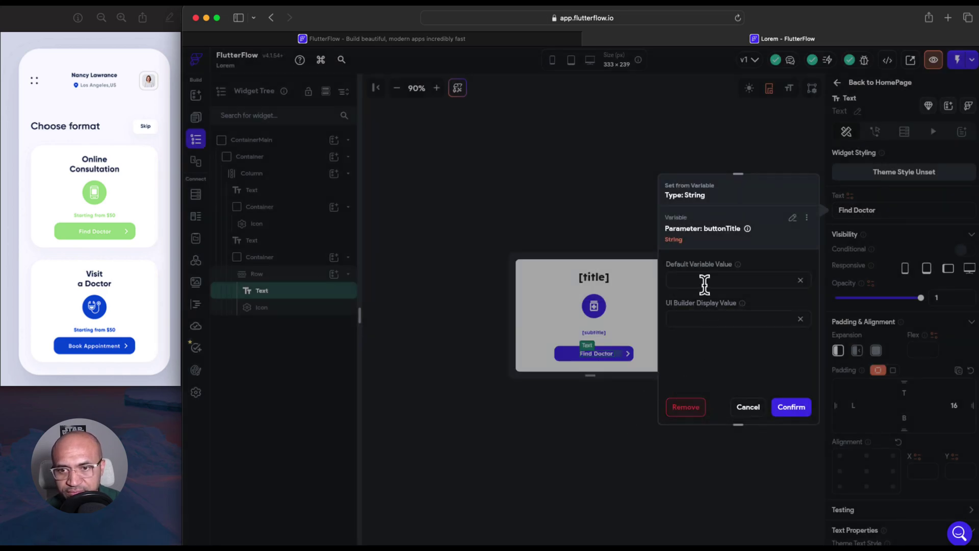
left_click(790, 408)
left_click(570, 358)
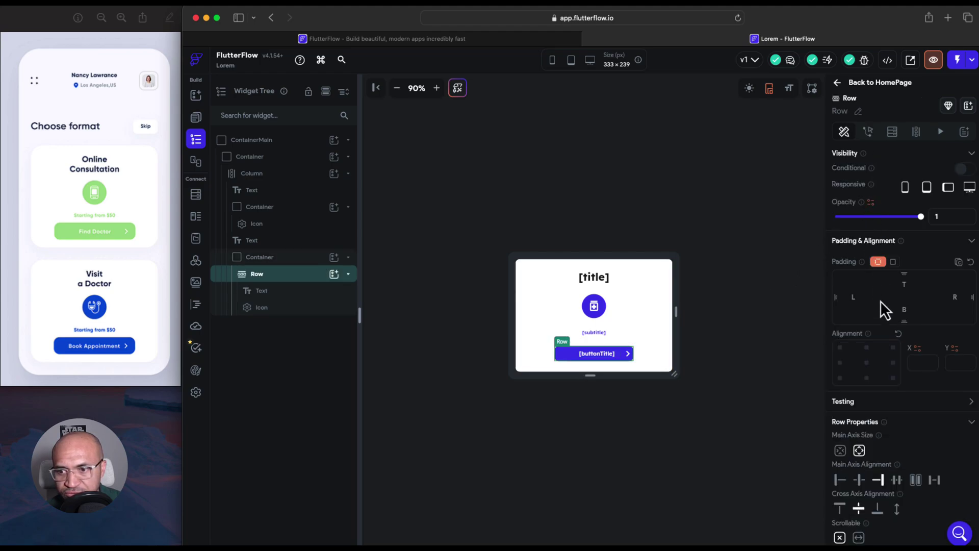
Bind the ContainerMain button container's Fill Color to the 'color' component parameter
scroll(902, 411, "down", 3)
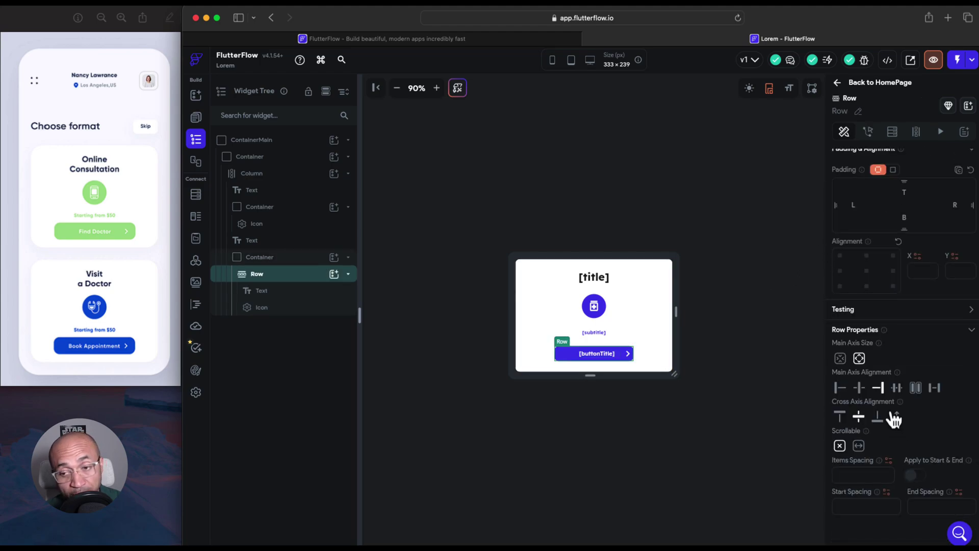
scroll(893, 284, "up", 2)
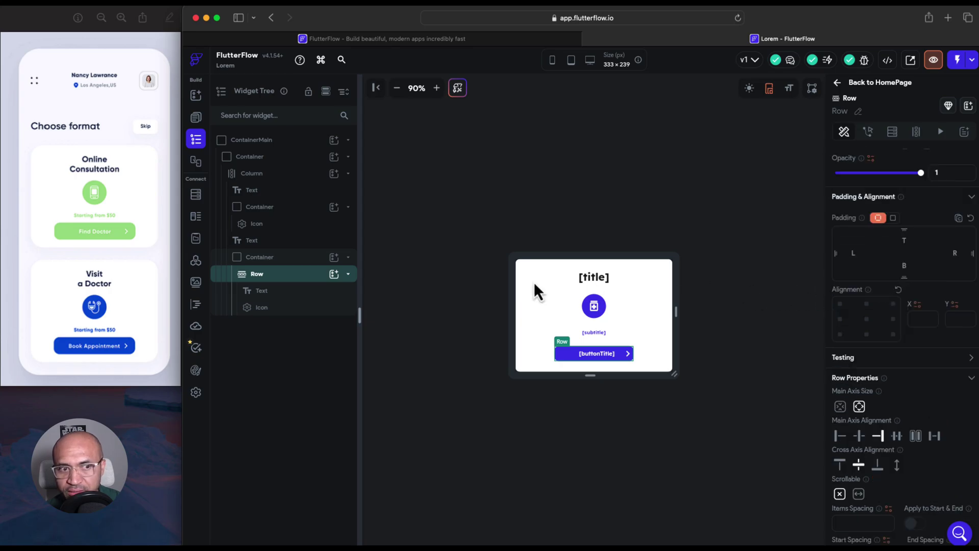
left_click(321, 258)
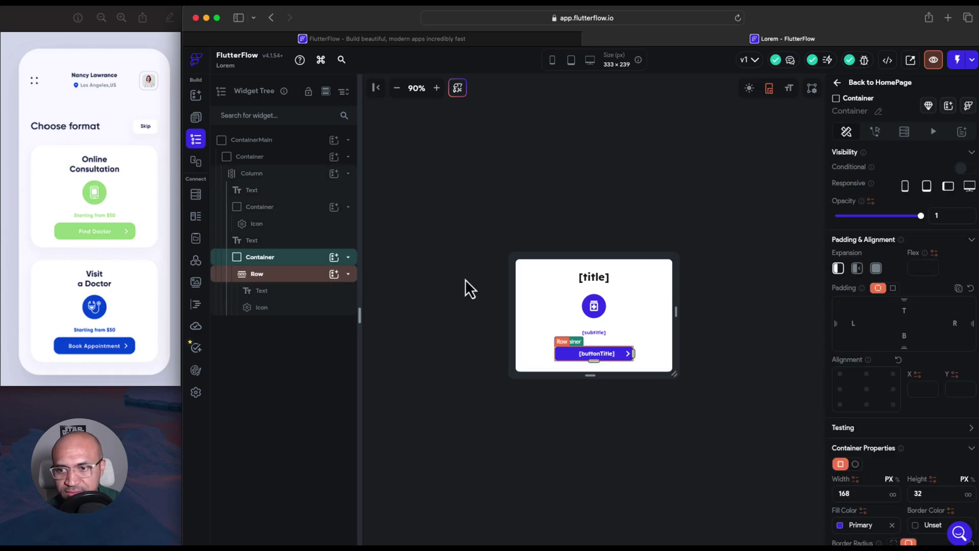
left_click(862, 511)
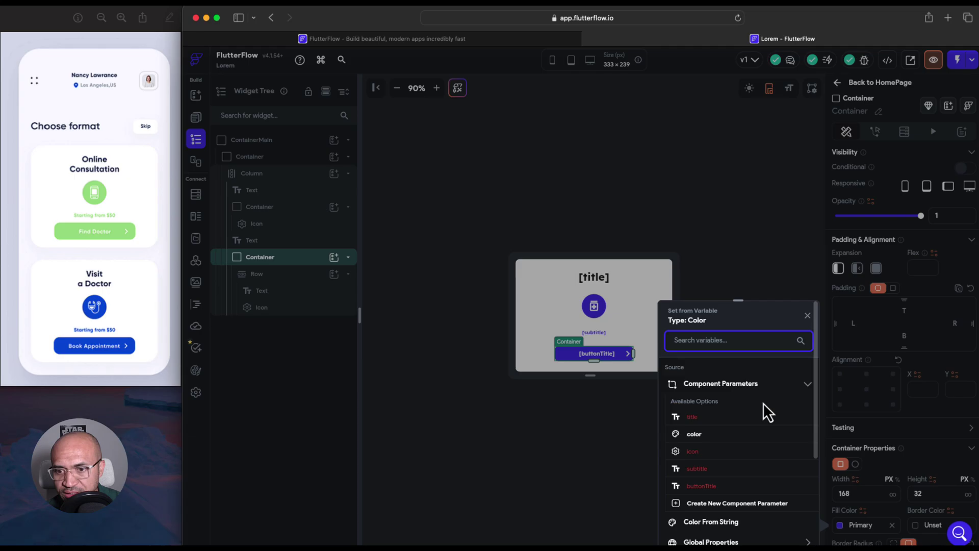
left_click(699, 434)
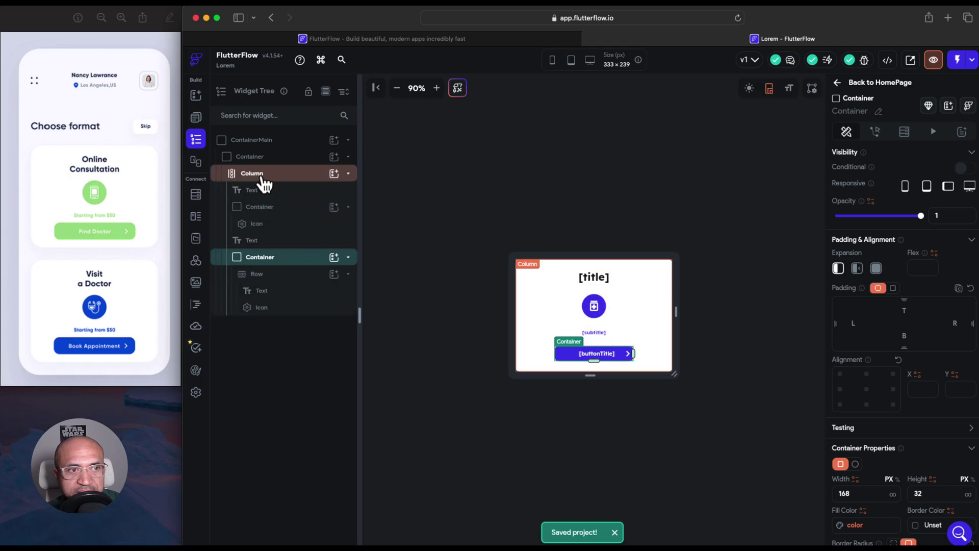
left_click(195, 117)
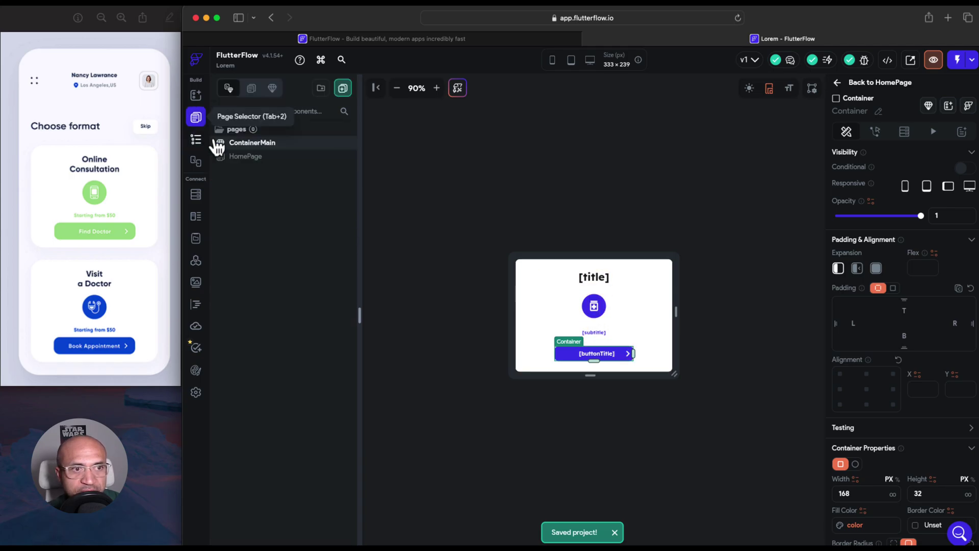
On HomePage, select the ContainerMain card and set its title to 'Online Consultation'
left_click(246, 157)
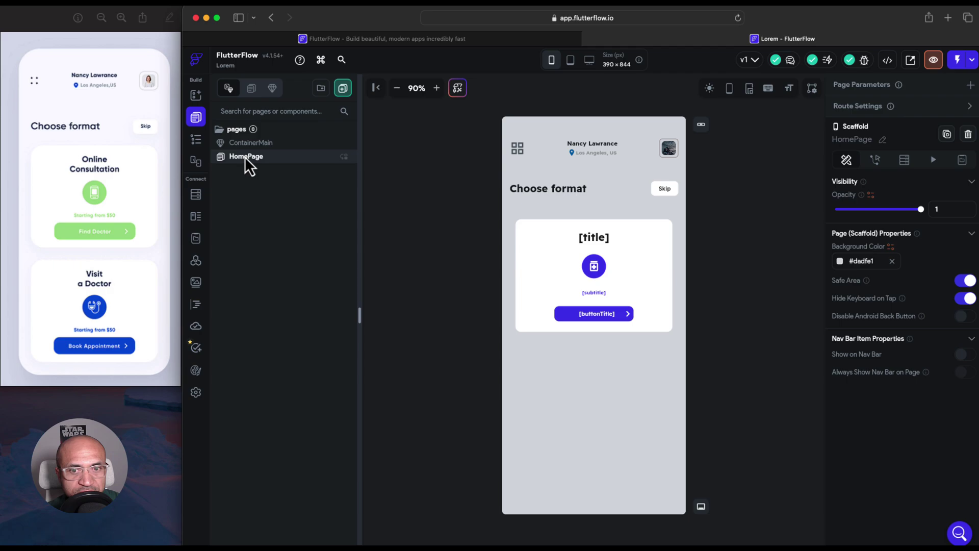
left_click(593, 239)
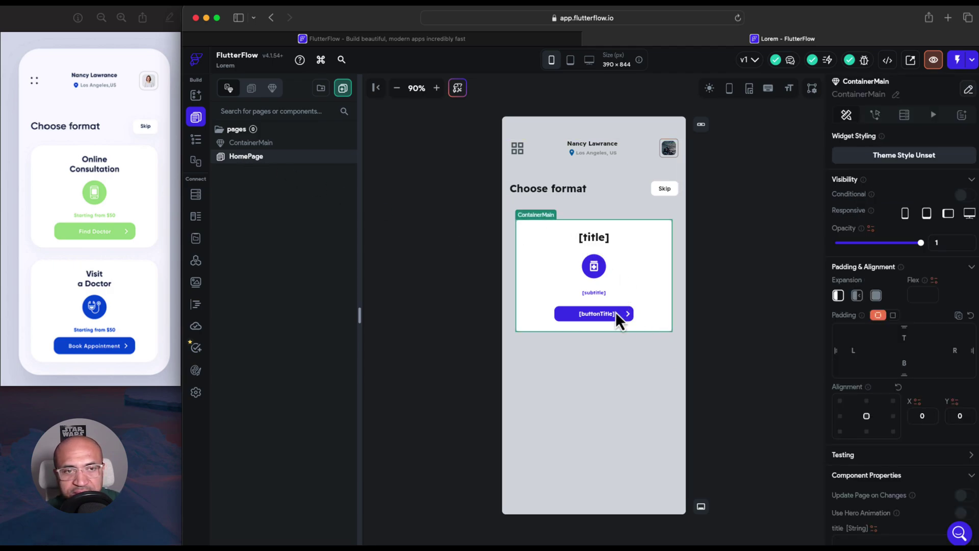
left_click(196, 140)
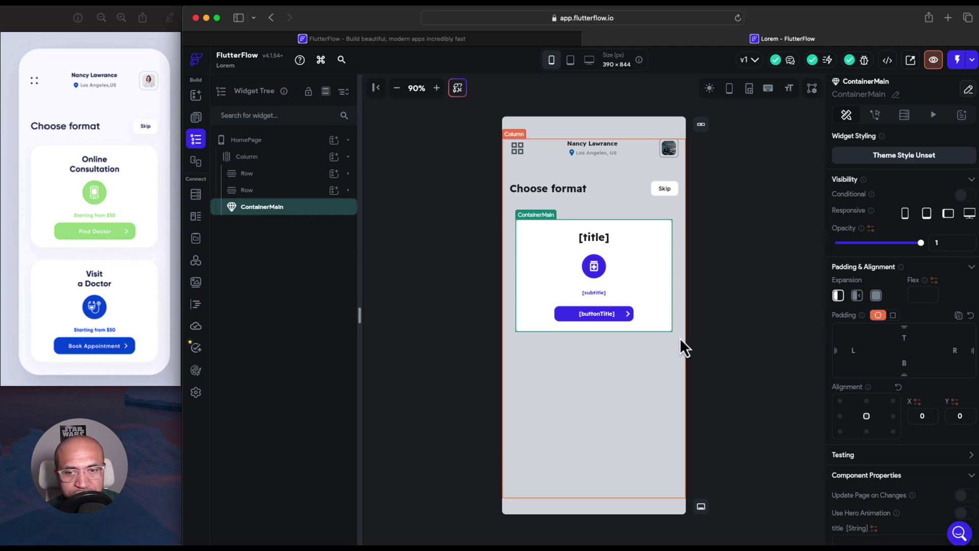
scroll(859, 354, "down", 3)
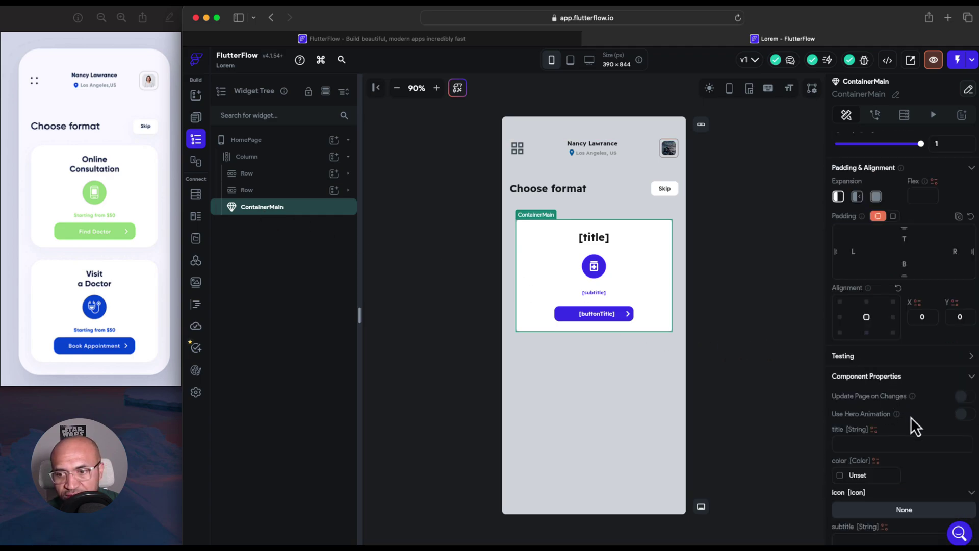
scroll(911, 417, "down", 2)
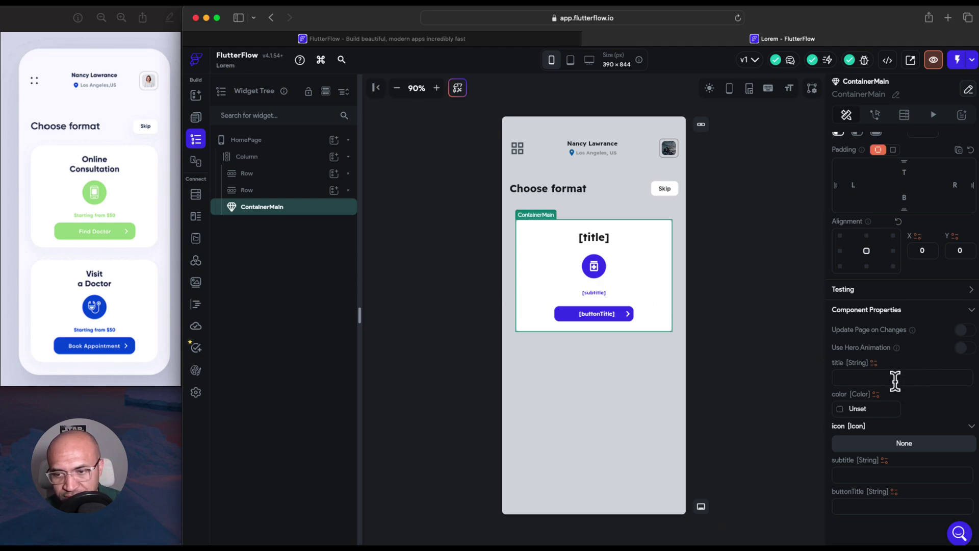
type("Onlie")
key("BackSpace")
type("ne")
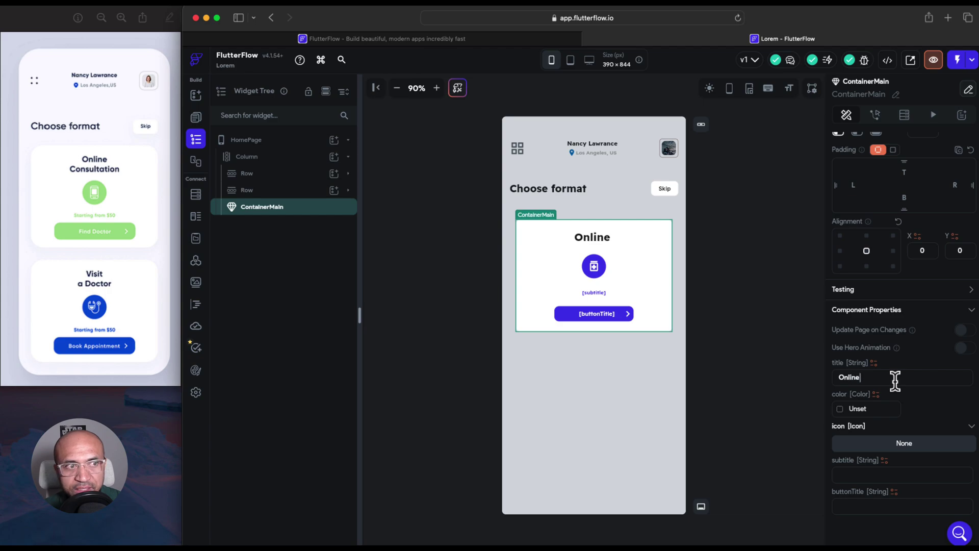
type(" Consultation")
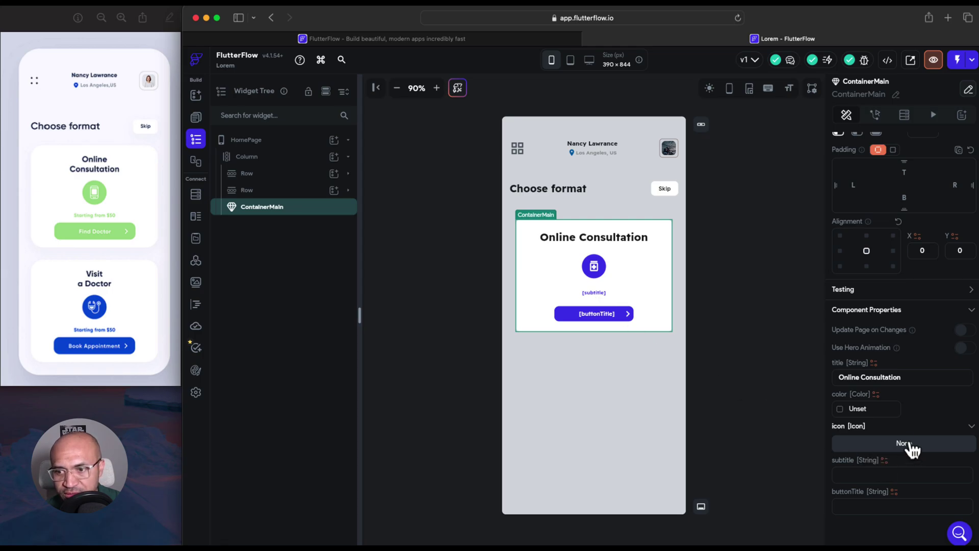
Set the card's color parameter to green #42A35D
left_click(876, 396)
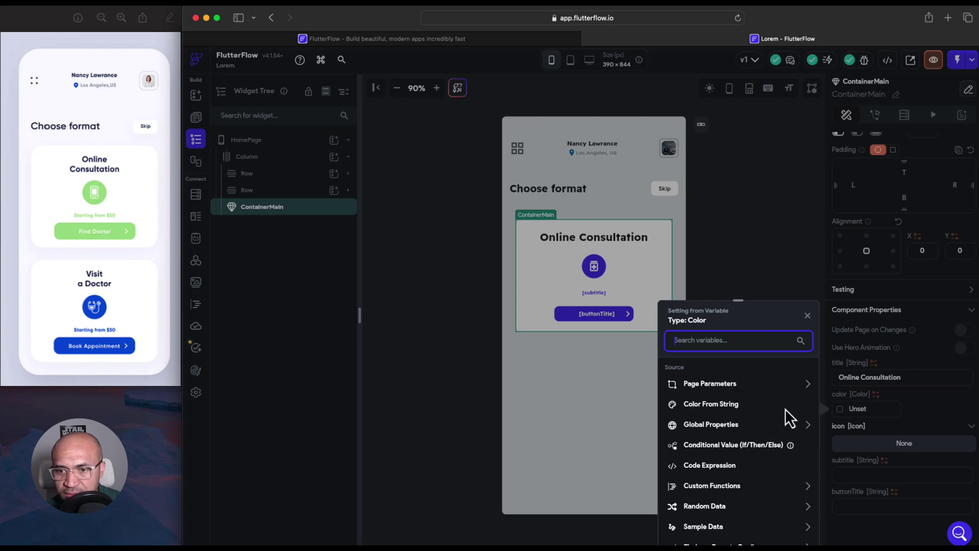
left_click(880, 405)
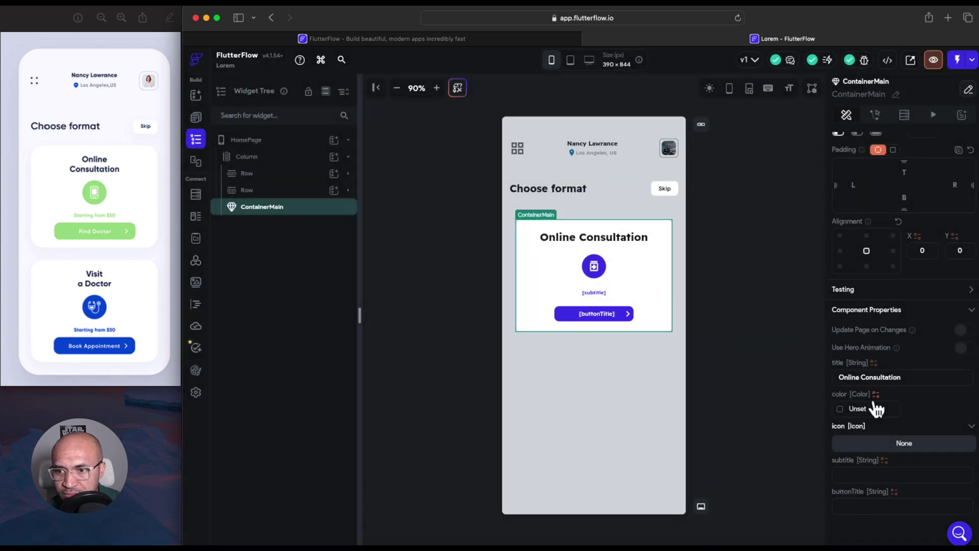
left_click(847, 409)
left_click(725, 305)
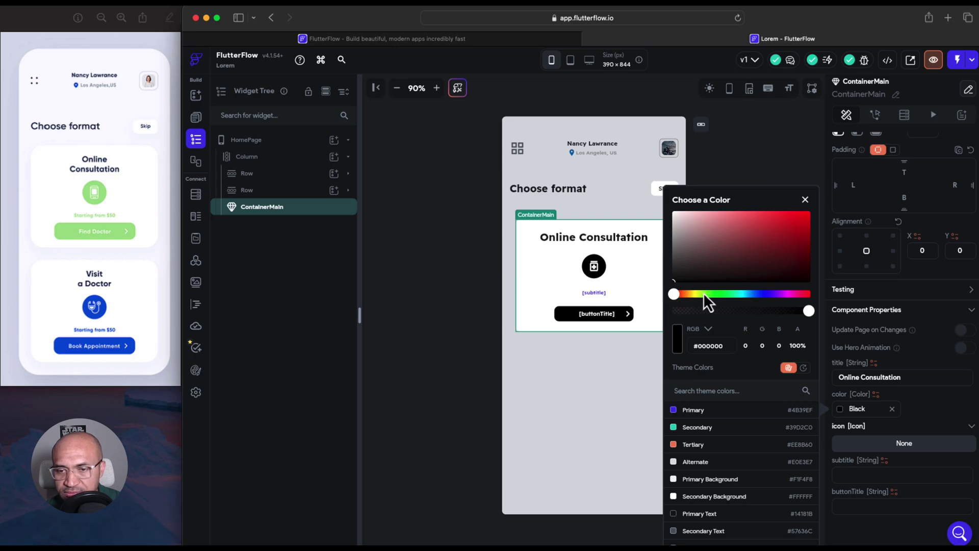
left_click(729, 260)
left_click(725, 293)
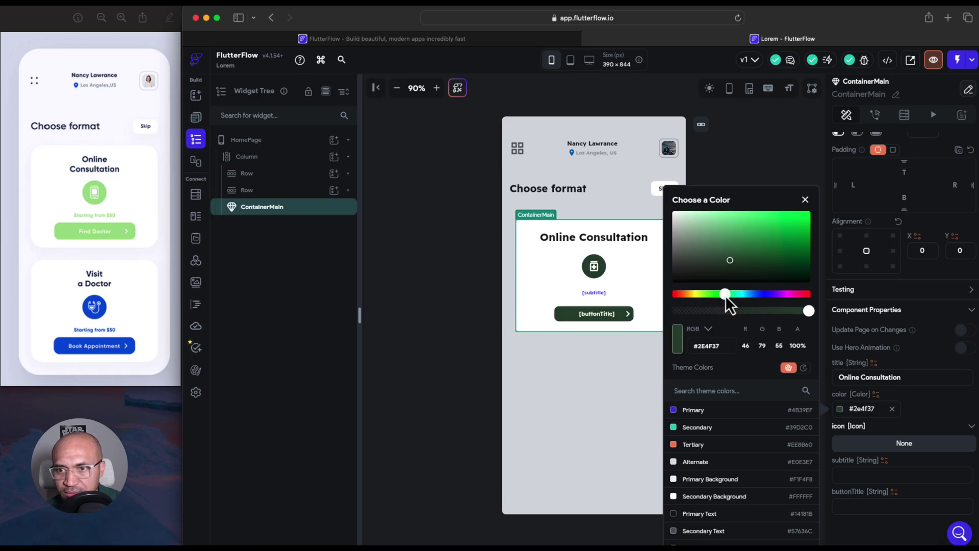
left_click(755, 237)
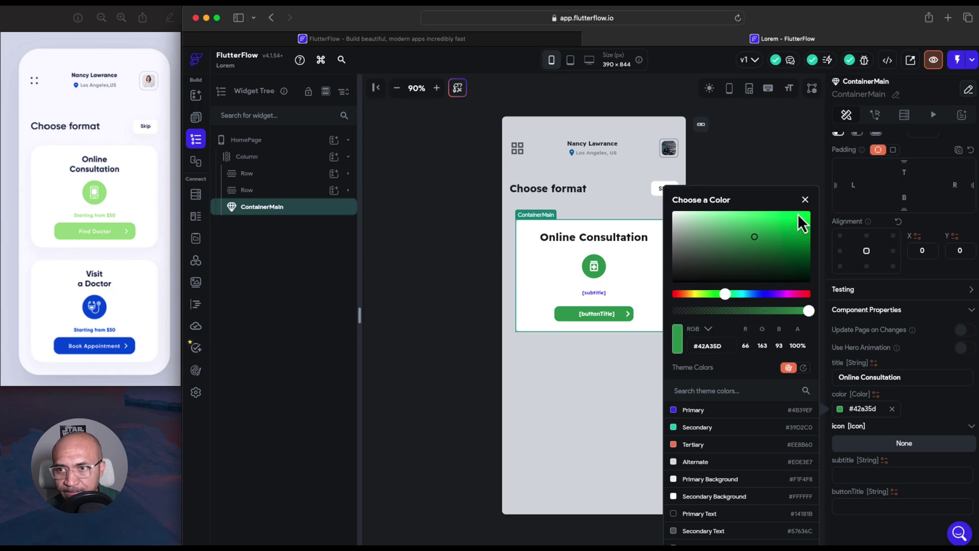
left_click(804, 199)
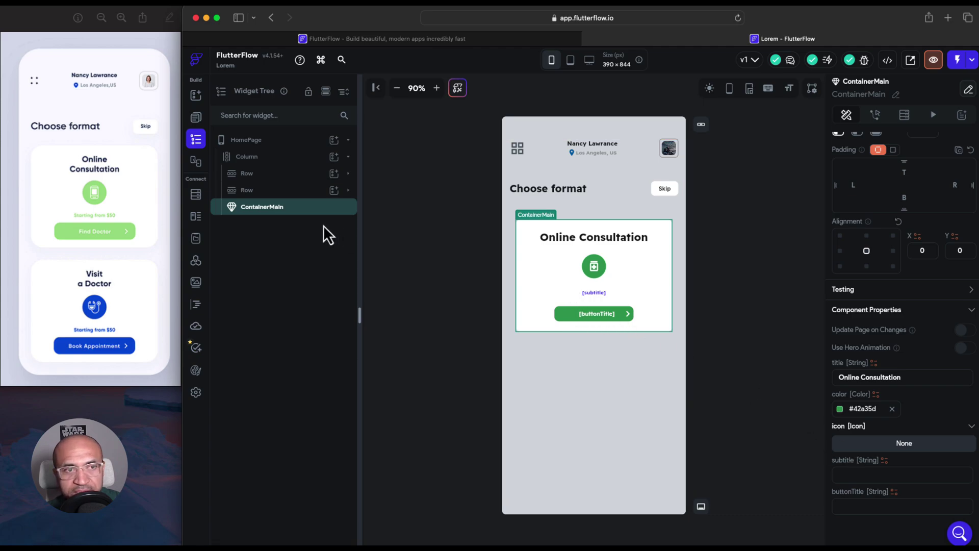
left_click(196, 117)
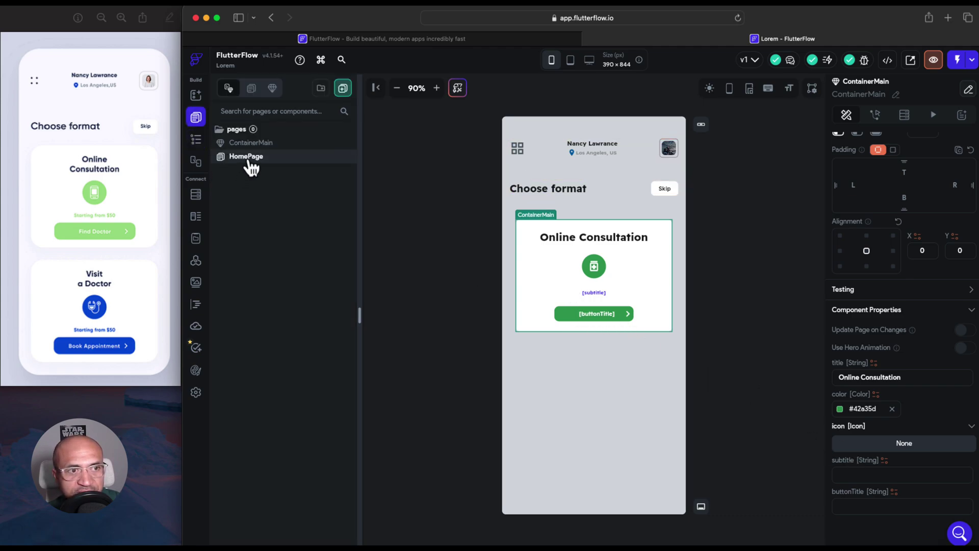
Bind the ContainerMain subtitle text colour to the 'color' parameter, then return to HomePage
left_click(248, 143)
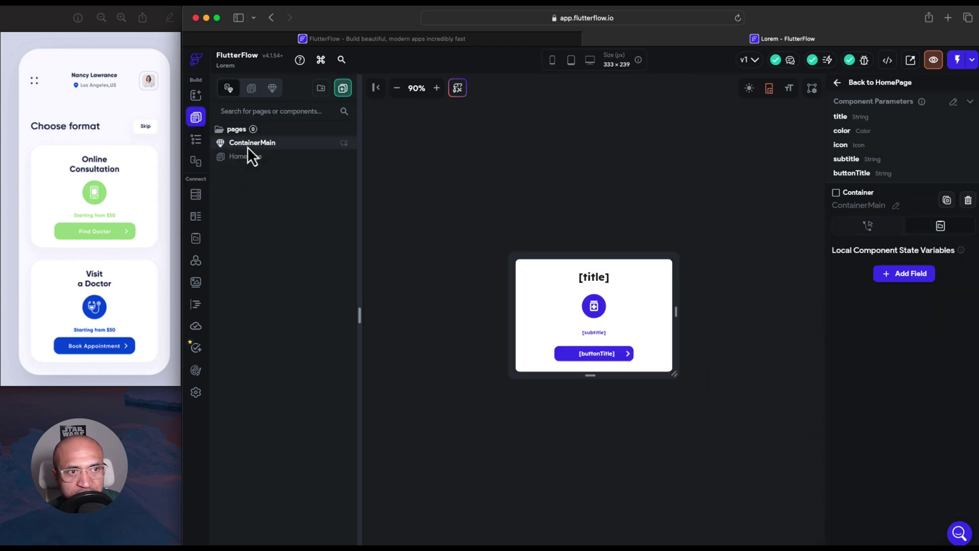
left_click(594, 333)
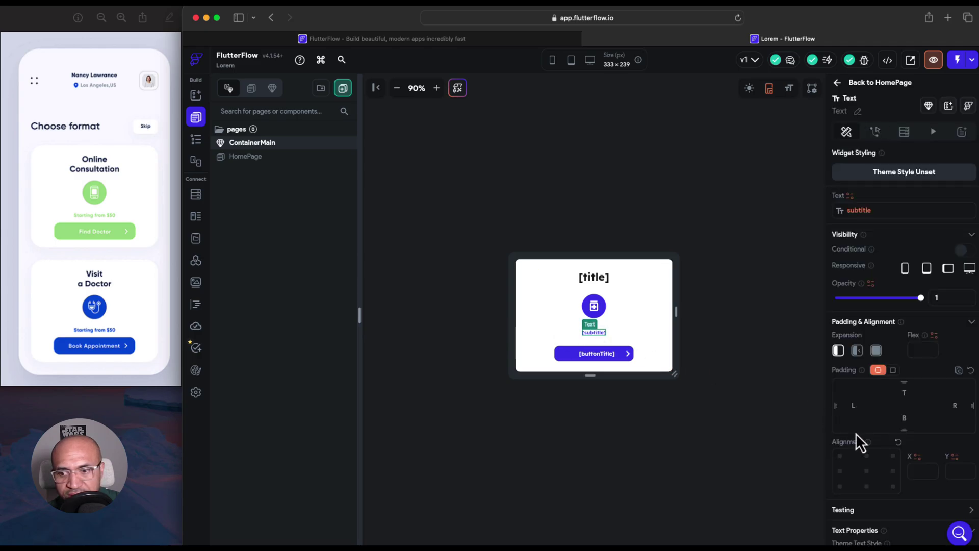
scroll(864, 352, "down", 5)
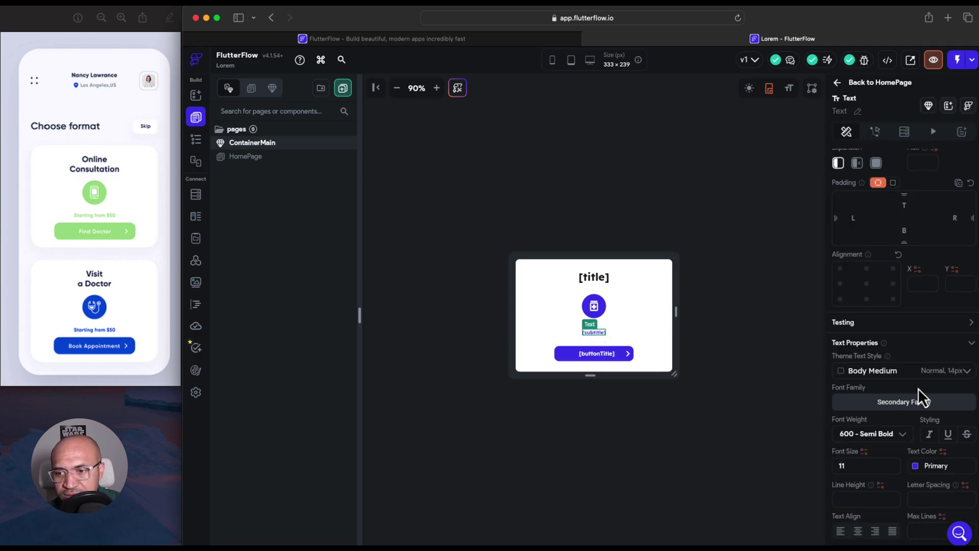
left_click(943, 452)
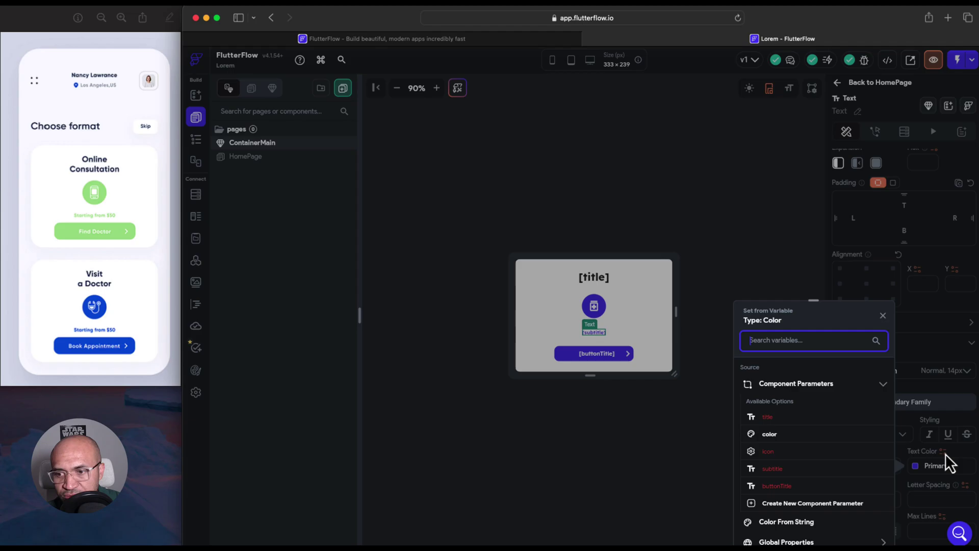
left_click(780, 434)
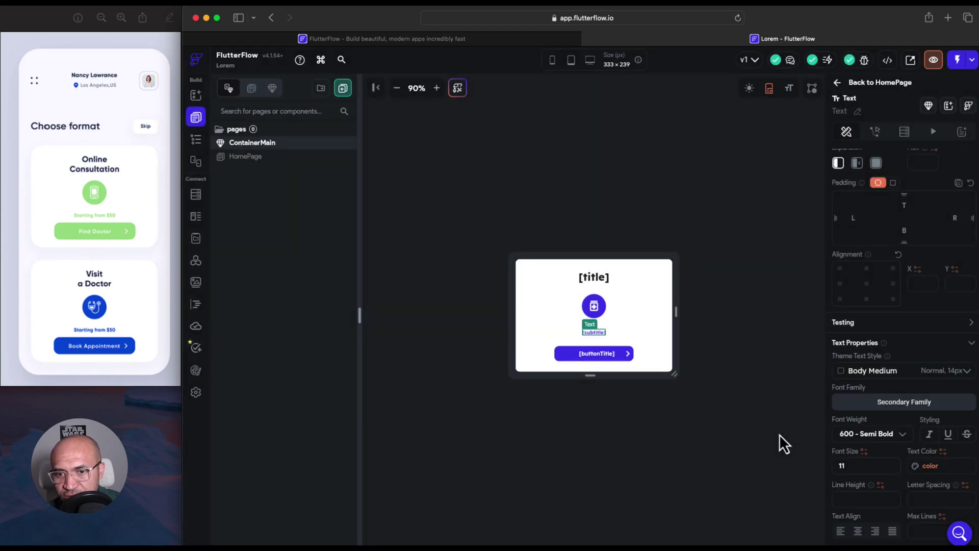
left_click(196, 141)
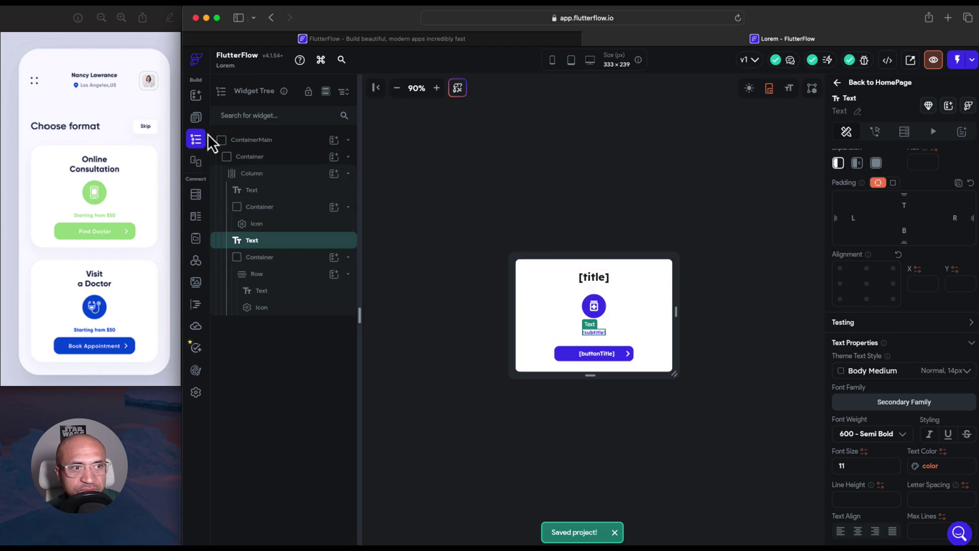
left_click(199, 122)
left_click(255, 157)
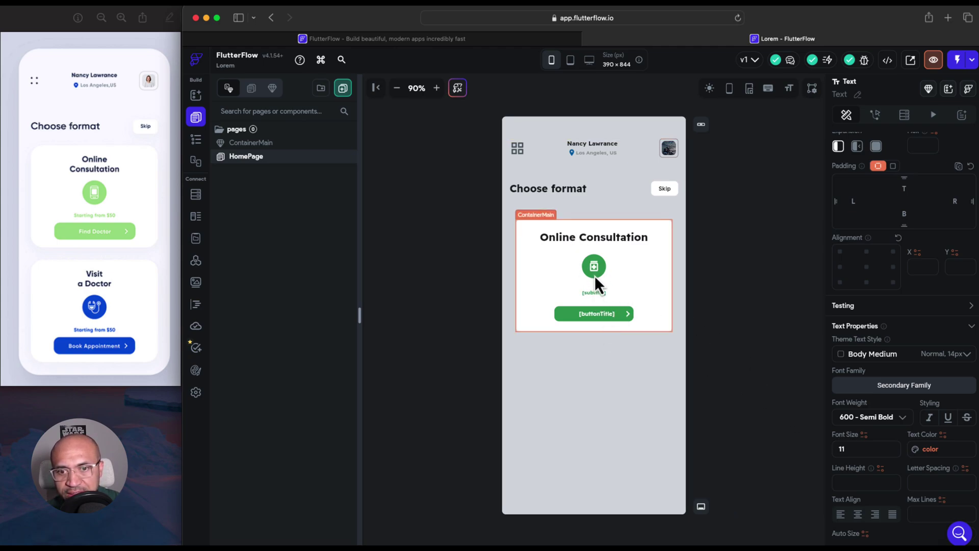
Set the card's subtitle to 'Starting from $50' and its button label to 'Find Doctor'
left_click(597, 295)
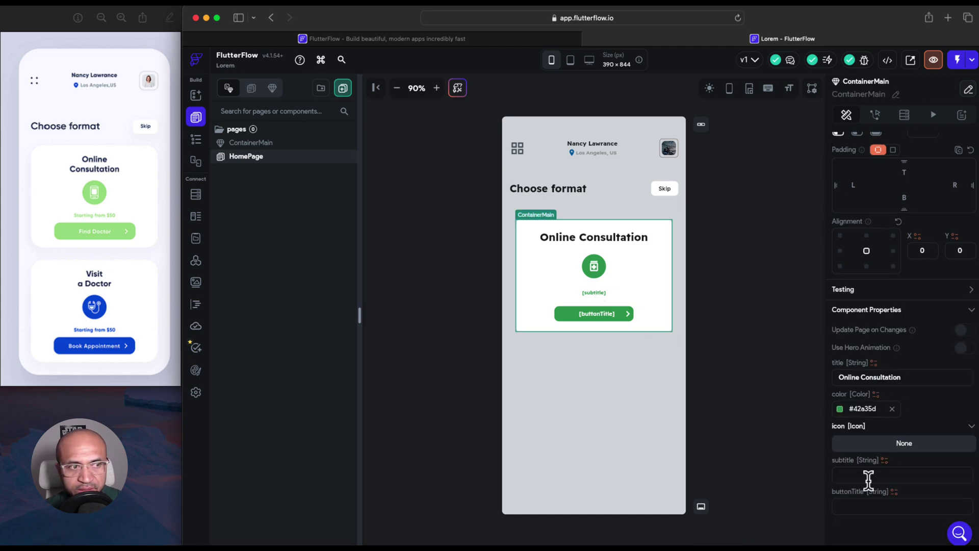
type("Start")
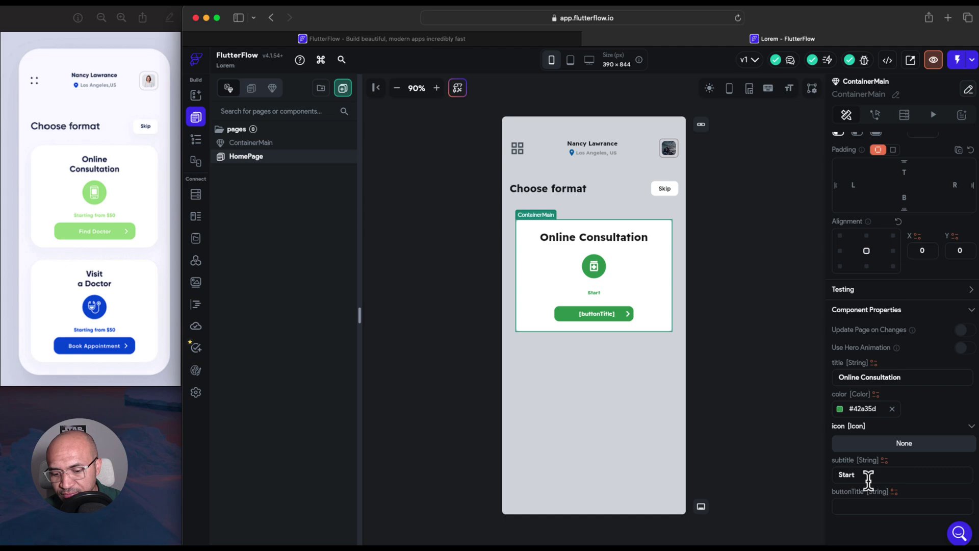
type("ing from")
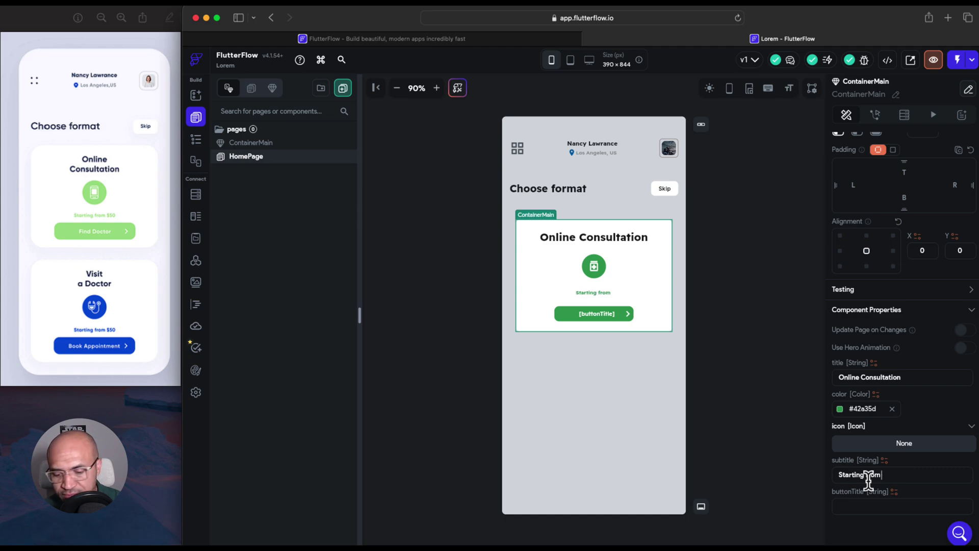
type(" $50")
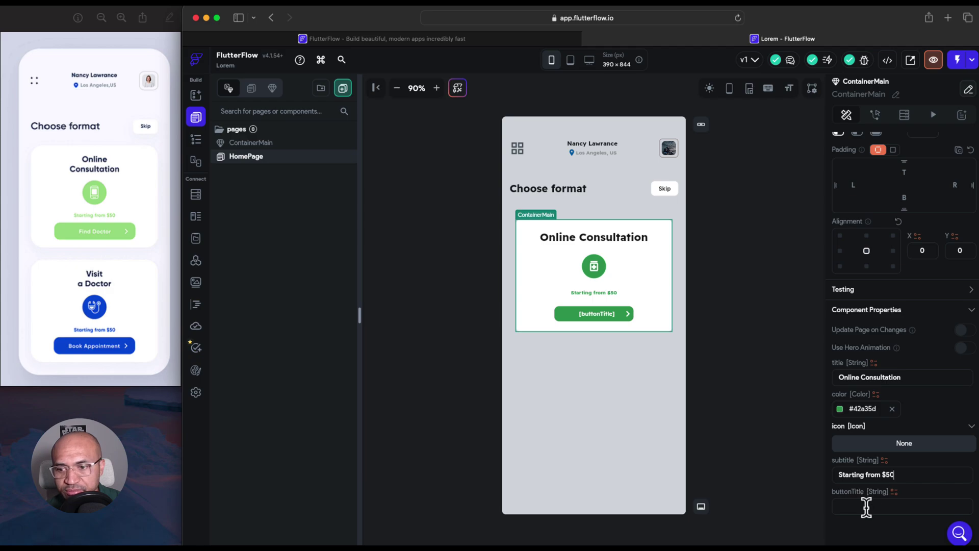
type("F")
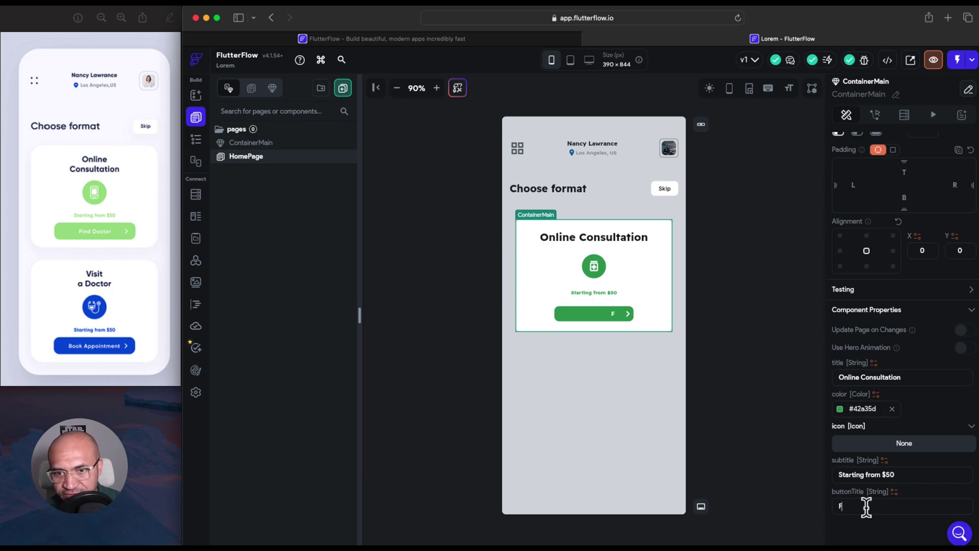
type("ind D")
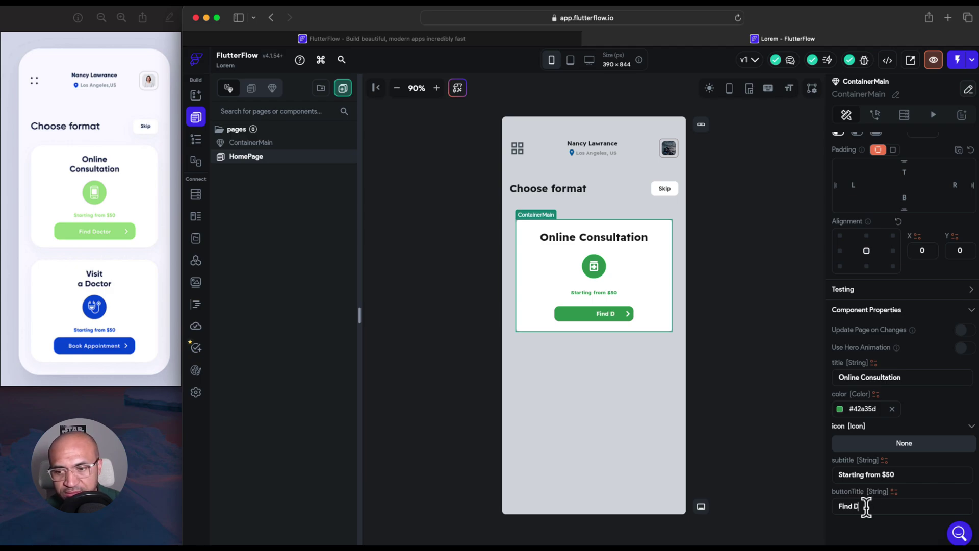
type("octor")
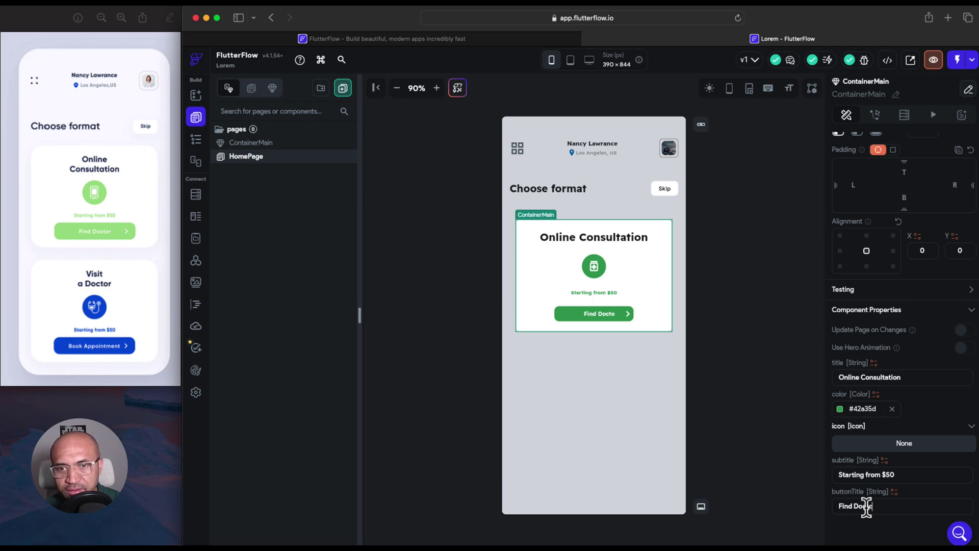
left_click(659, 425)
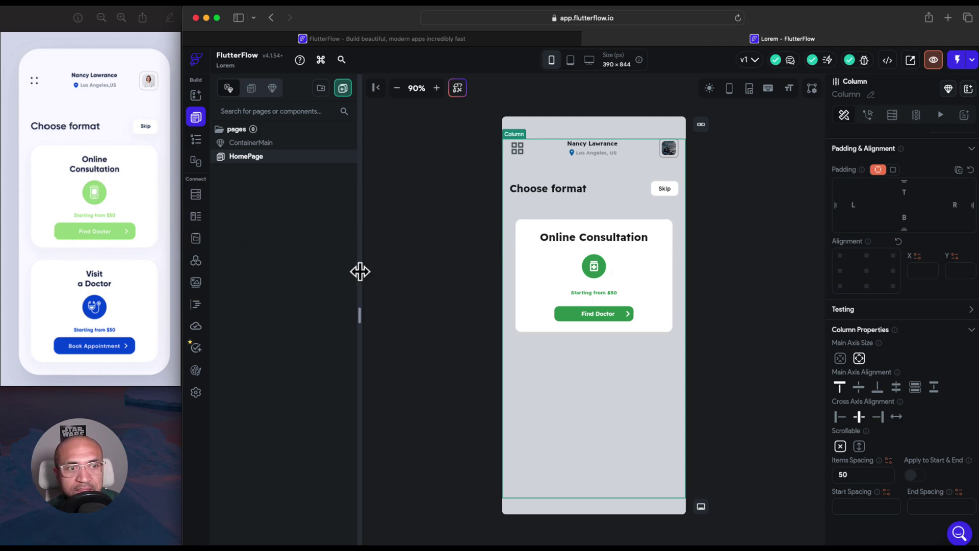
Duplicate the Online Consultation card beneath the original from the widget tree
left_click(197, 140)
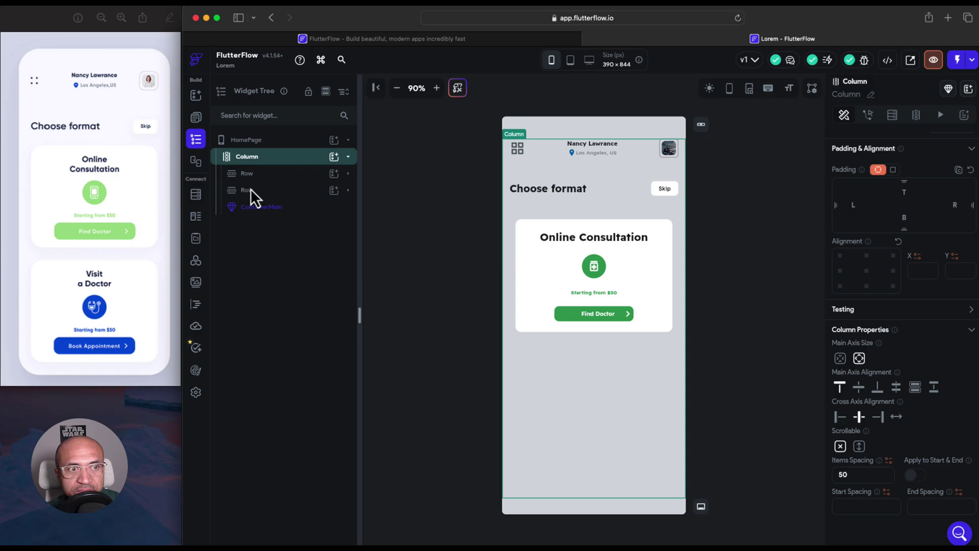
left_click(263, 207)
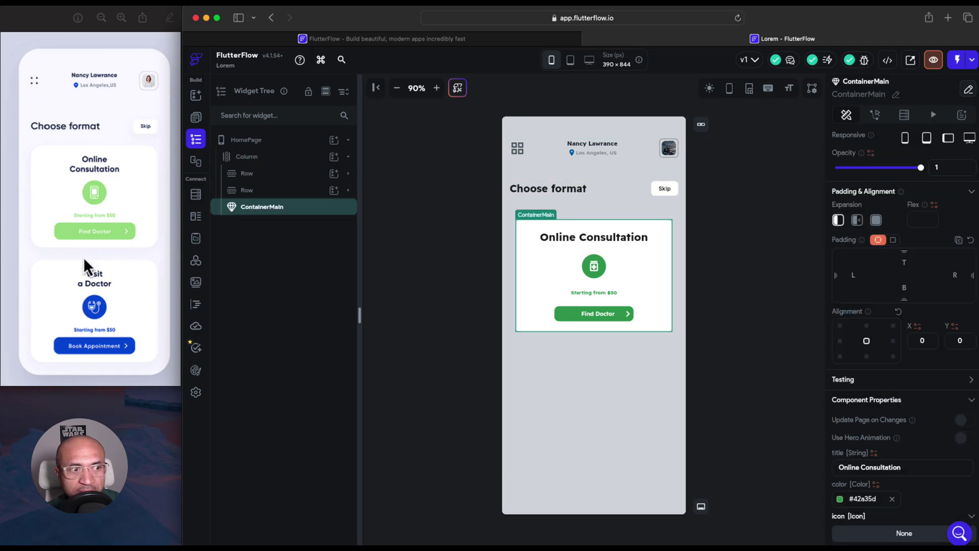
right_click(291, 218)
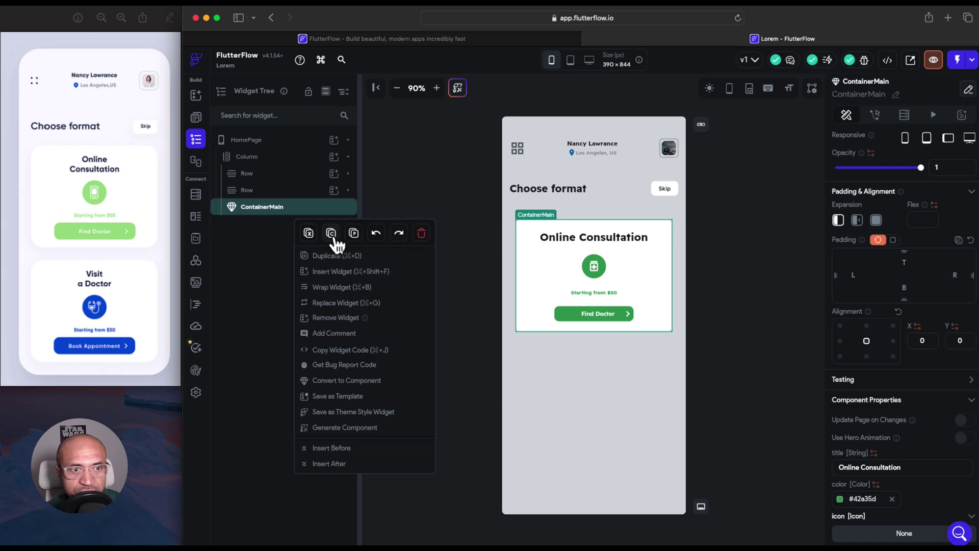
left_click(335, 254)
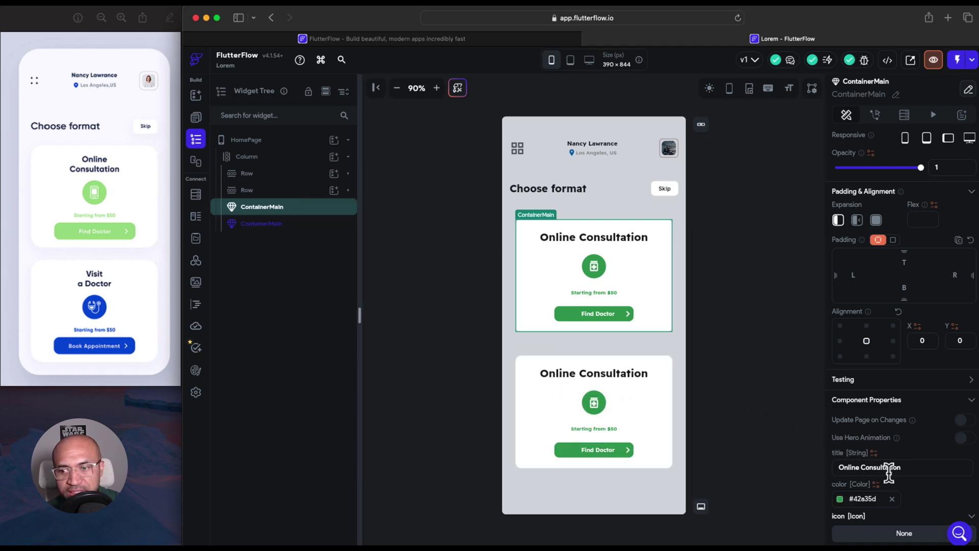
Change the duplicated card's title to 'Visit a Doctor'
left_click(910, 468)
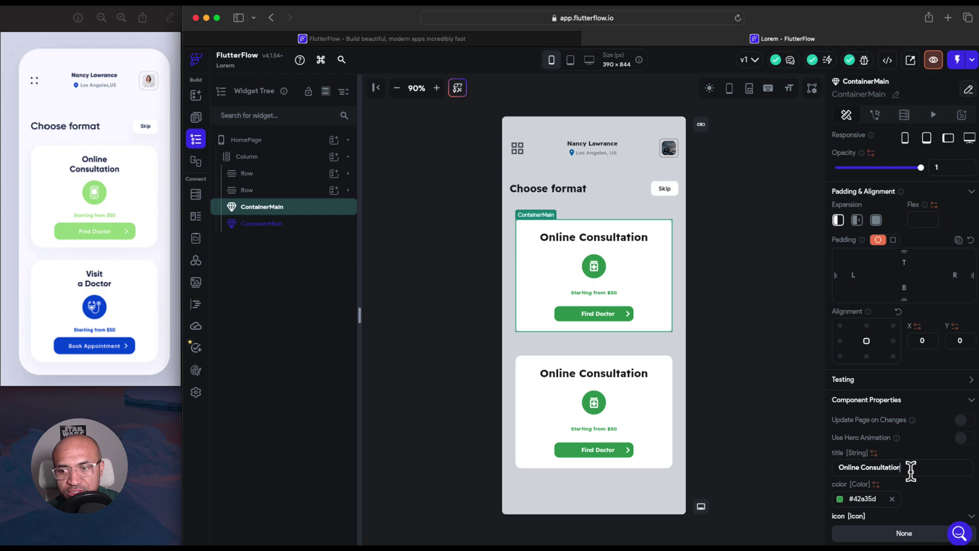
left_click(669, 419)
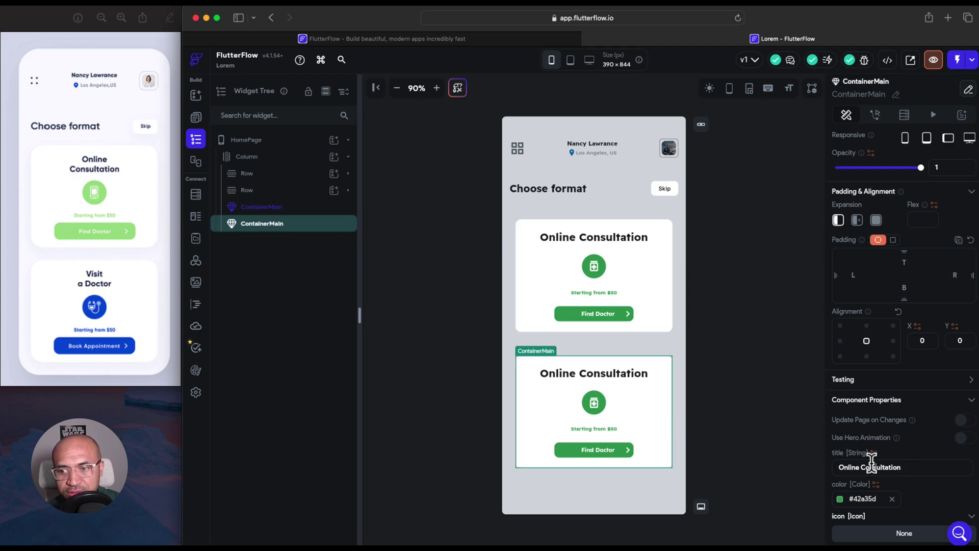
left_click_drag(869, 467, 827, 466)
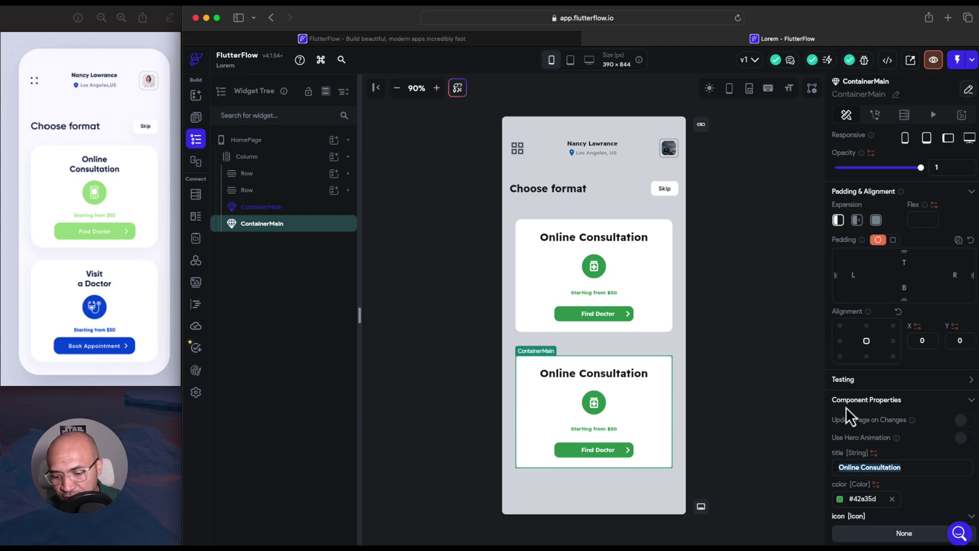
type("si")
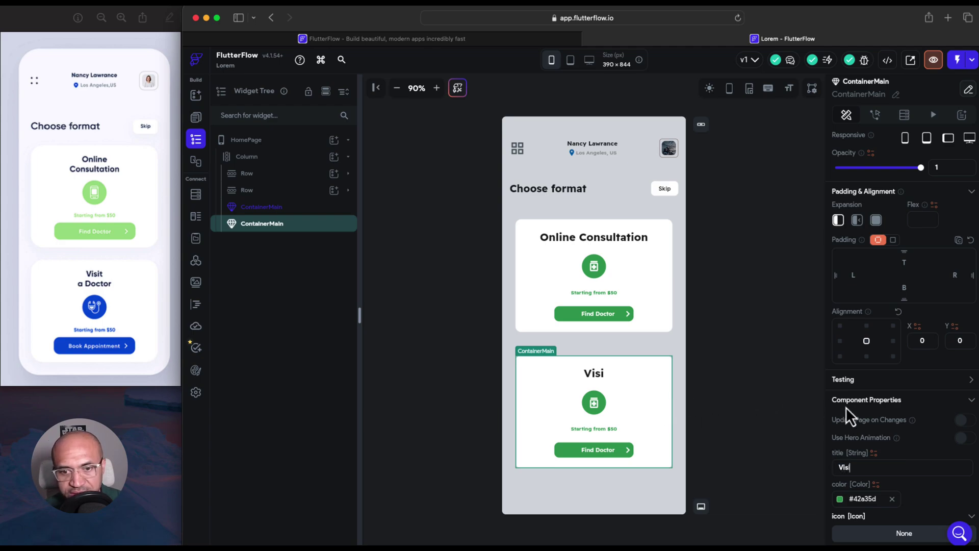
type("t a Doctor")
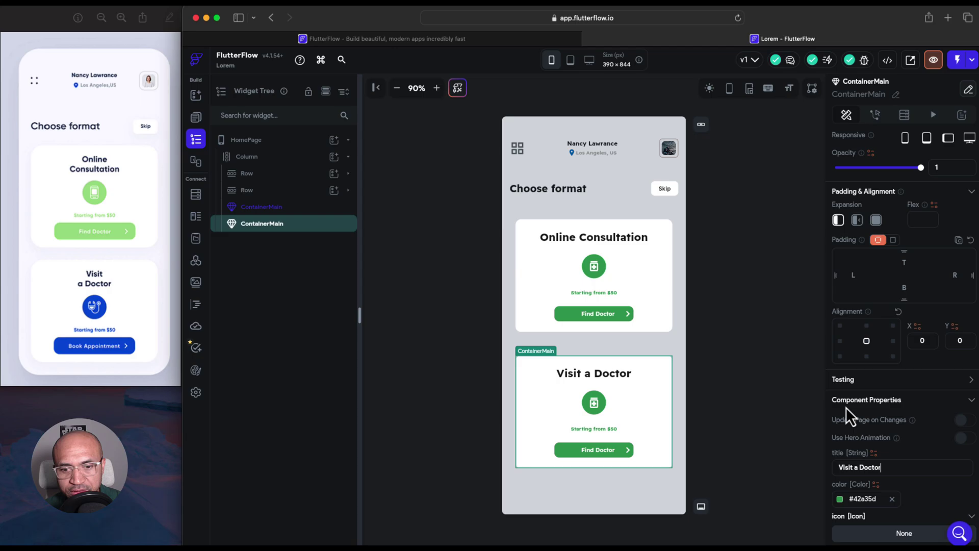
scroll(914, 407, "down", 3)
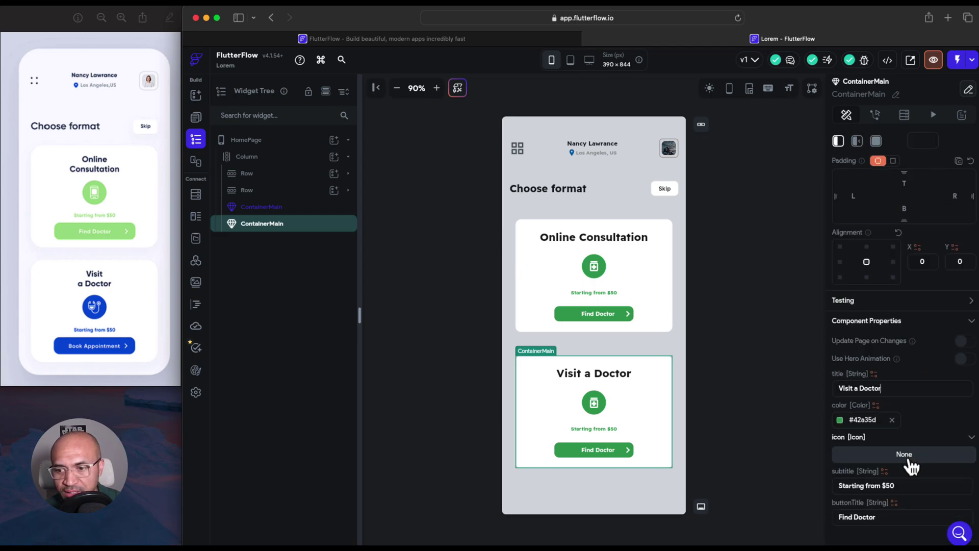
scroll(898, 467, "down", 1)
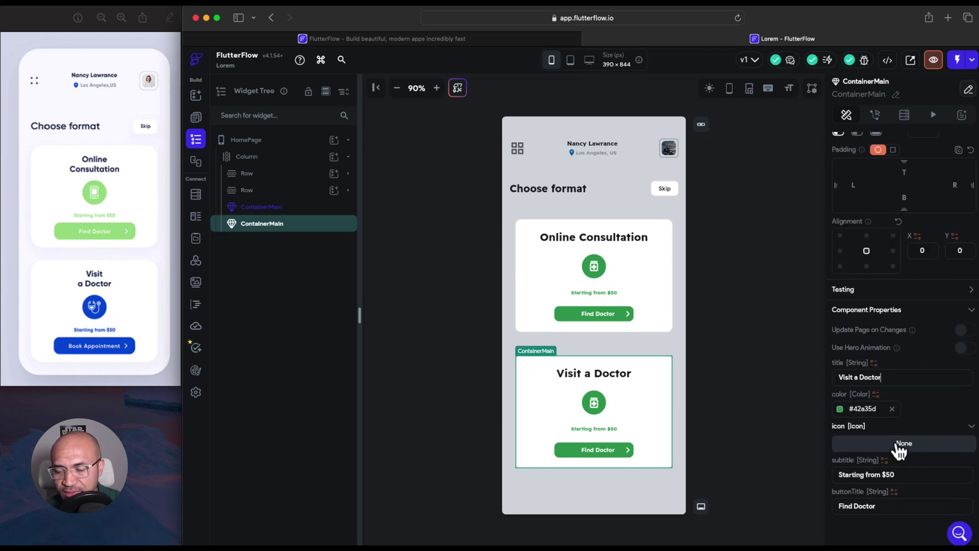
Give the Visit a Doctor card the Medication Liquid icon, found by searching 'medic'
left_click(898, 445)
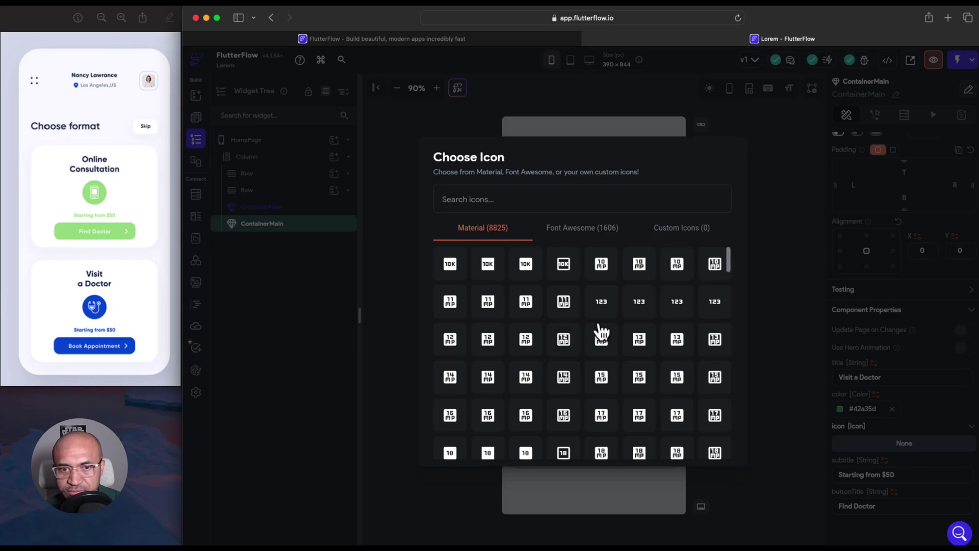
type("b")
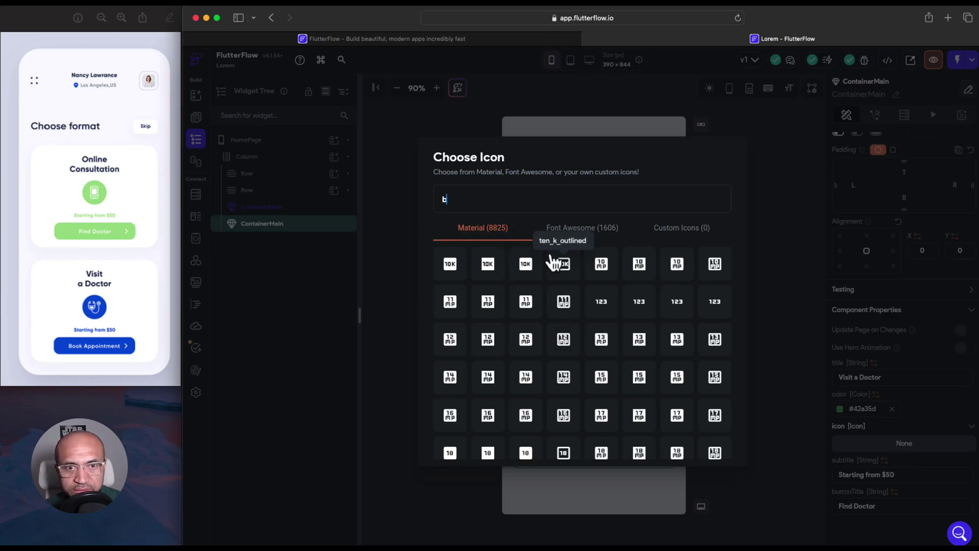
key("BackSpace")
type("medic")
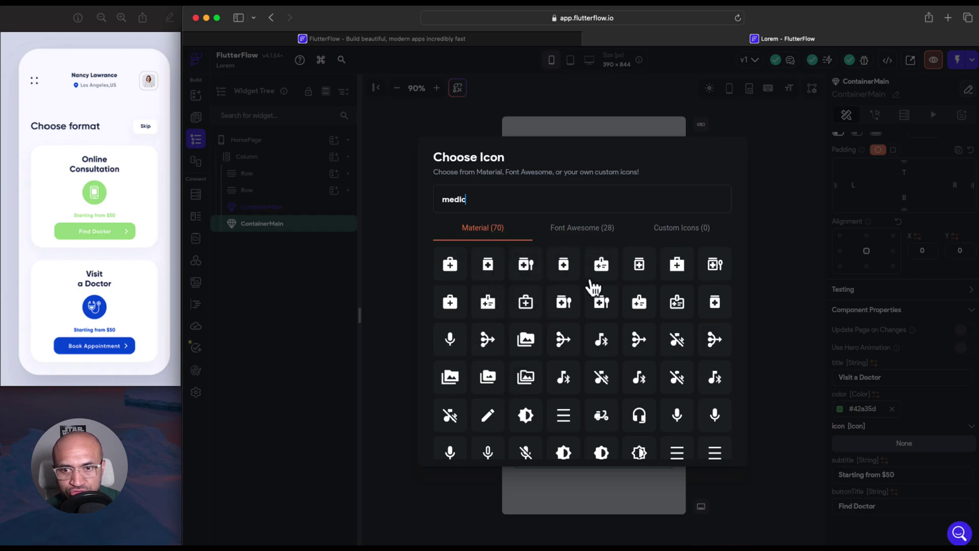
left_click(527, 265)
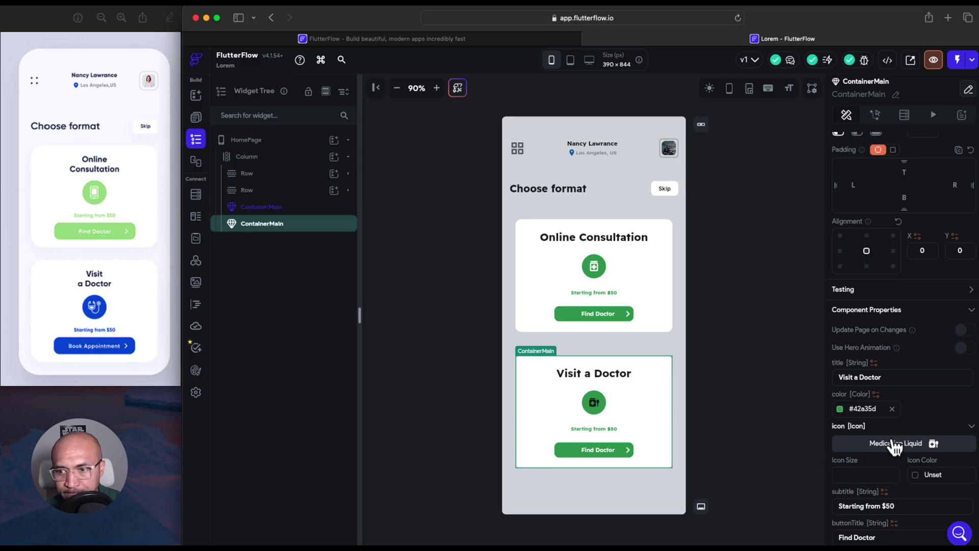
Set the card's icon colour to white
left_click(921, 474)
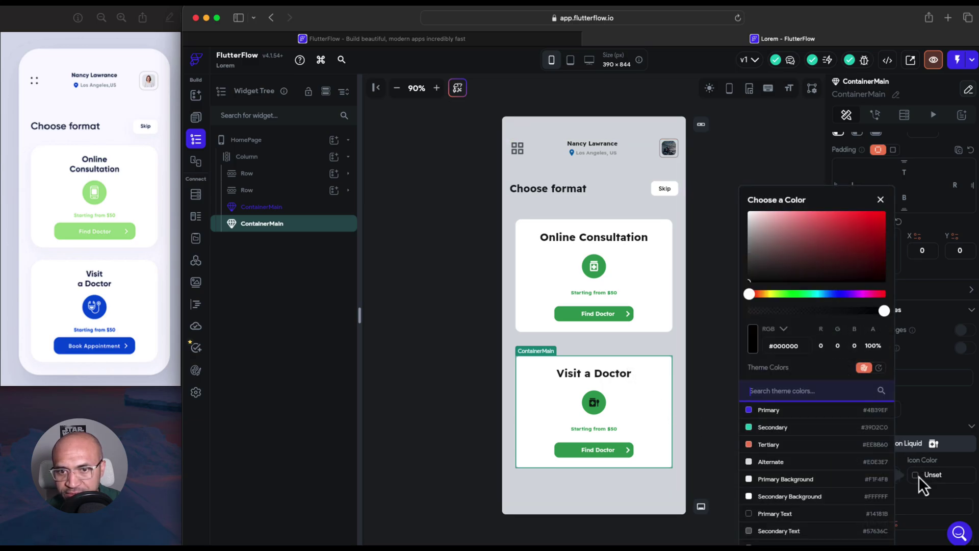
left_click(748, 211)
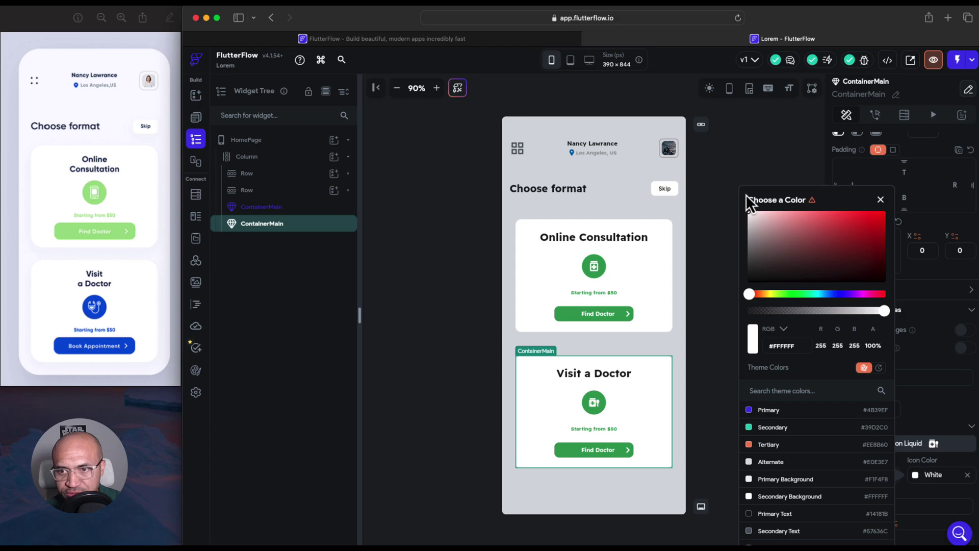
left_click(880, 200)
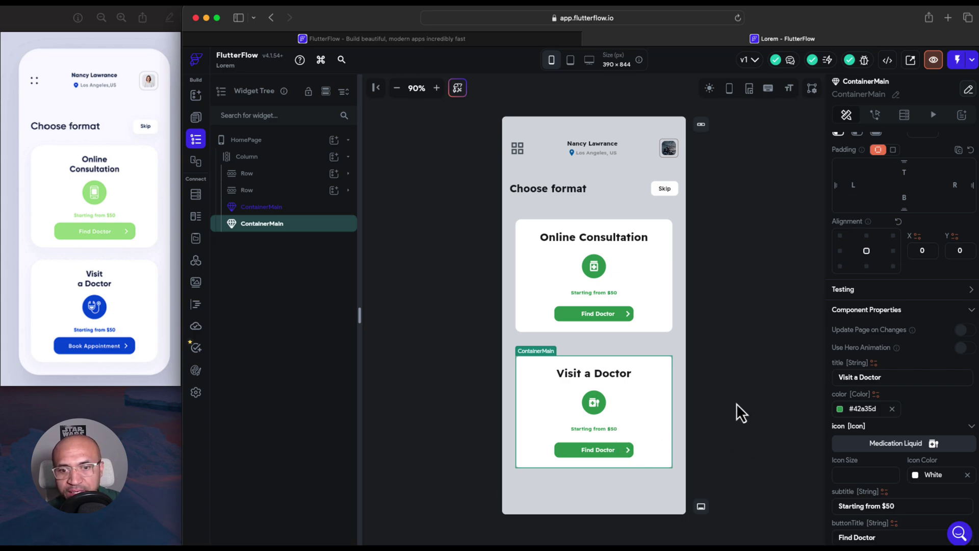
Change the Visit a Doctor card's colour from green to blue #1224E7
left_click(842, 409)
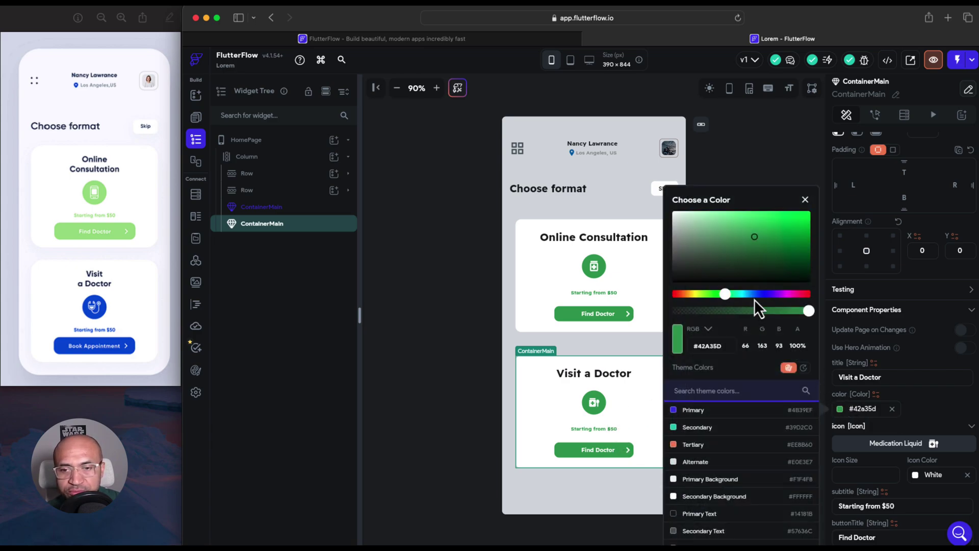
left_click_drag(748, 295, 762, 295)
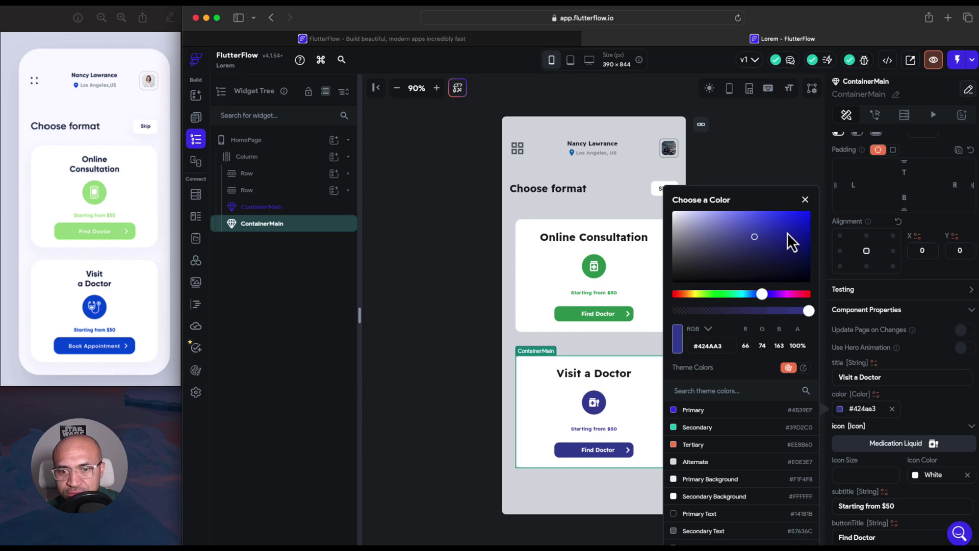
left_click_drag(788, 233, 800, 220)
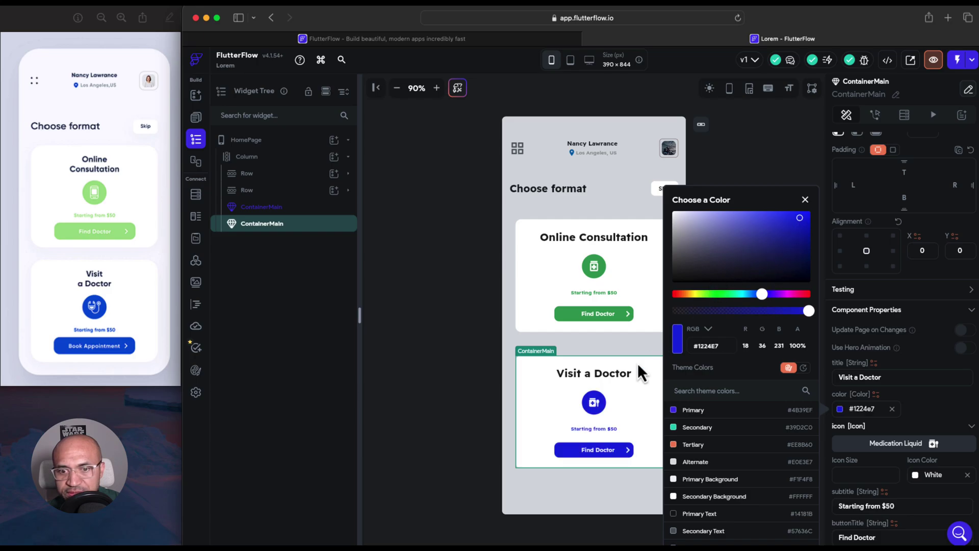
left_click(567, 403)
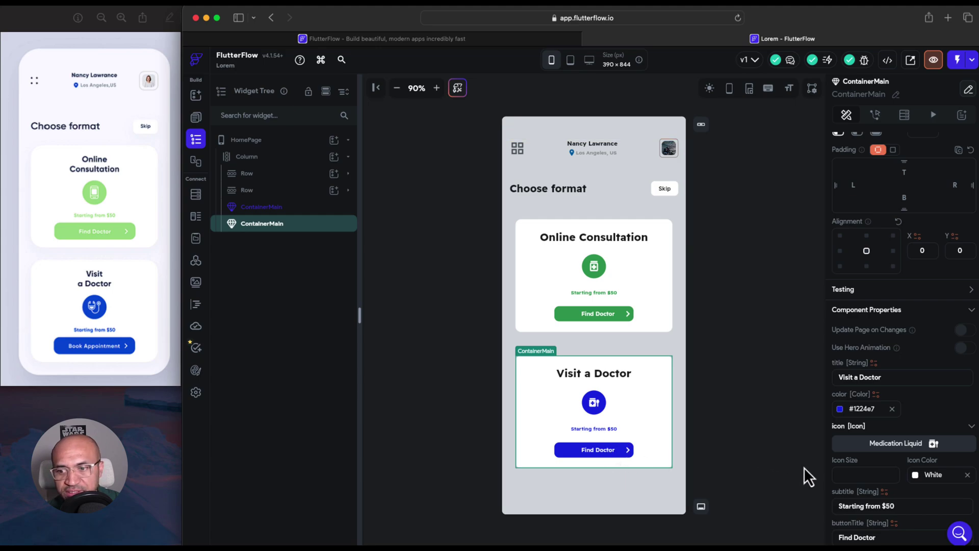
Set the card's button title to 'Book Appointment'
scroll(874, 473, "down", 1)
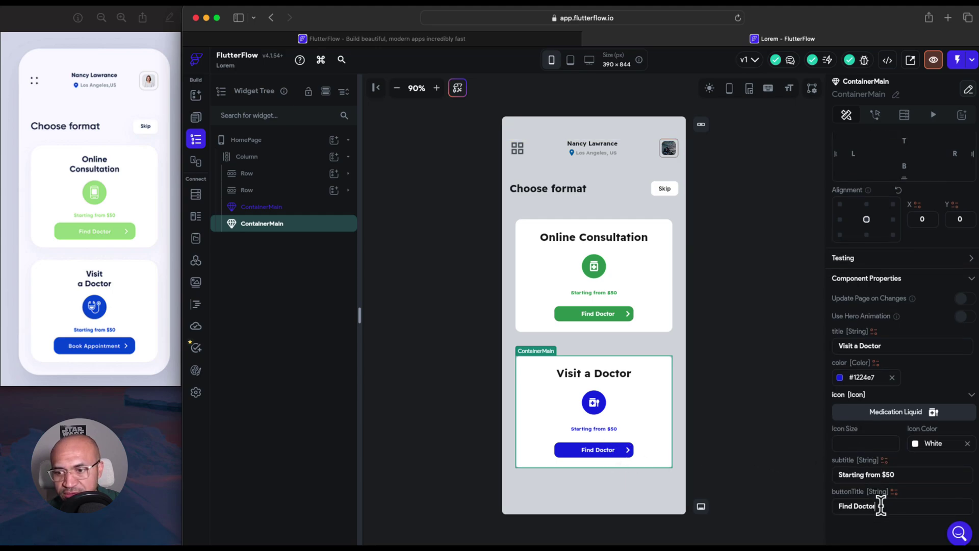
left_click_drag(878, 506, 828, 501)
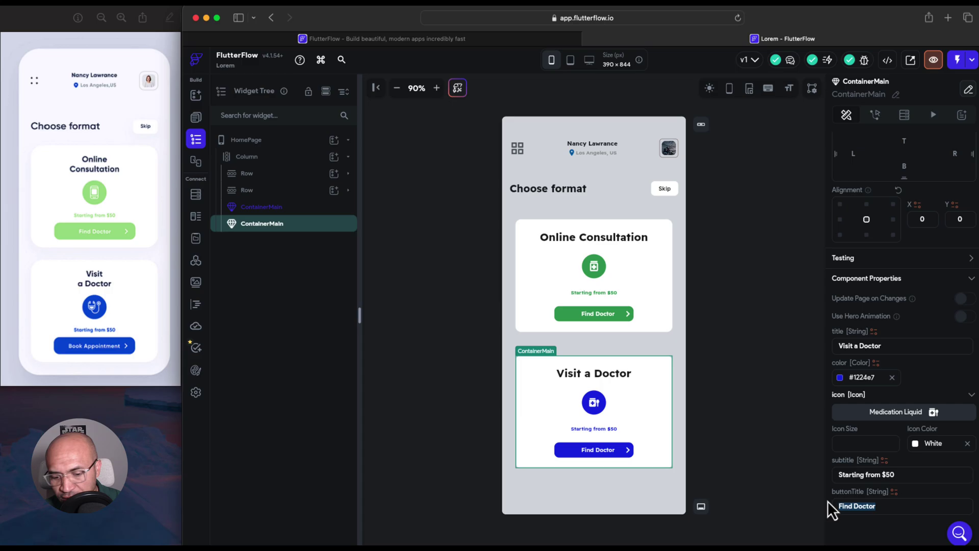
type("Book A")
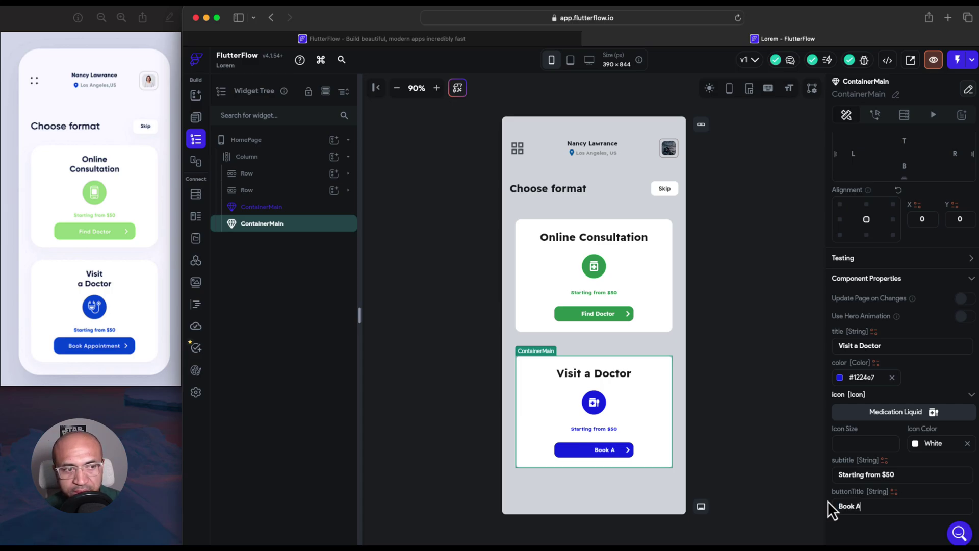
type("ppointment")
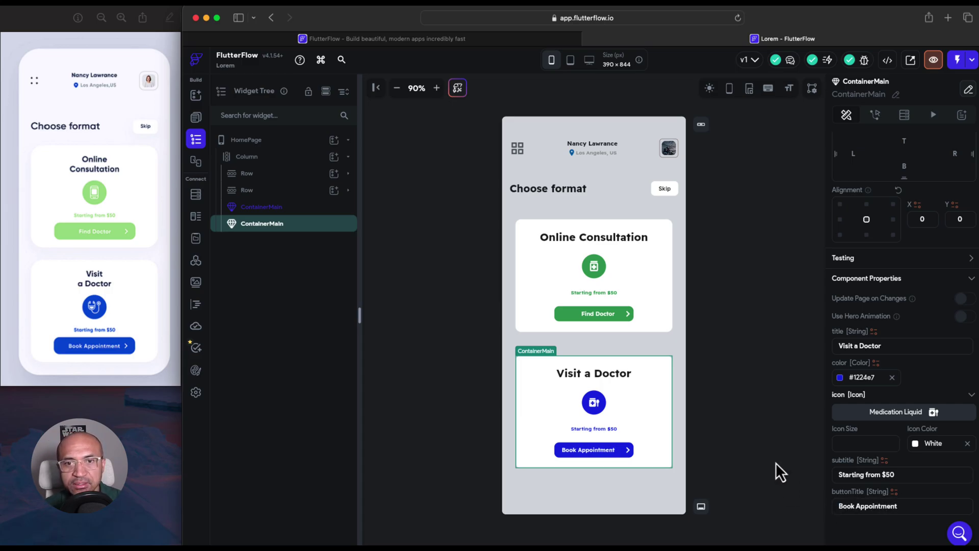
left_click(745, 426)
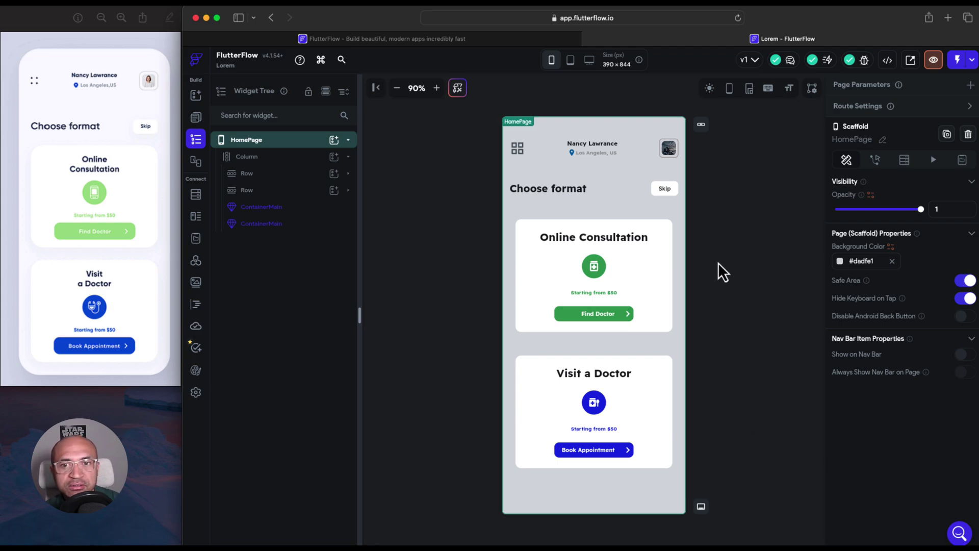